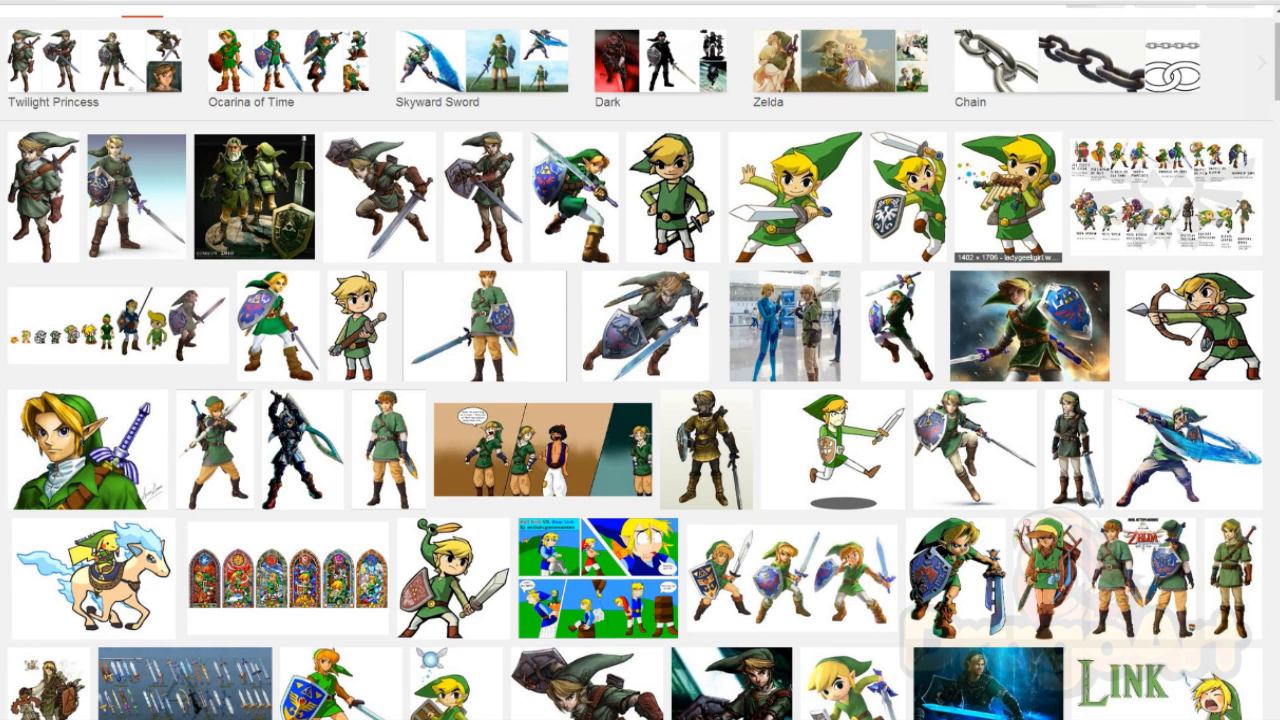
# Step: Preview the Wakerlink.jpg Toon Link image in Google Images and copy it for reference
pyautogui.click(673, 197)
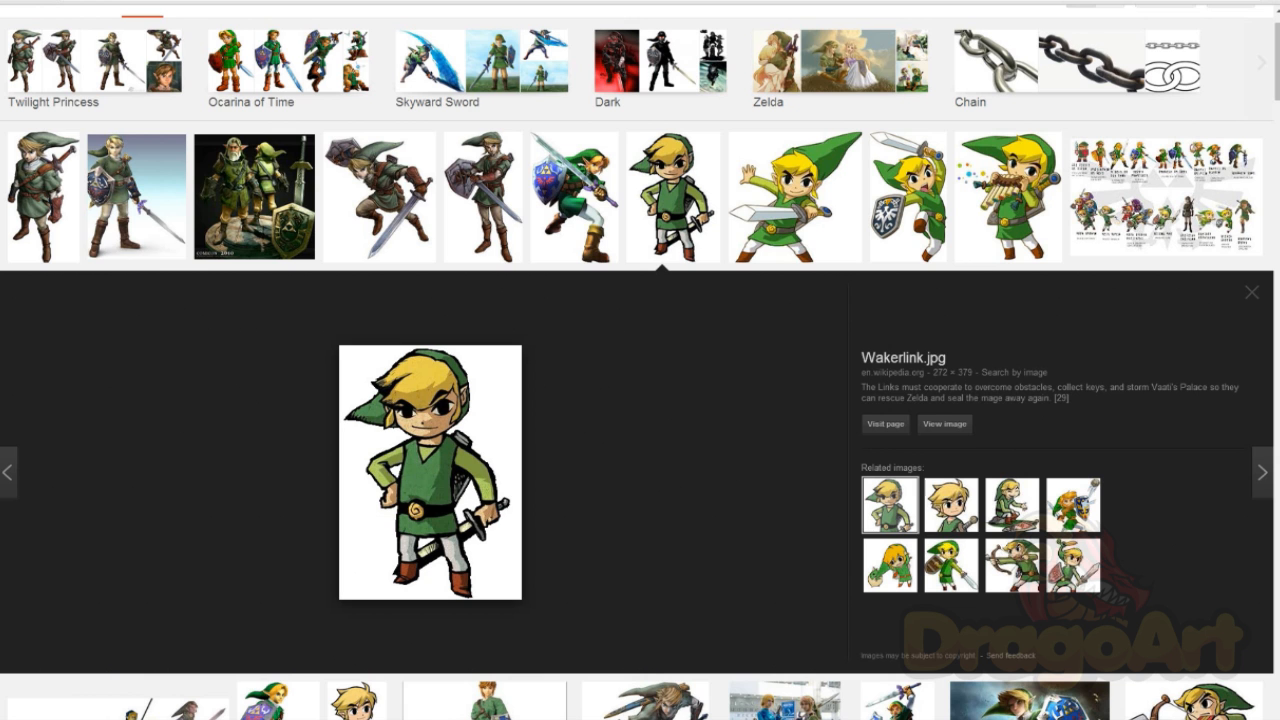
pyautogui.scroll(-2, 640, 400)
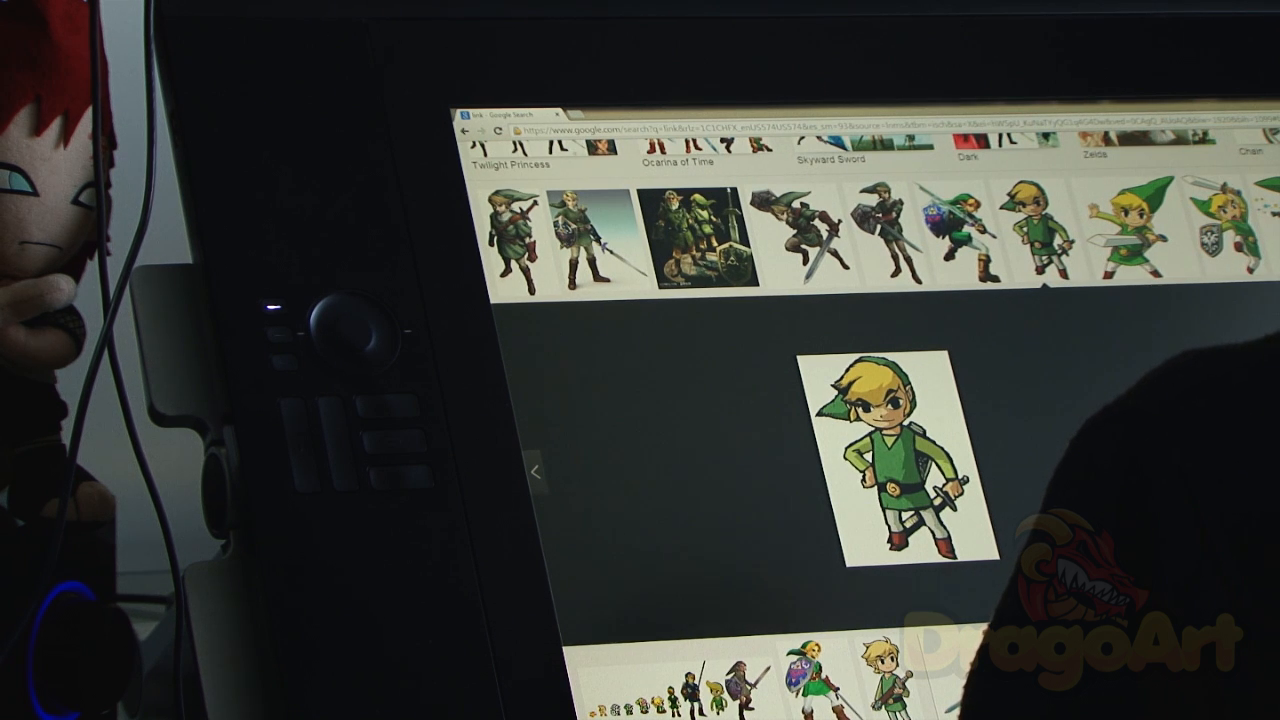
pyautogui.scroll(-3, 870, 450)
pyautogui.scroll(-4, 870, 450)
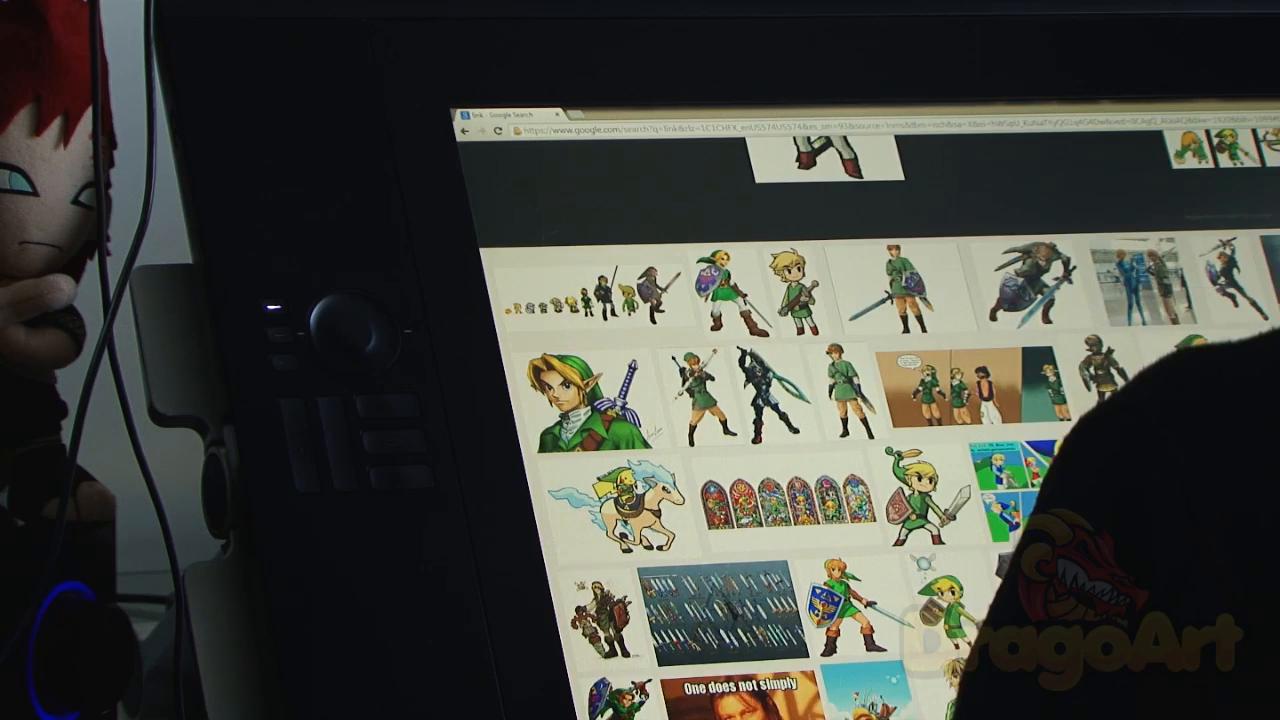
pyautogui.scroll(-2, 870, 450)
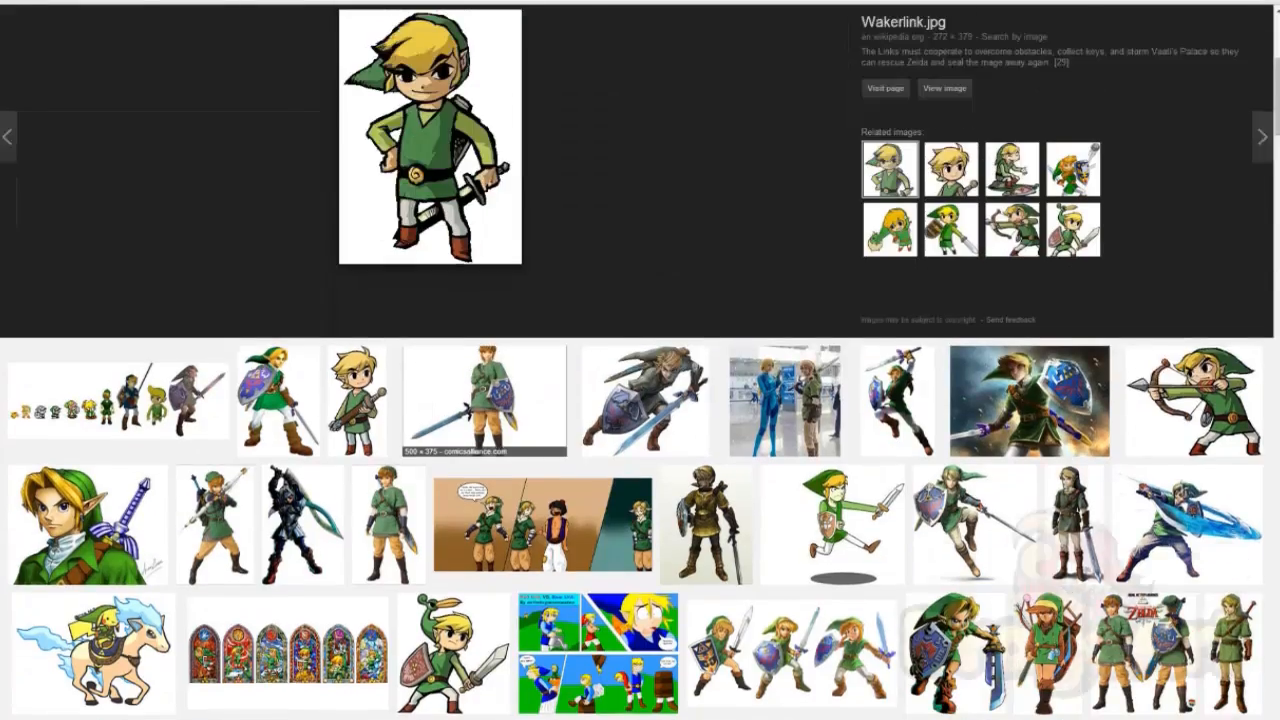
pyautogui.scroll(3, 640, 400)
pyautogui.rightClick(466, 376)
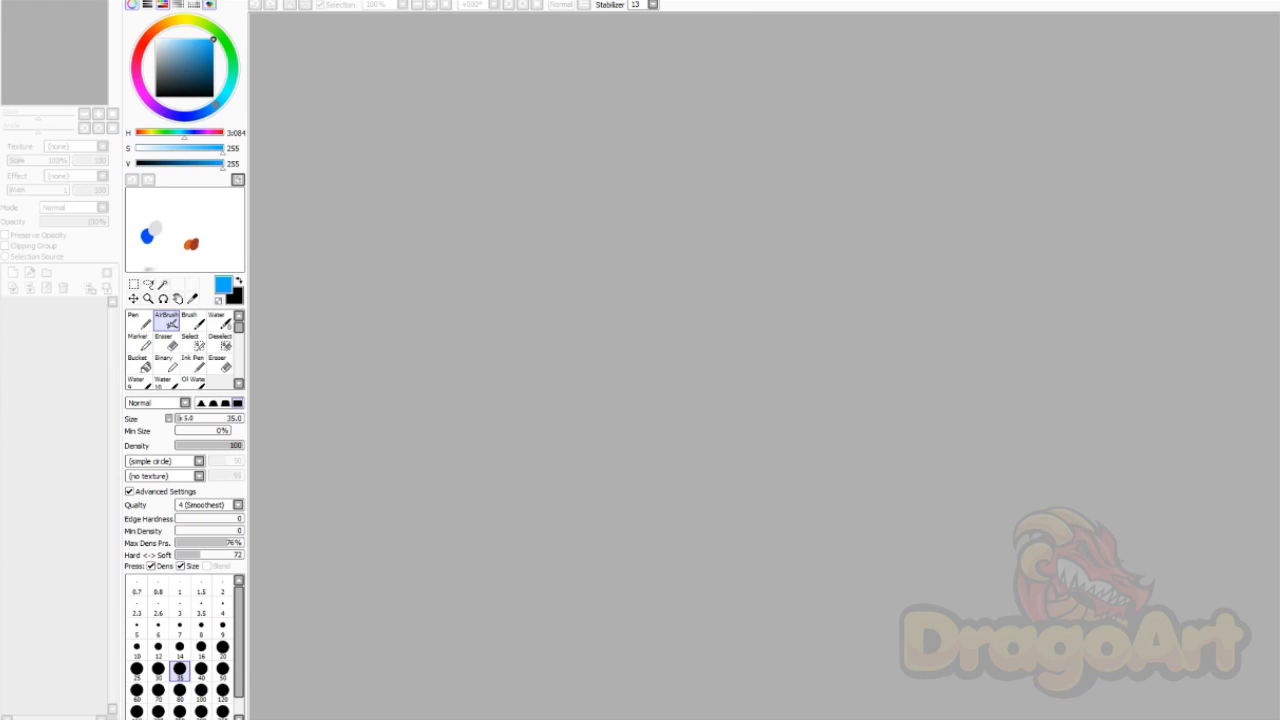
# Step: Create a new 1500 × 2000 canvas named babylink and paste the Toon Link picture in
pyautogui.click(14, 1)
pyautogui.click(30, 4)
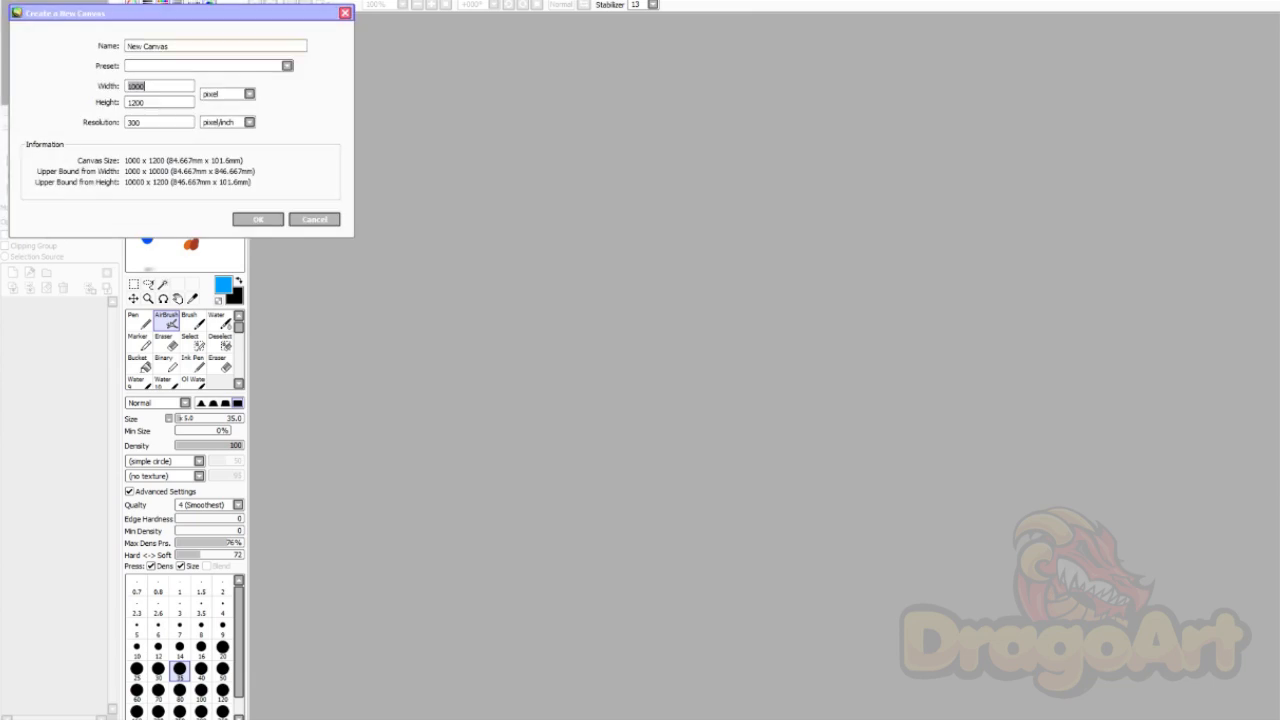
pyautogui.write('babylink')
pyautogui.doubleClick(145, 86)
pyautogui.write('1500')
pyautogui.press('Tab')
pyautogui.click(141, 102)
pyautogui.doubleClick(141, 102)
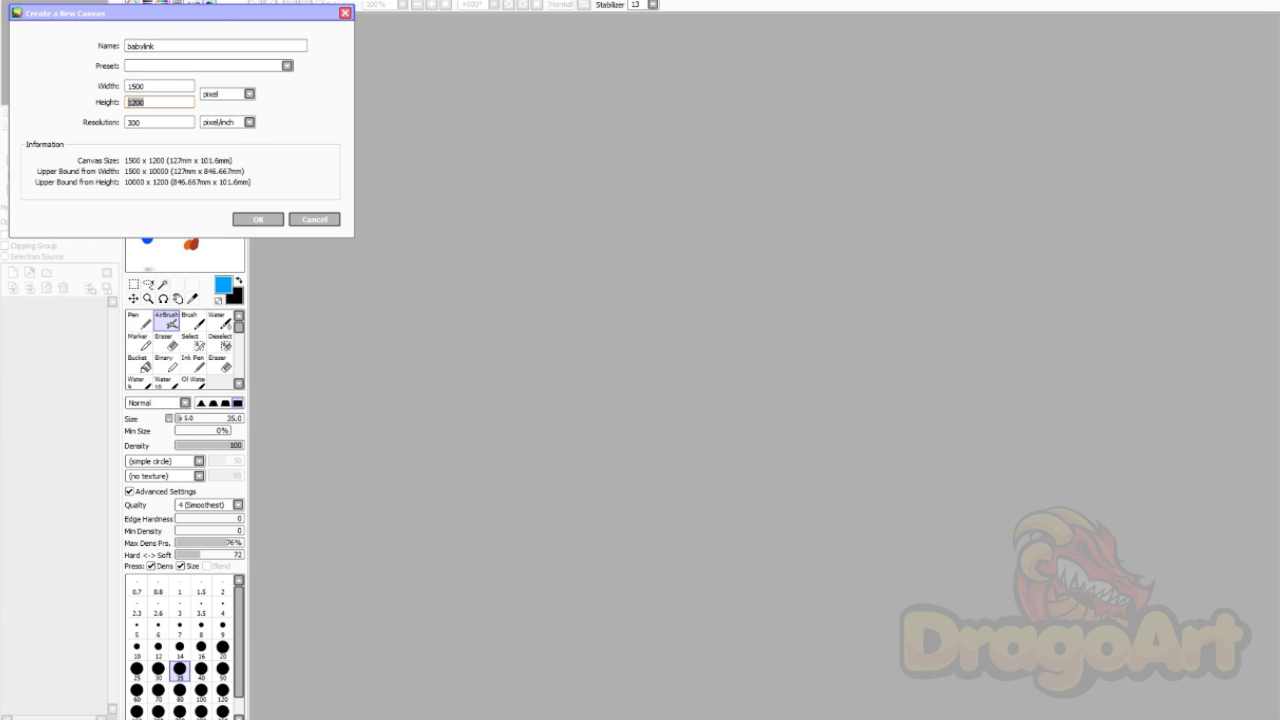
pyautogui.write('2000')
pyautogui.press('Return')
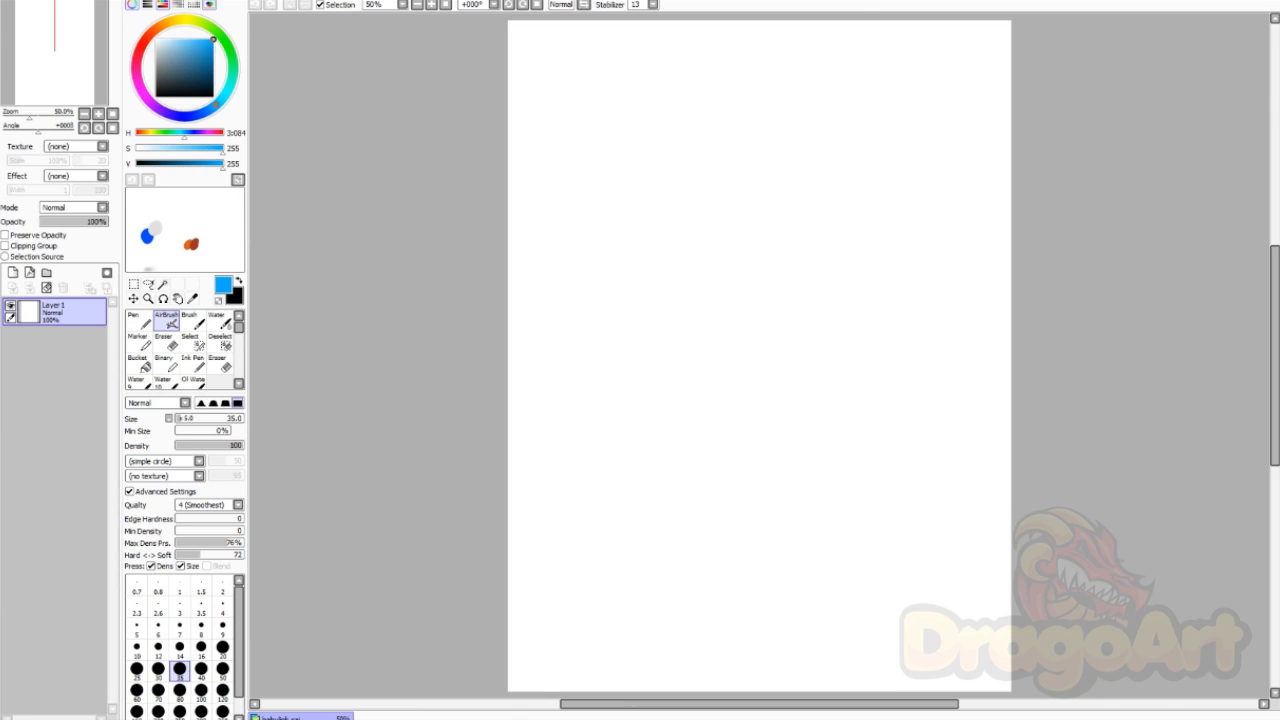
pyautogui.hotkey('ctrl', 'v')
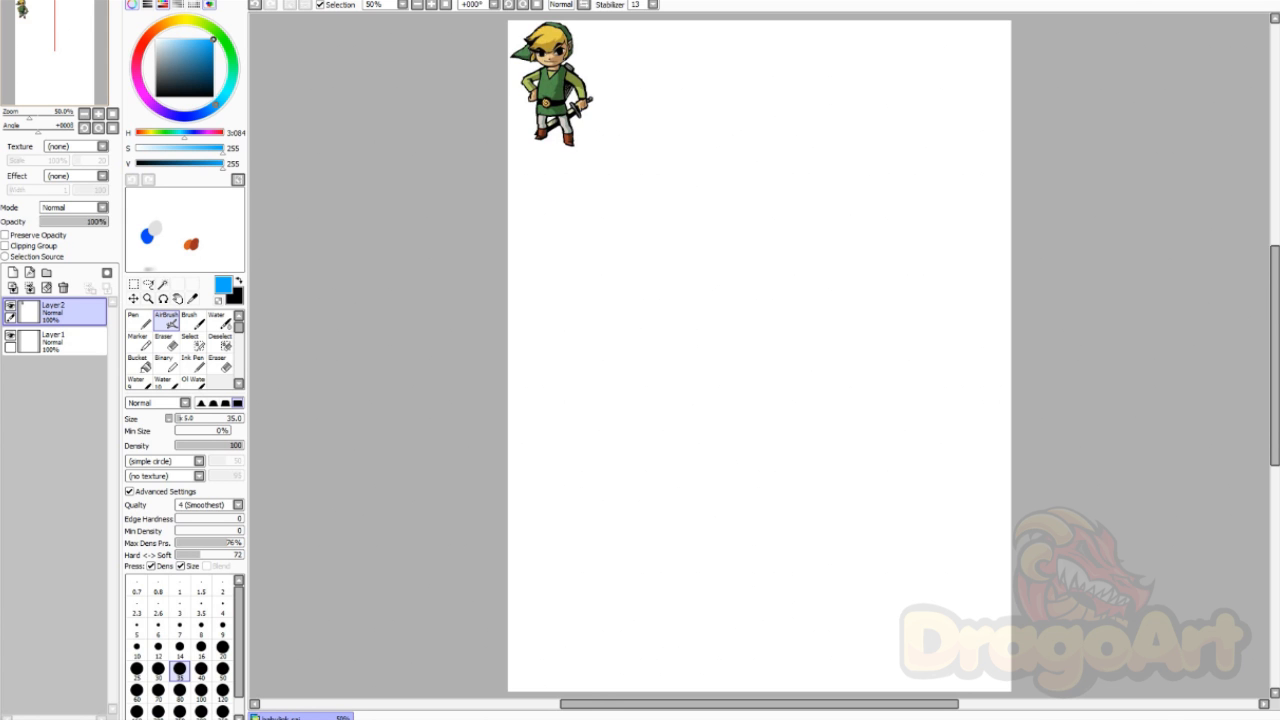
# Step: Zoom to 100%, drag the Link reference into the top-right corner, and add a new layer
pyautogui.click(98, 114)
pyautogui.click(98, 114)
pyautogui.moveTo(58, 37); pyautogui.dragTo(55, 25)
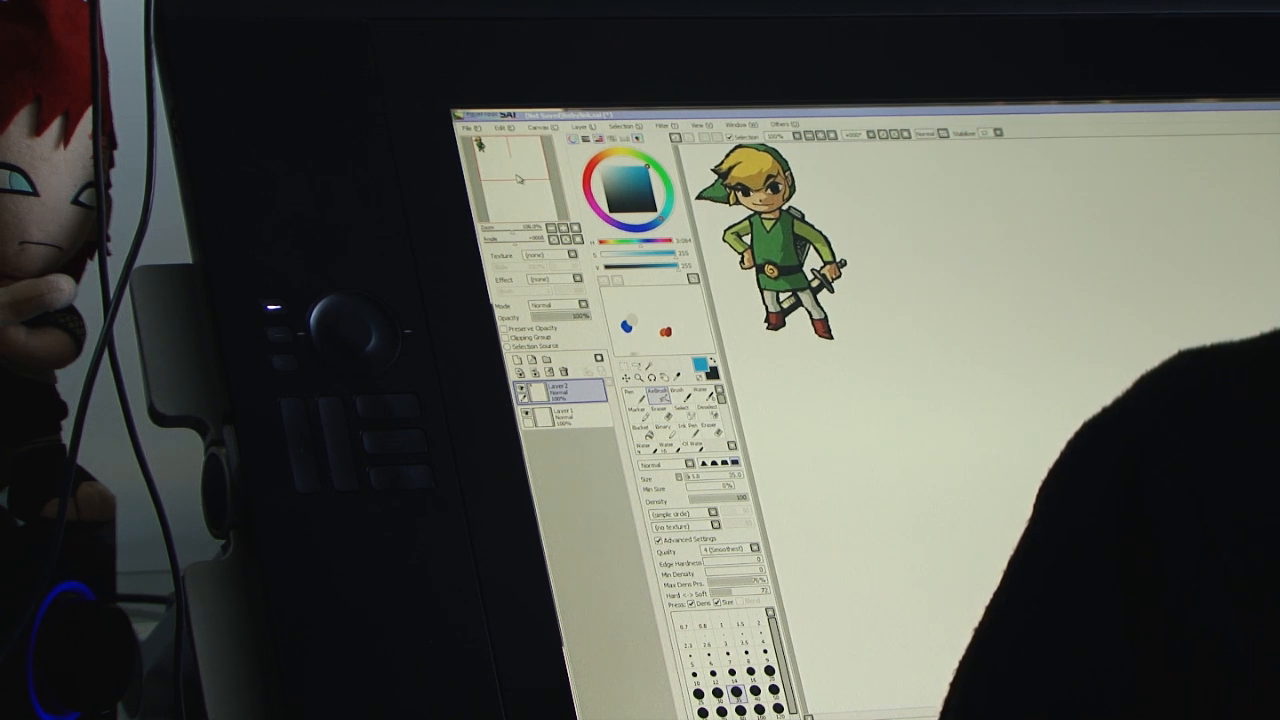
pyautogui.moveTo(518, 180); pyautogui.dragTo(521, 180)
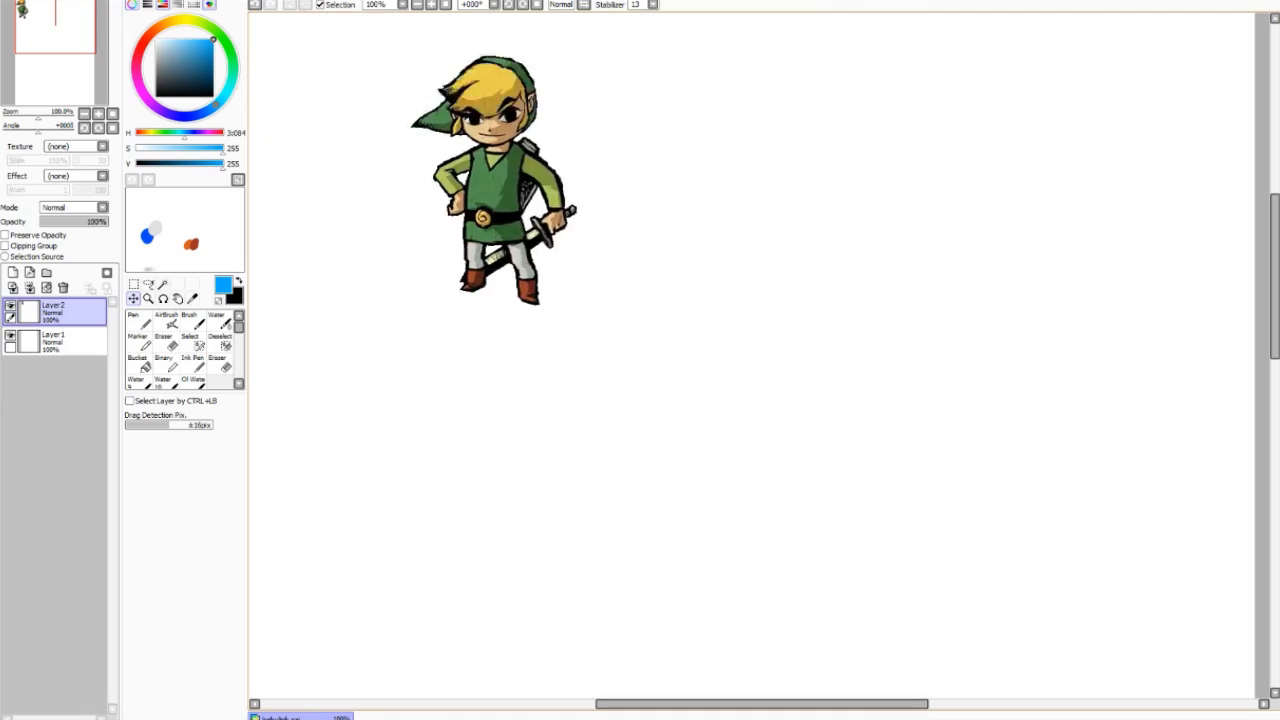
pyautogui.moveTo(500, 170); pyautogui.dragTo(1135, 160)
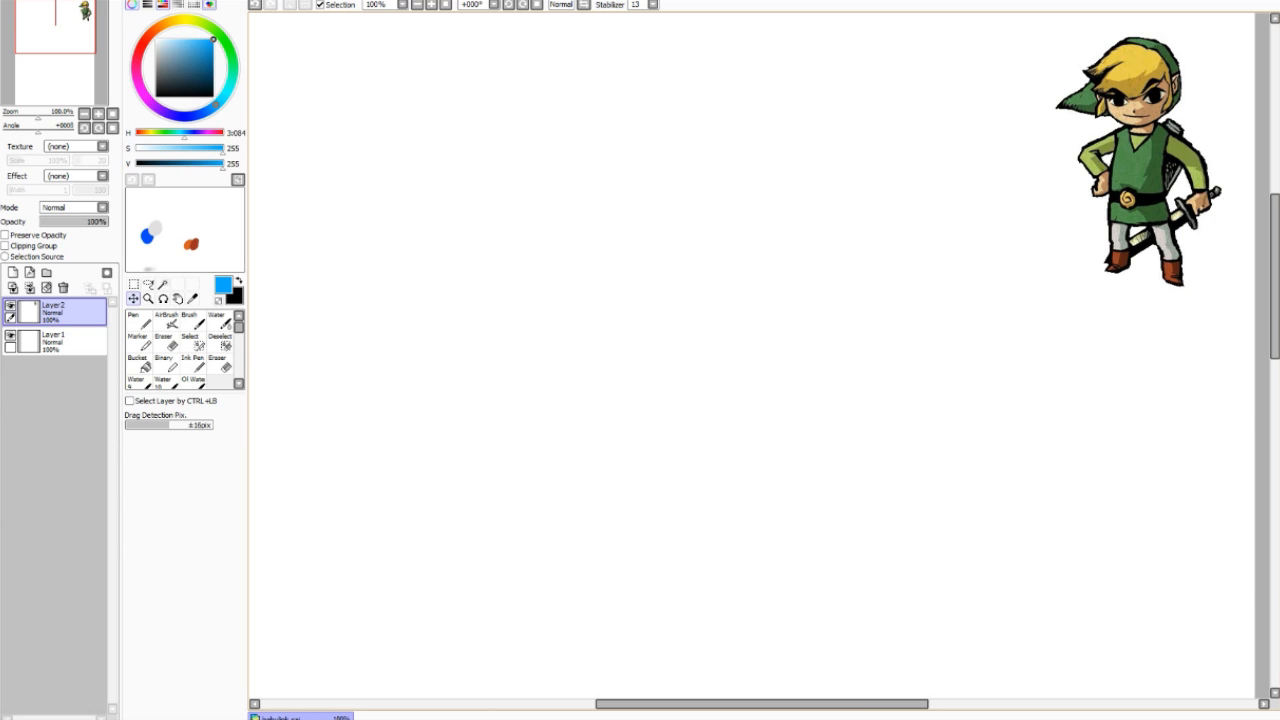
pyautogui.click(169, 321)
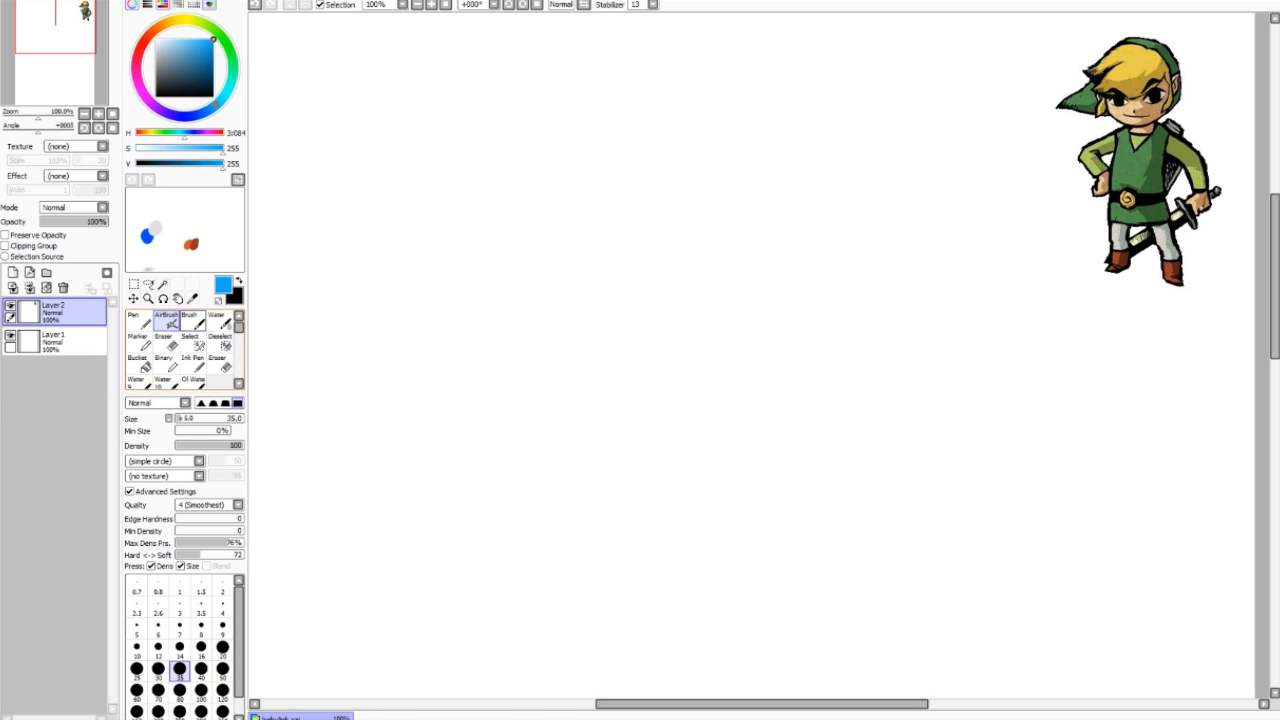
pyautogui.click(13, 272)
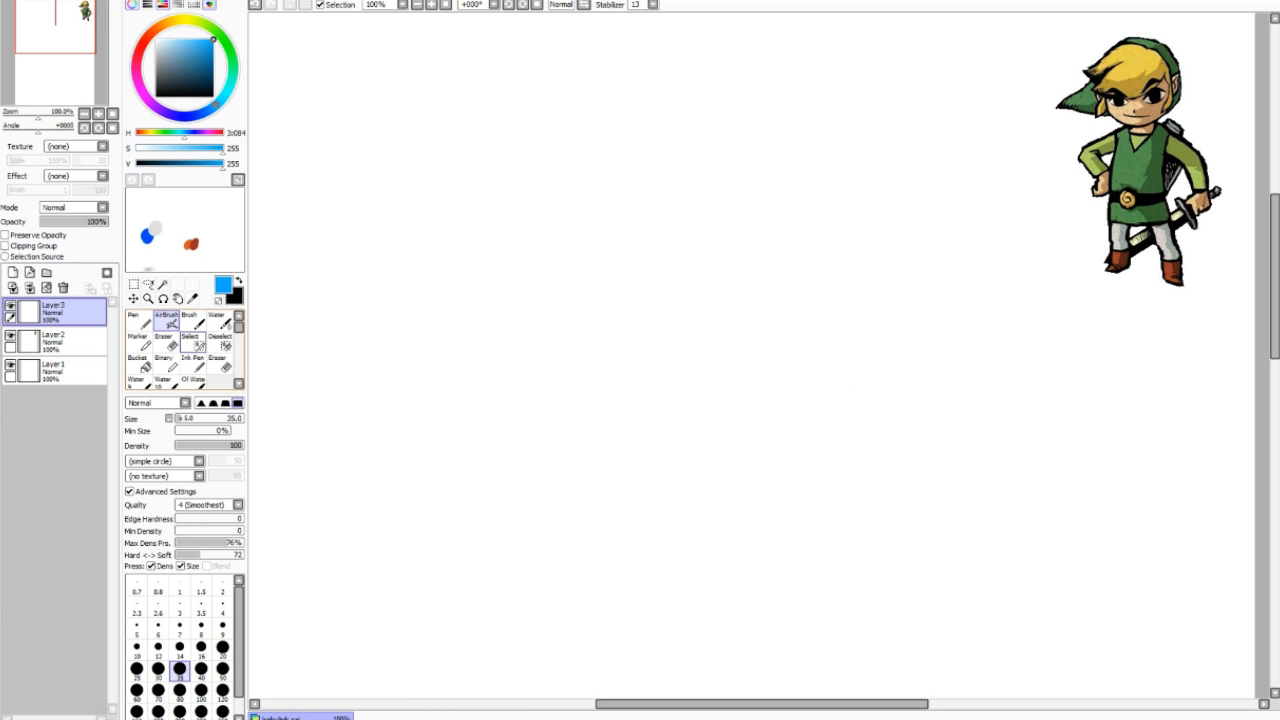
pyautogui.moveTo(563, 108)
pyautogui.mouseDown()
pyautogui.moveTo(584, 342)
pyautogui.moveTo(725, 488)
pyautogui.moveTo(859, 592)
pyautogui.moveTo(970, 618)
pyautogui.mouseUp()
pyautogui.hotkey('ctrl', 'z')
pyautogui.click(139, 321)
pyautogui.moveTo(409, 207)
pyautogui.mouseDown()
pyautogui.moveTo(491, 341)
pyautogui.moveTo(688, 290)
pyautogui.moveTo(646, 517)
pyautogui.moveTo(817, 464)
pyautogui.moveTo(750, 601)
pyautogui.mouseUp()
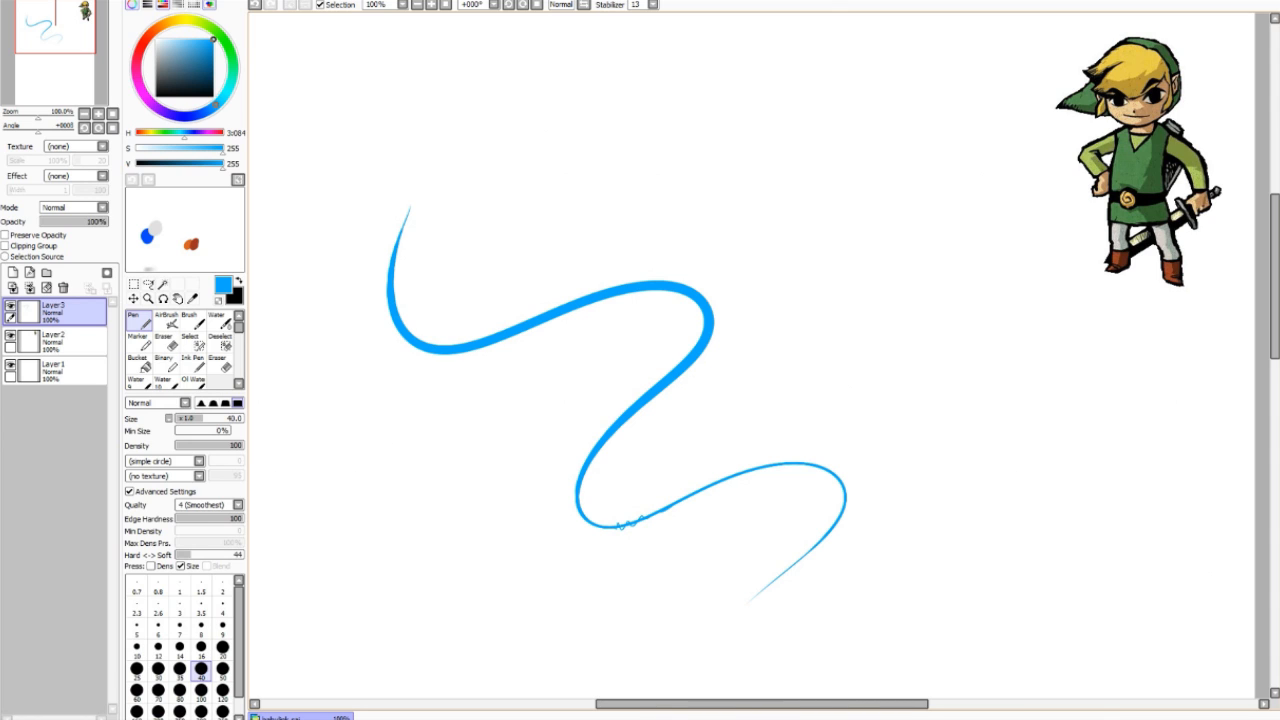
pyautogui.hotkey('ctrl', 'z')
pyautogui.click(167, 321)
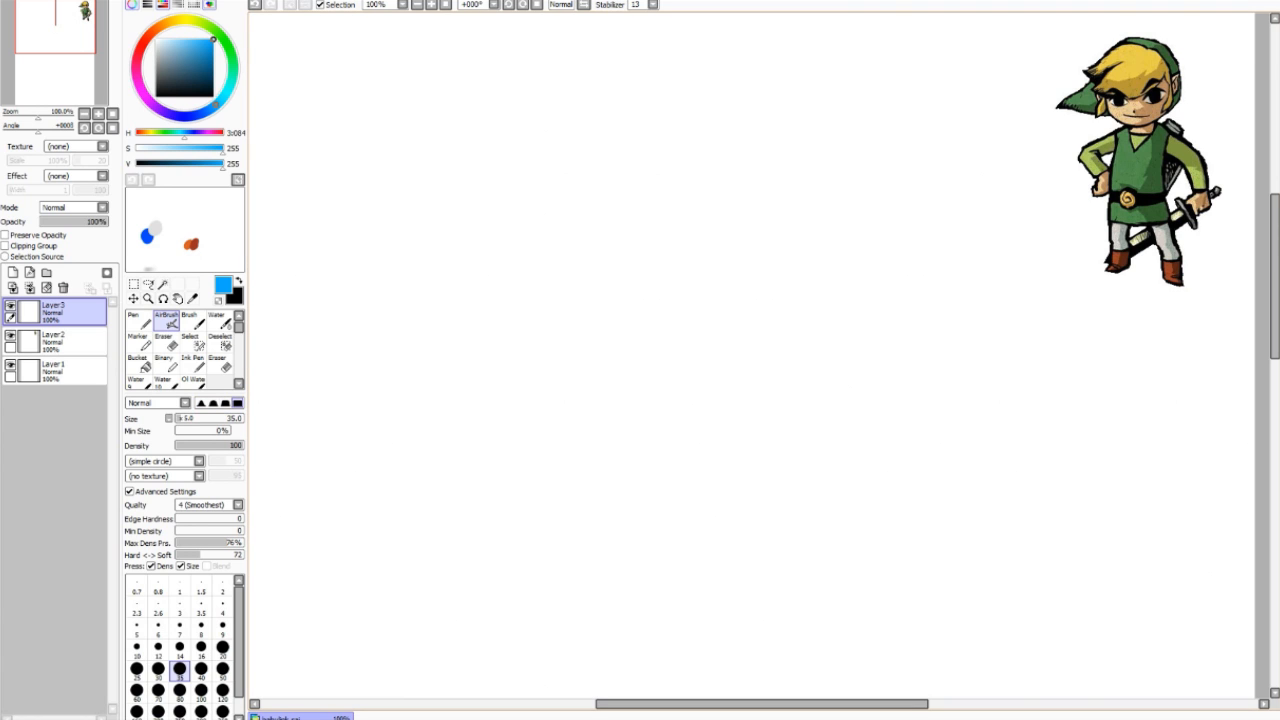
pyautogui.moveTo(461, 318)
pyautogui.mouseDown()
pyautogui.moveTo(576, 378)
pyautogui.moveTo(716, 411)
pyautogui.mouseUp()
pyautogui.moveTo(420, 342)
pyautogui.mouseDown()
pyautogui.moveTo(445, 422)
pyautogui.moveTo(526, 401)
pyautogui.moveTo(565, 462)
pyautogui.moveTo(706, 446)
pyautogui.mouseUp()
pyautogui.click(213, 402)
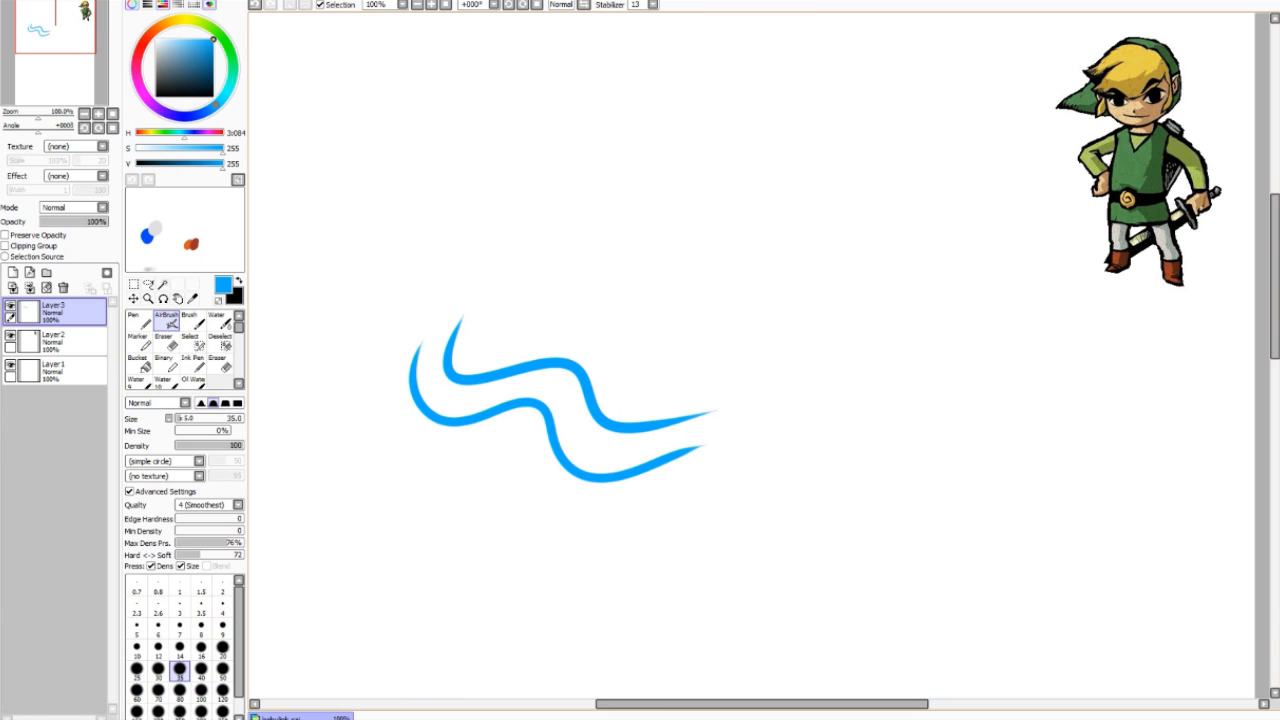
pyautogui.moveTo(386, 397)
pyautogui.mouseDown()
pyautogui.moveTo(458, 459)
pyautogui.moveTo(576, 534)
pyautogui.moveTo(686, 505)
pyautogui.mouseUp()
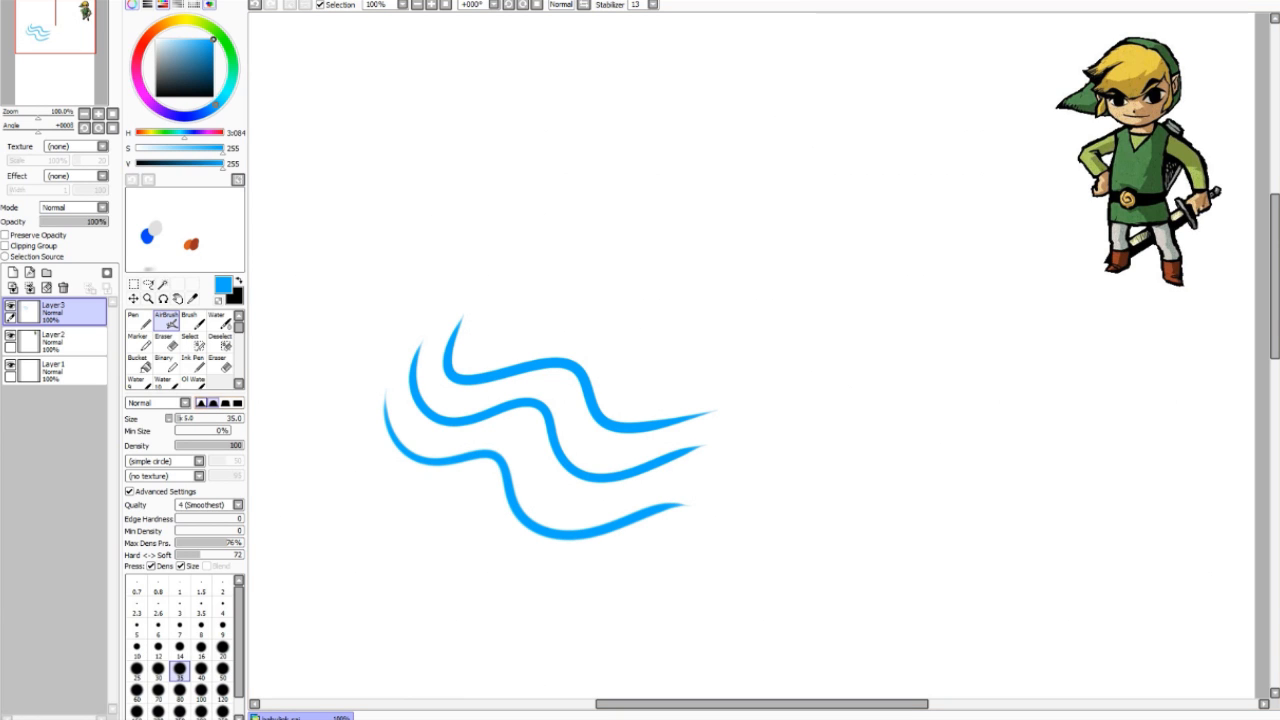
pyautogui.click(200, 402)
pyautogui.moveTo(356, 424)
pyautogui.mouseDown()
pyautogui.moveTo(388, 505)
pyautogui.moveTo(702, 546)
pyautogui.mouseUp()
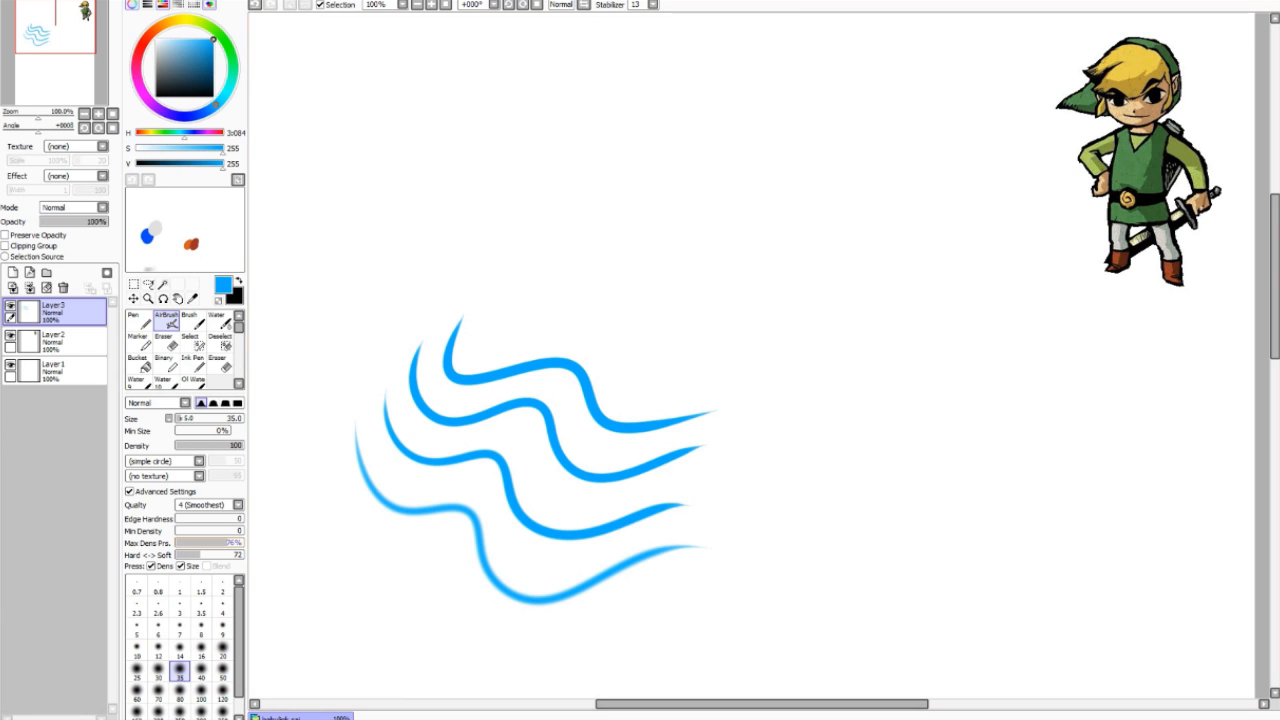
pyautogui.click(63, 288)
pyautogui.click(13, 272)
pyautogui.click(237, 403)
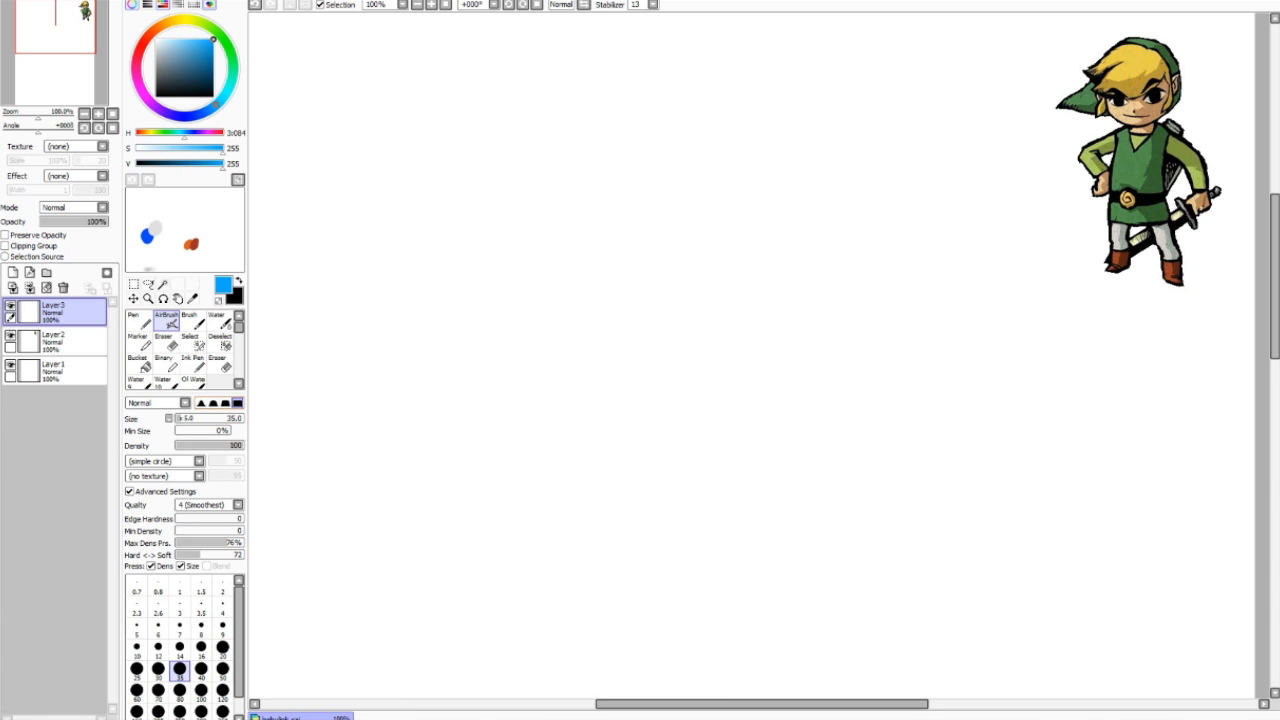
pyautogui.moveTo(545, 118)
pyautogui.mouseDown()
pyautogui.moveTo(622, 150)
pyautogui.moveTo(580, 212)
pyautogui.moveTo(640, 236)
pyautogui.mouseUp()
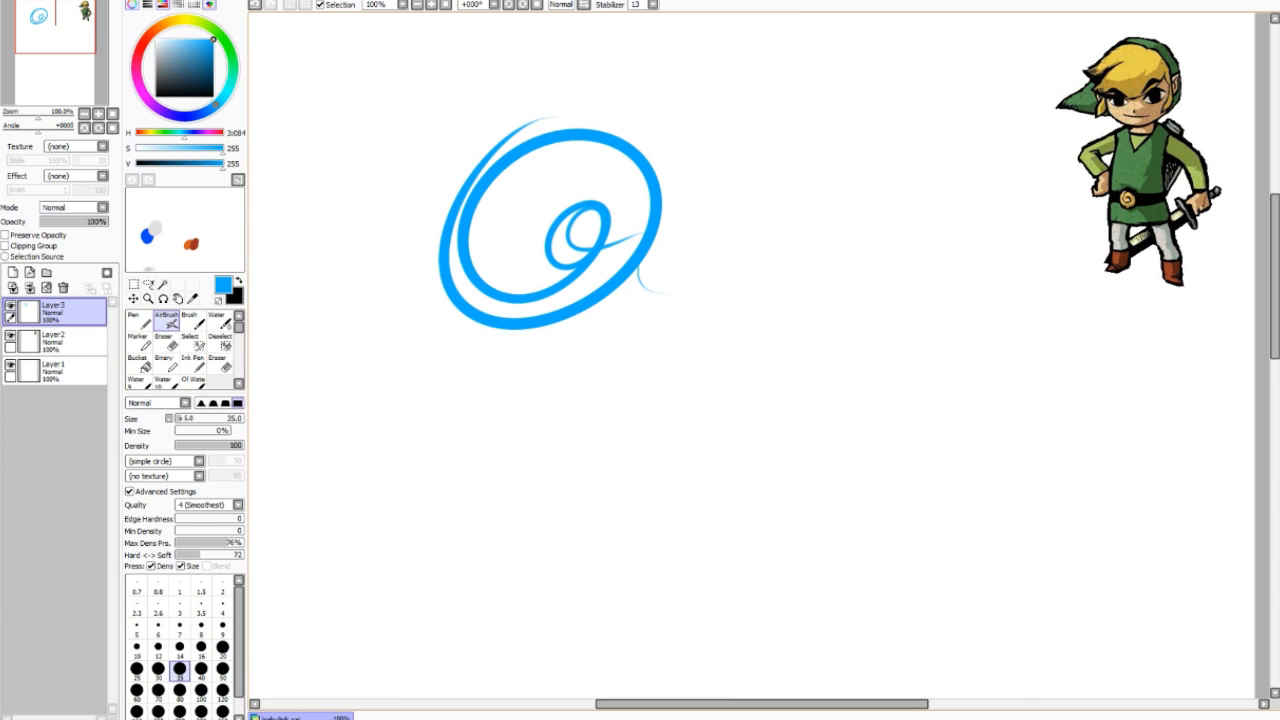
pyautogui.hotkey('ctrl', 'z')
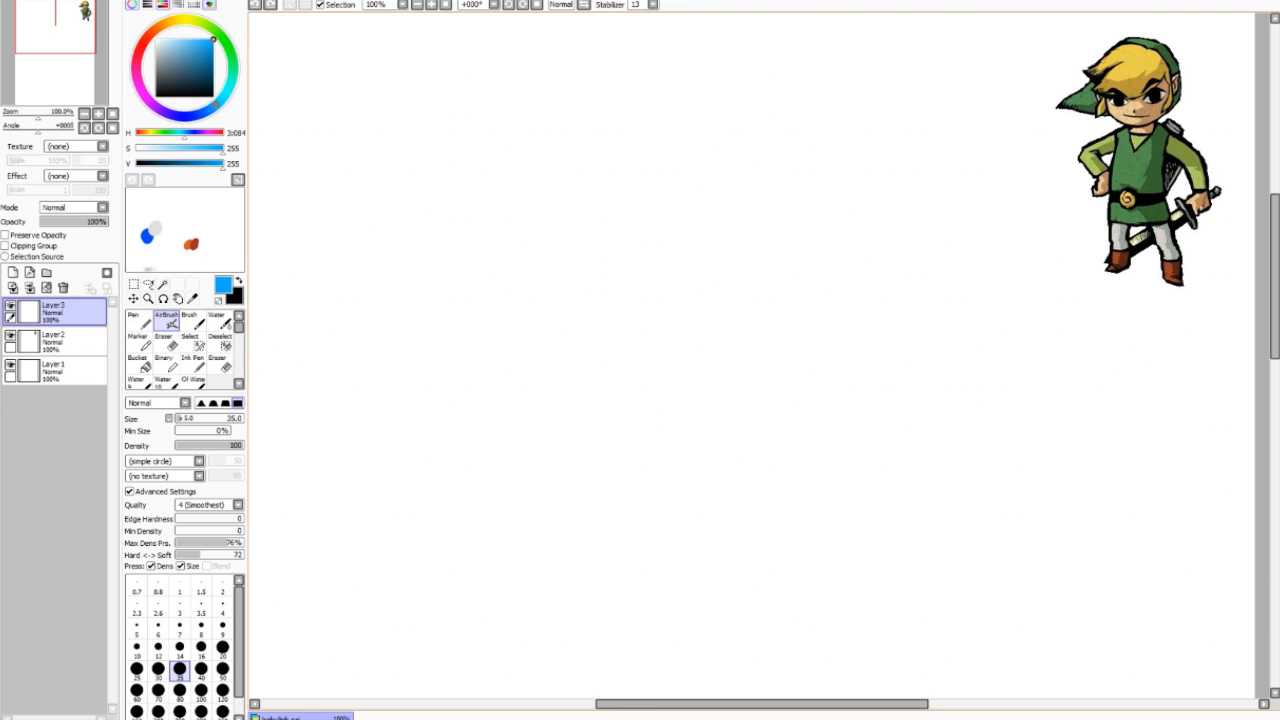
pyautogui.moveTo(600, 207)
pyautogui.mouseDown()
pyautogui.moveTo(650, 212)
pyautogui.moveTo(537, 318)
pyautogui.mouseUp()
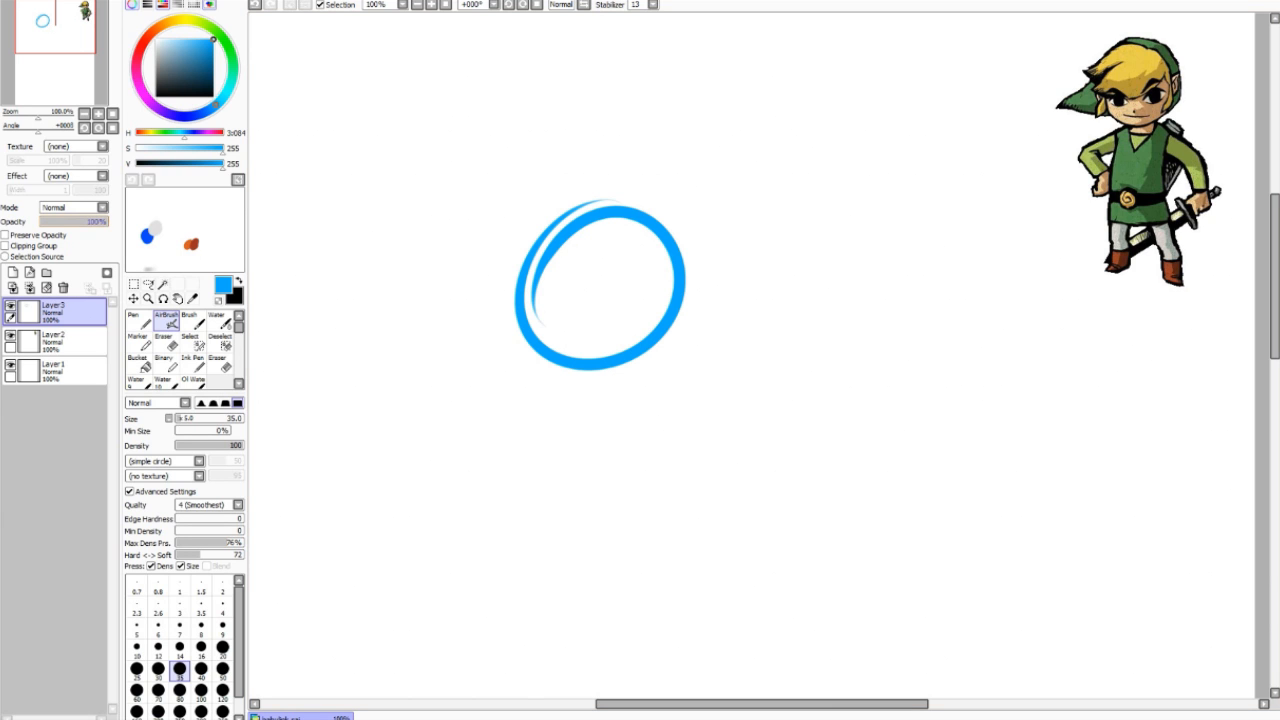
pyautogui.moveTo(104, 221); pyautogui.dragTo(63, 221)
pyautogui.moveTo(546, 277); pyautogui.dragTo(712, 419)
pyautogui.hotkey('ctrl', 'z')
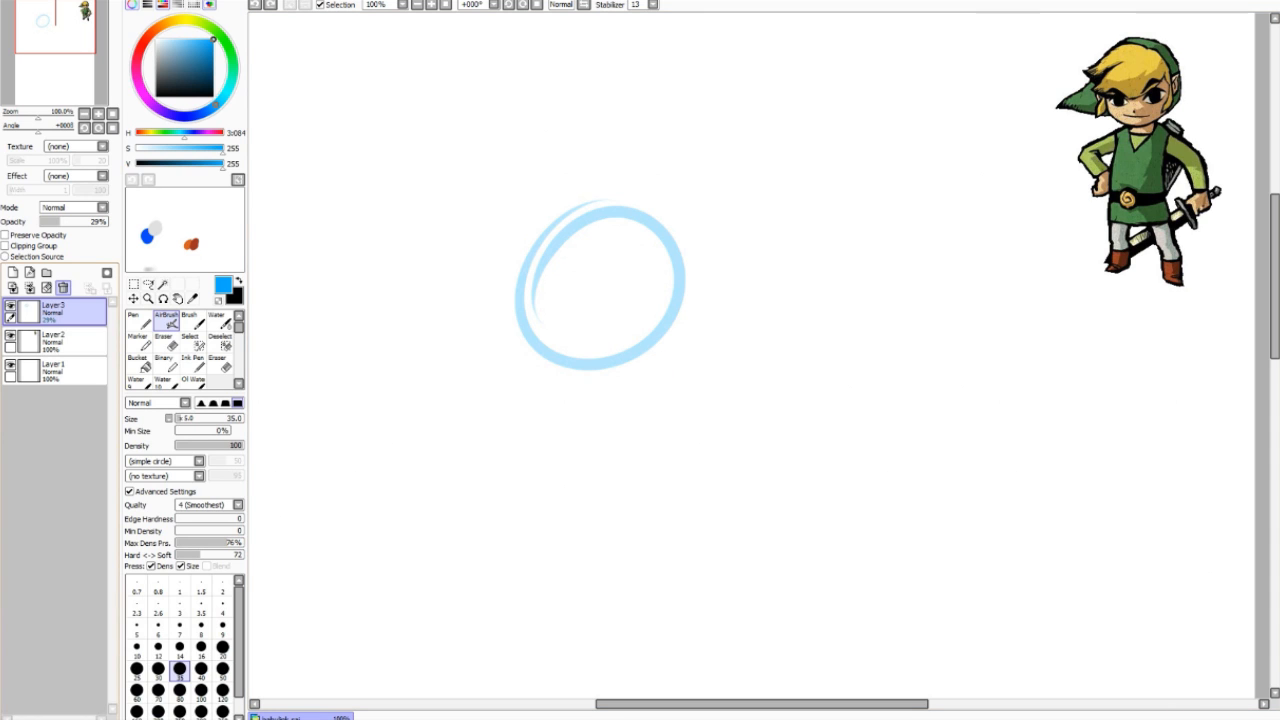
pyautogui.hotkey('ctrl', 'z')
pyautogui.hotkey('ctrl', 'z')
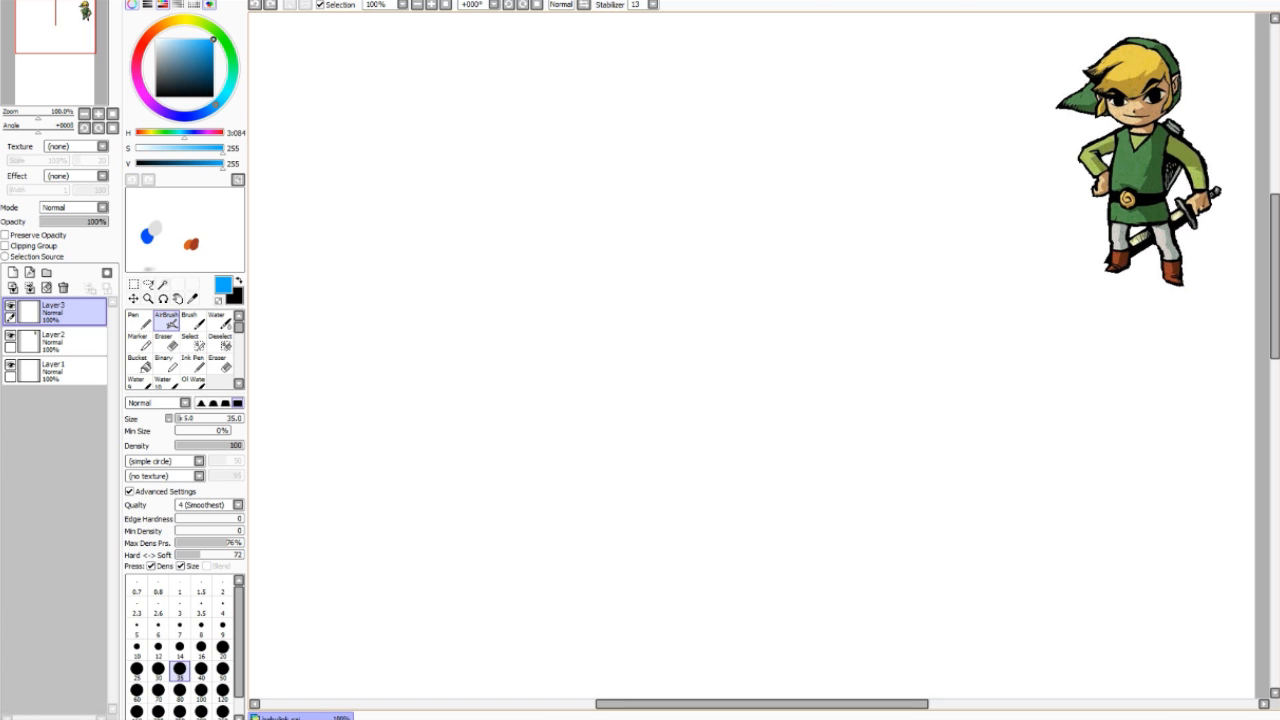
# Step: Draw the head circle and try out vertical and horizontal centre lines through it
pyautogui.moveTo(630, 127)
pyautogui.mouseDown()
pyautogui.moveTo(574, 130)
pyautogui.moveTo(812, 290)
pyautogui.moveTo(458, 255)
pyautogui.mouseUp()
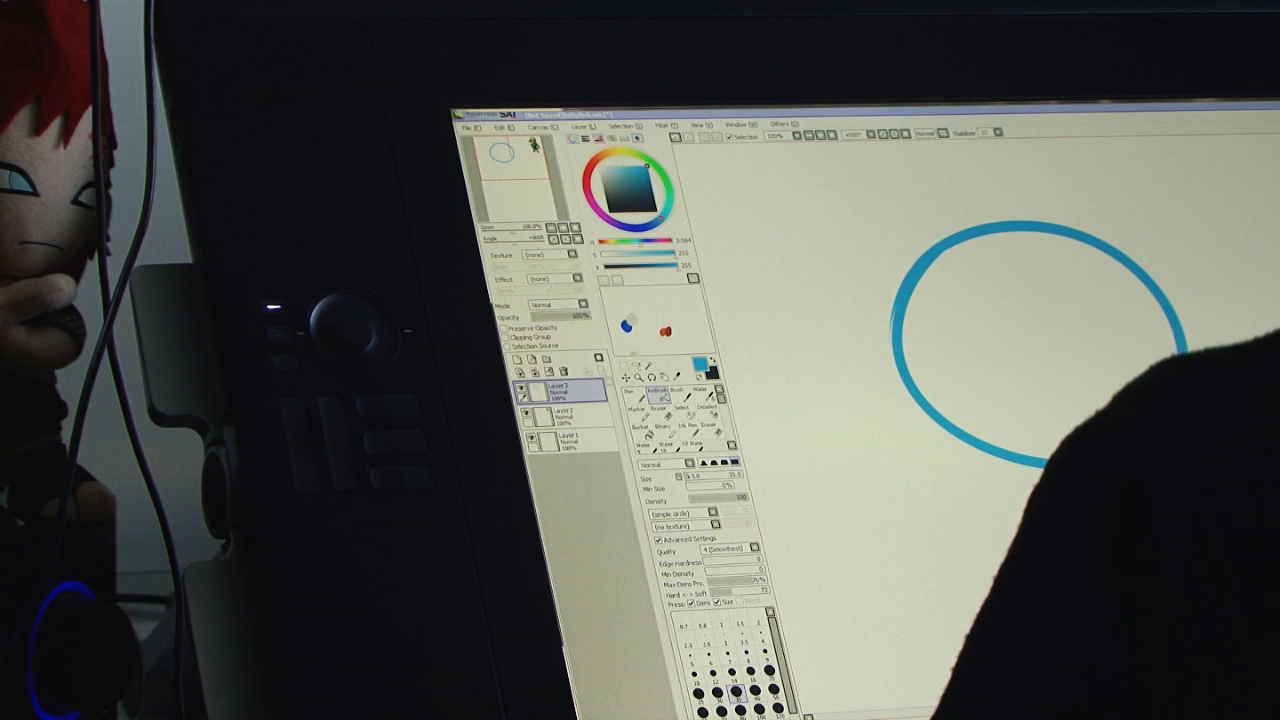
pyautogui.moveTo(1018, 235); pyautogui.dragTo(1048, 458)
pyautogui.moveTo(905, 338); pyautogui.dragTo(1130, 352)
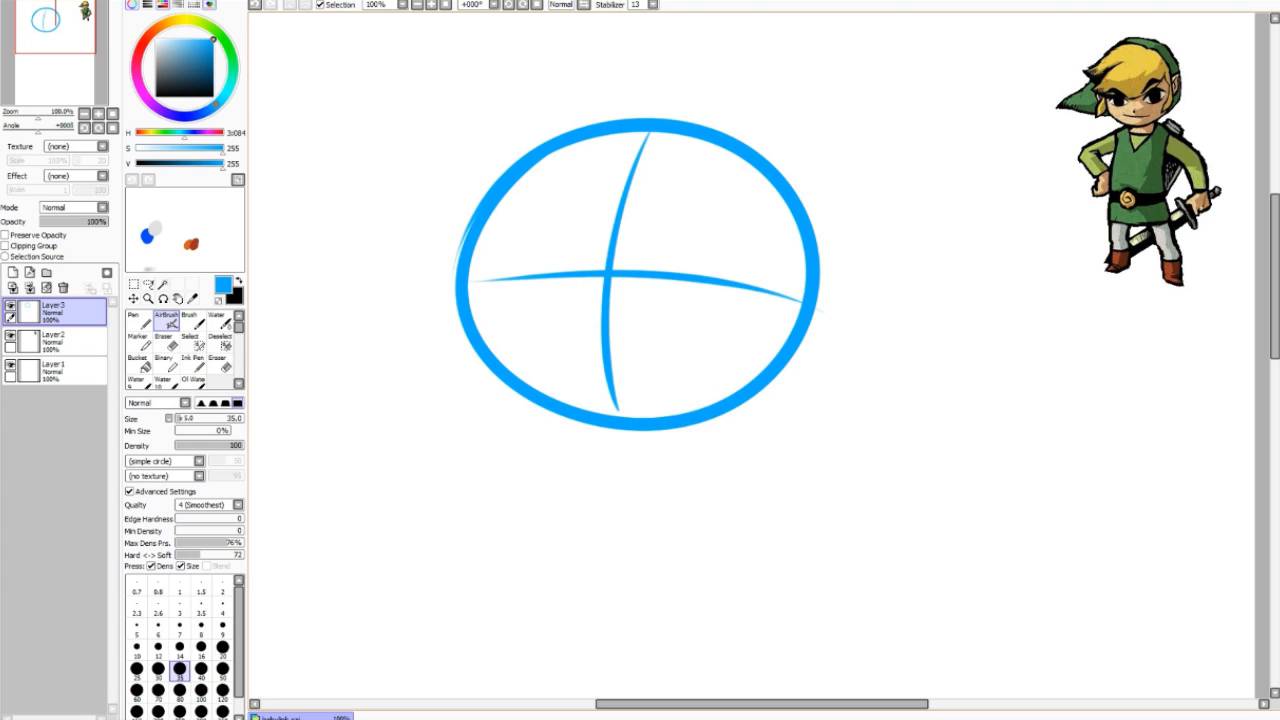
pyautogui.hotkey('ctrl', 'z')
pyautogui.hotkey('ctrl', 'z')
pyautogui.moveTo(641, 133); pyautogui.dragTo(619, 415)
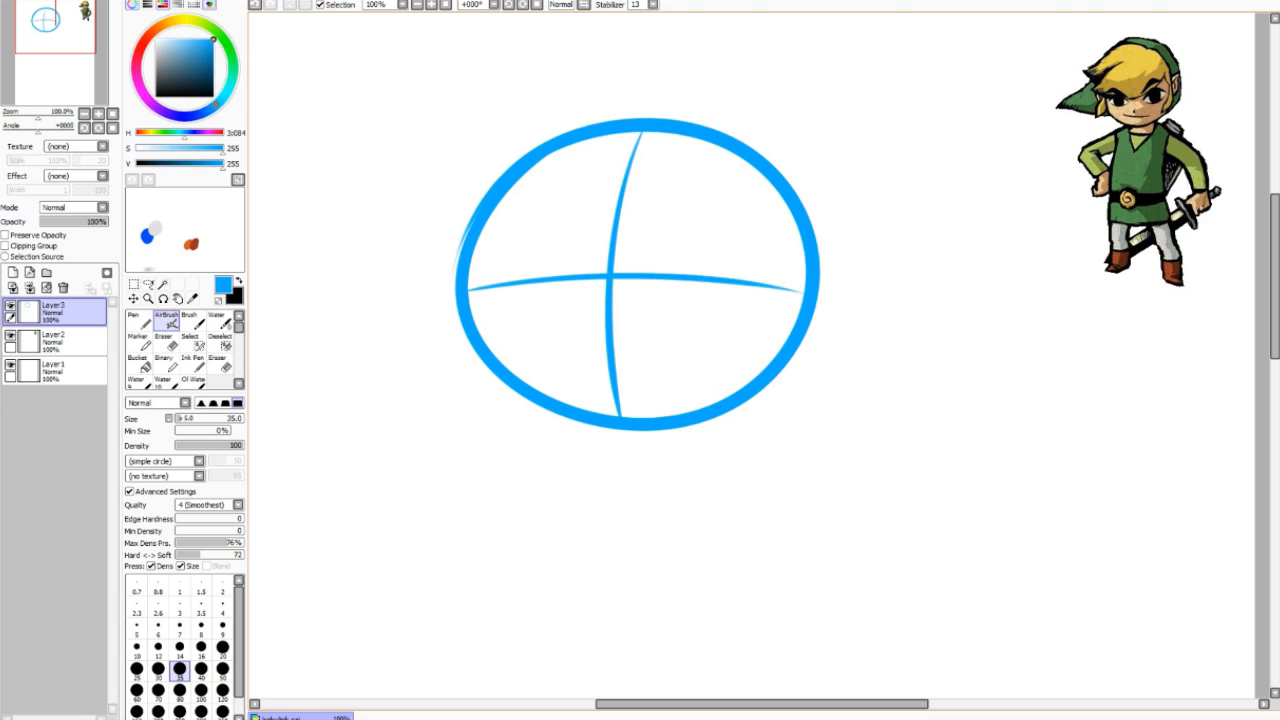
pyautogui.hotkey('ctrl', 'z')
pyautogui.hotkey('ctrl', 'z')
pyautogui.moveTo(641, 135)
pyautogui.mouseDown()
pyautogui.moveTo(621, 330)
pyautogui.moveTo(628, 415)
pyautogui.mouseUp()
pyautogui.moveTo(468, 292); pyautogui.dragTo(804, 292)
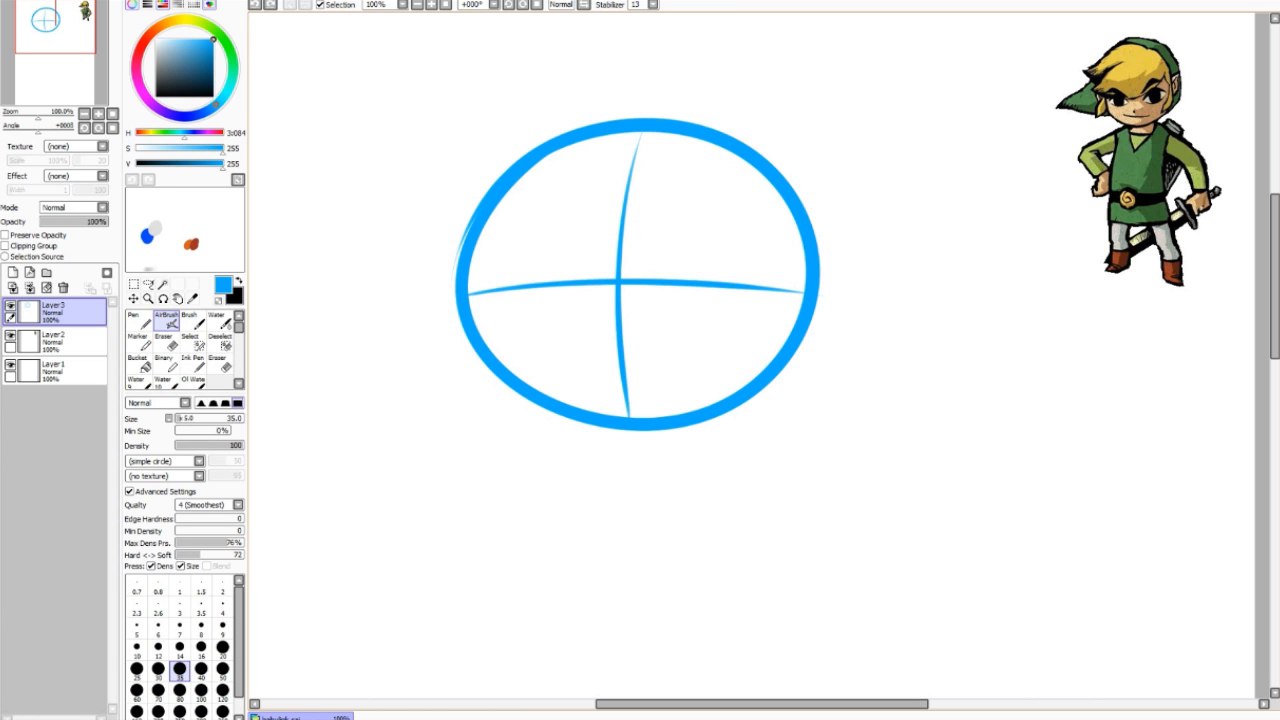
pyautogui.hotkey('ctrl', 'z')
pyautogui.hotkey('ctrl', 'z')
pyautogui.moveTo(614, 134); pyautogui.dragTo(578, 408)
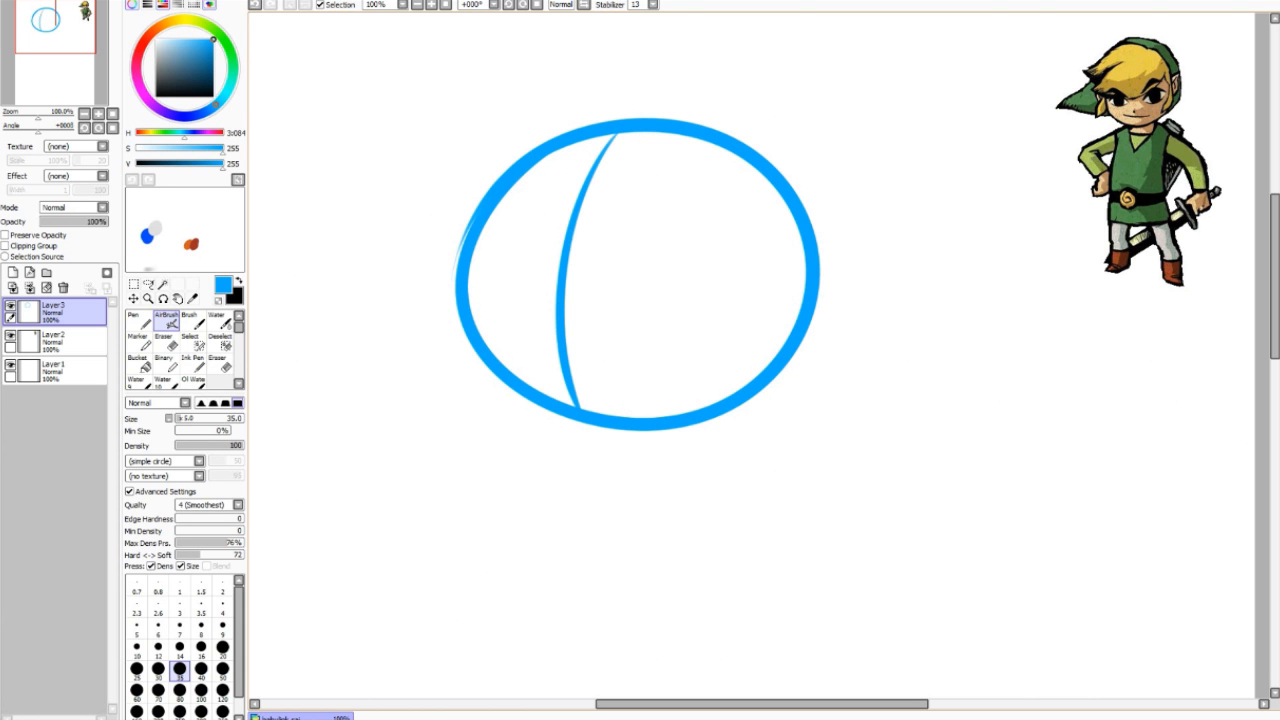
pyautogui.moveTo(468, 274); pyautogui.dragTo(806, 277)
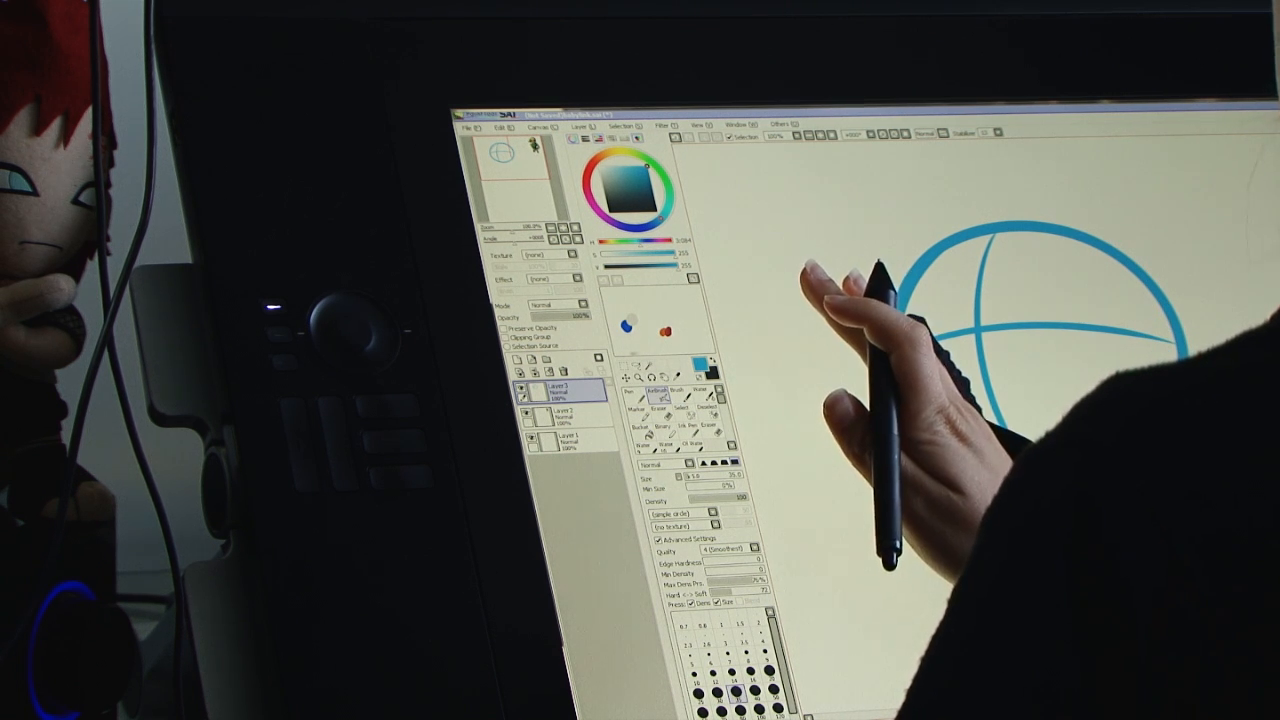
pyautogui.hotkey('ctrl', 'z')
pyautogui.hotkey('ctrl', 'z')
# Step: Redraw the curved horizontal and vertical guide strokes across the head until they sit right
pyautogui.moveTo(903, 323); pyautogui.dragTo(1177, 337)
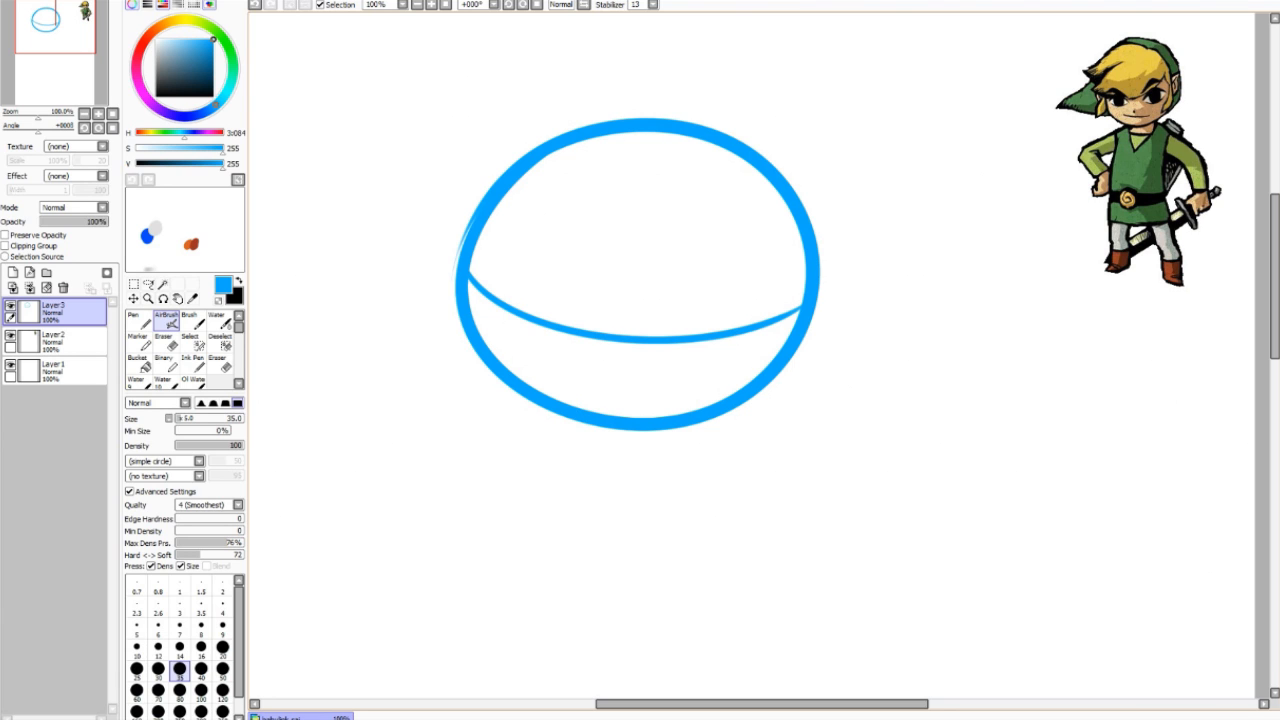
pyautogui.moveTo(645, 134); pyautogui.dragTo(588, 410)
pyautogui.hotkey('ctrl', 'z')
pyautogui.moveTo(612, 158); pyautogui.dragTo(572, 405)
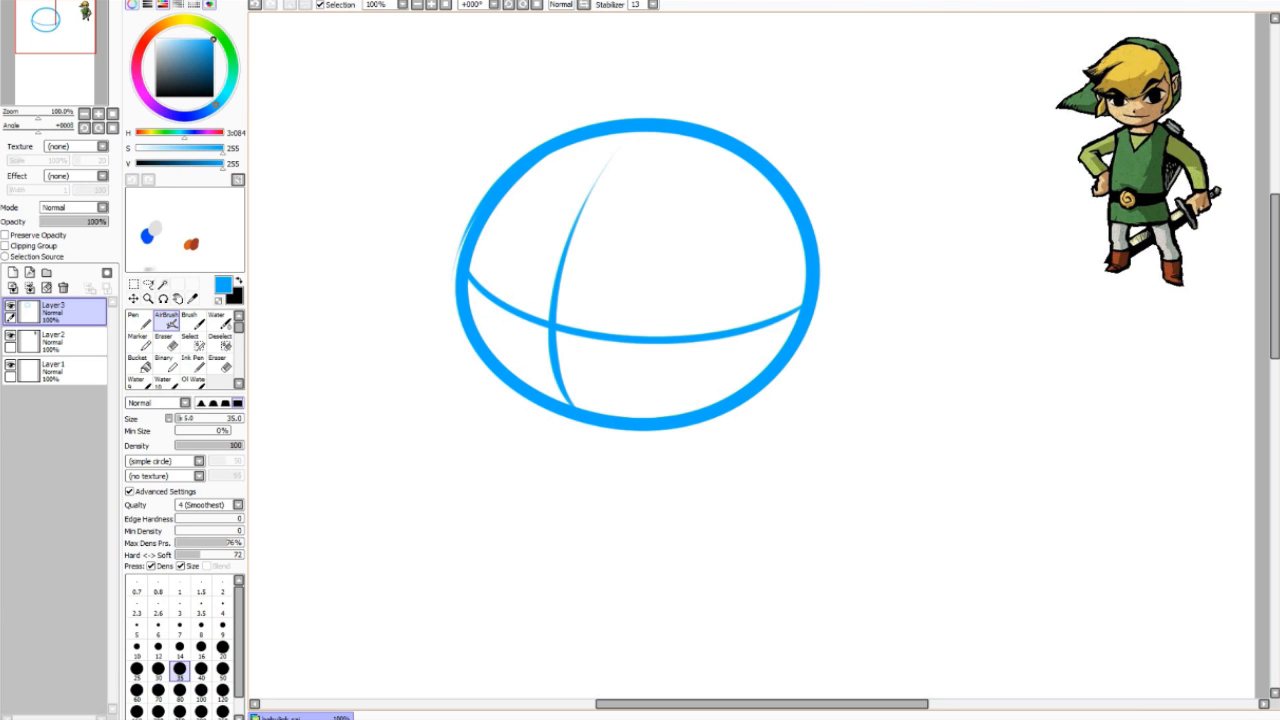
pyautogui.moveTo(505, 309)
pyautogui.mouseDown()
pyautogui.moveTo(544, 359)
pyautogui.moveTo(660, 374)
pyautogui.moveTo(613, 353)
pyautogui.mouseUp()
pyautogui.hotkey('ctrl', 'z')
pyautogui.hotkey('ctrl', 'z')
pyautogui.hotkey('ctrl', 'z')
pyautogui.hotkey('ctrl', 'z')
pyautogui.hotkey('ctrl', 'z')
pyautogui.hotkey('ctrl', 'z')
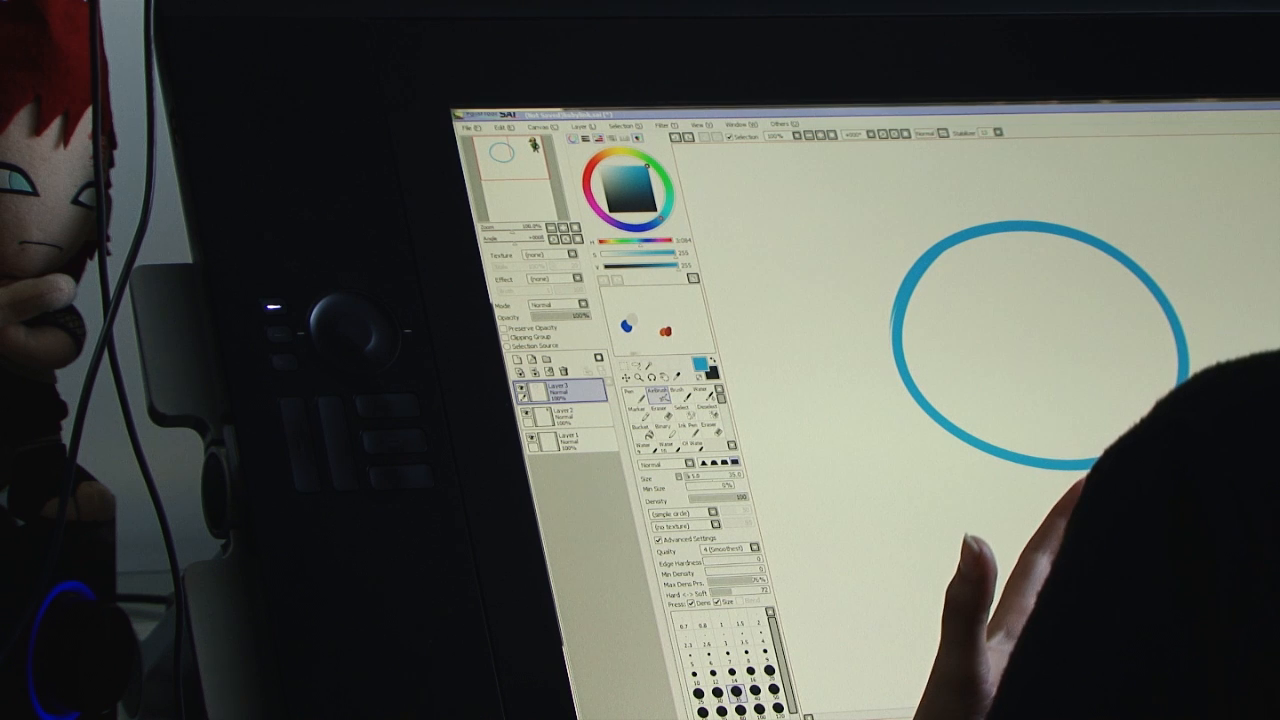
pyautogui.moveTo(1020, 228); pyautogui.dragTo(1008, 430)
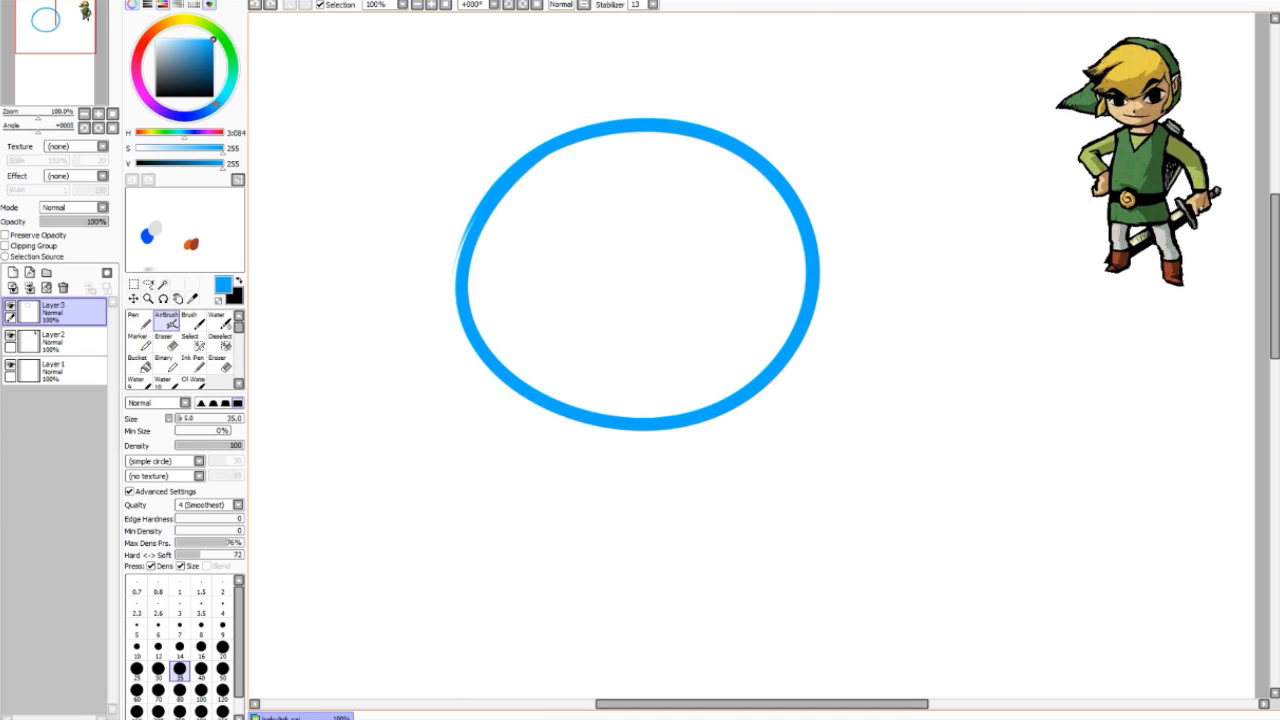
pyautogui.moveTo(636, 132)
pyautogui.mouseDown()
pyautogui.moveTo(630, 405)
pyautogui.moveTo(620, 268)
pyautogui.moveTo(628, 425)
pyautogui.mouseUp()
pyautogui.hotkey('ctrl', 'z')
pyautogui.moveTo(468, 292)
pyautogui.mouseDown()
pyautogui.moveTo(750, 276)
pyautogui.moveTo(806, 286)
pyautogui.mouseUp()
pyautogui.hotkey('ctrl', 'z')
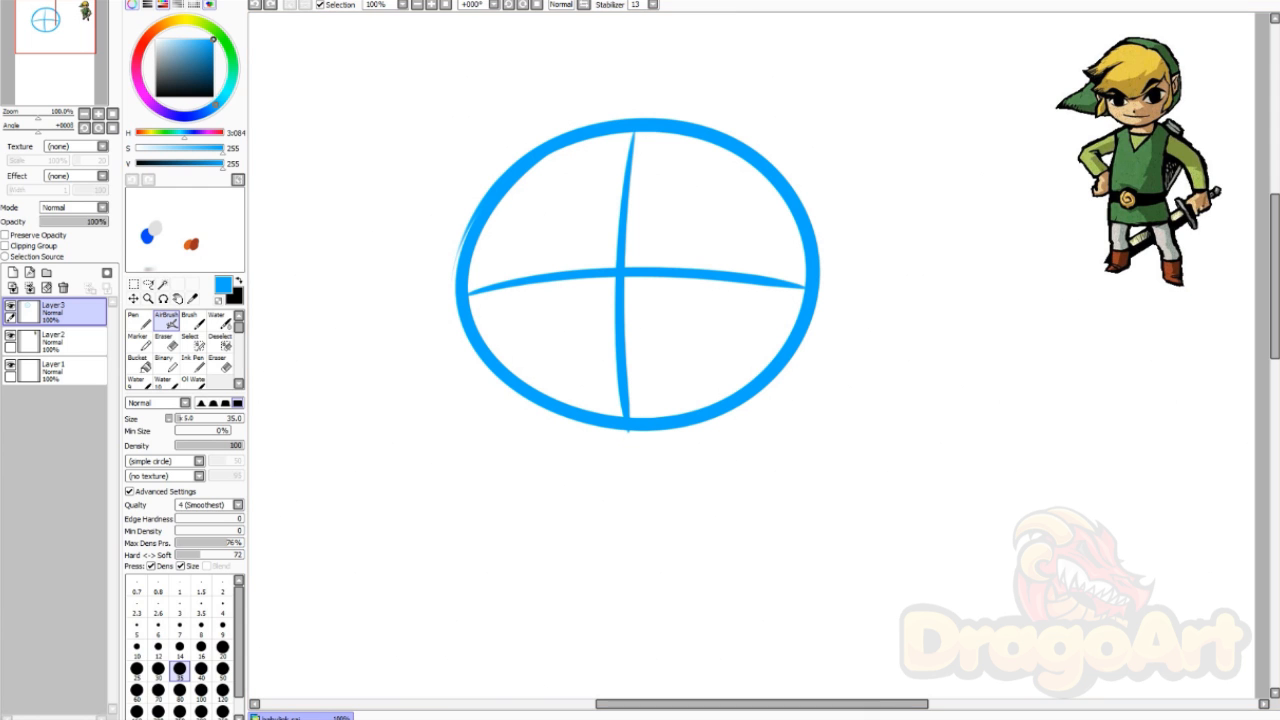
# Step: Fade the guide layer, add a new layer, and draw the thick eyelid arc with lashes
pyautogui.moveTo(95, 222); pyautogui.dragTo(60, 222)
pyautogui.click(13, 273)
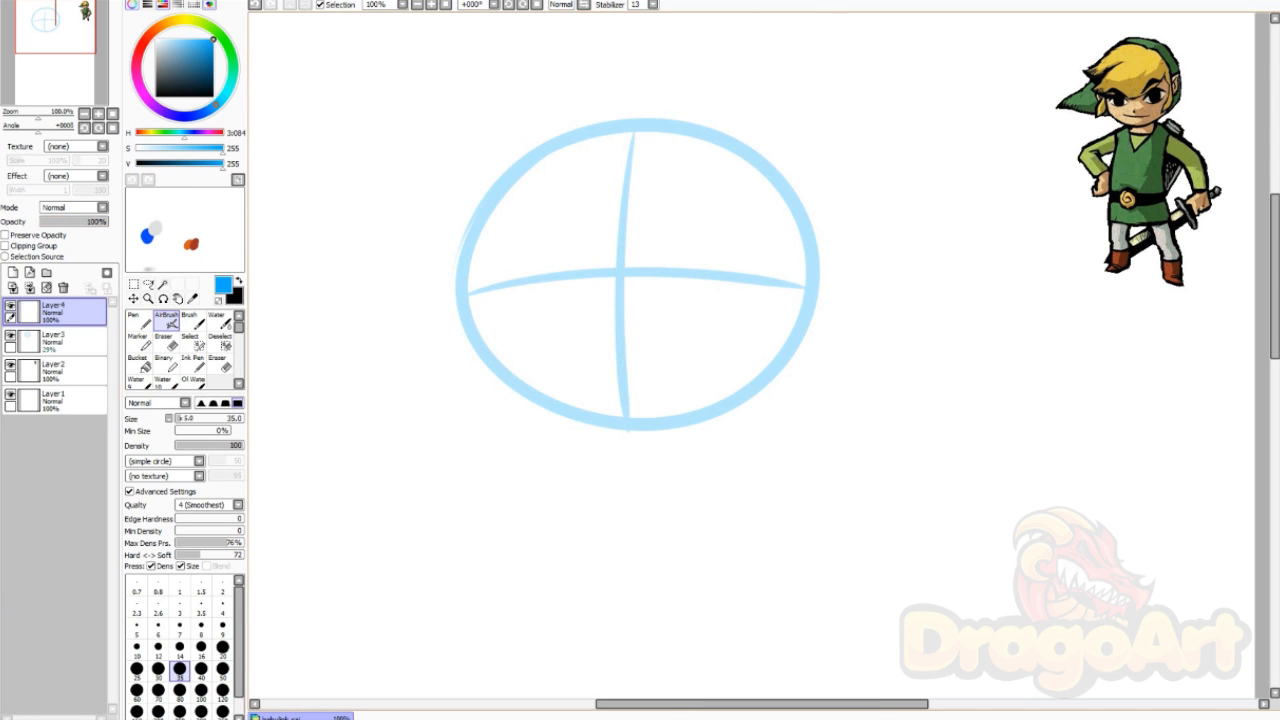
pyautogui.click(647, 279)
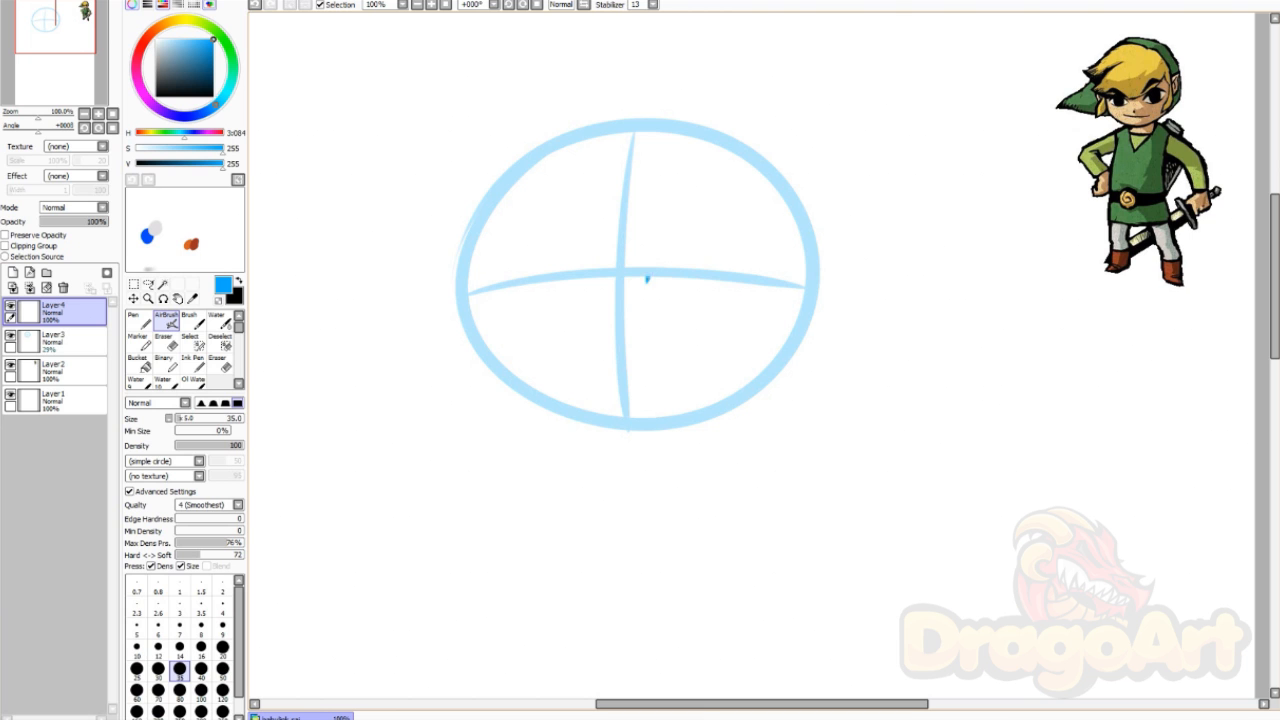
pyautogui.moveTo(647, 279)
pyautogui.mouseDown()
pyautogui.moveTo(760, 238)
pyautogui.moveTo(768, 308)
pyautogui.mouseUp()
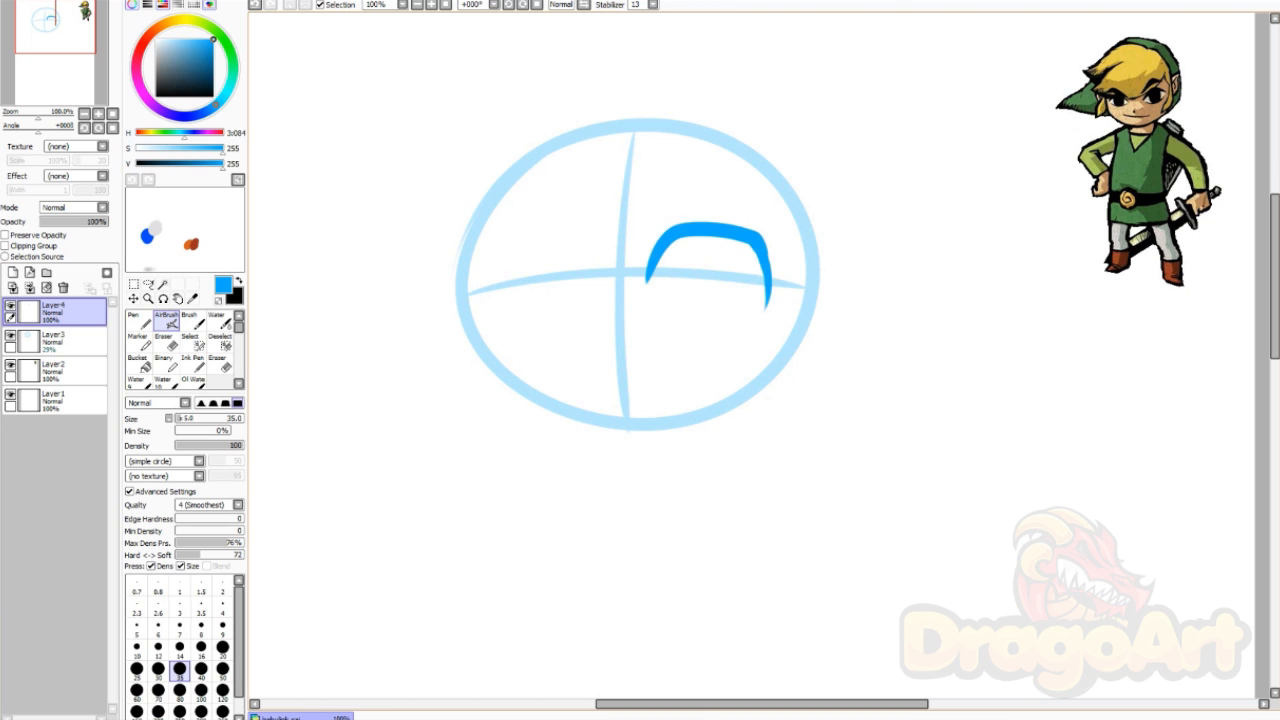
pyautogui.moveTo(670, 230)
pyautogui.mouseDown()
pyautogui.moveTo(648, 248)
pyautogui.moveTo(648, 233)
pyautogui.mouseUp()
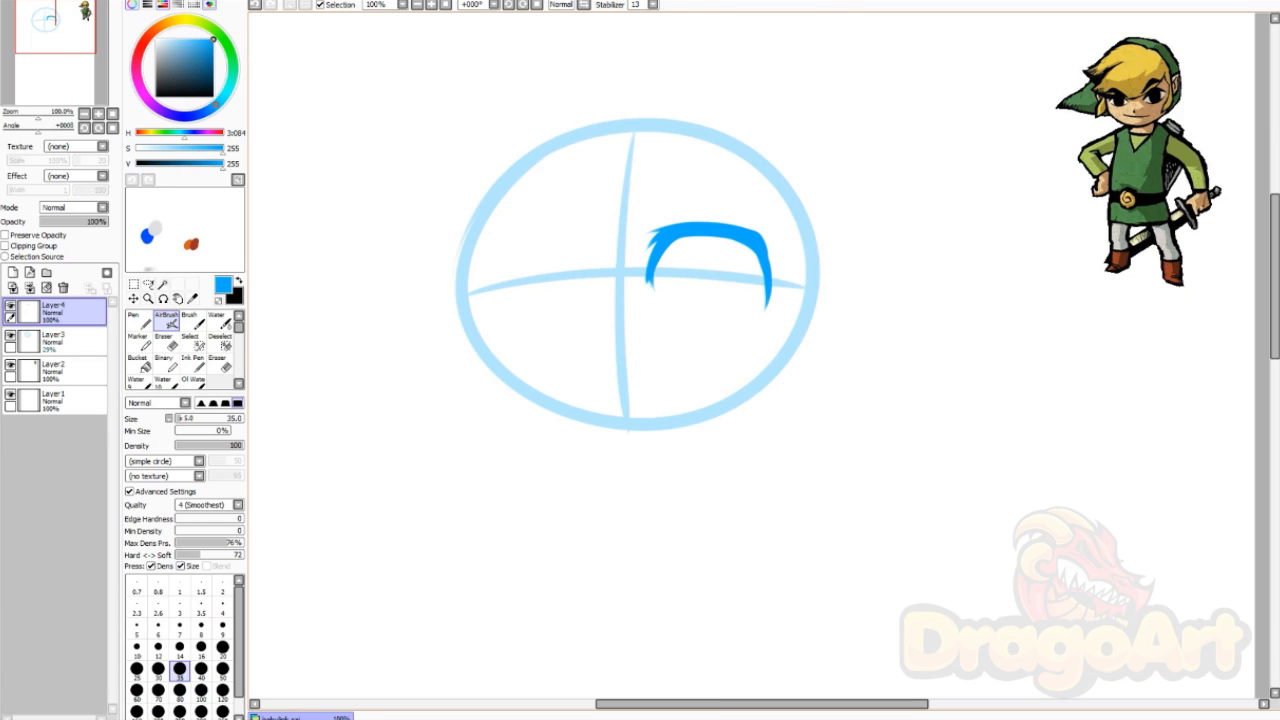
pyautogui.moveTo(730, 218); pyautogui.dragTo(664, 219)
pyautogui.hotkey('ctrl', 'z')
pyautogui.hotkey('ctrl', 'z')
# Step: Draw a thin arch above the eye, retrying it until it fits
pyautogui.moveTo(648, 210)
pyautogui.mouseDown()
pyautogui.moveTo(779, 213)
pyautogui.moveTo(753, 201)
pyautogui.moveTo(776, 221)
pyautogui.mouseUp()
pyautogui.hotkey('ctrl', 'z')
pyautogui.moveTo(640, 213); pyautogui.dragTo(770, 228)
pyautogui.hotkey('ctrl', 'z')
pyautogui.moveTo(640, 213); pyautogui.dragTo(770, 228)
pyautogui.hotkey('ctrl', 'z')
pyautogui.moveTo(645, 212); pyautogui.dragTo(772, 194)
pyautogui.hotkey('ctrl', 'z')
pyautogui.moveTo(650, 210); pyautogui.dragTo(750, 195)
# Step: Erase and reshape the eyelid ends, adding a tapered flick and a pointed lower-left tip
pyautogui.press('e')
pyautogui.moveTo(762, 280)
pyautogui.mouseDown()
pyautogui.moveTo(772, 286)
pyautogui.moveTo(772, 274)
pyautogui.moveTo(767, 308)
pyautogui.mouseUp()
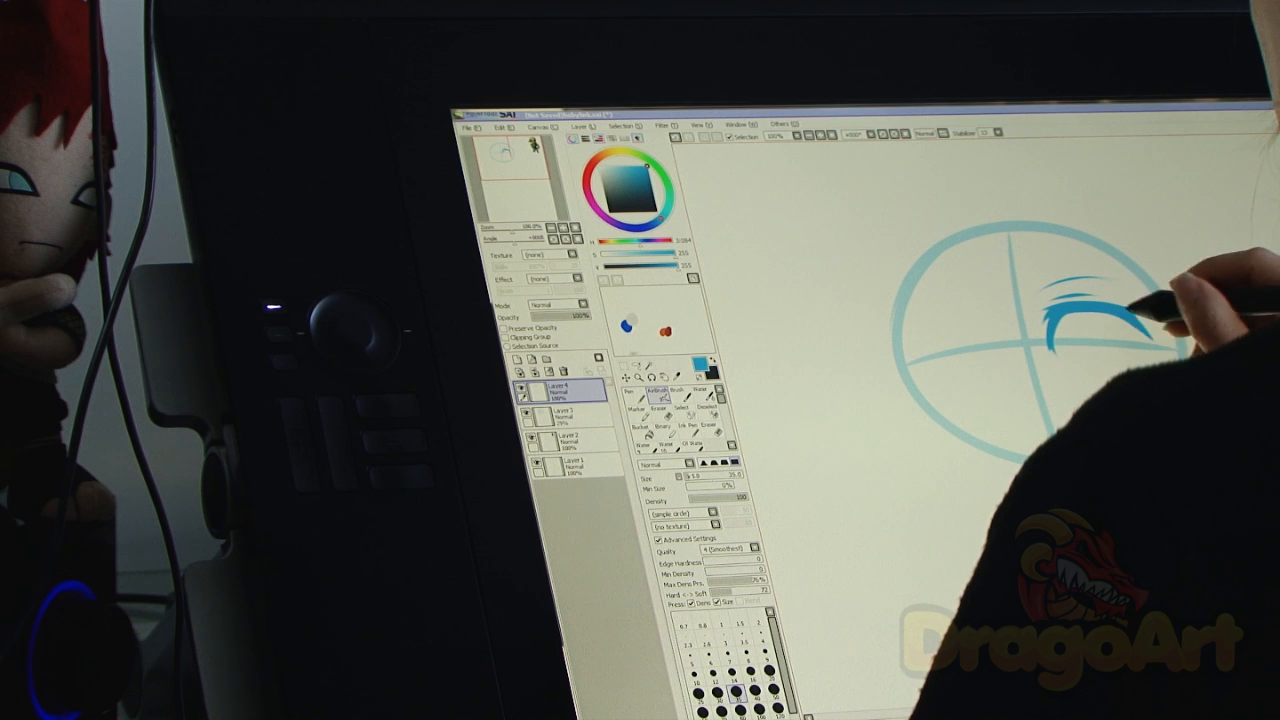
pyautogui.moveTo(1149, 334); pyautogui.dragTo(1148, 361)
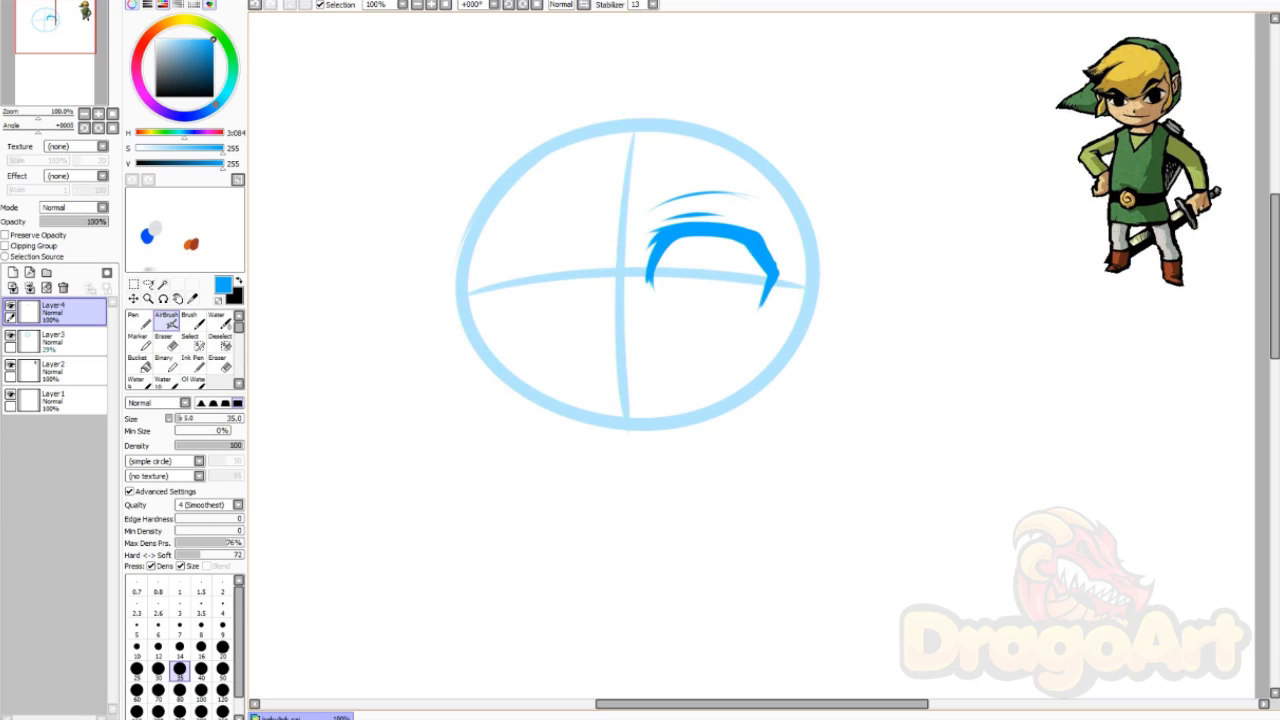
pyautogui.moveTo(758, 236); pyautogui.dragTo(781, 240)
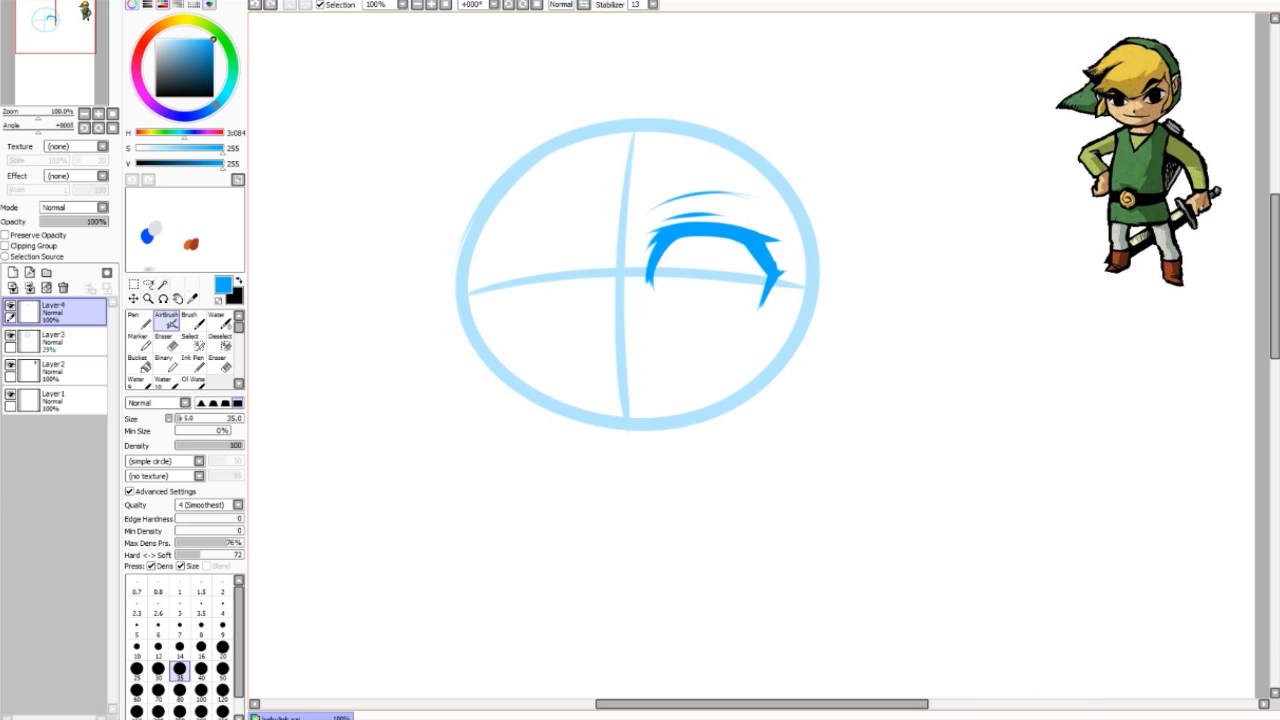
pyautogui.moveTo(655, 262); pyautogui.dragTo(652, 298)
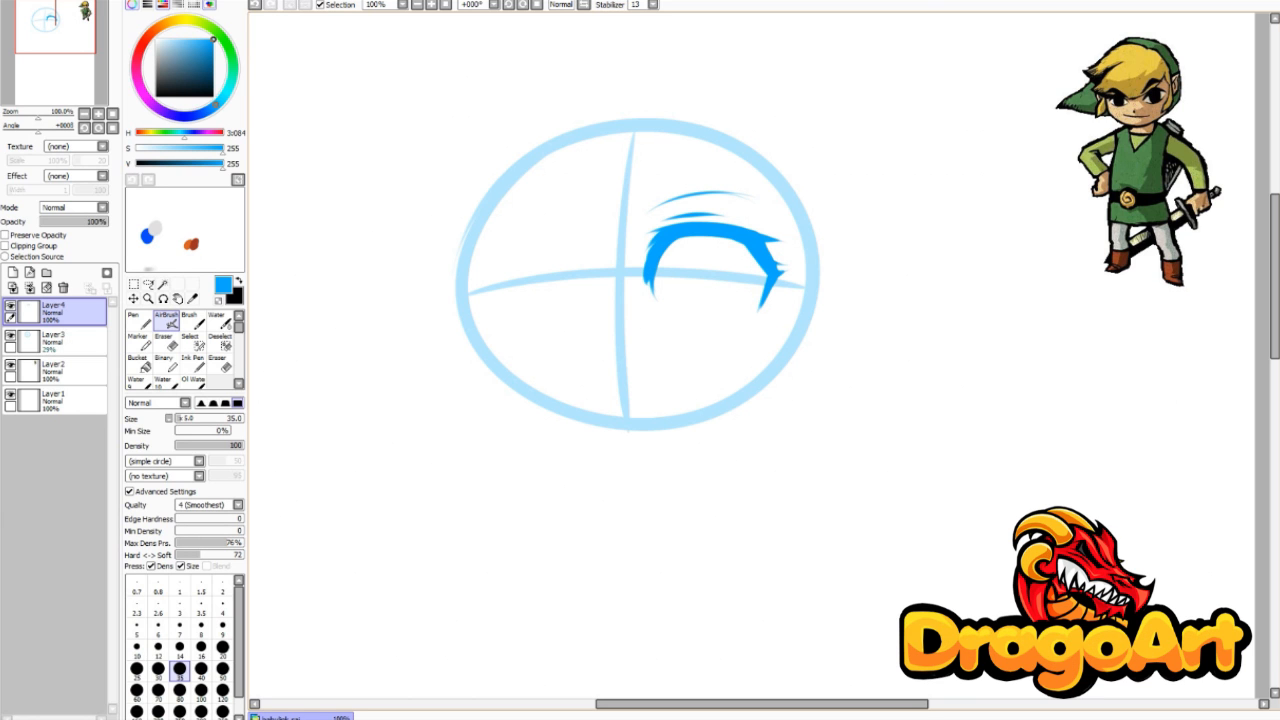
pyautogui.moveTo(647, 272); pyautogui.dragTo(652, 298)
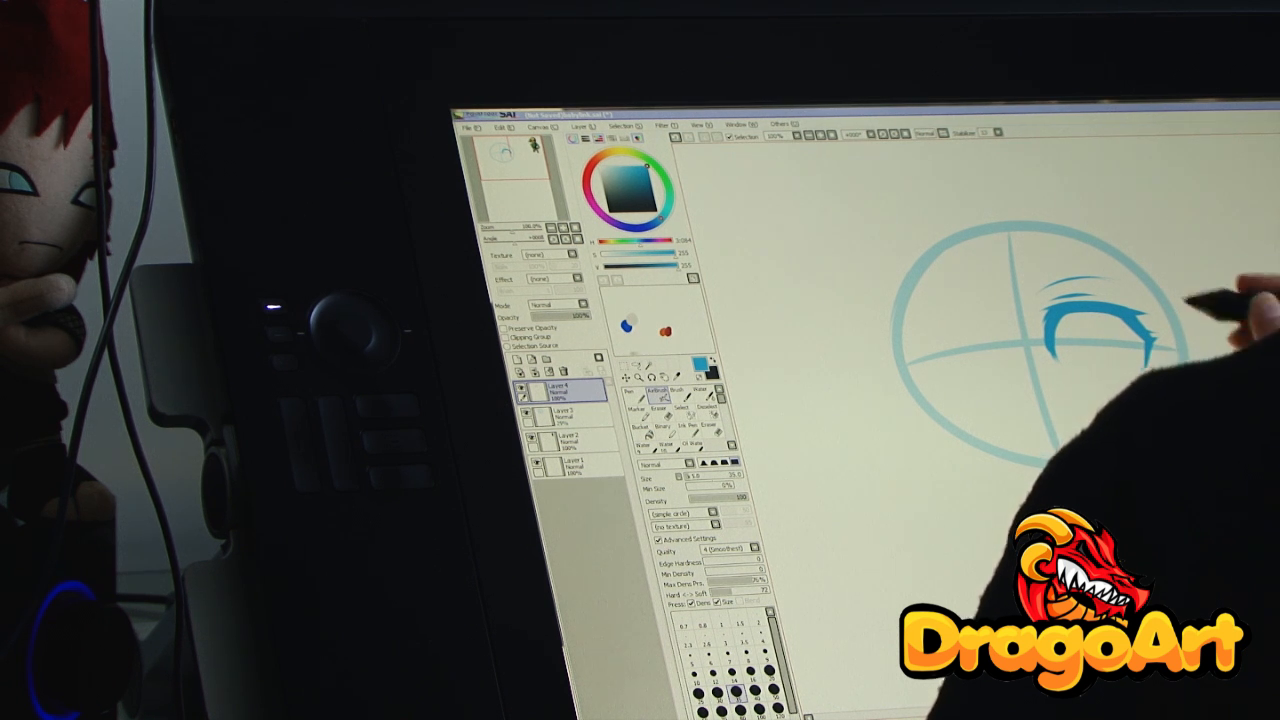
# Step: Draw the iris outline with thickened lower corners and bottom line
pyautogui.moveTo(705, 240); pyautogui.dragTo(690, 330)
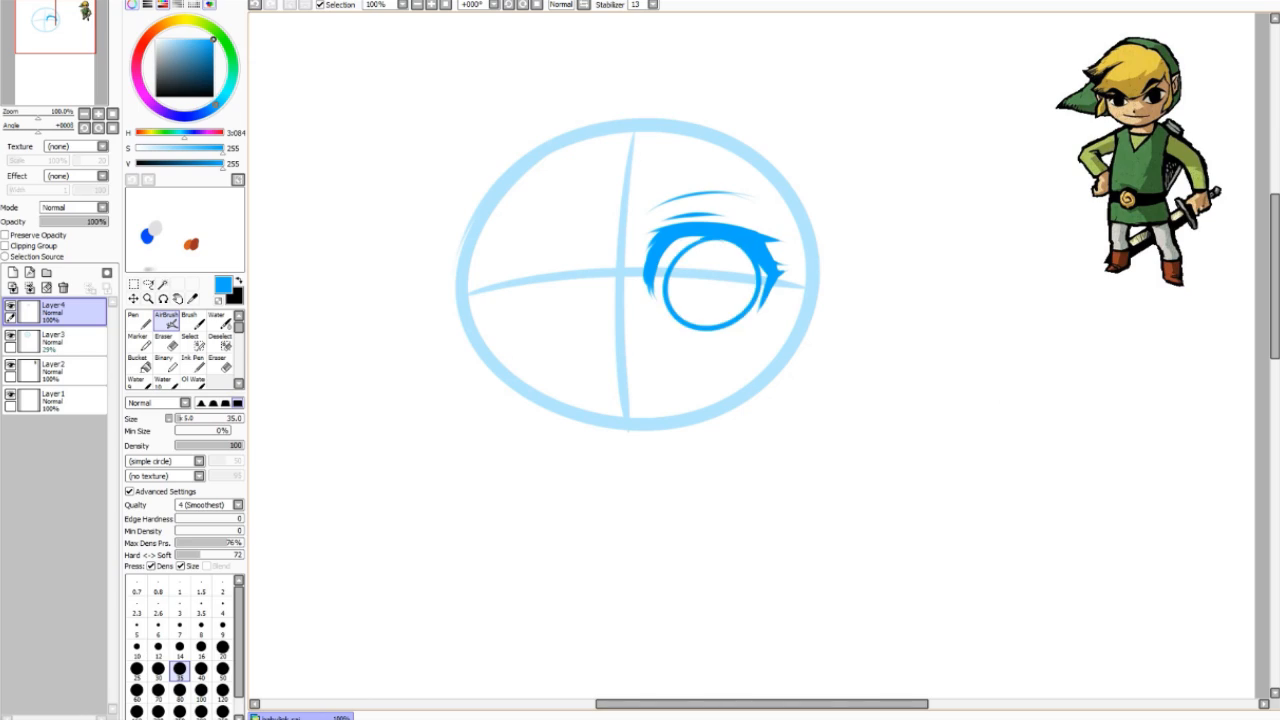
pyautogui.hotkey('ctrl', 'z')
pyautogui.moveTo(700, 240)
pyautogui.mouseDown()
pyautogui.moveTo(669, 267)
pyautogui.moveTo(670, 328)
pyautogui.mouseUp()
pyautogui.hotkey('ctrl', 'z')
pyautogui.moveTo(666, 267)
pyautogui.mouseDown()
pyautogui.moveTo(735, 263)
pyautogui.moveTo(748, 288)
pyautogui.mouseUp()
pyautogui.moveTo(703, 239)
pyautogui.mouseDown()
pyautogui.moveTo(750, 314)
pyautogui.moveTo(728, 336)
pyautogui.moveTo(748, 337)
pyautogui.mouseUp()
pyautogui.hotkey('ctrl', 'z')
pyautogui.moveTo(662, 328); pyautogui.dragTo(745, 334)
pyautogui.hotkey('ctrl', 'z')
pyautogui.moveTo(666, 315)
pyautogui.mouseDown()
pyautogui.moveTo(682, 334)
pyautogui.moveTo(726, 335)
pyautogui.mouseUp()
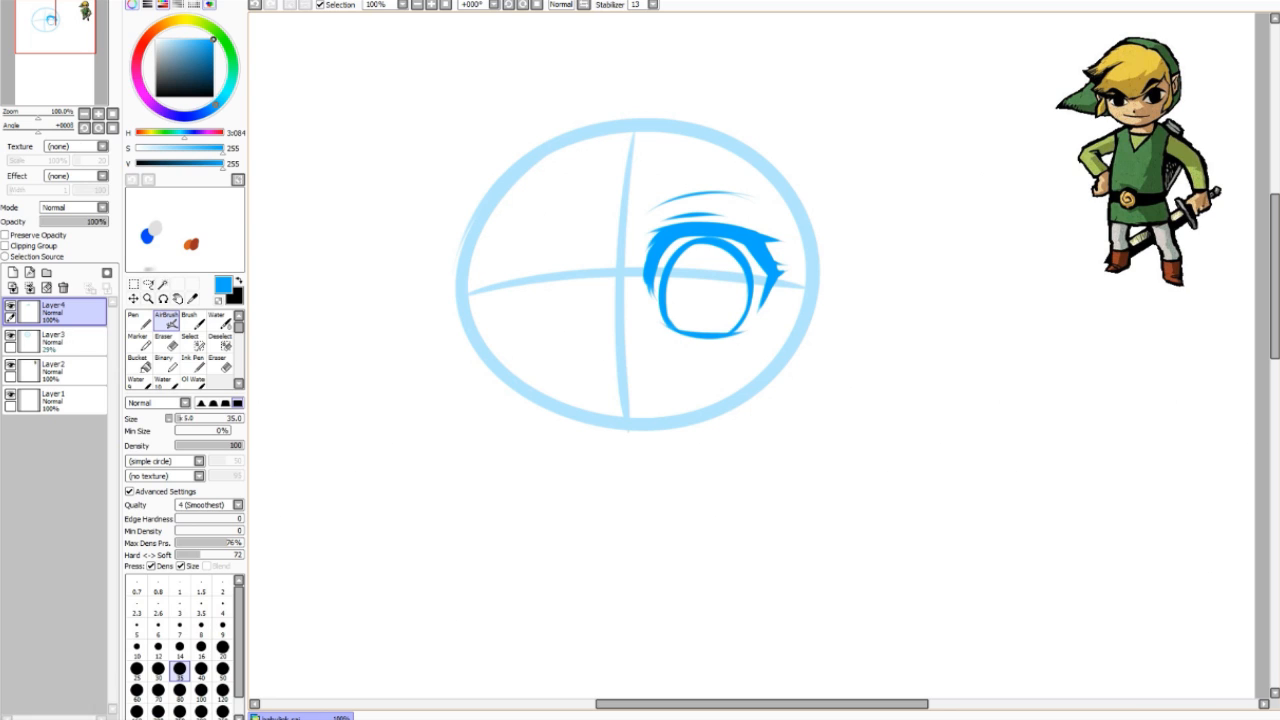
pyautogui.moveTo(664, 331); pyautogui.dragTo(749, 335)
pyautogui.hotkey('ctrl', 'z')
# Step: Fill the iris solid blue and try widening its right edge and painting a pupil
pyautogui.moveTo(680, 266)
pyautogui.mouseDown()
pyautogui.moveTo(735, 320)
pyautogui.moveTo(714, 306)
pyautogui.mouseUp()
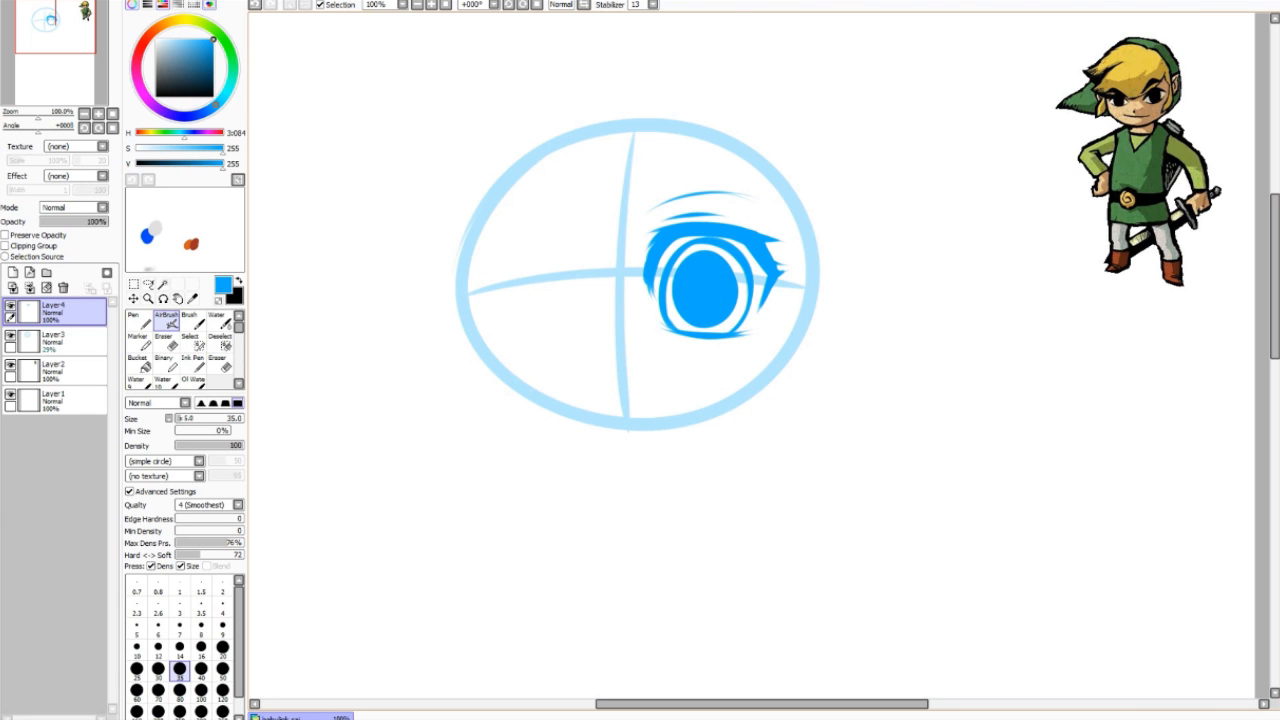
pyautogui.moveTo(717, 253); pyautogui.dragTo(724, 318)
pyautogui.hotkey('ctrl', 'z')
pyautogui.moveTo(728, 260); pyautogui.dragTo(728, 322)
pyautogui.hotkey('ctrl', 'z')
pyautogui.moveTo(727, 259); pyautogui.dragTo(731, 311)
pyautogui.hotkey('ctrl', 'z')
pyautogui.hotkey('ctrl', 'z')
pyautogui.hotkey('ctrl', 'z')
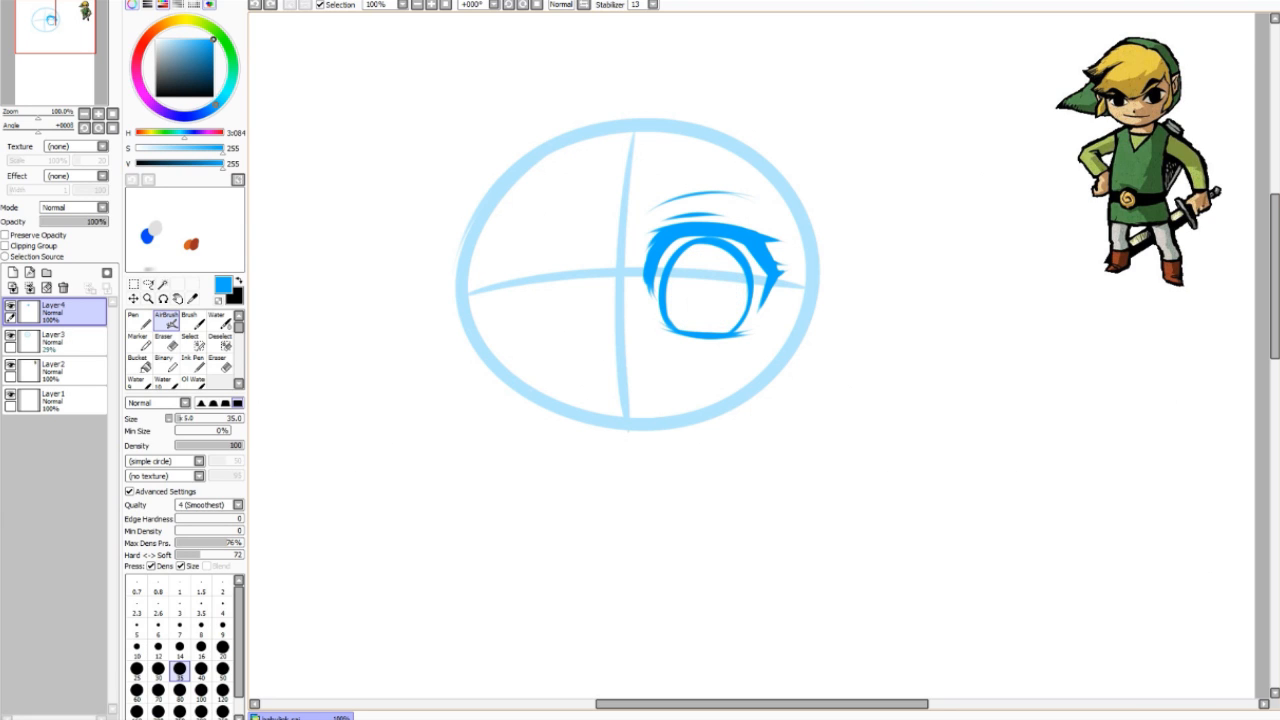
pyautogui.moveTo(703, 282)
pyautogui.mouseDown()
pyautogui.moveTo(704, 297)
pyautogui.moveTo(692, 290)
pyautogui.moveTo(704, 290)
pyautogui.mouseUp()
pyautogui.hotkey('ctrl', 'z')
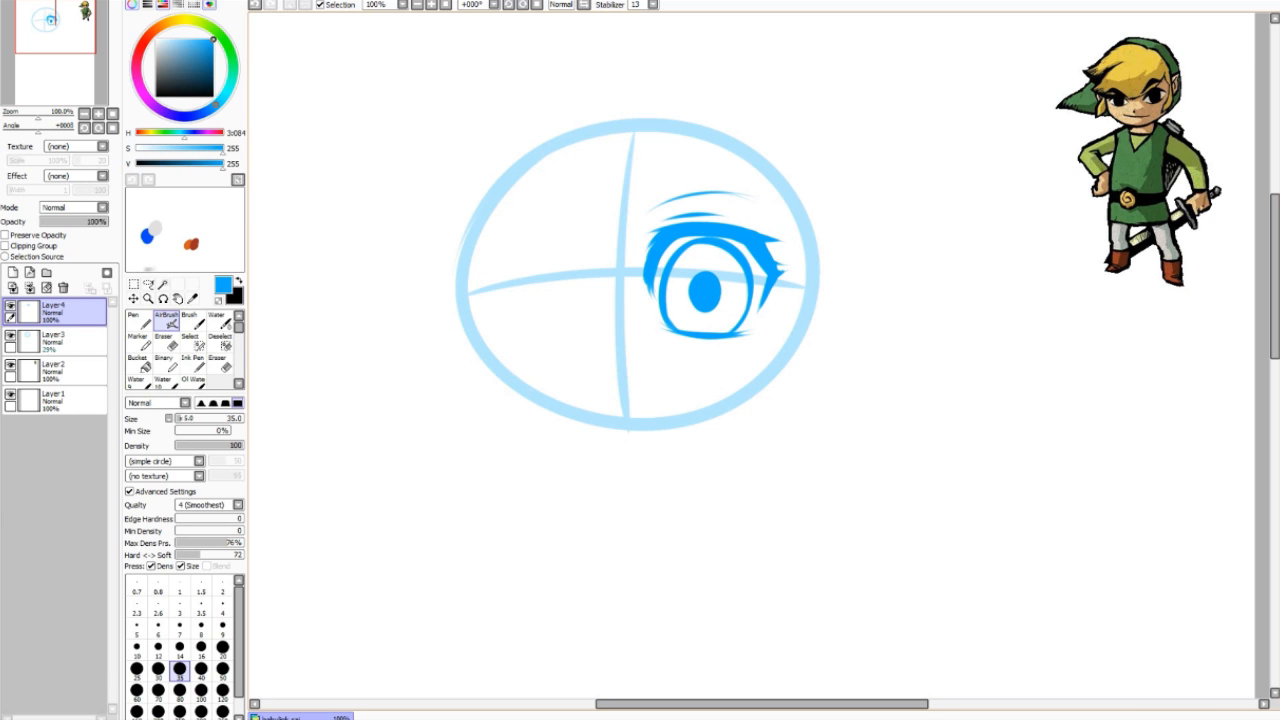
# Step: Try highlight strokes around the pupil, then repaint the iris solid blue
pyautogui.moveTo(672, 289); pyautogui.dragTo(738, 264)
pyautogui.hotkey('ctrl', 'z')
pyautogui.moveTo(734, 332)
pyautogui.mouseDown()
pyautogui.moveTo(715, 333)
pyautogui.moveTo(717, 320)
pyautogui.moveTo(724, 332)
pyautogui.mouseUp()
pyautogui.hotkey('ctrl', 'z')
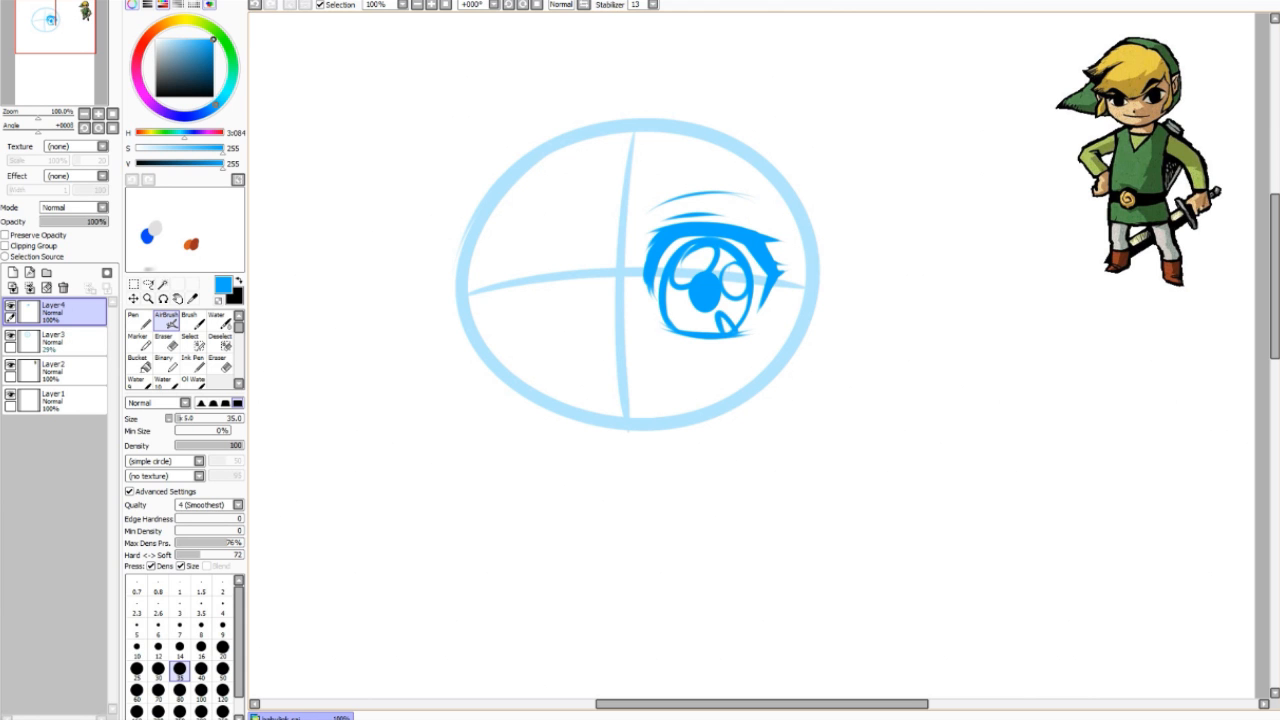
pyautogui.hotkey('ctrl', 'z')
pyautogui.hotkey('ctrl', 'z')
pyautogui.hotkey('ctrl', 'z')
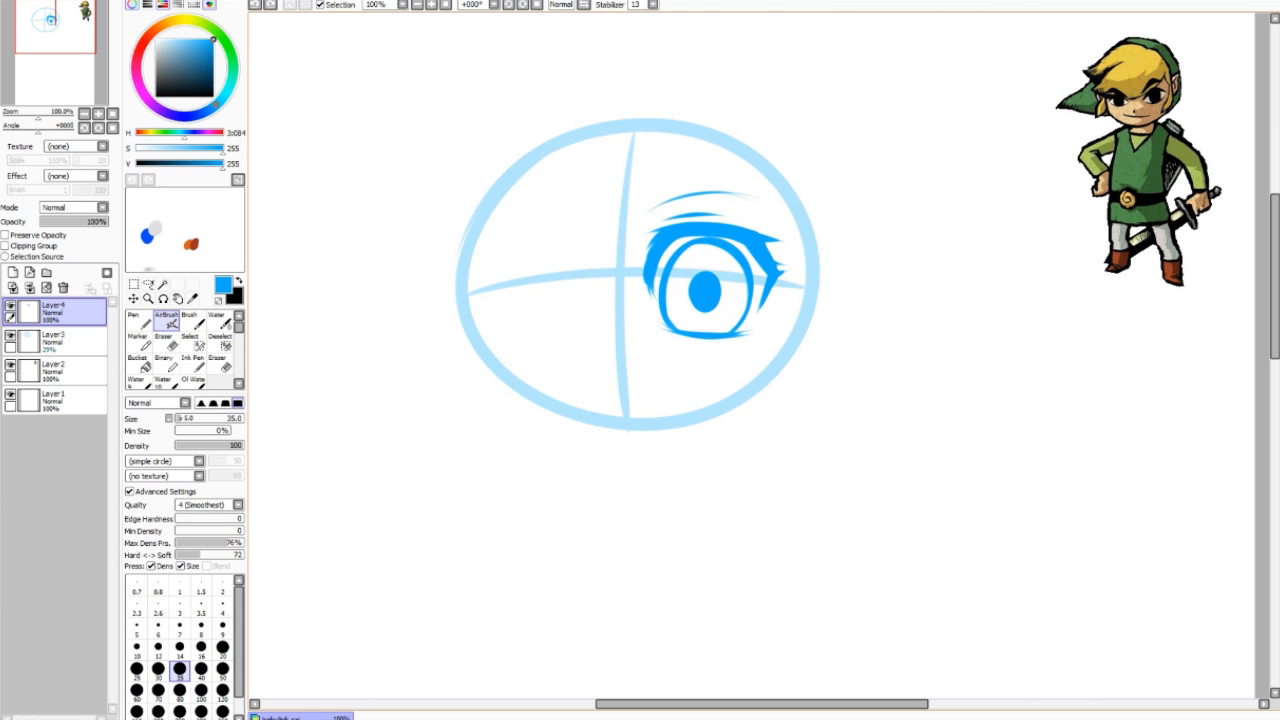
pyautogui.hotkey('ctrl', 'z')
pyautogui.moveTo(692, 260); pyautogui.dragTo(706, 268)
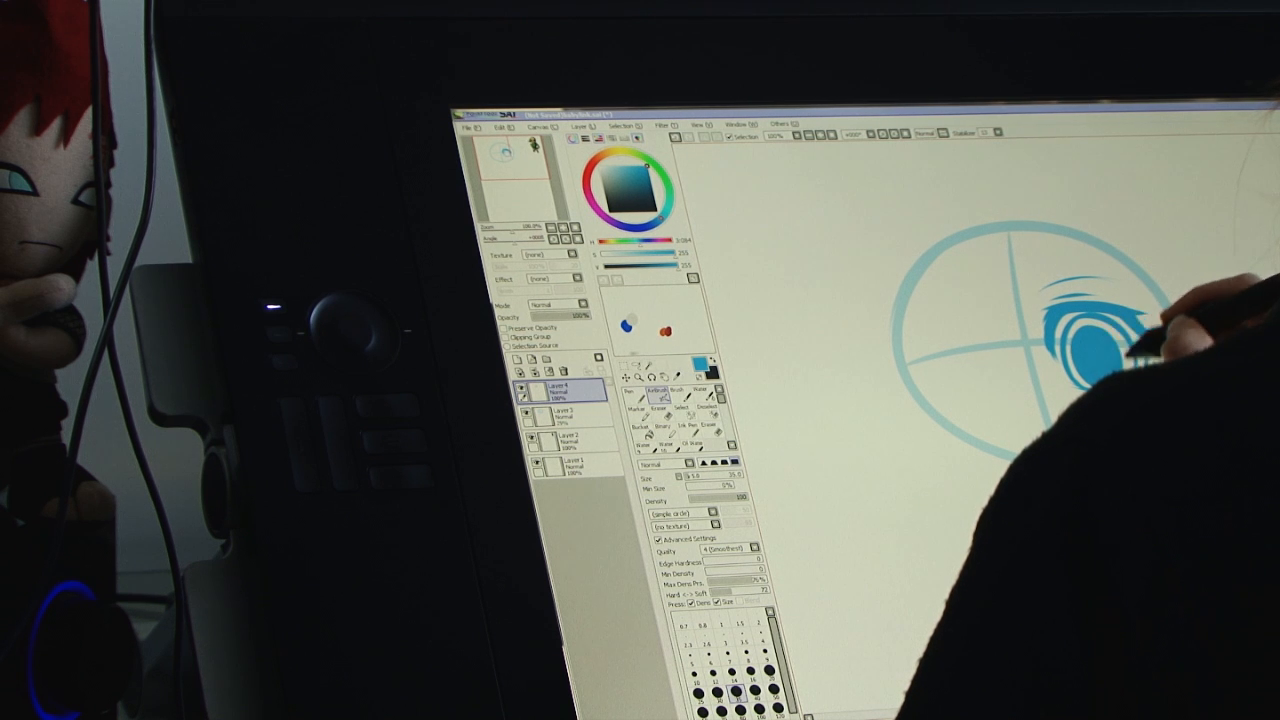
pyautogui.moveTo(1108, 323); pyautogui.dragTo(1100, 320)
pyautogui.hotkey('ctrl', 'z')
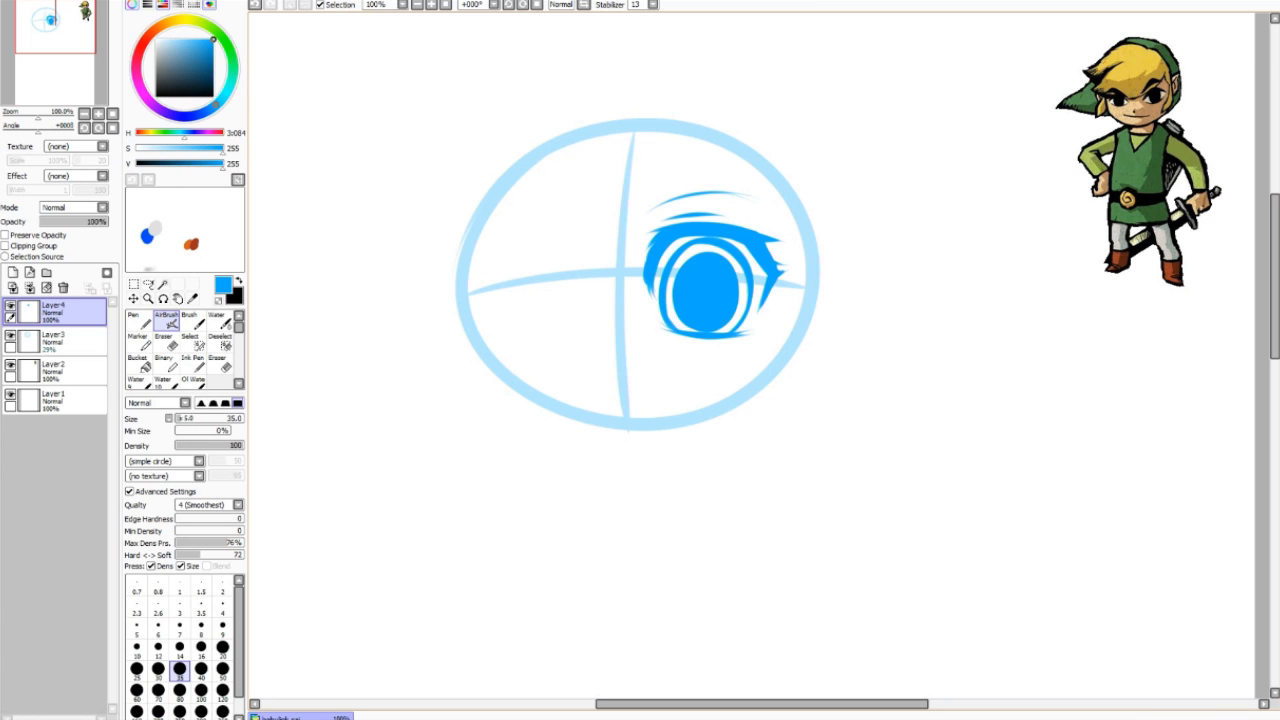
# Step: Erase a white highlight into the blue iris and hatch fine shading over its upper left
pyautogui.press('e')
pyautogui.moveTo(698, 271)
pyautogui.mouseDown()
pyautogui.moveTo(693, 287)
pyautogui.moveTo(706, 271)
pyautogui.moveTo(708, 290)
pyautogui.moveTo(690, 276)
pyautogui.moveTo(712, 268)
pyautogui.moveTo(718, 312)
pyautogui.moveTo(714, 300)
pyautogui.moveTo(731, 301)
pyautogui.moveTo(689, 316)
pyautogui.mouseUp()
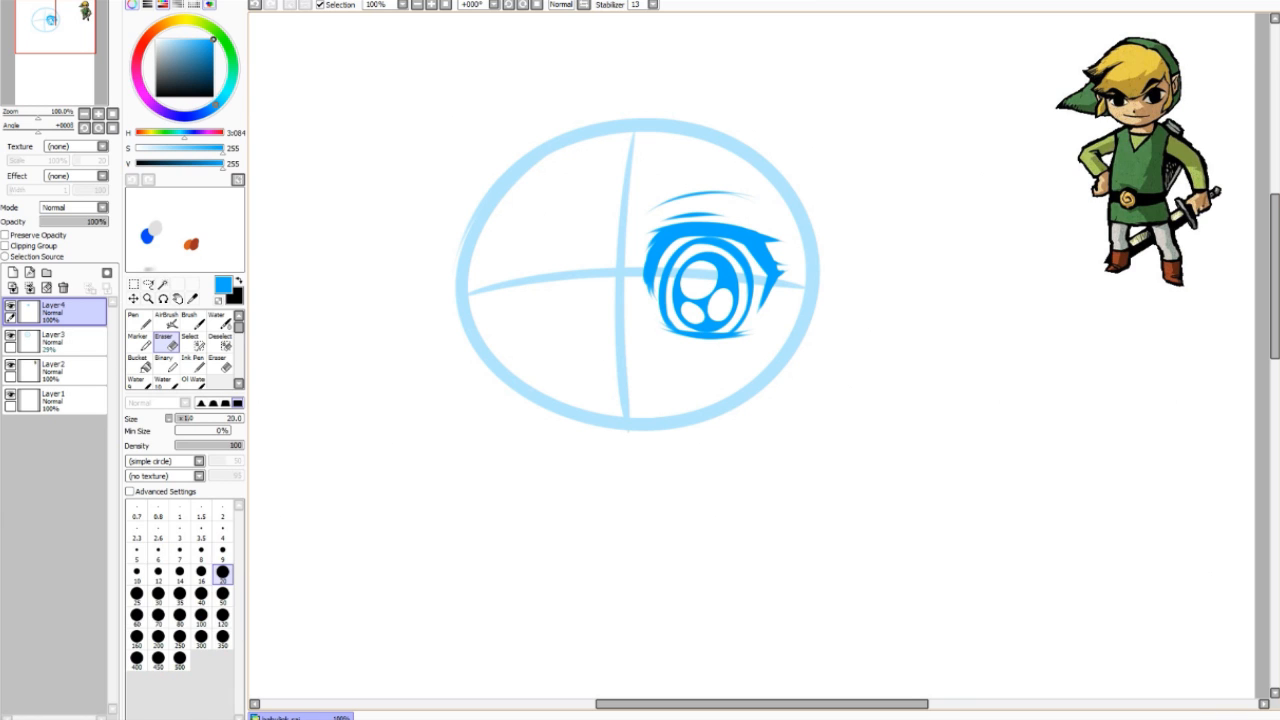
pyautogui.press('v')
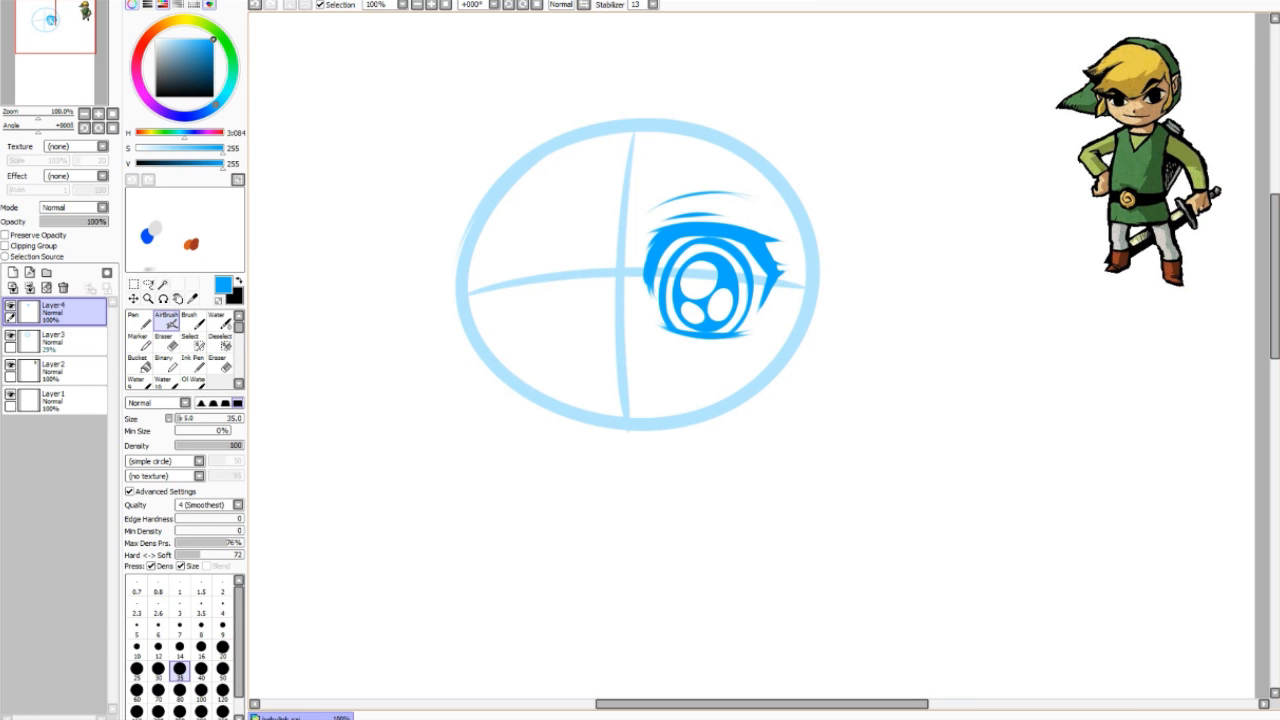
pyautogui.moveTo(698, 244)
pyautogui.mouseDown()
pyautogui.moveTo(681, 255)
pyautogui.moveTo(711, 247)
pyautogui.moveTo(670, 276)
pyautogui.moveTo(724, 246)
pyautogui.moveTo(742, 260)
pyautogui.moveTo(700, 249)
pyautogui.mouseUp()
pyautogui.moveTo(674, 267); pyautogui.dragTo(721, 247)
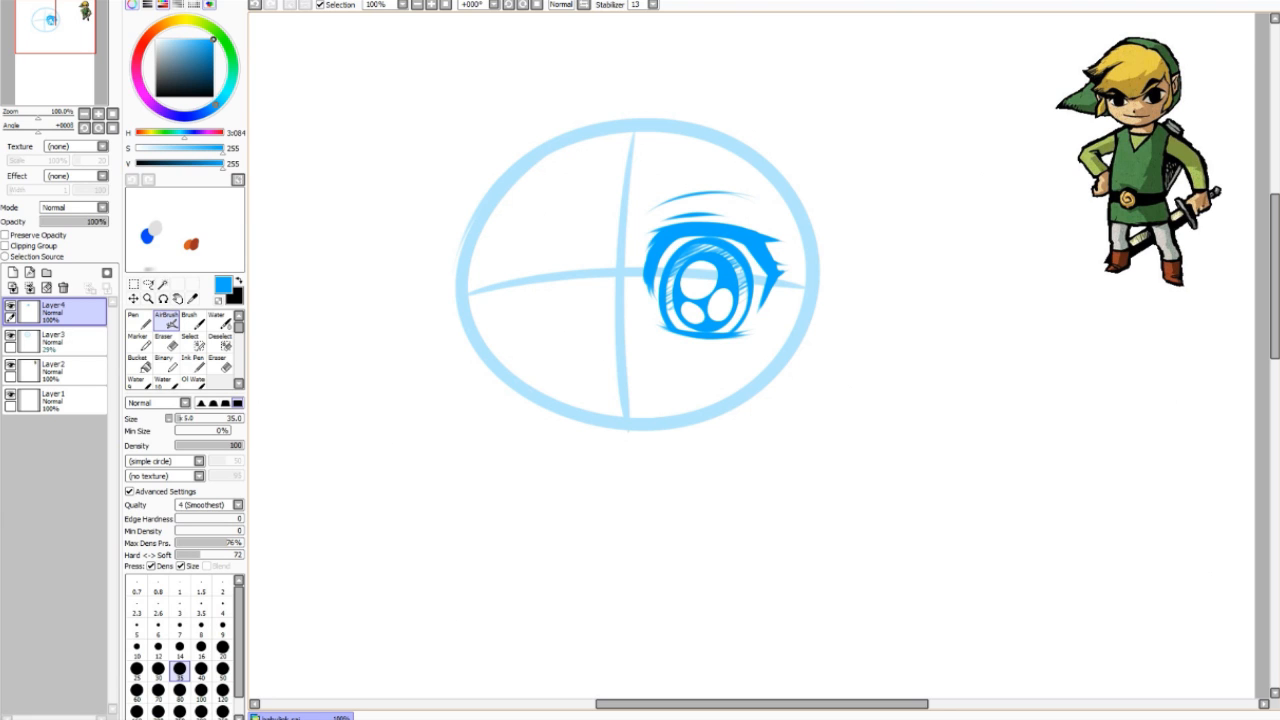
pyautogui.moveTo(706, 246); pyautogui.dragTo(746, 238)
pyautogui.press('ctrl')
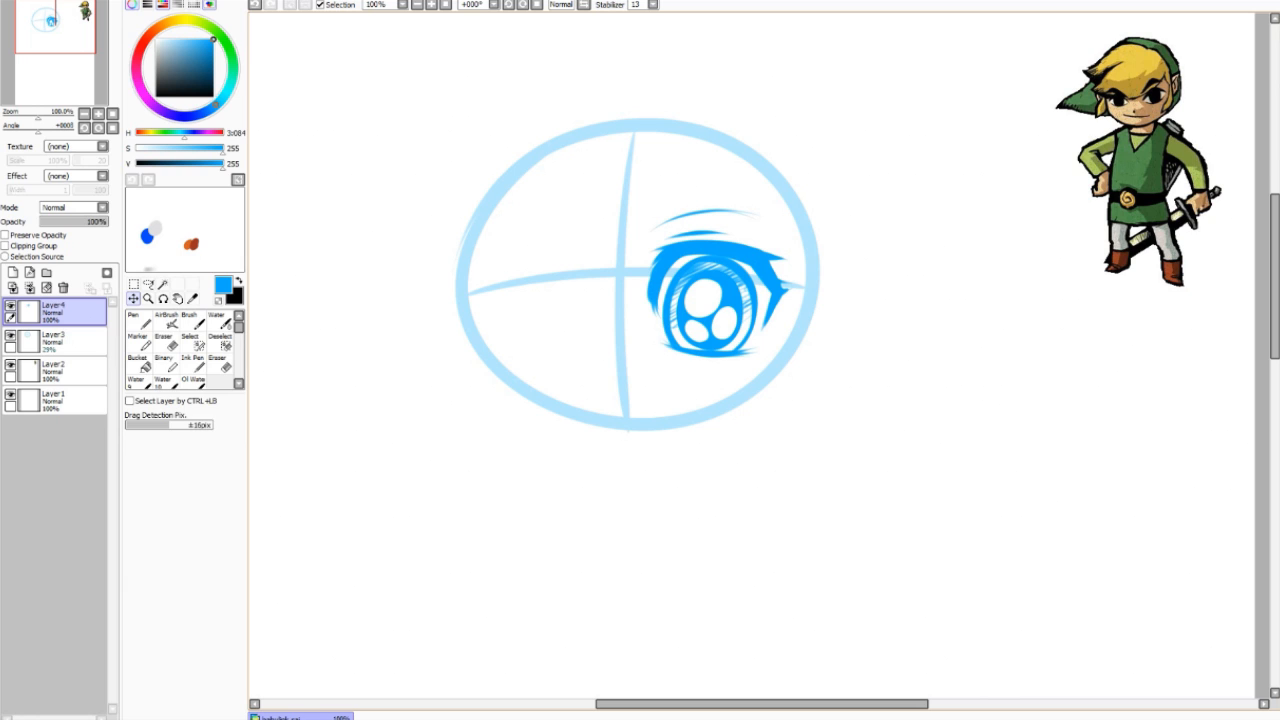
pyautogui.click(166, 321)
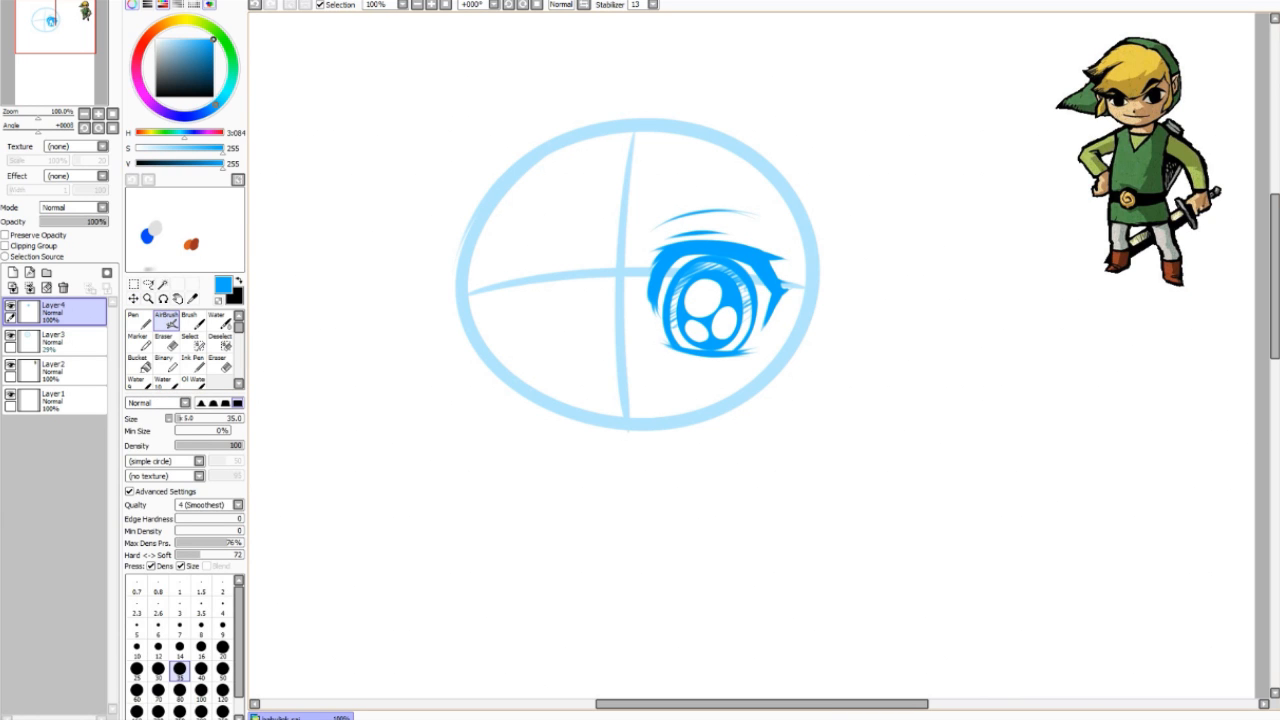
pyautogui.click(149, 285)
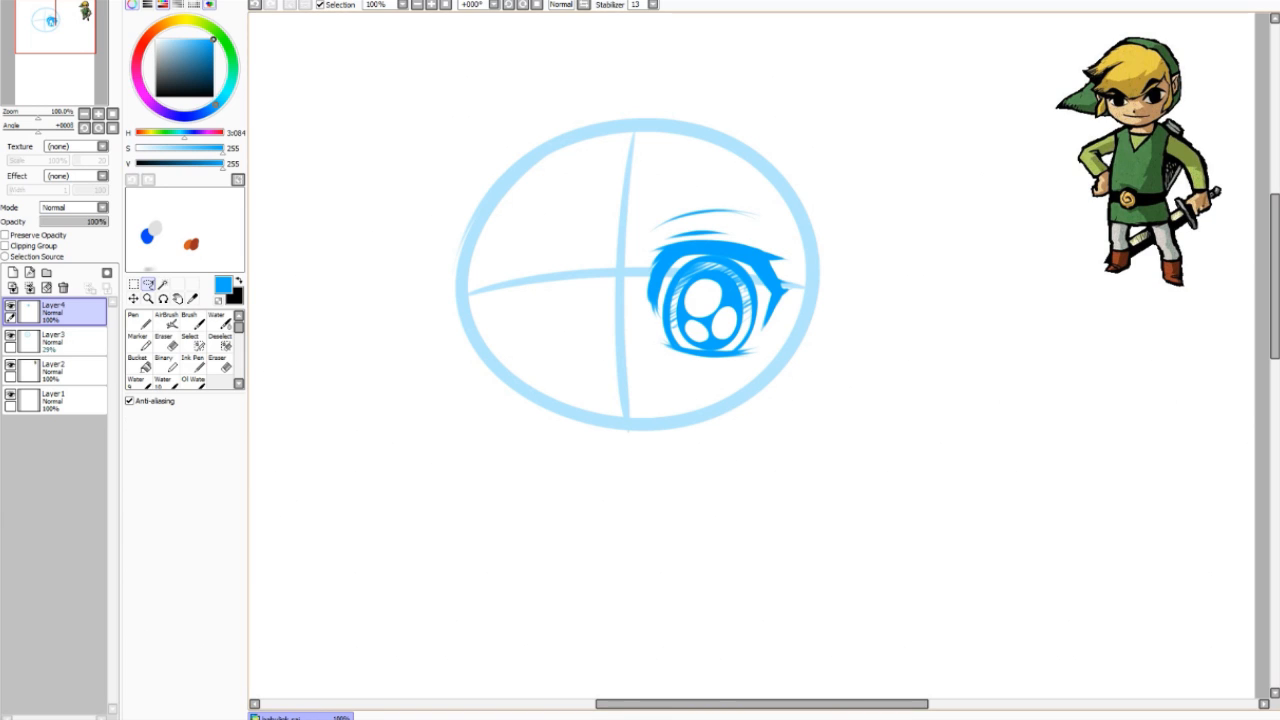
# Step: Lasso the eye and copy-paste it onto a new layer
pyautogui.moveTo(800, 205)
pyautogui.mouseDown()
pyautogui.moveTo(650, 362)
pyautogui.moveTo(806, 236)
pyautogui.mouseUp()
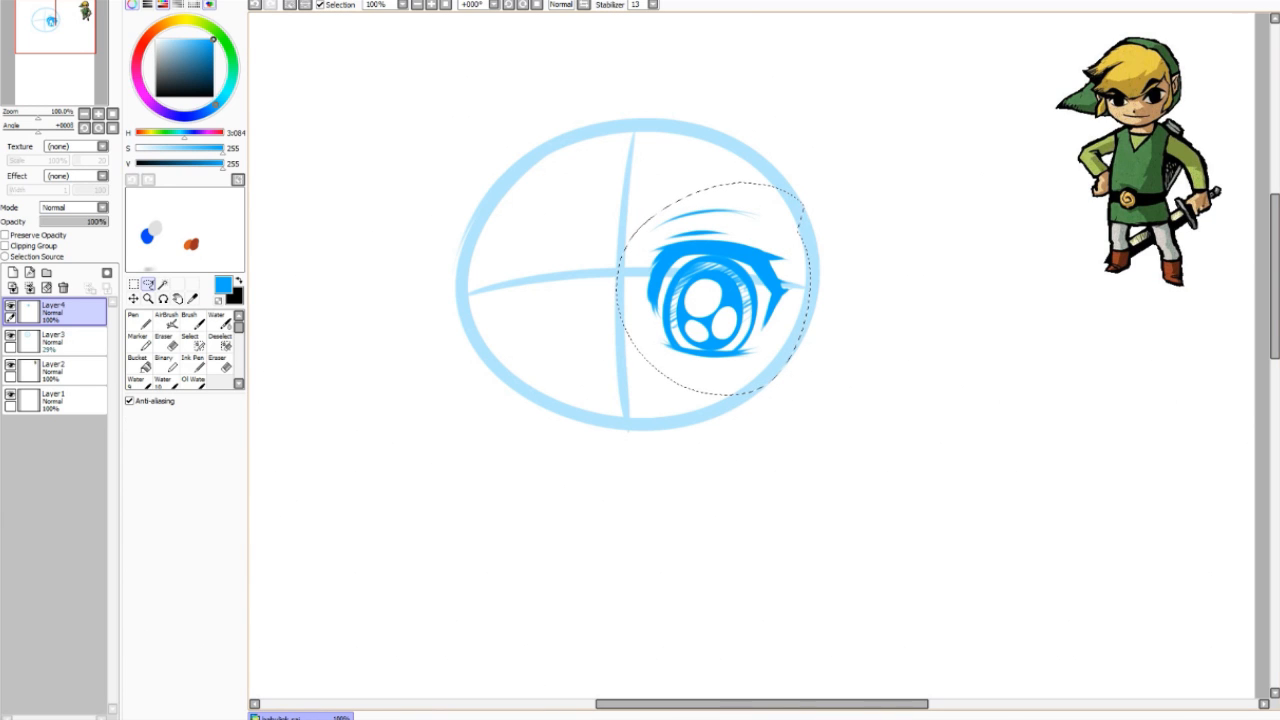
pyautogui.moveTo(752, 164)
pyautogui.mouseDown()
pyautogui.moveTo(658, 384)
pyautogui.moveTo(765, 185)
pyautogui.mouseUp()
pyautogui.hotkey('ctrl', 'c')
pyautogui.hotkey('ctrl', 'v')
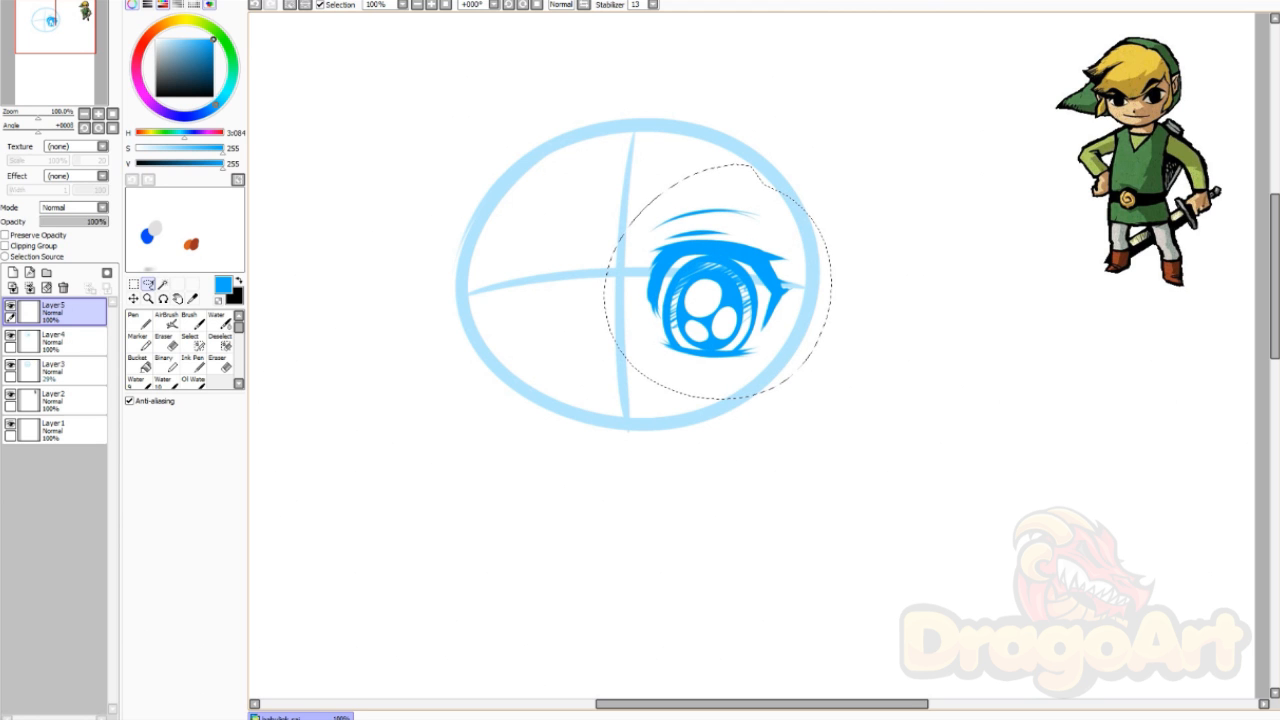
# Step: Move the mirrored eye copy onto the face's left half and merge it into Layer 4
pyautogui.hotkey('ctrl', 't')
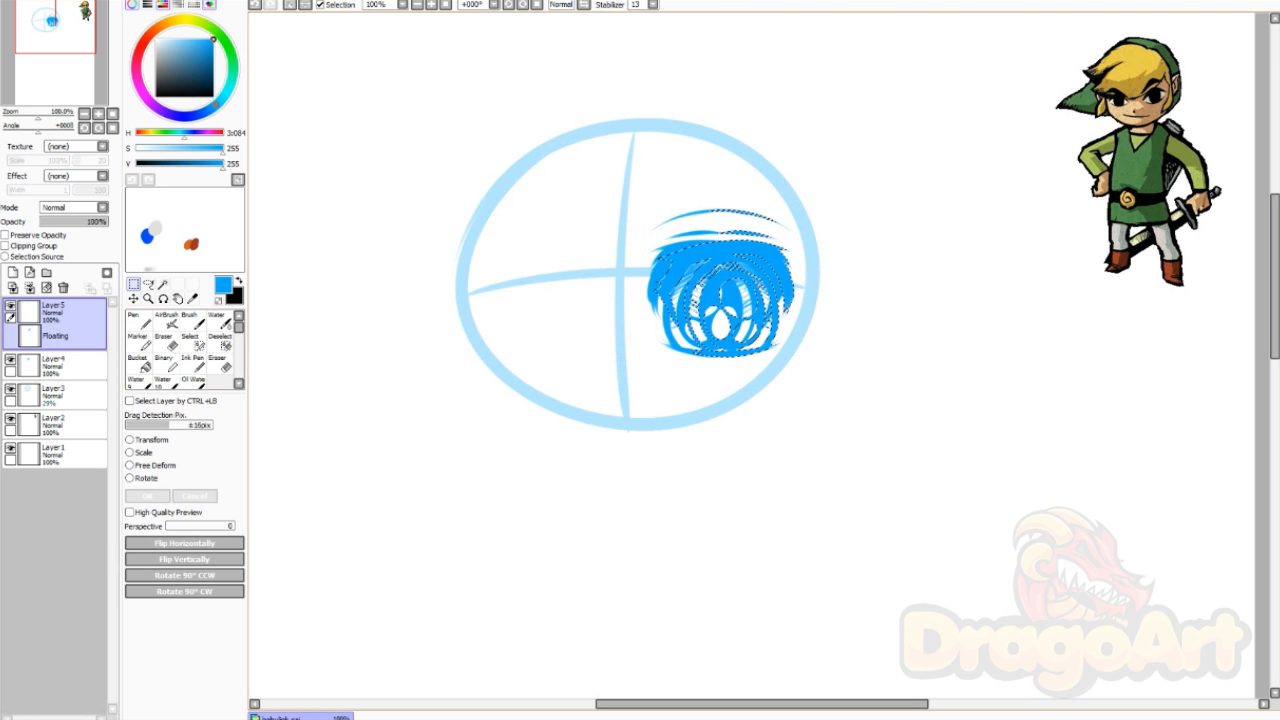
pyautogui.moveTo(721, 298); pyautogui.dragTo(548, 294)
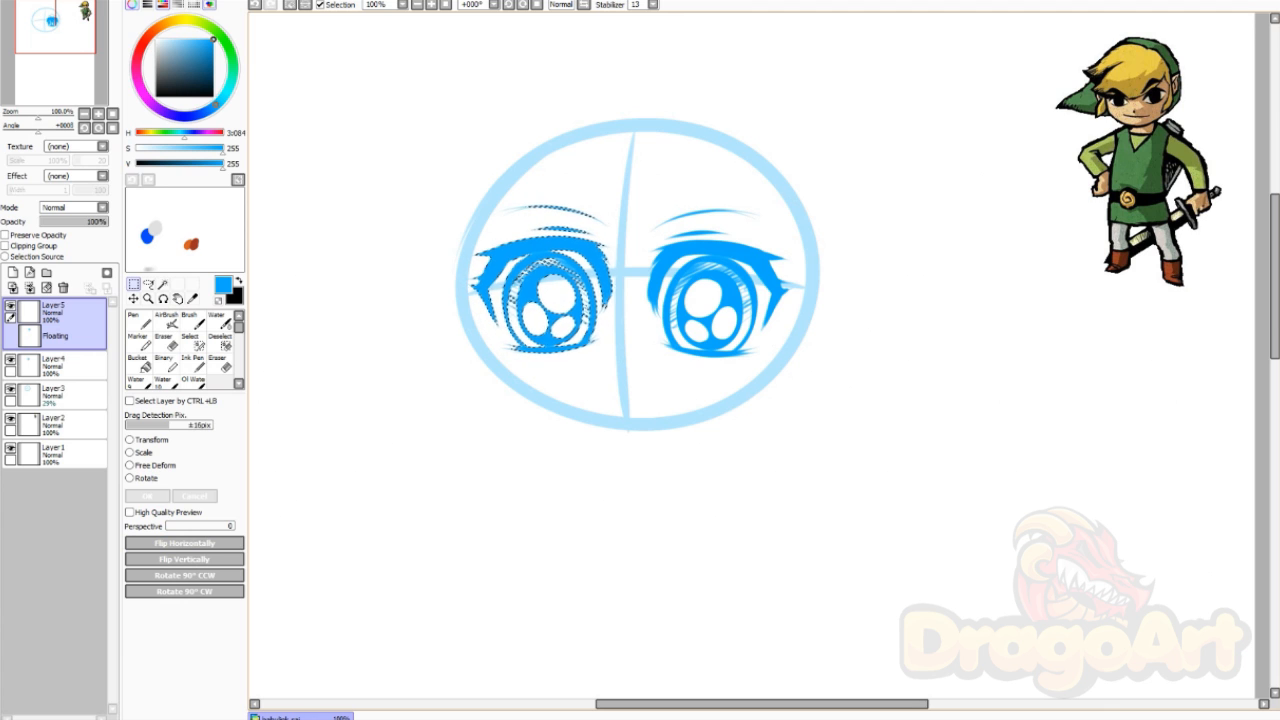
pyautogui.press('Return')
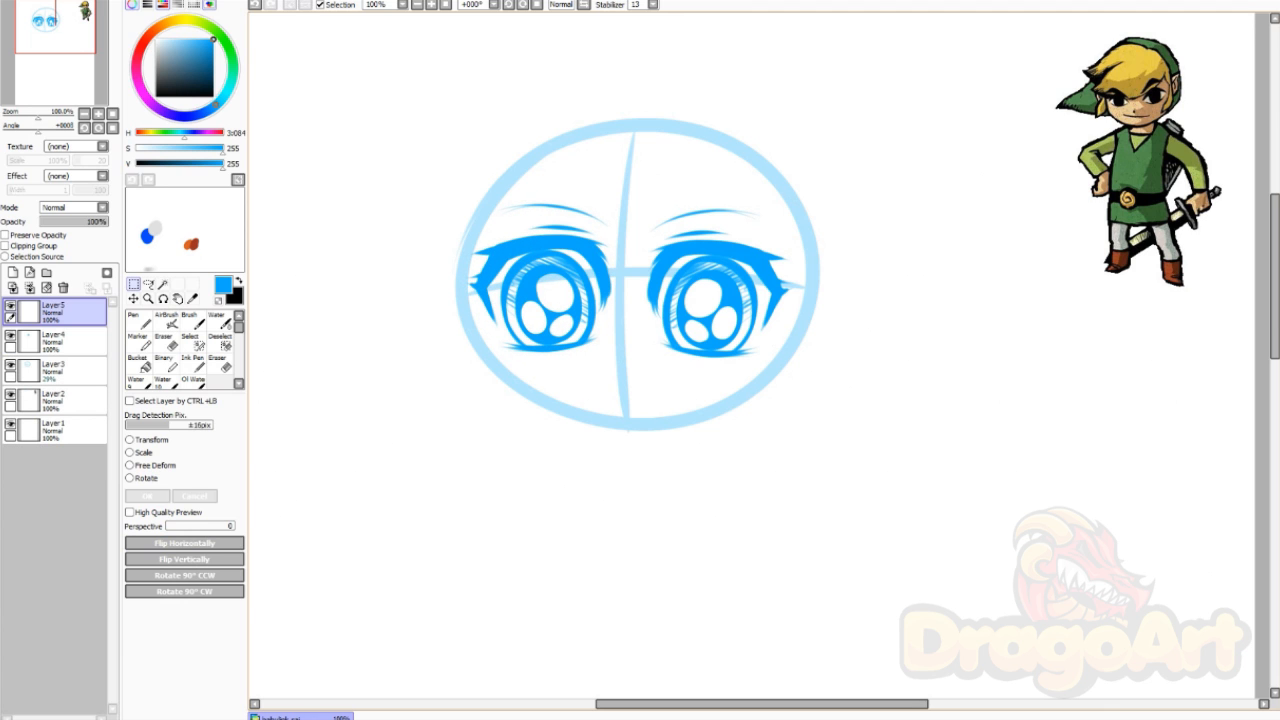
pyautogui.press('ctrl')
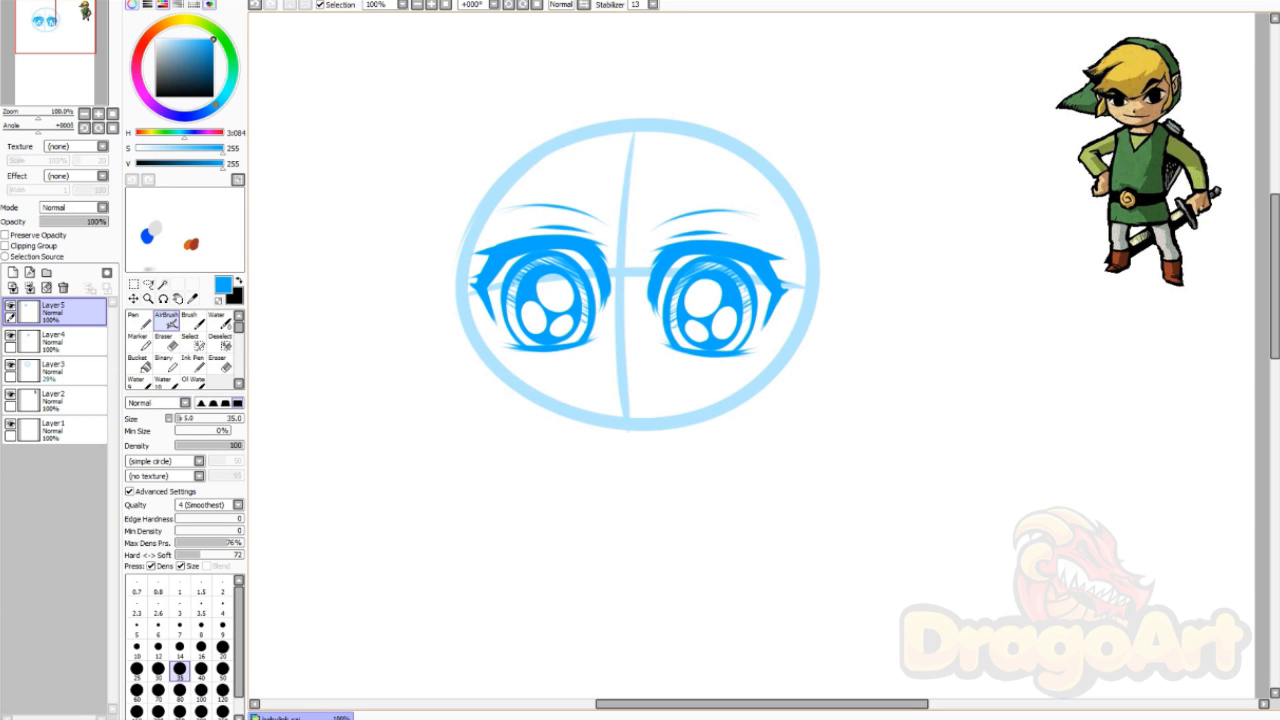
pyautogui.hotkey('ctrl', 'e')
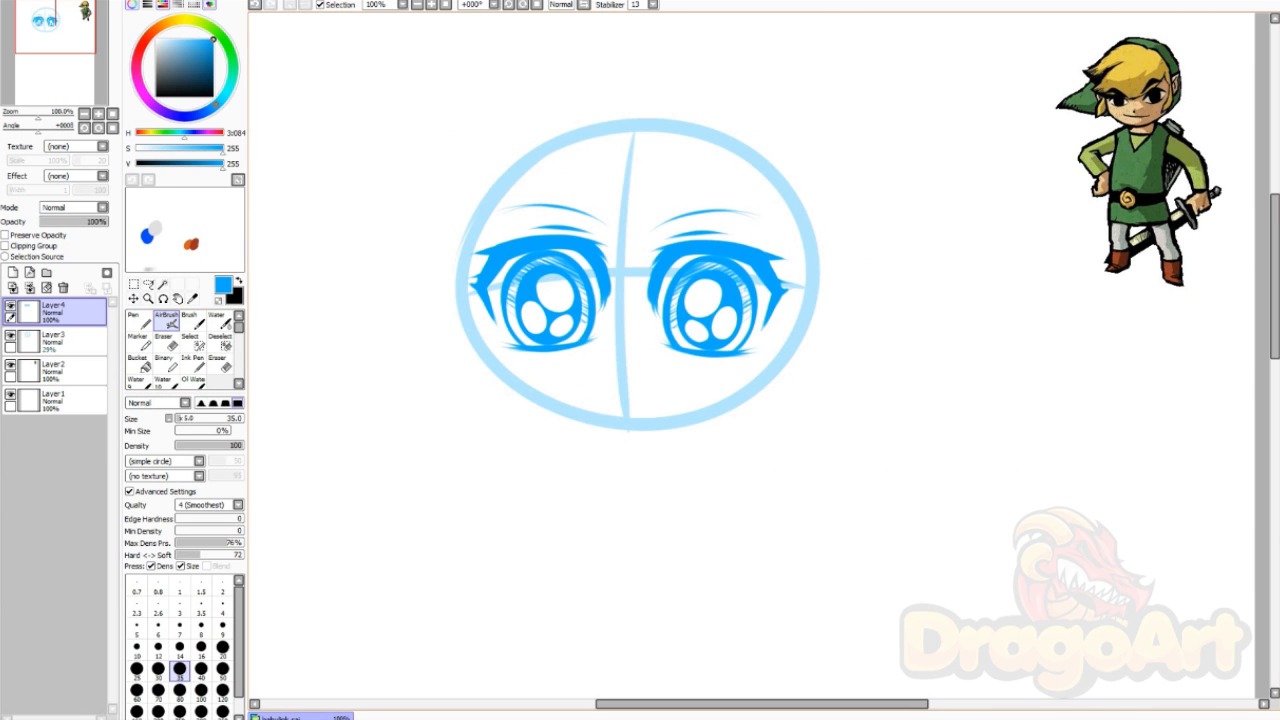
# Step: Nudge both eyes slightly left and up and draw a small mouth below them
pyautogui.click(133, 298)
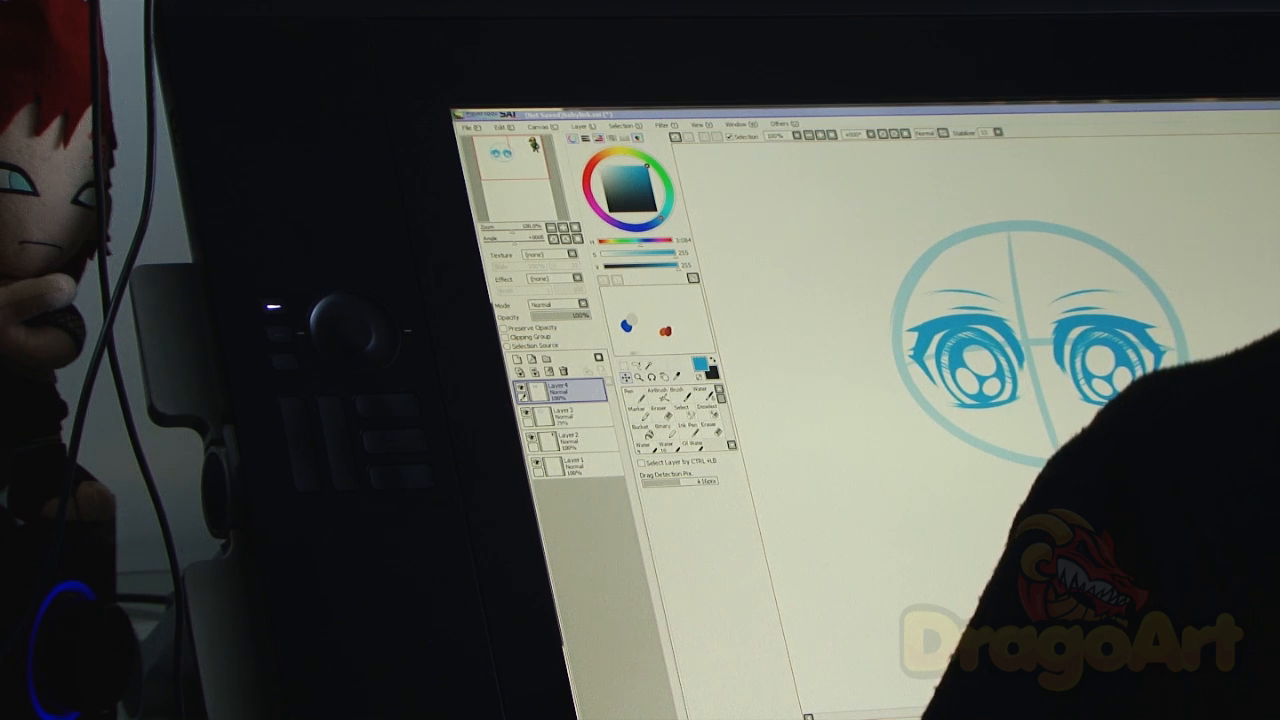
pyautogui.moveTo(1105, 450); pyautogui.dragTo(1101, 449)
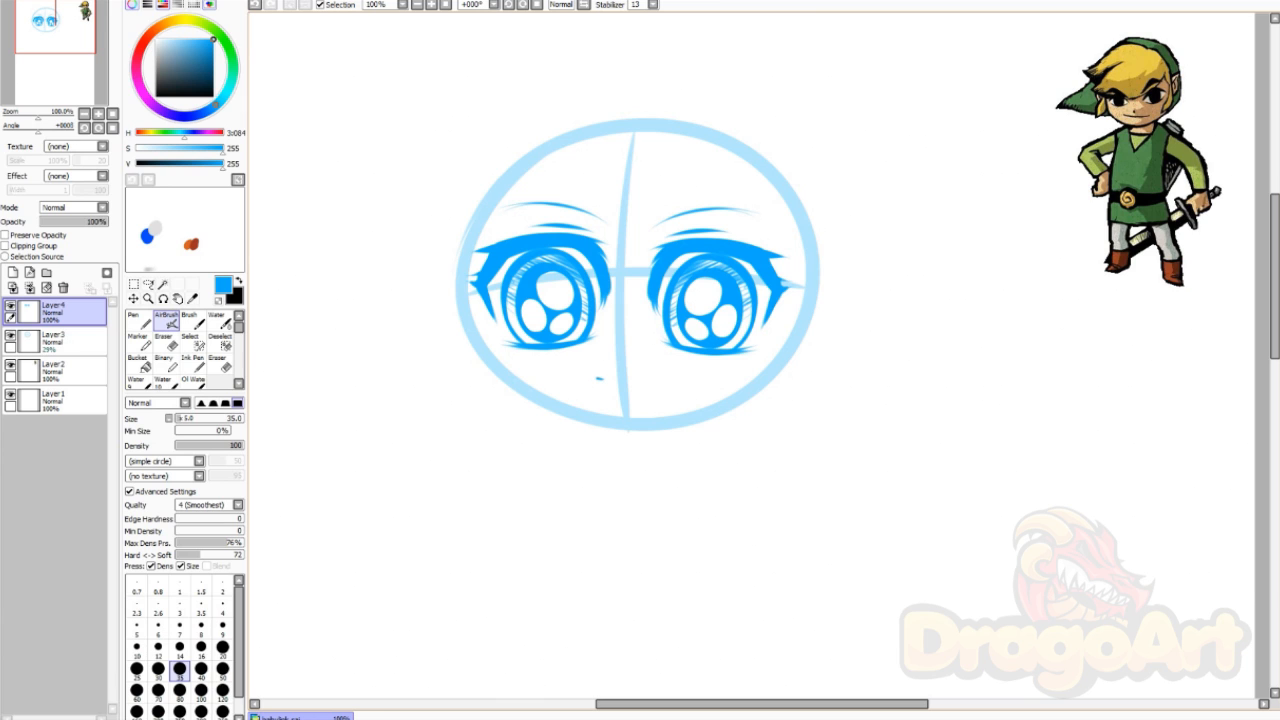
pyautogui.moveTo(640, 379)
pyautogui.mouseDown()
pyautogui.moveTo(655, 374)
pyautogui.moveTo(609, 379)
pyautogui.mouseUp()
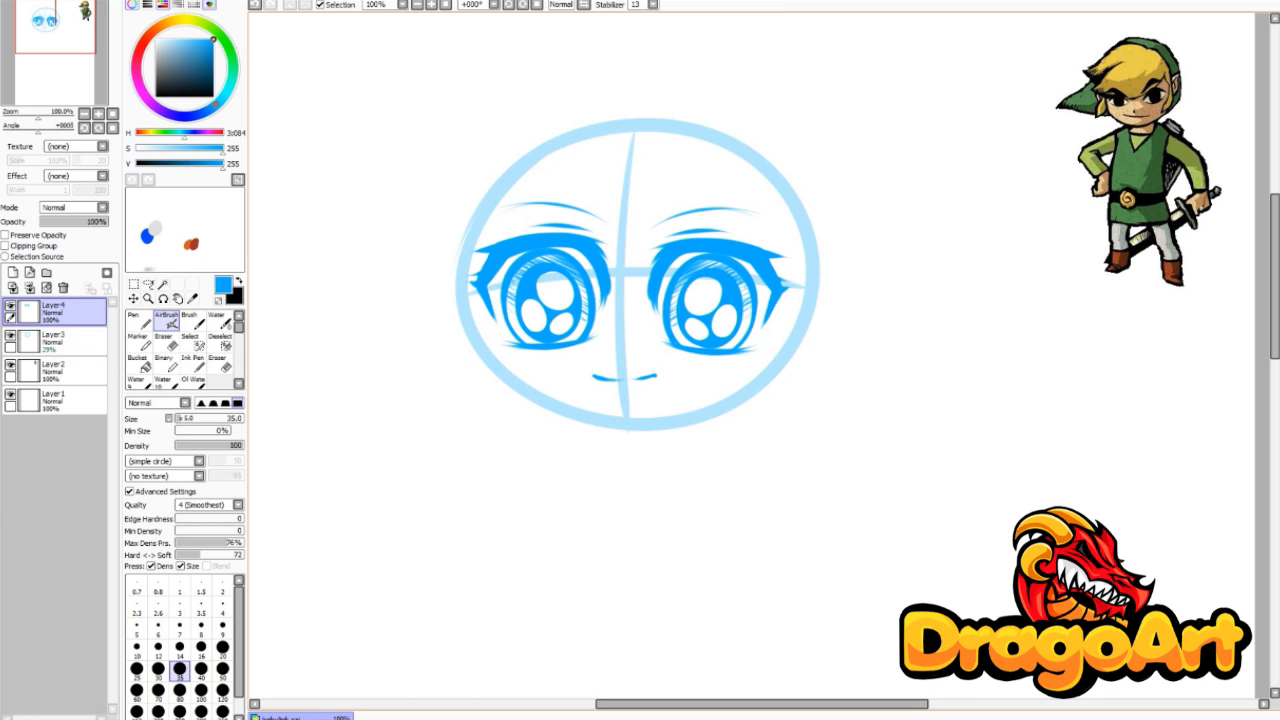
# Step: Hatch blush lines under the left and right eyes, dropping the darker scribble
pyautogui.moveTo(522, 360); pyautogui.dragTo(570, 354)
pyautogui.moveTo(558, 365); pyautogui.dragTo(596, 355)
pyautogui.moveTo(672, 366); pyautogui.dragTo(730, 360)
pyautogui.moveTo(722, 370)
pyautogui.mouseDown()
pyautogui.moveTo(744, 364)
pyautogui.moveTo(682, 356)
pyautogui.moveTo(764, 366)
pyautogui.mouseUp()
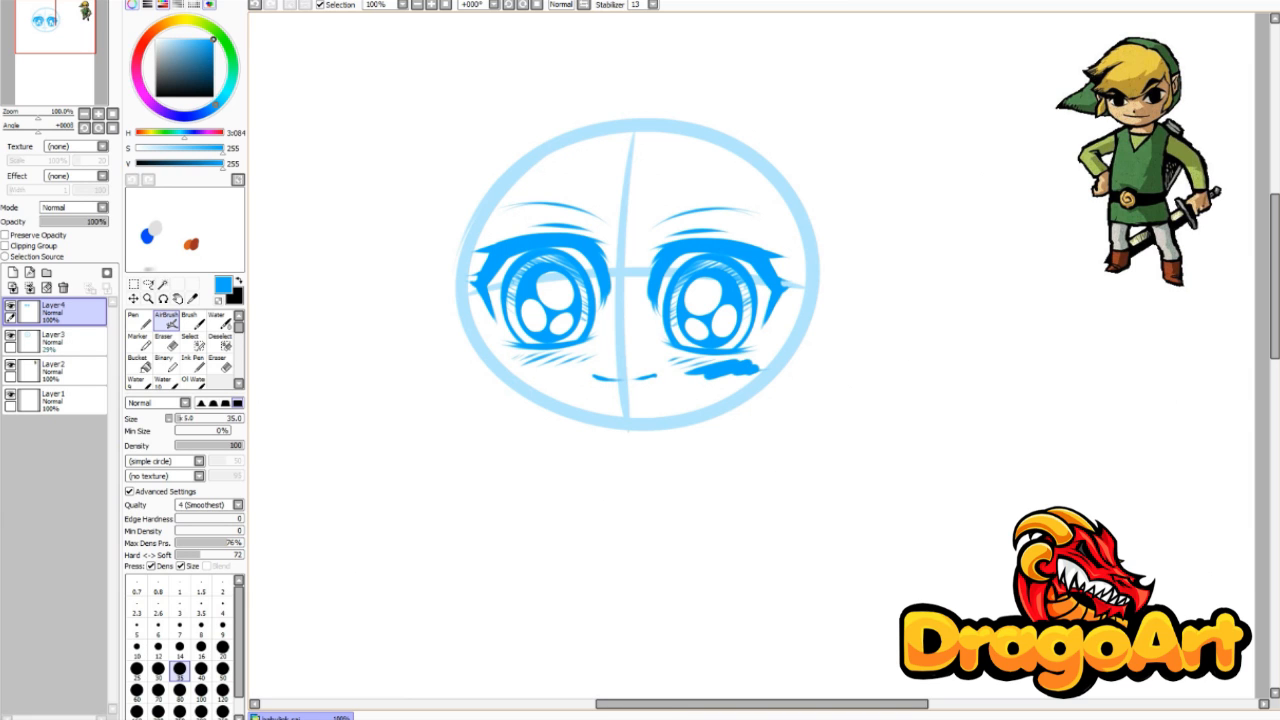
pyautogui.hotkey('ctrl', 'z')
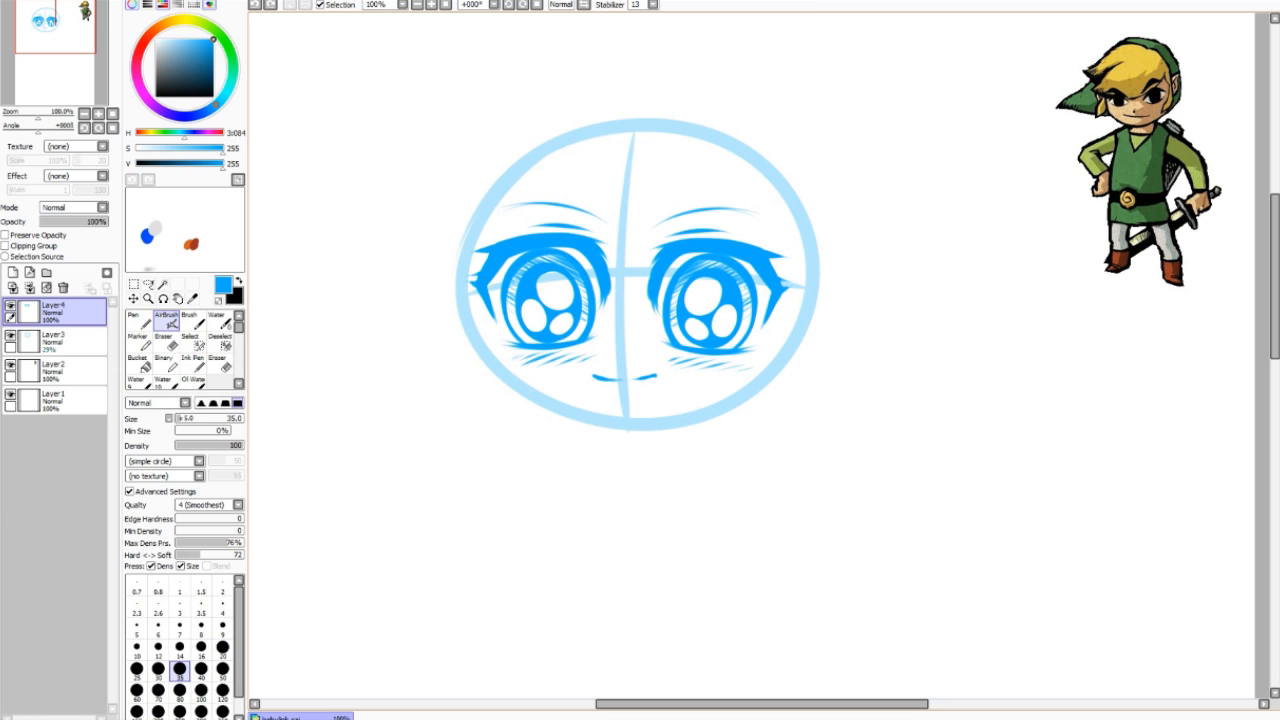
# Step: Lasso the right eye, nudge it slightly into place, and deselect
pyautogui.click(163, 285)
pyautogui.click(134, 285)
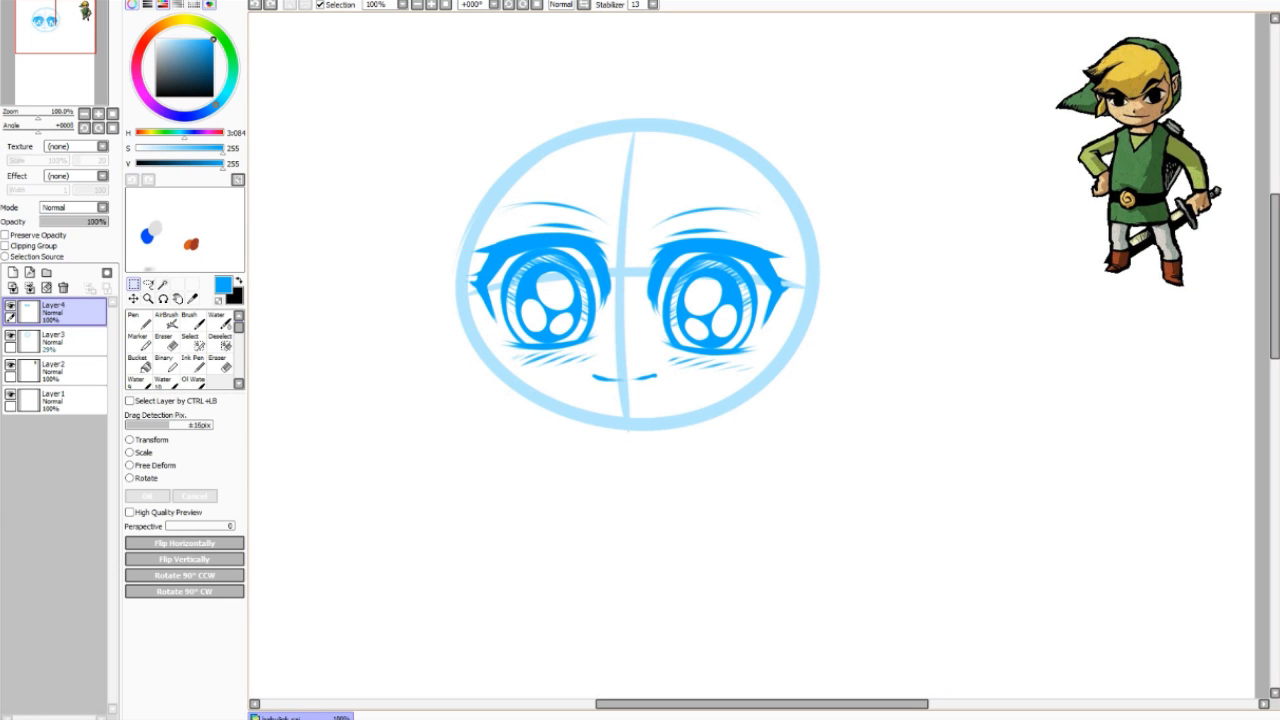
pyautogui.click(148, 285)
pyautogui.moveTo(788, 187)
pyautogui.mouseDown()
pyautogui.moveTo(617, 270)
pyautogui.moveTo(781, 353)
pyautogui.moveTo(780, 250)
pyautogui.mouseUp()
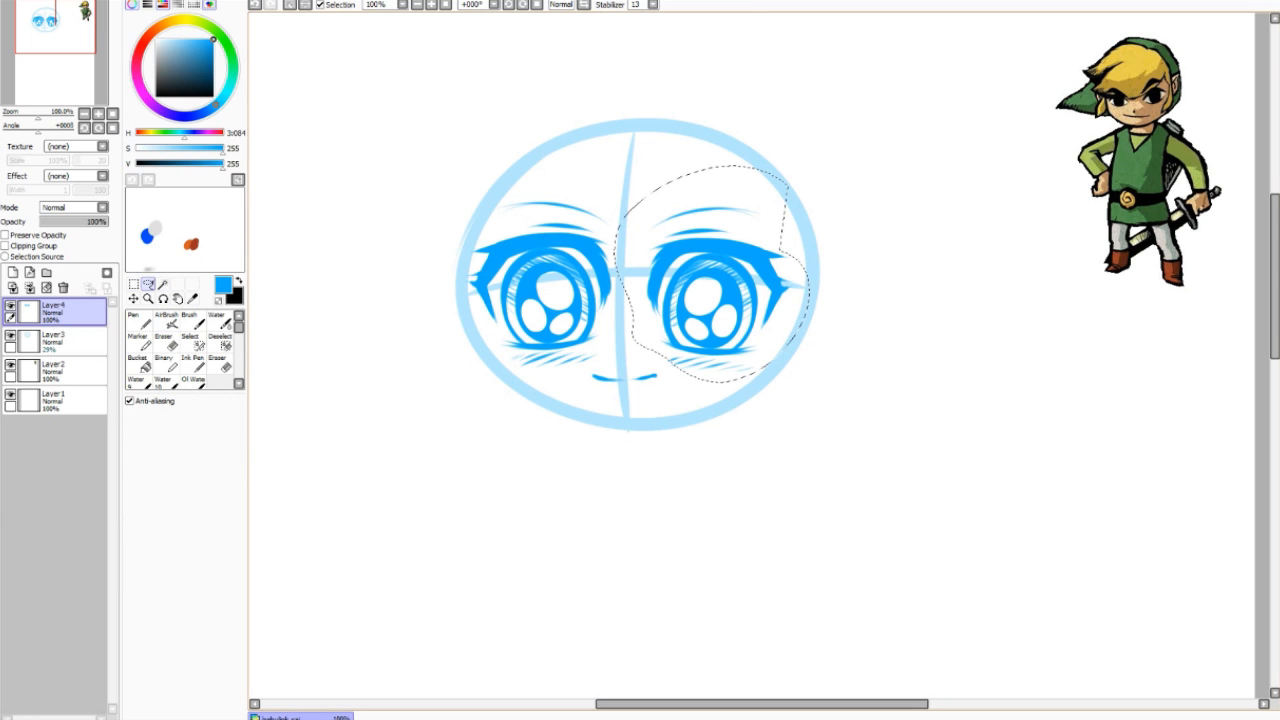
pyautogui.moveTo(712, 290); pyautogui.dragTo(710, 288)
pyautogui.hotkey('ctrl', 'd')
# Step: Ink the face's left edge with the AirBrush, redrawing it several times
pyautogui.click(166, 321)
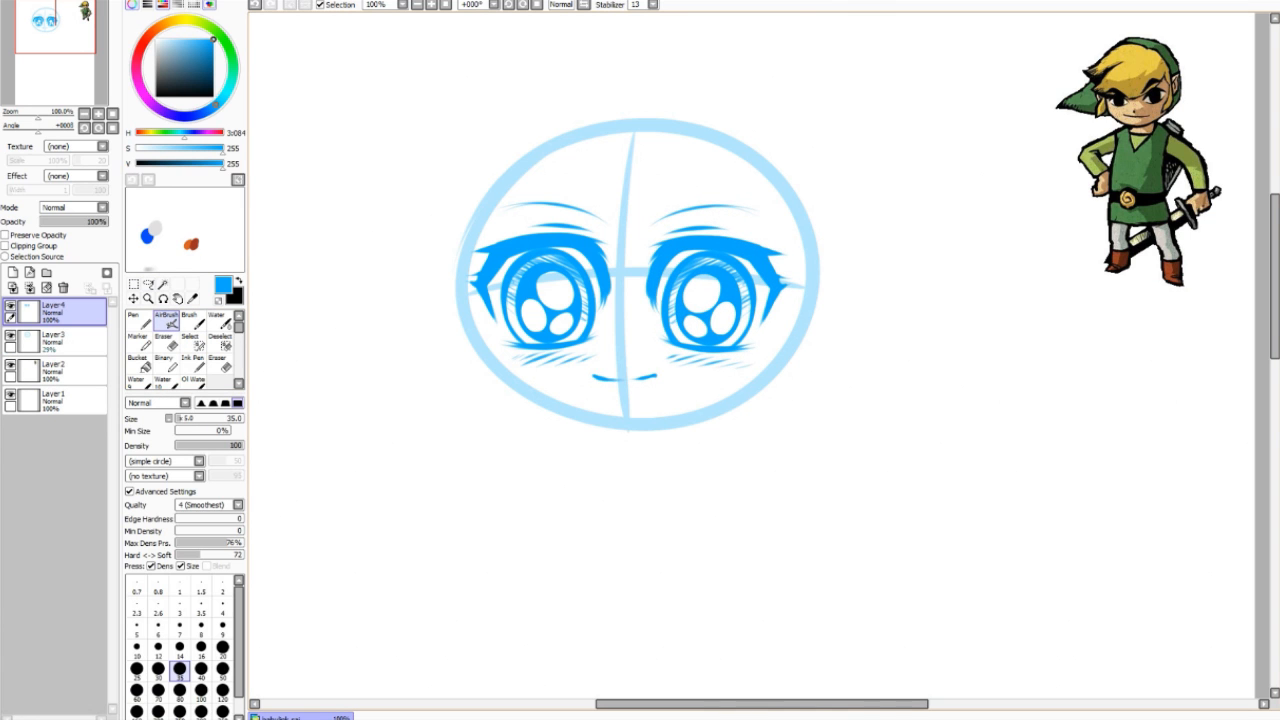
pyautogui.moveTo(463, 255); pyautogui.dragTo(471, 355)
pyautogui.hotkey('ctrl', 'z')
pyautogui.moveTo(464, 253); pyautogui.dragTo(476, 369)
pyautogui.hotkey('ctrl', 'z')
pyautogui.moveTo(464, 254); pyautogui.dragTo(470, 377)
pyautogui.hotkey('ctrl', 'z')
pyautogui.moveTo(466, 253)
pyautogui.mouseDown()
pyautogui.moveTo(458, 352)
pyautogui.moveTo(477, 396)
pyautogui.moveTo(570, 424)
pyautogui.mouseUp()
# Step: Draw the jawline to the chin, then thicken the chin, lower jaw and upper left side
pyautogui.hotkey('ctrl', 'z')
pyautogui.moveTo(467, 370)
pyautogui.mouseDown()
pyautogui.moveTo(496, 413)
pyautogui.moveTo(656, 438)
pyautogui.moveTo(524, 420)
pyautogui.moveTo(674, 425)
pyautogui.mouseUp()
pyautogui.hotkey('ctrl', 'z')
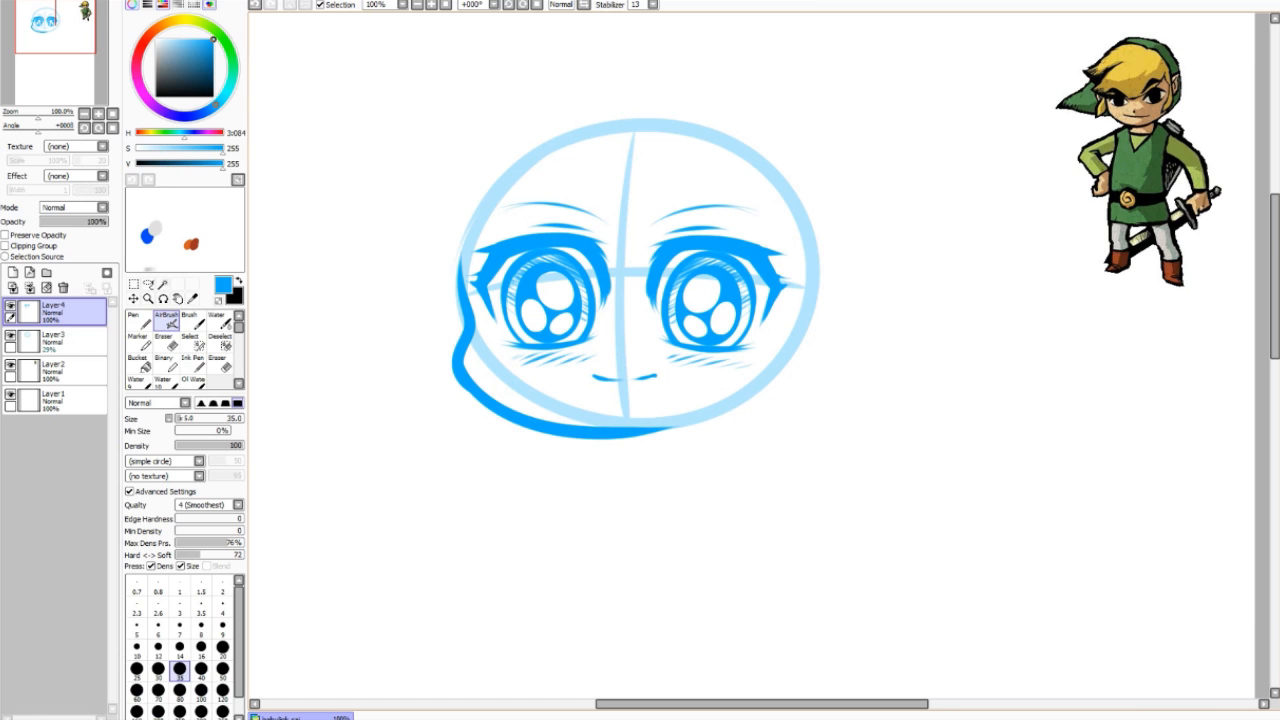
pyautogui.hotkey('ctrl', 'z')
pyautogui.hotkey('ctrl', 'z')
pyautogui.moveTo(465, 254)
pyautogui.mouseDown()
pyautogui.moveTo(572, 418)
pyautogui.moveTo(668, 425)
pyautogui.mouseUp()
pyautogui.hotkey('ctrl', 'z')
pyautogui.moveTo(542, 413); pyautogui.dragTo(664, 428)
pyautogui.hotkey('ctrl', 'z')
pyautogui.hotkey('ctrl', 'z')
pyautogui.moveTo(552, 416)
pyautogui.mouseDown()
pyautogui.moveTo(664, 427)
pyautogui.moveTo(714, 405)
pyautogui.mouseUp()
pyautogui.moveTo(643, 425); pyautogui.dragTo(594, 418)
pyautogui.moveTo(484, 384); pyautogui.dragTo(543, 412)
pyautogui.moveTo(462, 290)
pyautogui.mouseDown()
pyautogui.moveTo(460, 232)
pyautogui.moveTo(482, 188)
pyautogui.mouseUp()
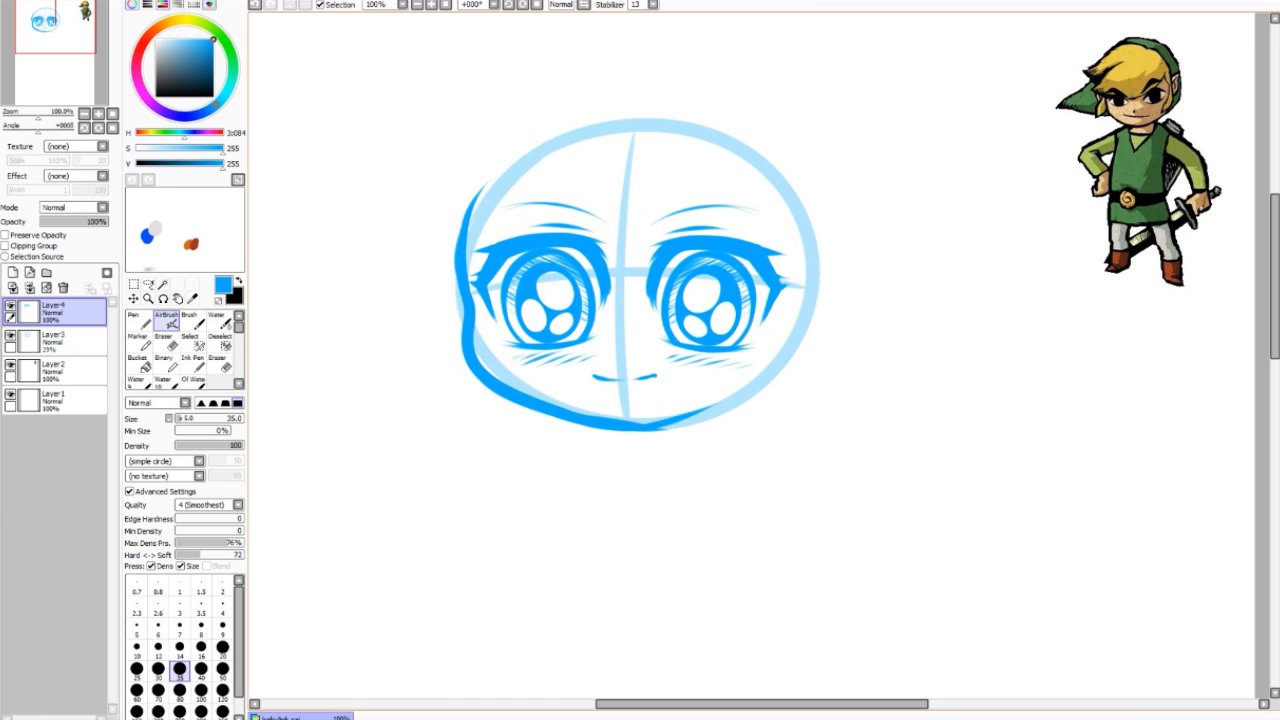
# Step: Outline a pointed ear on the face's left with an inner fold line
pyautogui.moveTo(456, 256)
pyautogui.mouseDown()
pyautogui.moveTo(382, 230)
pyautogui.moveTo(460, 300)
pyautogui.mouseUp()
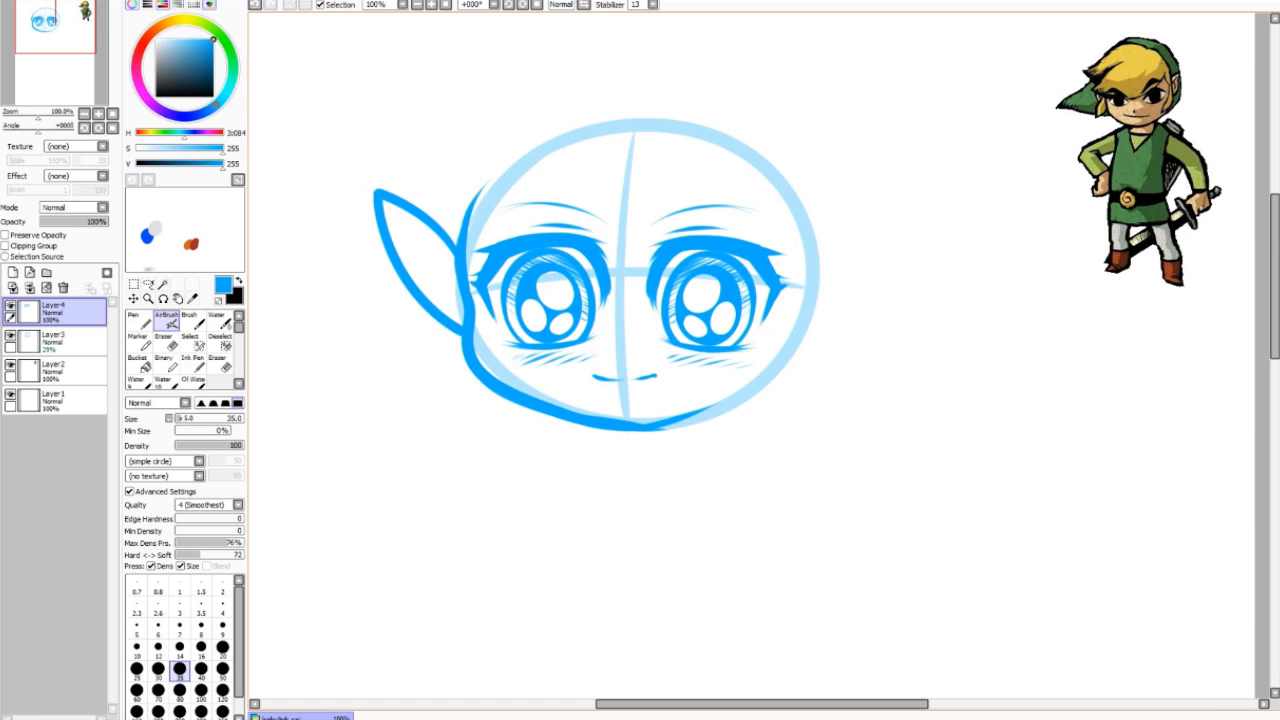
pyautogui.hotkey('ctrl', 'z')
pyautogui.hotkey('ctrl', 'z')
pyautogui.moveTo(460, 246)
pyautogui.mouseDown()
pyautogui.moveTo(402, 208)
pyautogui.moveTo(400, 246)
pyautogui.moveTo(458, 338)
pyautogui.moveTo(438, 326)
pyautogui.mouseUp()
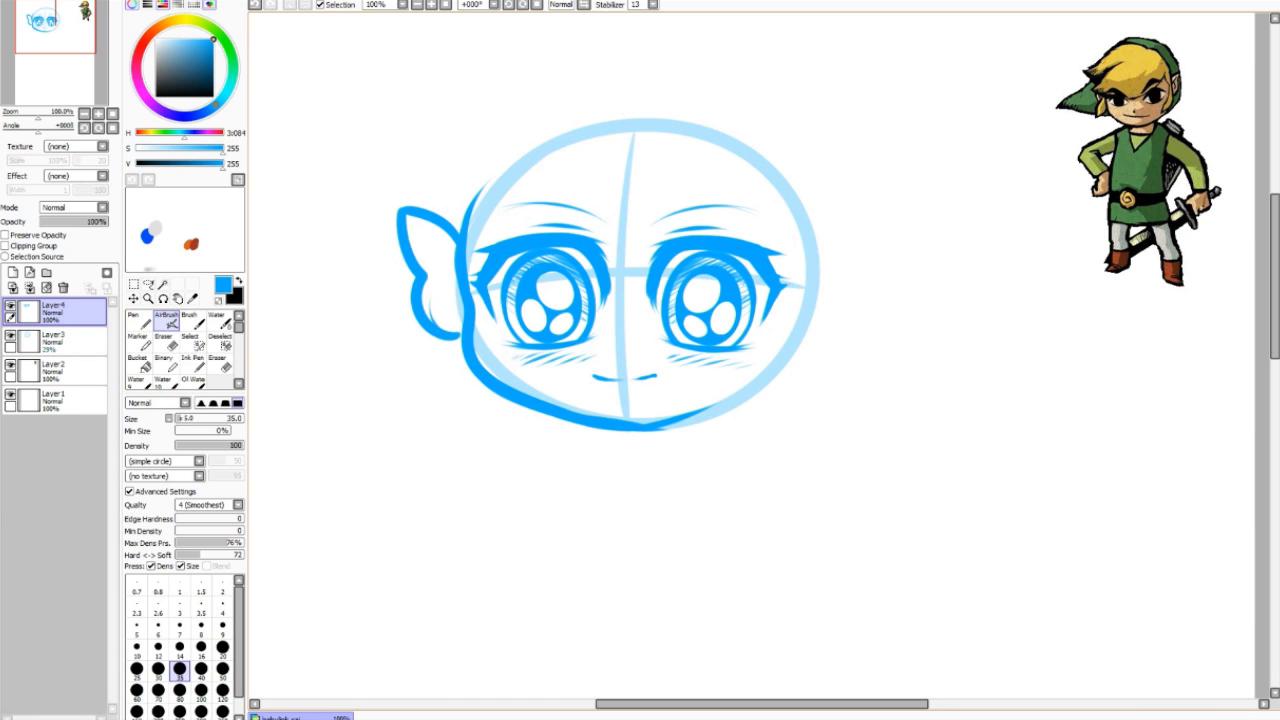
pyautogui.hotkey('ctrl', 'z')
pyautogui.hotkey('ctrl', 'z')
pyautogui.hotkey('ctrl', 'z')
pyautogui.moveTo(402, 208)
pyautogui.mouseDown()
pyautogui.moveTo(418, 313)
pyautogui.moveTo(462, 350)
pyautogui.mouseUp()
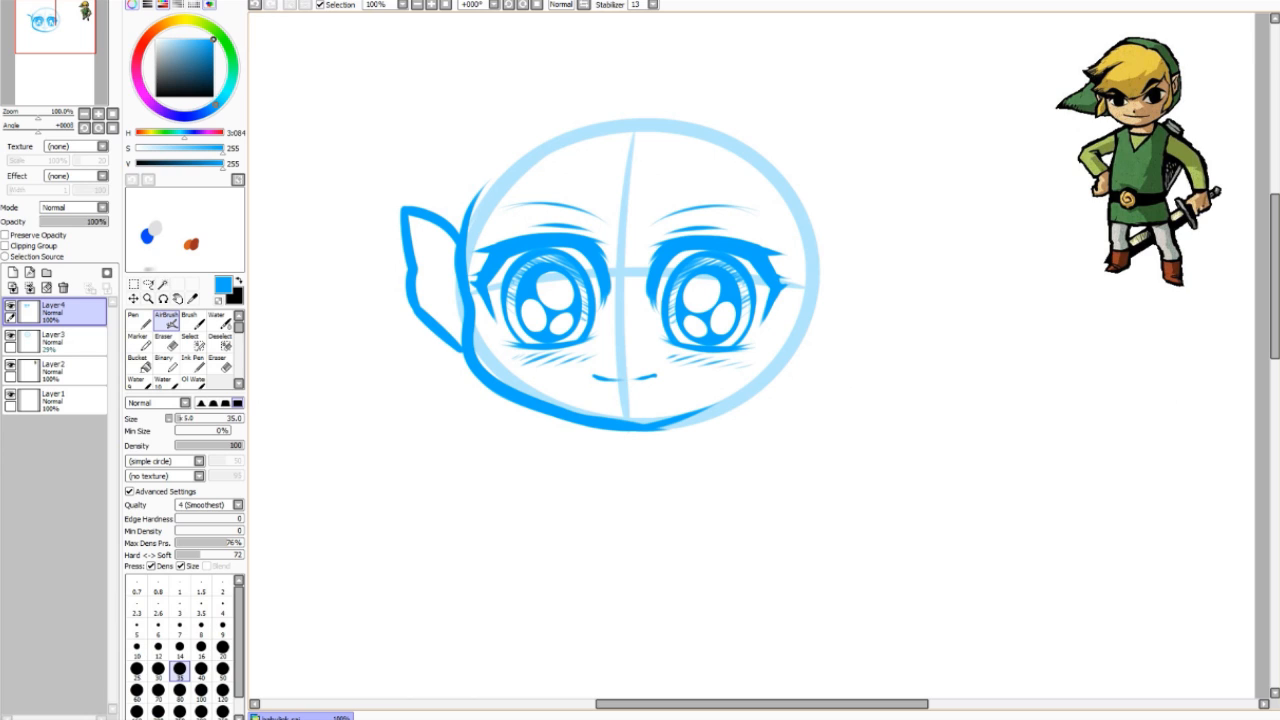
pyautogui.moveTo(412, 220)
pyautogui.mouseDown()
pyautogui.moveTo(456, 270)
pyautogui.moveTo(436, 308)
pyautogui.mouseUp()
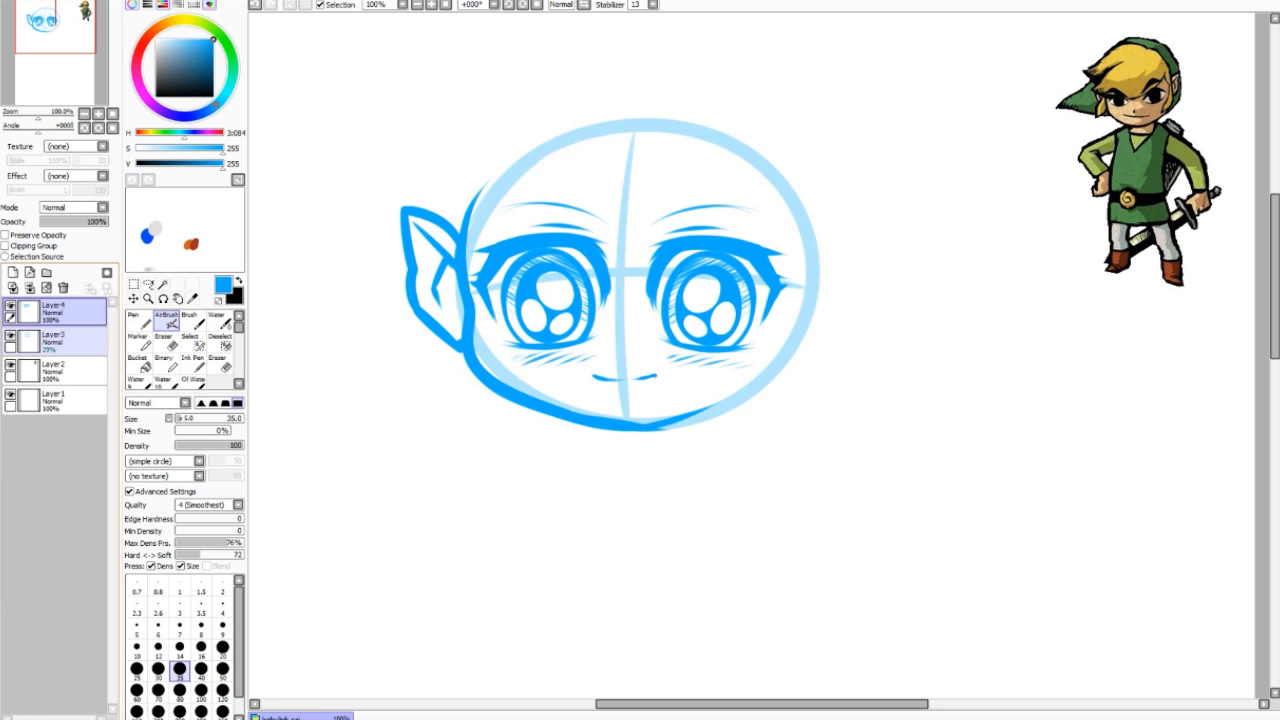
# Step: Hide the guide-circle layer and lasso the facial features to move them lower
pyautogui.click(10, 335)
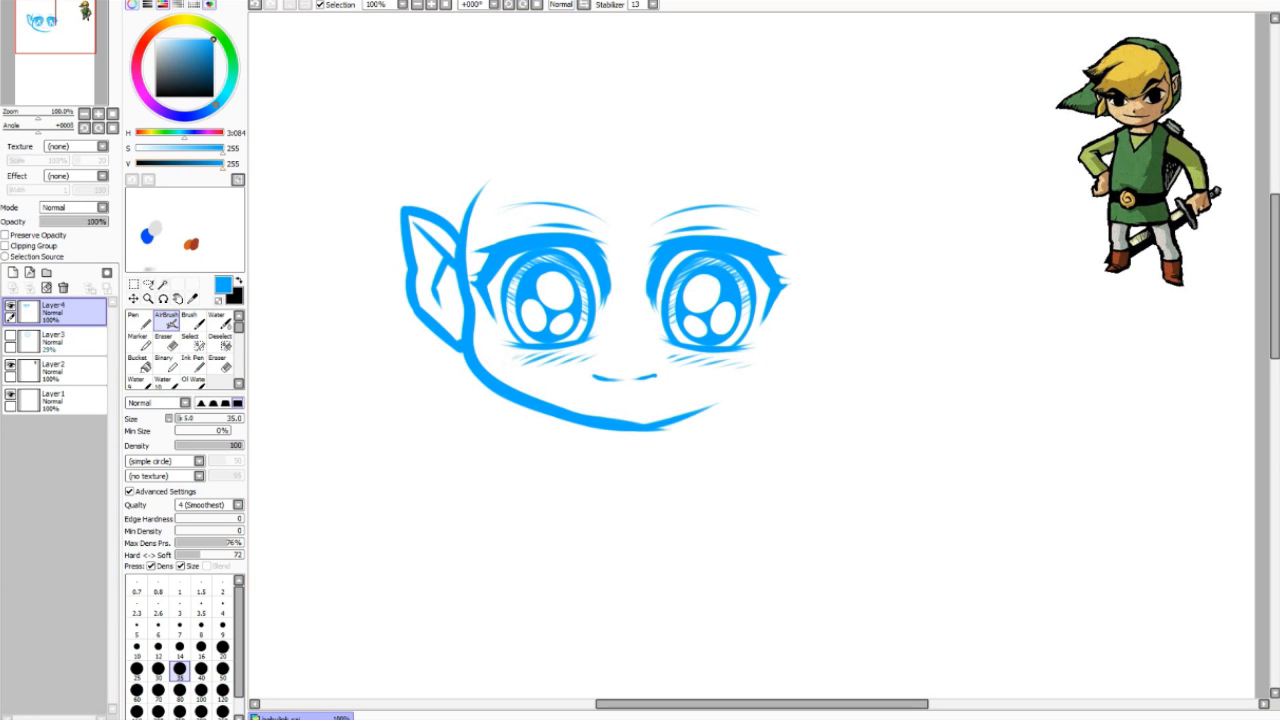
pyautogui.scroll(1, 750, 360)
pyautogui.click(148, 284)
pyautogui.moveTo(584, 208)
pyautogui.mouseDown()
pyautogui.moveTo(475, 280)
pyautogui.moveTo(489, 364)
pyautogui.moveTo(567, 437)
pyautogui.moveTo(798, 389)
pyautogui.moveTo(628, 216)
pyautogui.mouseUp()
pyautogui.moveTo(640, 320); pyautogui.dragTo(636, 339)
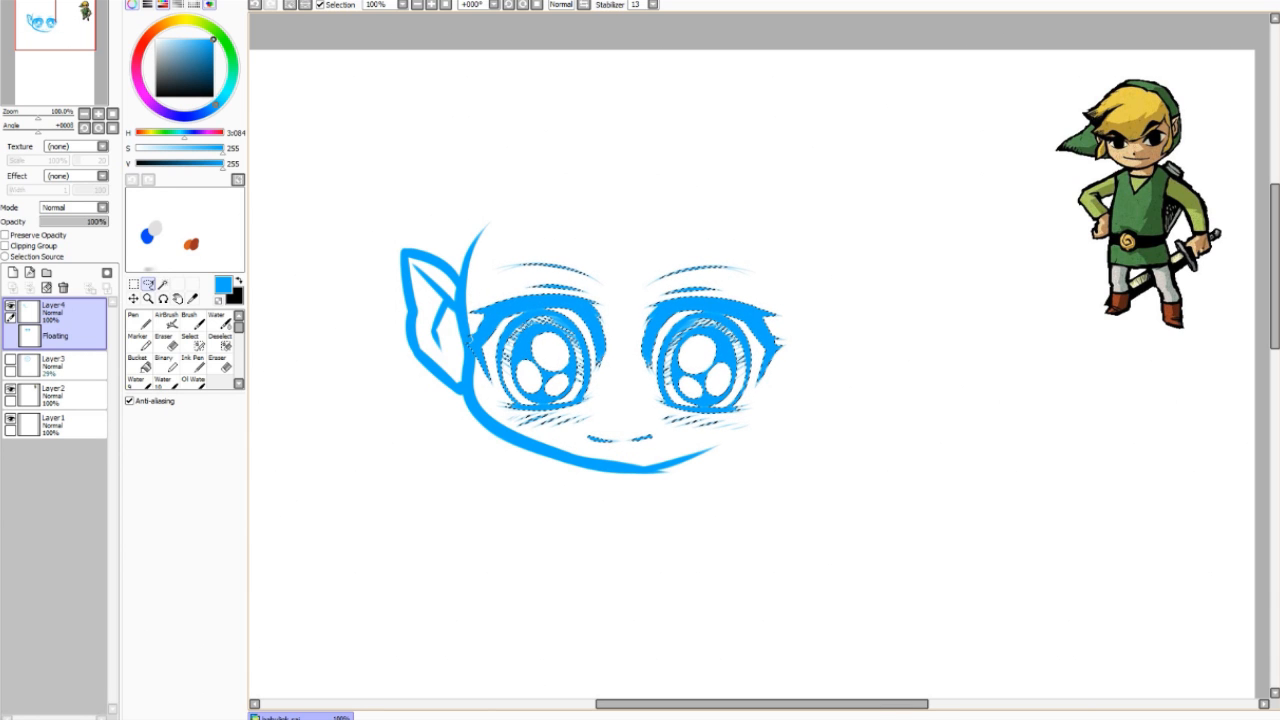
pyautogui.hotkey('ctrl', 'd')
# Step: Smooth the chin notch, shift the face drawing down and right, and add Layer 5
pyautogui.click(166, 320)
pyautogui.moveTo(628, 463); pyautogui.dragTo(674, 462)
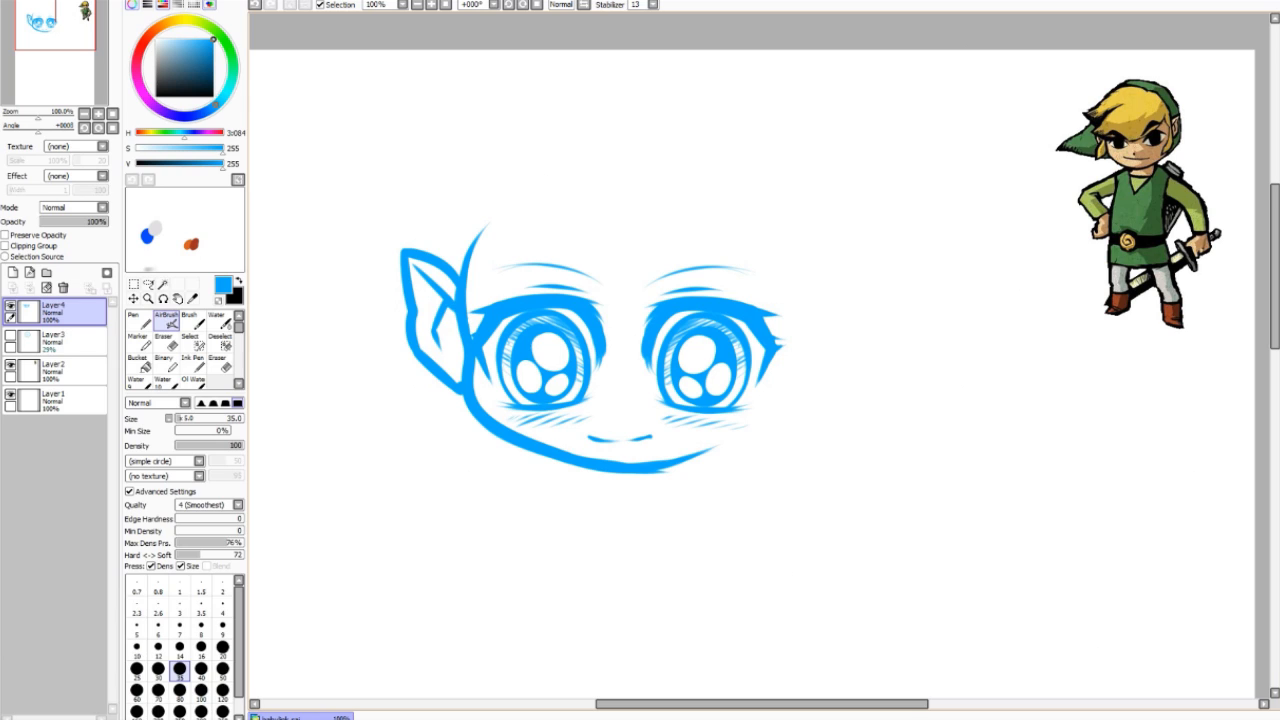
pyautogui.click(134, 298)
pyautogui.moveTo(590, 370); pyautogui.dragTo(605, 418)
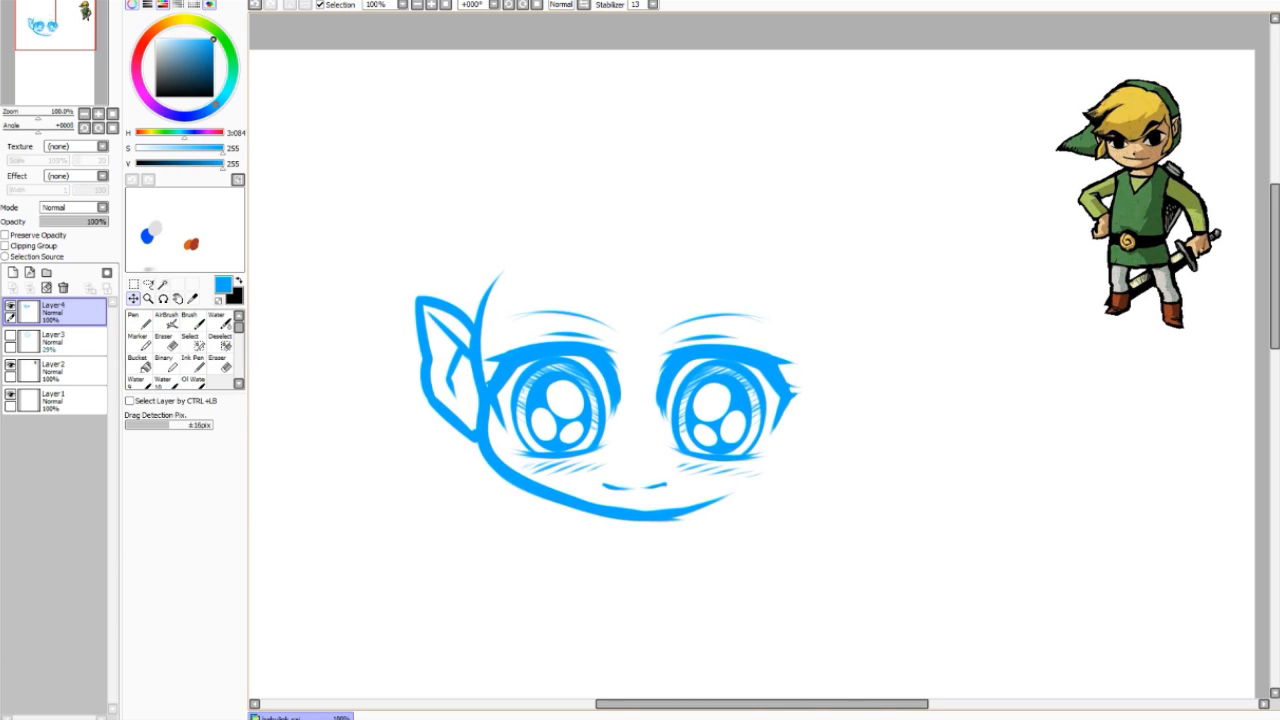
pyautogui.click(166, 320)
pyautogui.click(13, 272)
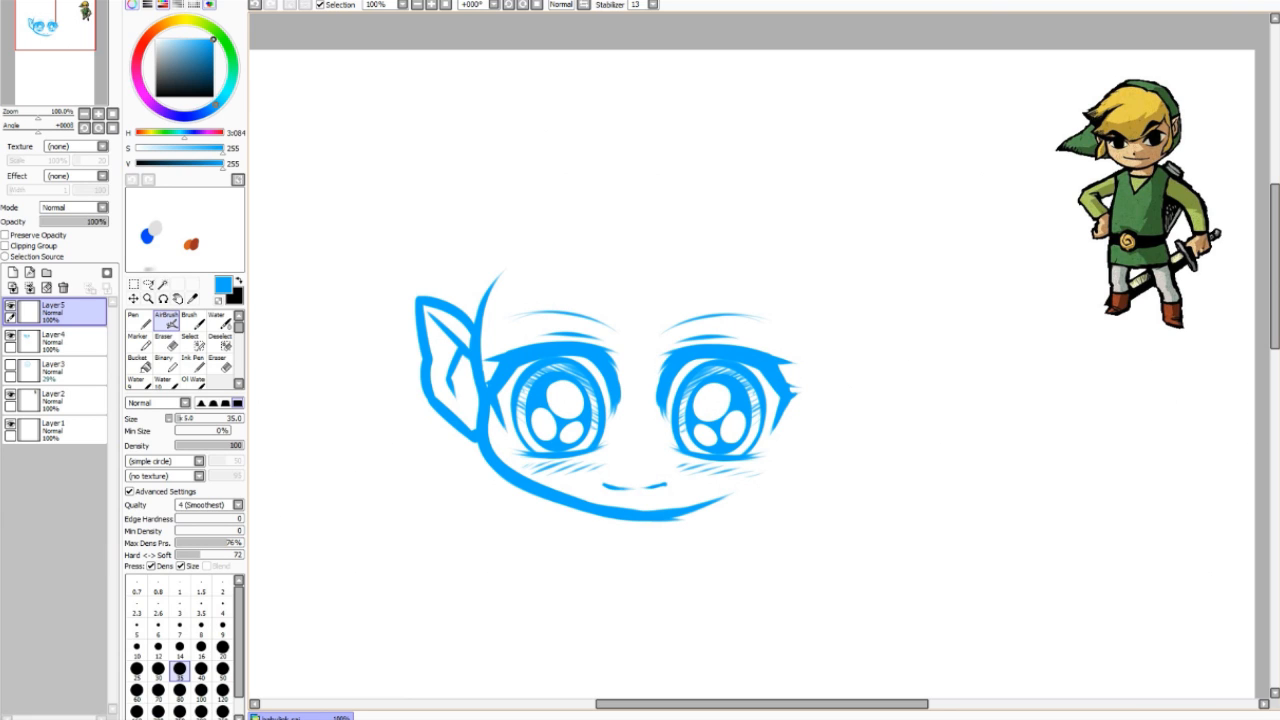
# Step: Draw the long forehead curve across the head and short strokes at the ear top
pyautogui.moveTo(765, 248)
pyautogui.mouseDown()
pyautogui.moveTo(750, 276)
pyautogui.moveTo(485, 348)
pyautogui.mouseUp()
pyautogui.hotkey('ctrl', 'z')
pyautogui.moveTo(770, 254); pyautogui.dragTo(485, 350)
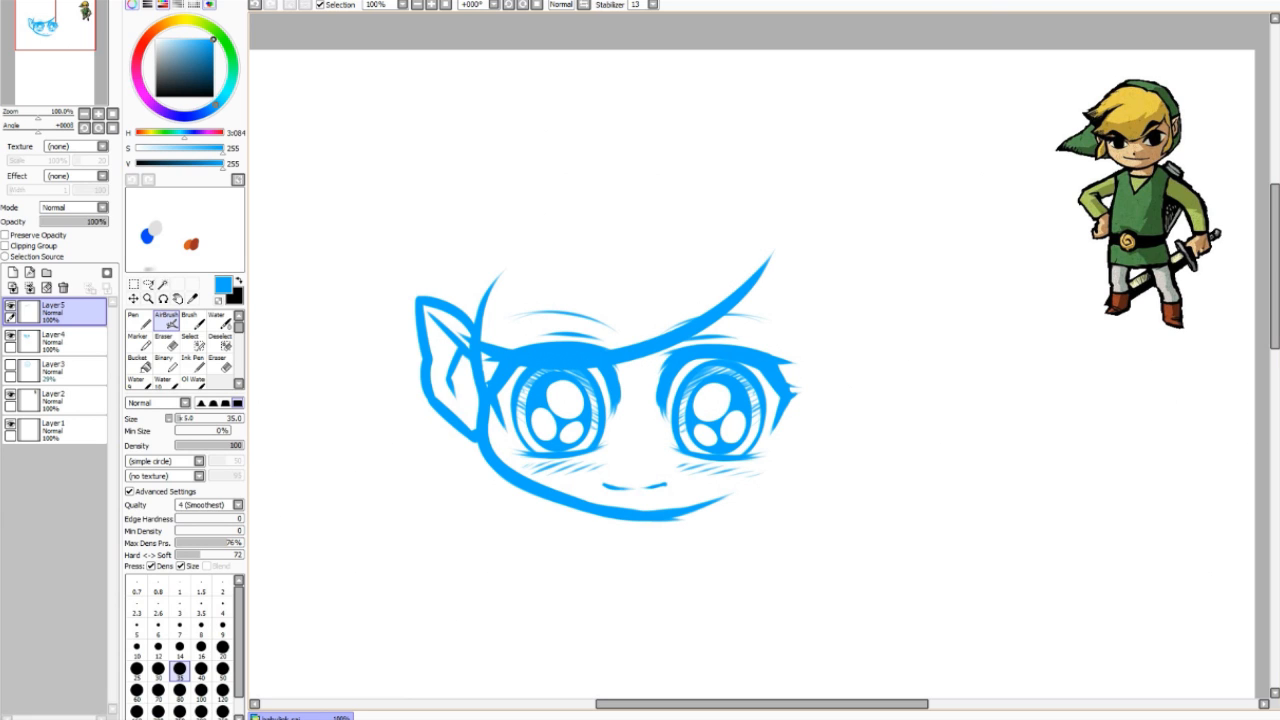
pyautogui.moveTo(430, 312)
pyautogui.mouseDown()
pyautogui.moveTo(472, 347)
pyautogui.moveTo(483, 293)
pyautogui.moveTo(632, 191)
pyautogui.moveTo(466, 318)
pyautogui.mouseUp()
pyautogui.hotkey('ctrl', 'z')
pyautogui.hotkey('ctrl', 'z')
pyautogui.moveTo(434, 316); pyautogui.dragTo(562, 200)
pyautogui.hotkey('ctrl', 'z')
pyautogui.moveTo(434, 315); pyautogui.dragTo(488, 321)
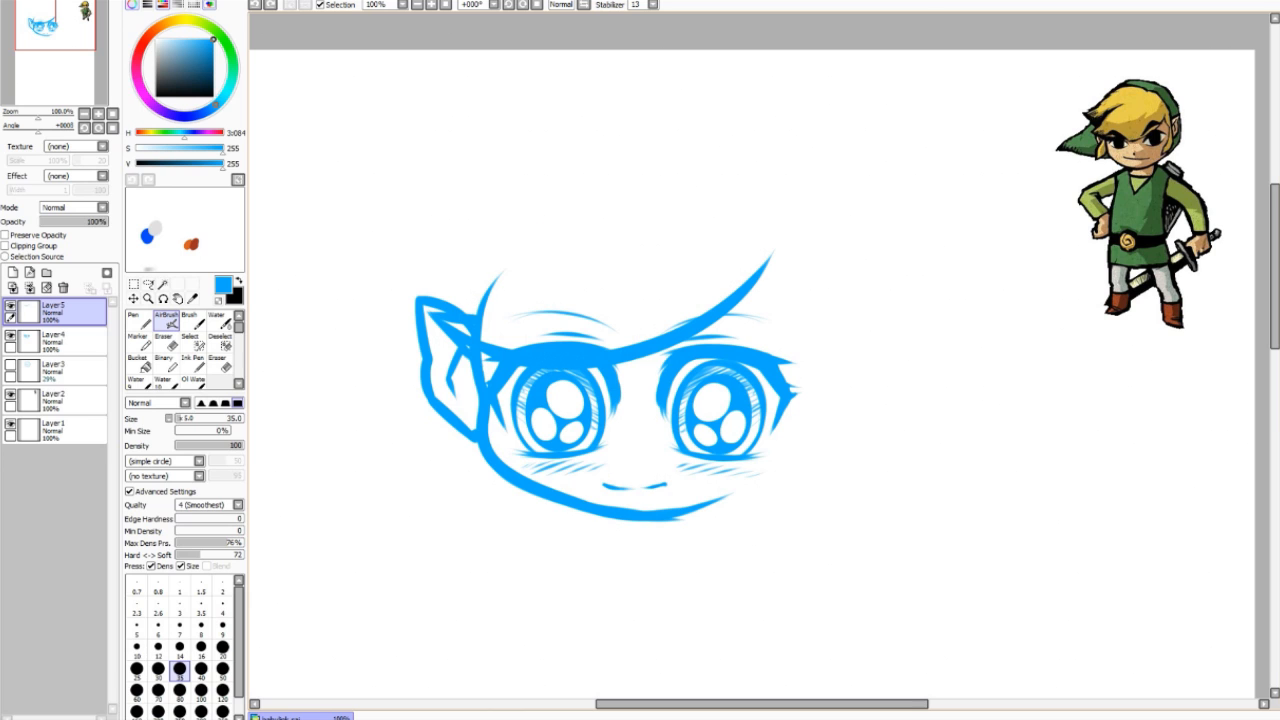
pyautogui.moveTo(434, 316); pyautogui.dragTo(696, 188)
pyautogui.hotkey('ctrl', 'z')
pyautogui.moveTo(434, 316); pyautogui.dragTo(476, 320)
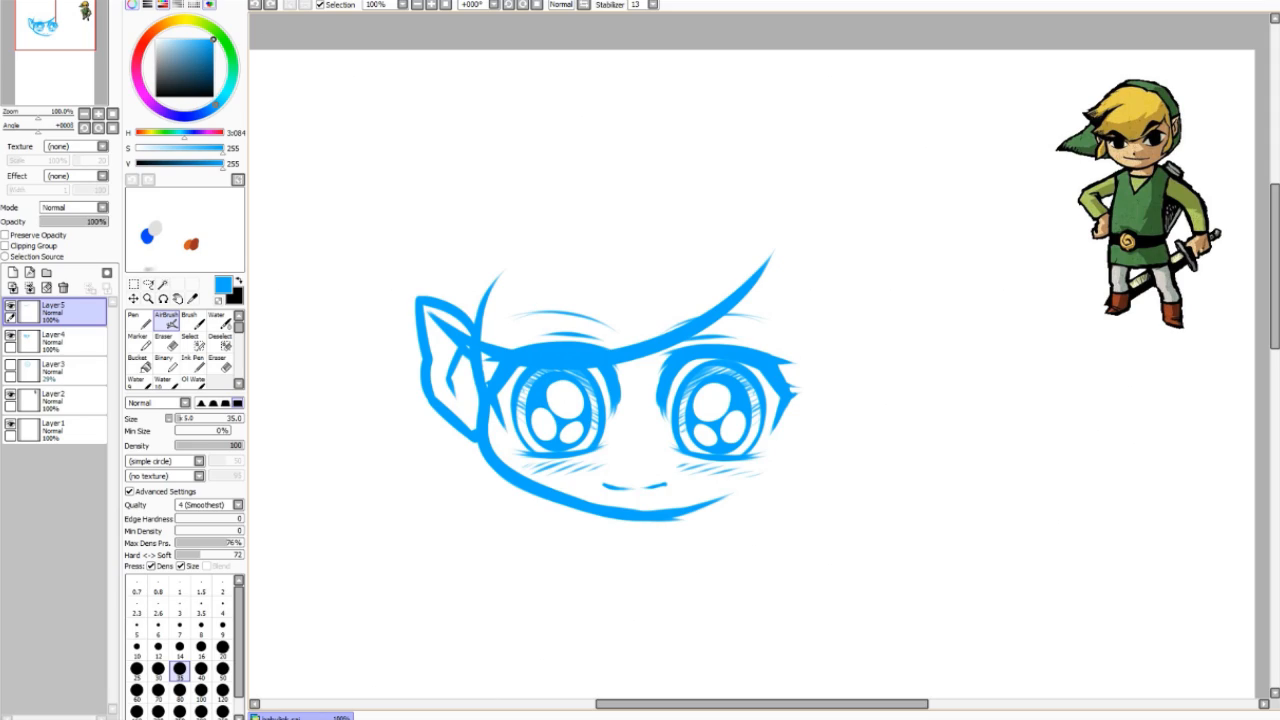
# Step: Redraw the forehead arc from the ear up toward the upper right
pyautogui.moveTo(434, 316); pyautogui.dragTo(640, 184)
pyautogui.hotkey('ctrl', 'z')
pyautogui.moveTo(434, 316); pyautogui.dragTo(665, 179)
pyautogui.hotkey('ctrl', 'z')
pyautogui.moveTo(434, 316); pyautogui.dragTo(740, 158)
pyautogui.hotkey('ctrl', 'z')
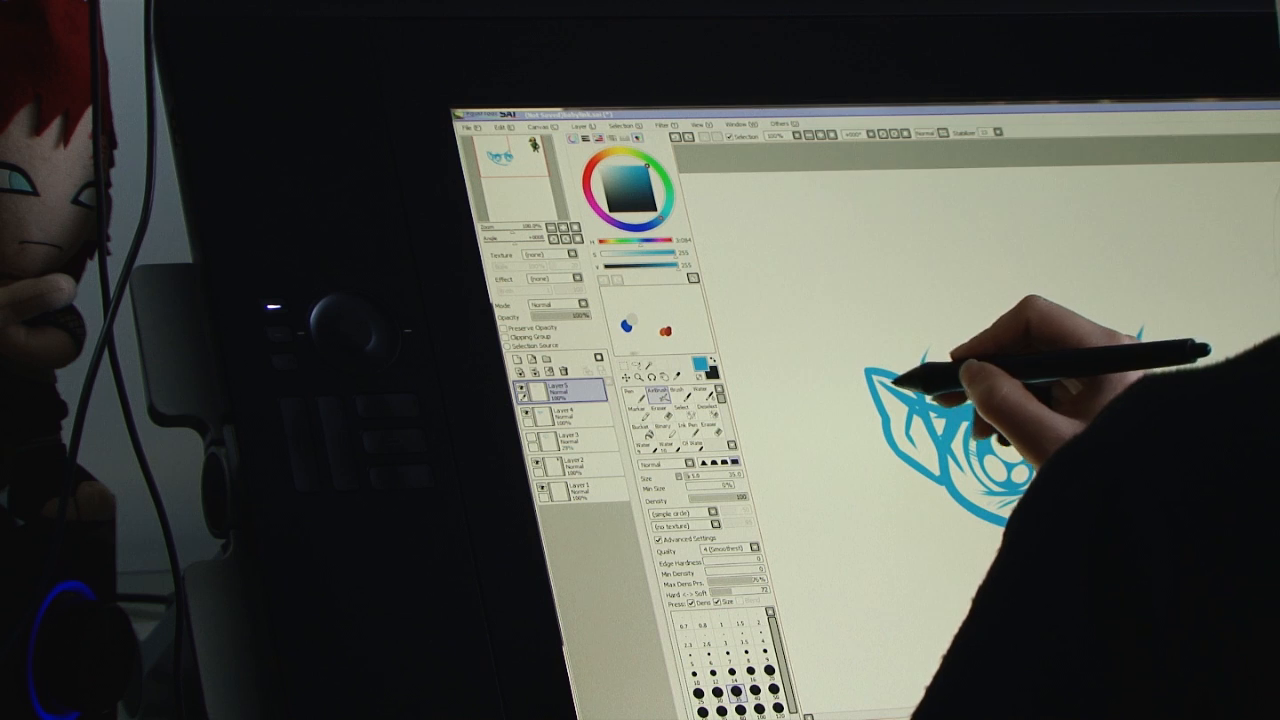
pyautogui.moveTo(460, 300); pyautogui.dragTo(635, 195)
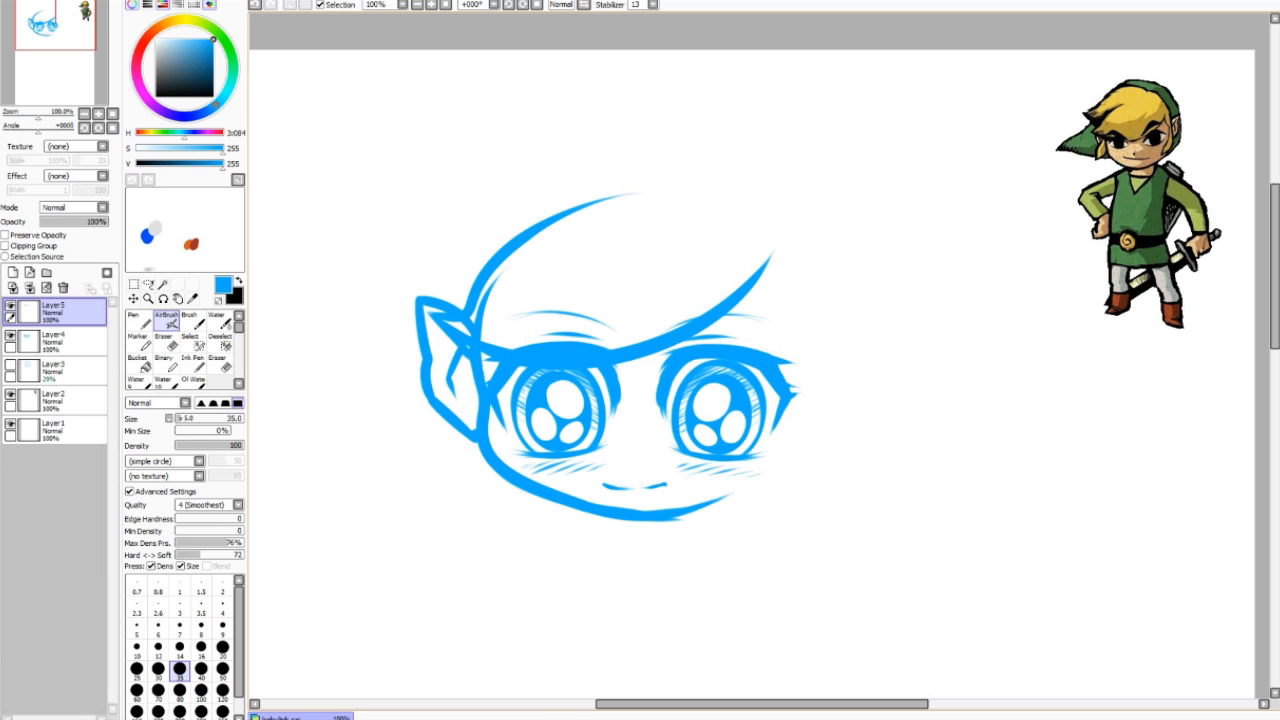
pyautogui.hotkey('ctrl', 'z')
pyautogui.moveTo(440, 318)
pyautogui.mouseDown()
pyautogui.moveTo(522, 234)
pyautogui.moveTo(616, 190)
pyautogui.moveTo(592, 193)
pyautogui.mouseUp()
# Step: Draw the cap's top curve over the head and a thicker line under the brim
pyautogui.moveTo(672, 145)
pyautogui.mouseDown()
pyautogui.moveTo(396, 246)
pyautogui.moveTo(466, 300)
pyautogui.mouseUp()
pyautogui.hotkey('ctrl', 'z')
pyautogui.moveTo(398, 248); pyautogui.dragTo(468, 288)
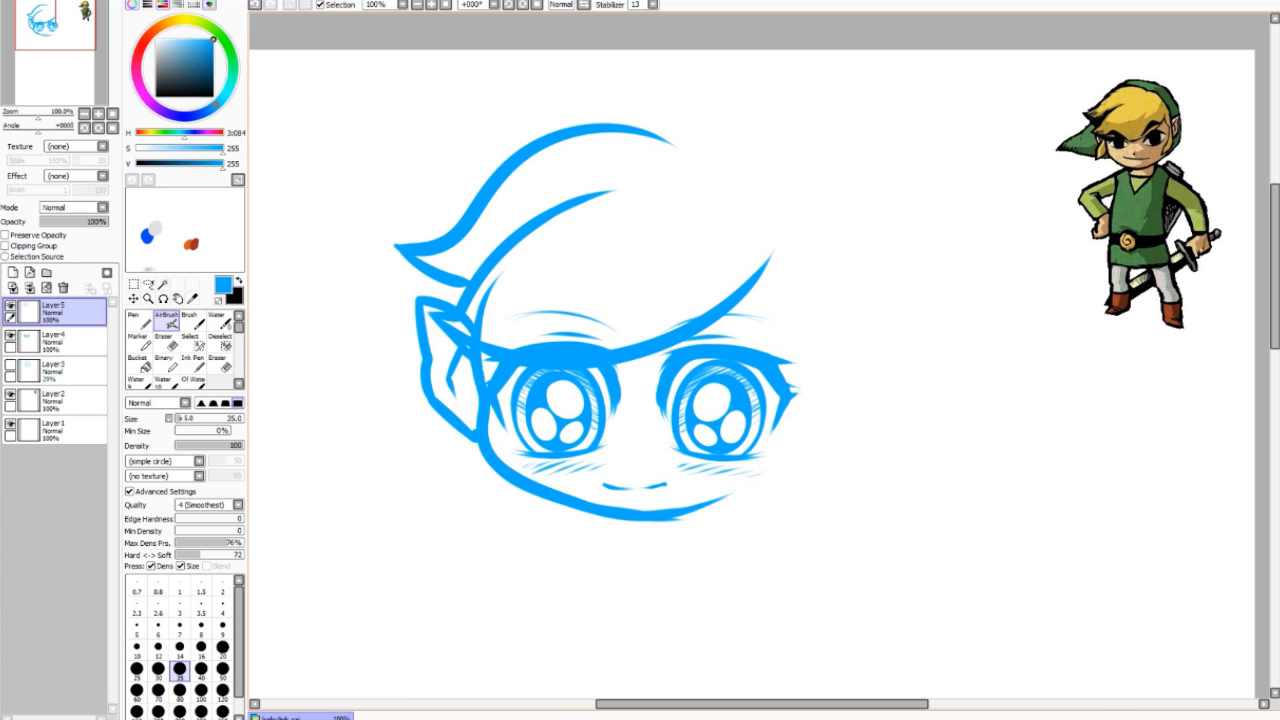
# Step: Compare the cap with the face layer hidden and shown, and erase the cap stroke's upper-right end
pyautogui.click(10, 336)
pyautogui.click(10, 336)
pyautogui.click(10, 336)
pyautogui.click(10, 336)
pyautogui.click(10, 336)
pyautogui.click(10, 336)
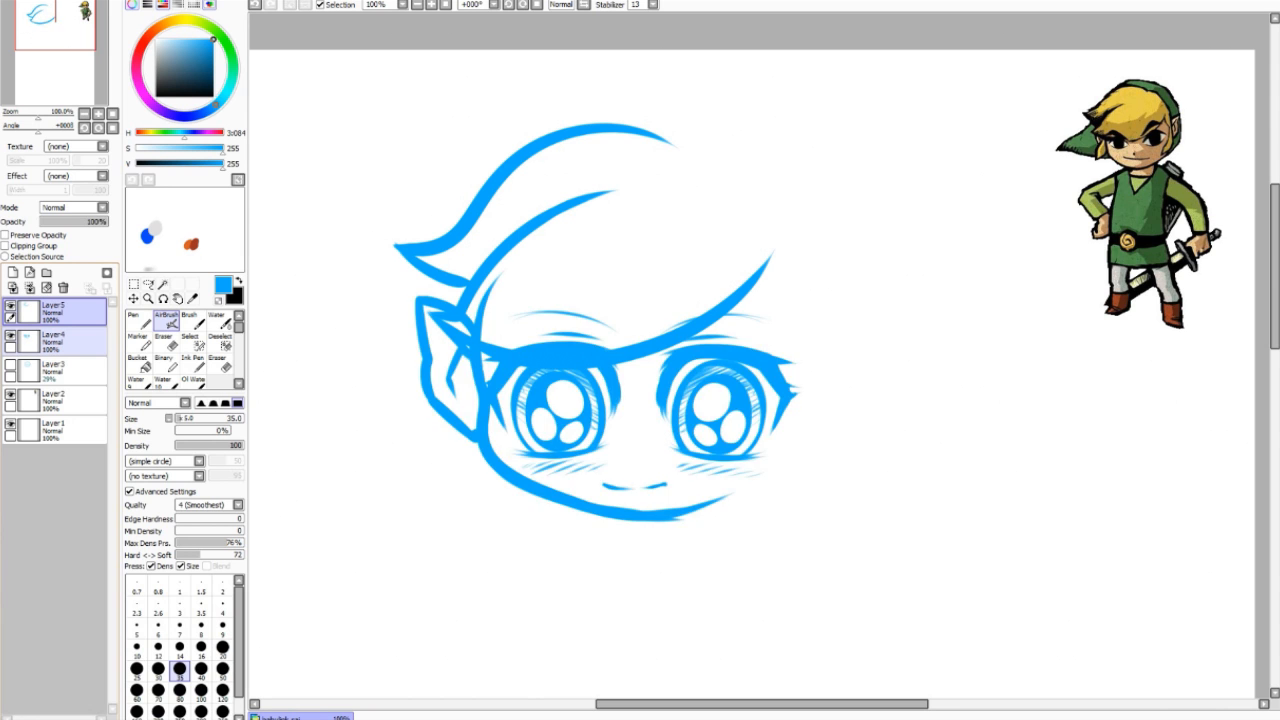
pyautogui.click(10, 336)
pyautogui.press('e')
pyautogui.moveTo(609, 195); pyautogui.dragTo(513, 247)
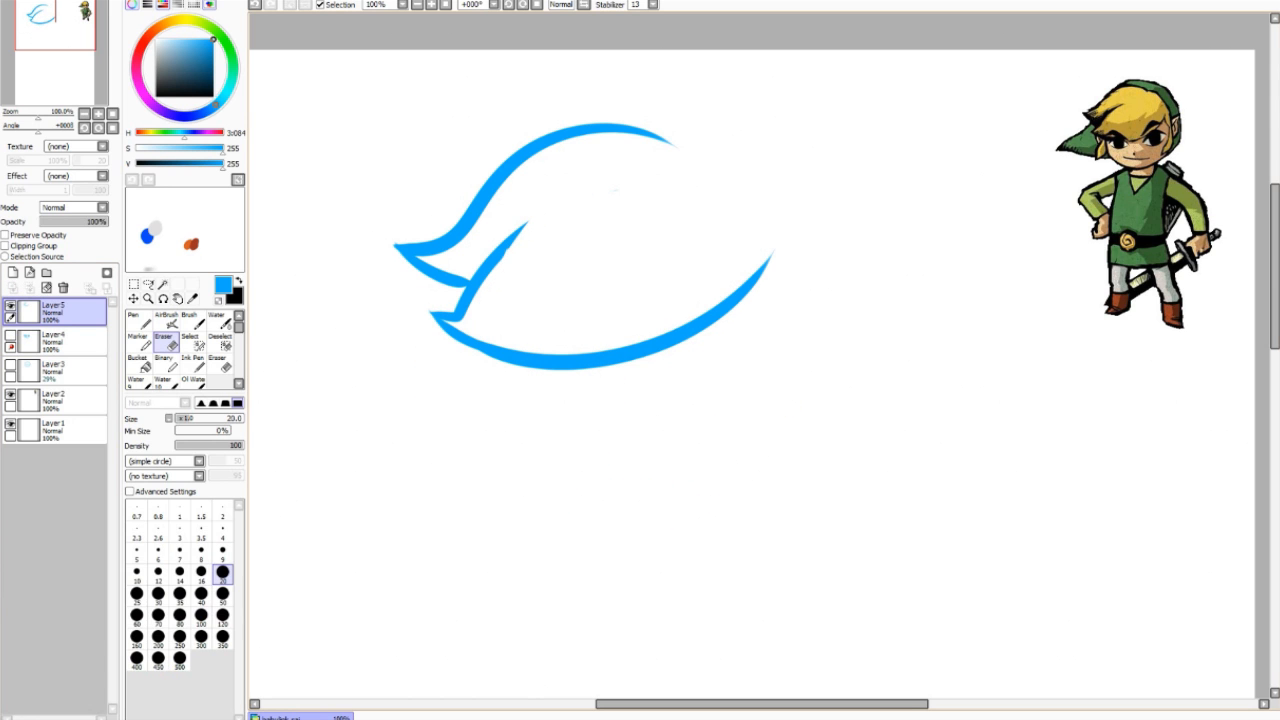
pyautogui.press('e')
# Step: Extend the hat outline down the right side, draw hair down both face sides, and trim the top right
pyautogui.click(10, 336)
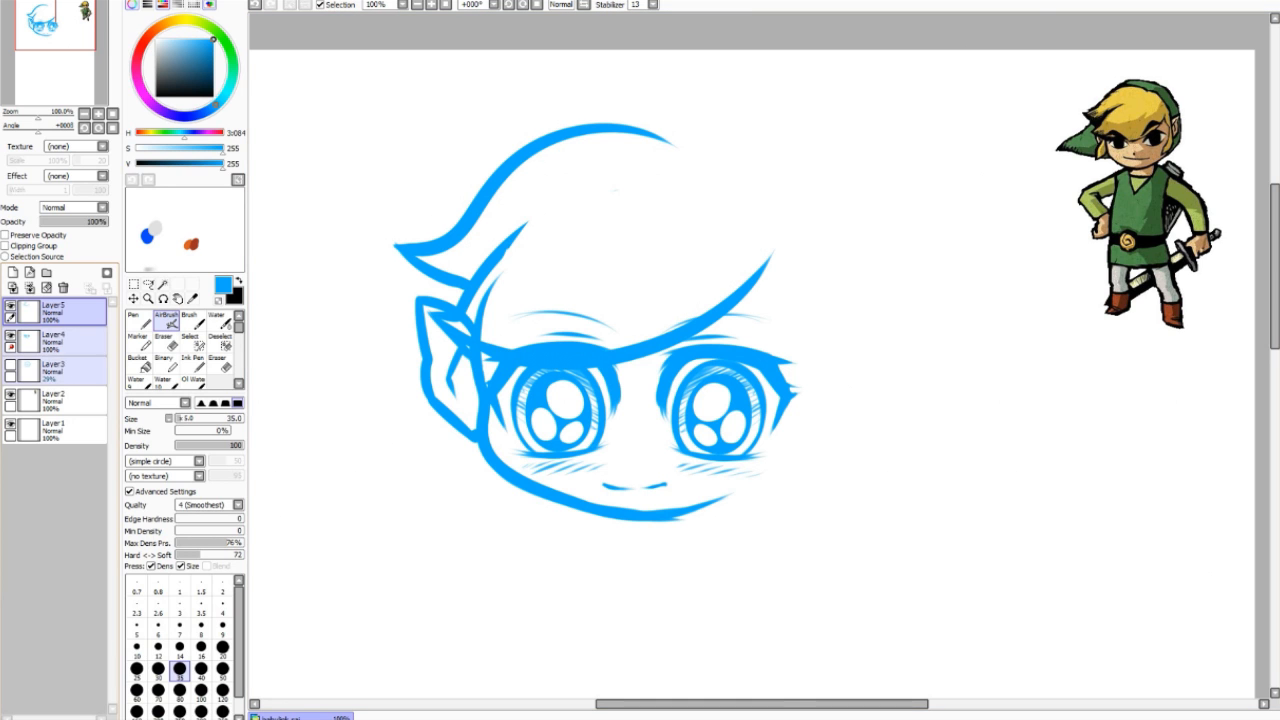
pyautogui.moveTo(632, 126)
pyautogui.mouseDown()
pyautogui.moveTo(790, 214)
pyautogui.moveTo(795, 268)
pyautogui.mouseUp()
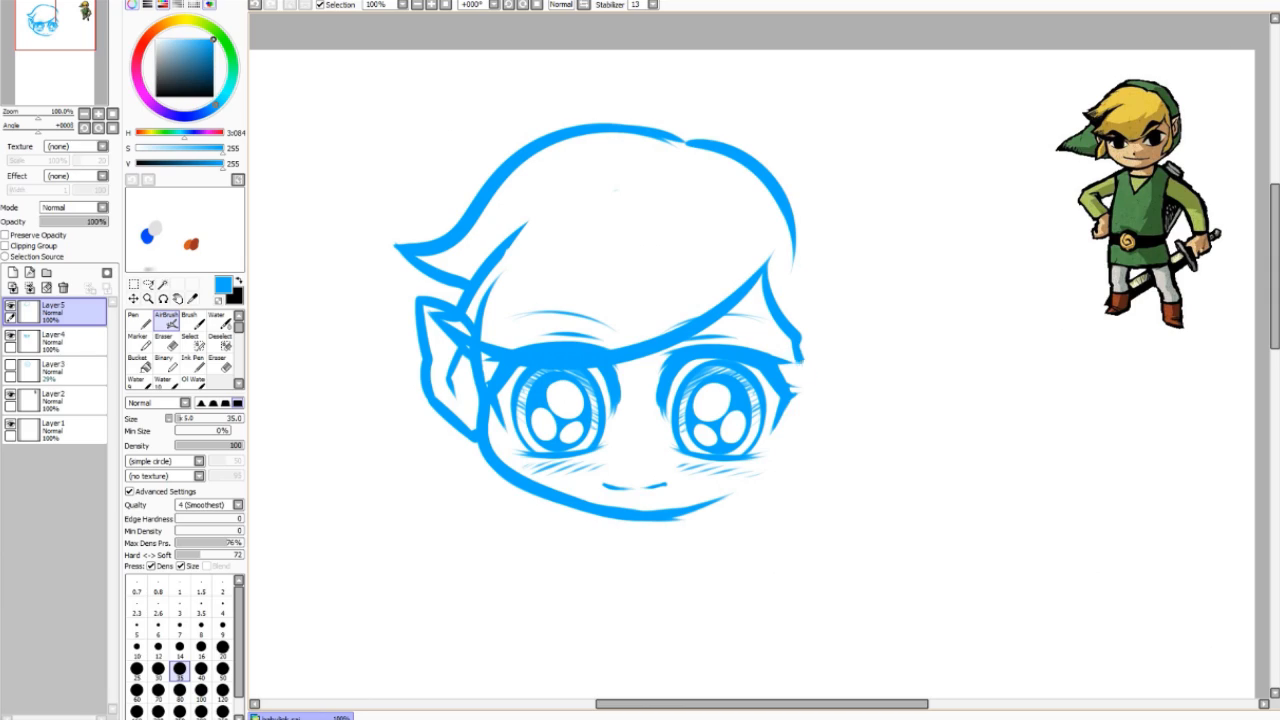
pyautogui.moveTo(805, 352)
pyautogui.mouseDown()
pyautogui.moveTo(790, 432)
pyautogui.moveTo(732, 557)
pyautogui.moveTo(795, 507)
pyautogui.moveTo(830, 388)
pyautogui.mouseUp()
pyautogui.moveTo(468, 358)
pyautogui.mouseDown()
pyautogui.moveTo(445, 525)
pyautogui.moveTo(497, 465)
pyautogui.mouseUp()
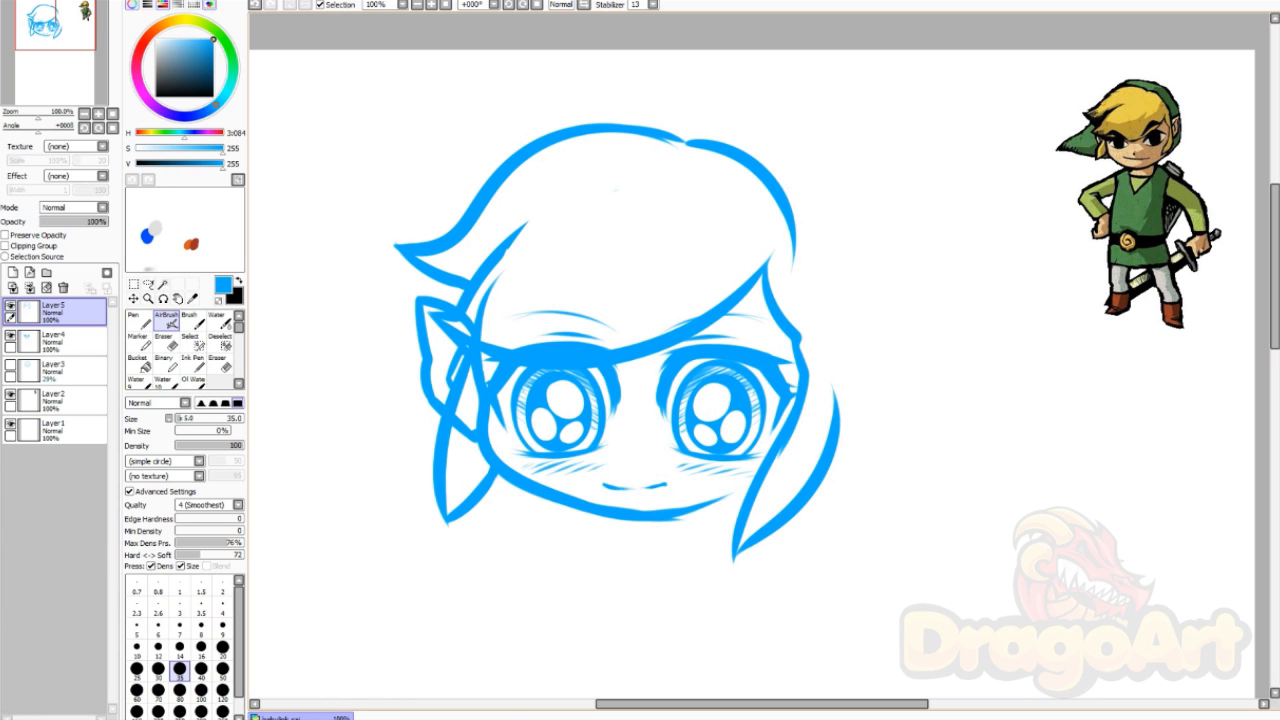
pyautogui.moveTo(488, 491); pyautogui.dragTo(498, 475)
pyautogui.press('e')
pyautogui.moveTo(780, 198); pyautogui.dragTo(793, 250)
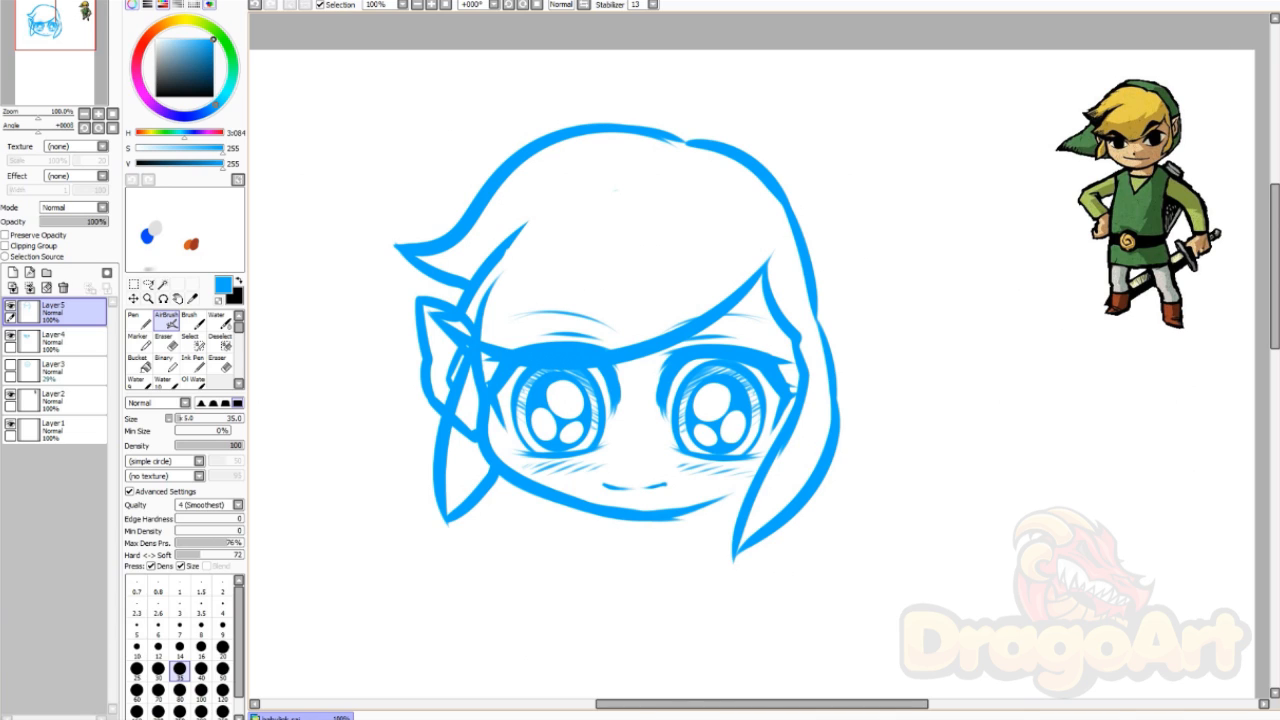
# Step: Try erasing stray hair lines near the ear on Layer 4, then undo the erasures
pyautogui.press('e')
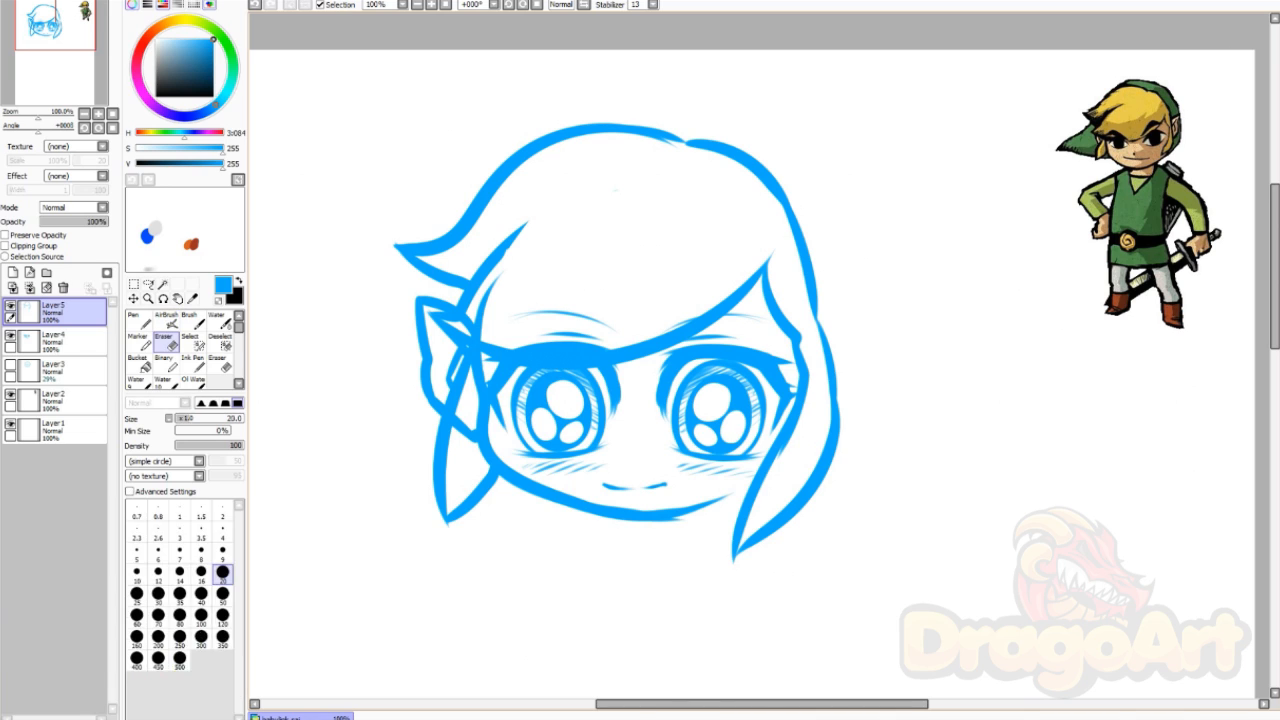
pyautogui.click(68, 342)
pyautogui.moveTo(483, 318)
pyautogui.mouseDown()
pyautogui.moveTo(498, 280)
pyautogui.moveTo(466, 328)
pyautogui.moveTo(479, 341)
pyautogui.mouseUp()
pyautogui.hotkey('ctrl', 'z')
pyautogui.click(166, 321)
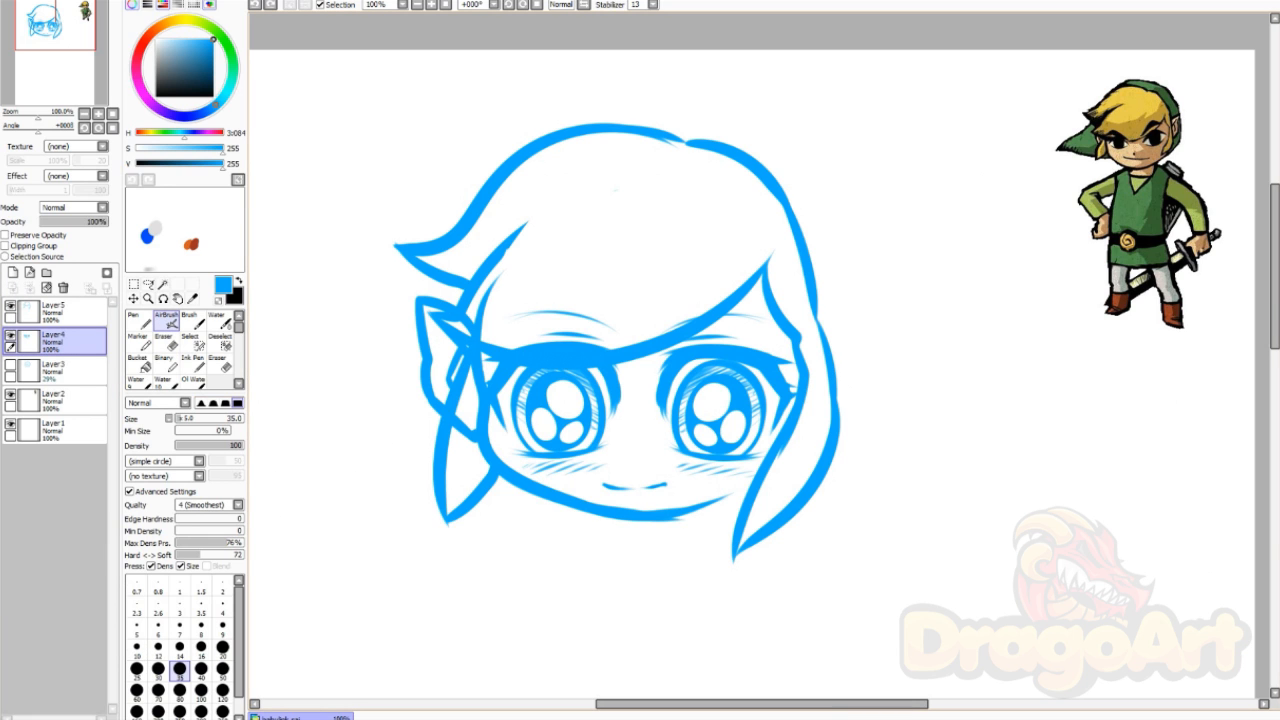
pyautogui.press('e')
pyautogui.moveTo(482, 322)
pyautogui.mouseDown()
pyautogui.moveTo(498, 280)
pyautogui.moveTo(468, 334)
pyautogui.moveTo(461, 422)
pyautogui.moveTo(477, 432)
pyautogui.mouseUp()
pyautogui.hotkey('ctrl', 'z')
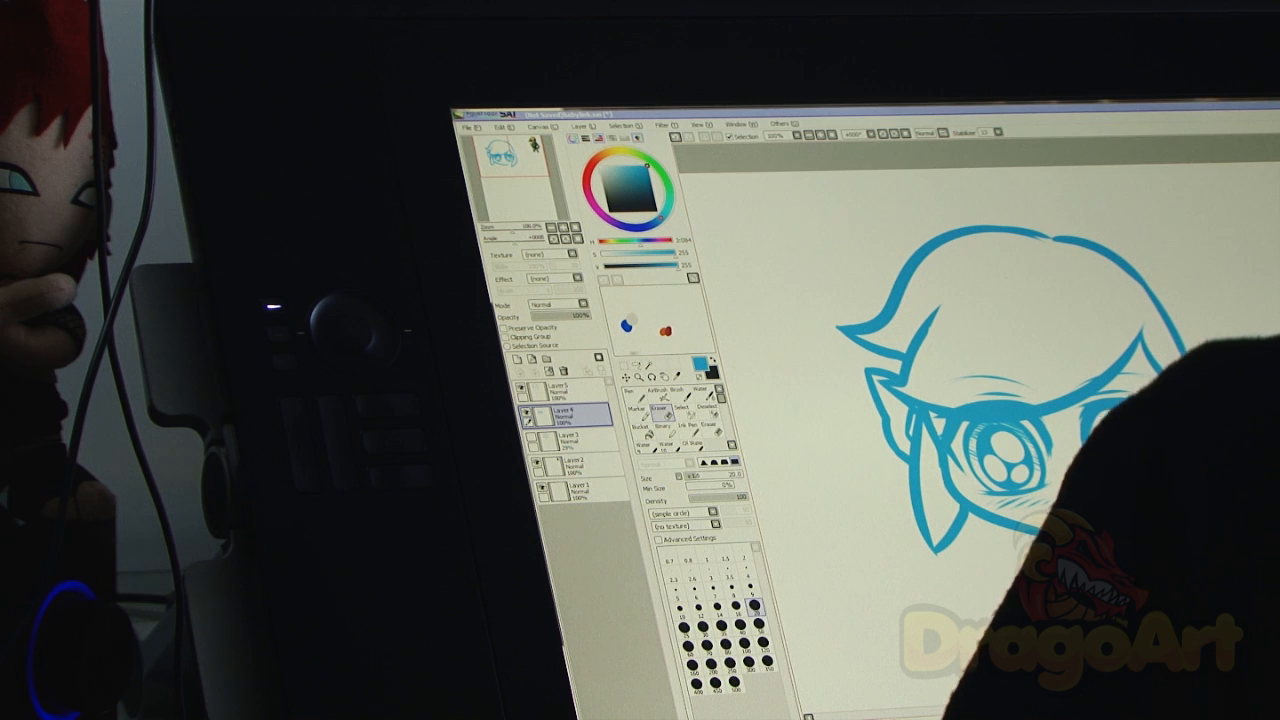
pyautogui.press('b')
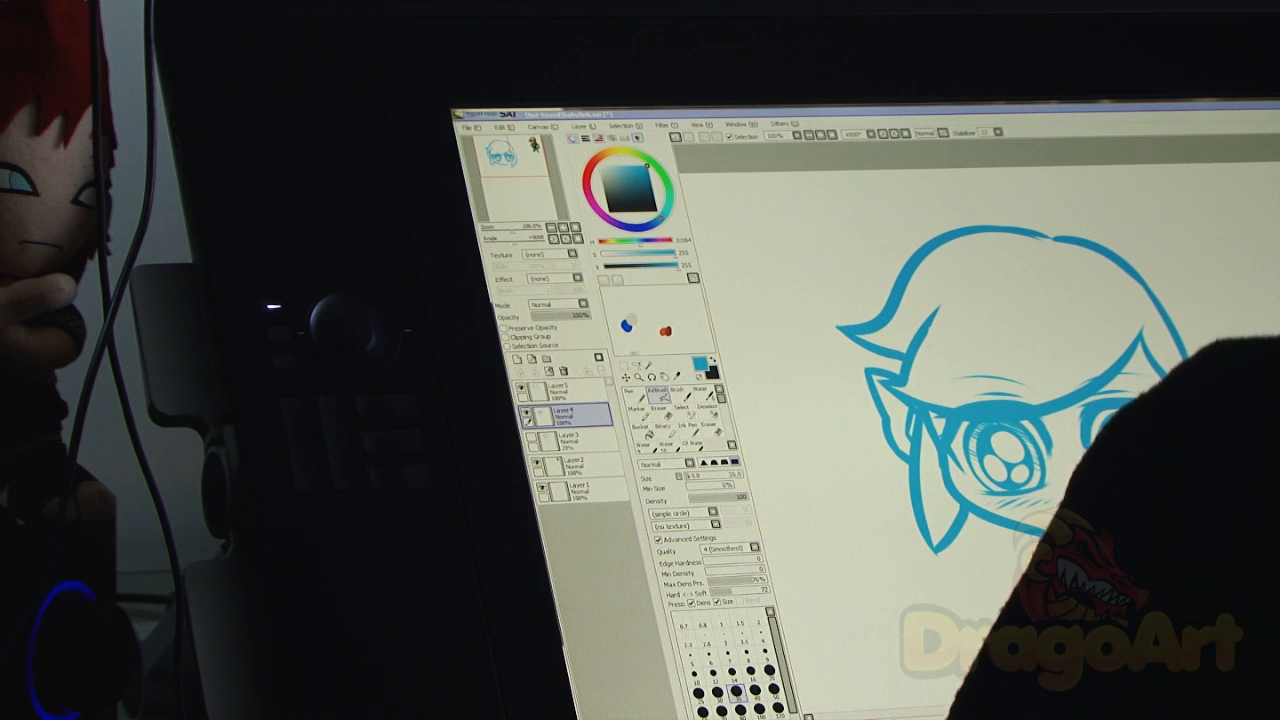
# Step: On Layer 5, trace the top-right hair outline down the side of the head
pyautogui.click(568, 390)
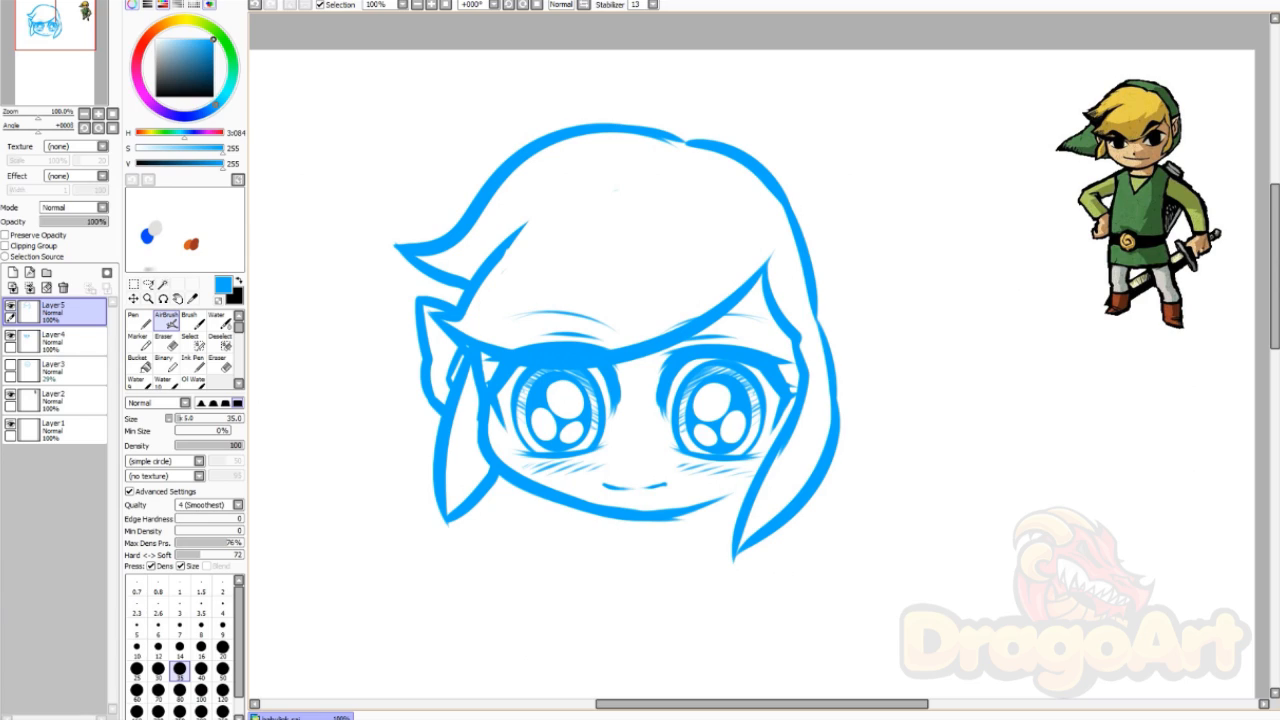
pyautogui.moveTo(532, 143)
pyautogui.mouseDown()
pyautogui.moveTo(632, 109)
pyautogui.moveTo(813, 168)
pyautogui.moveTo(834, 188)
pyautogui.mouseUp()
pyautogui.hotkey('ctrl', 'z')
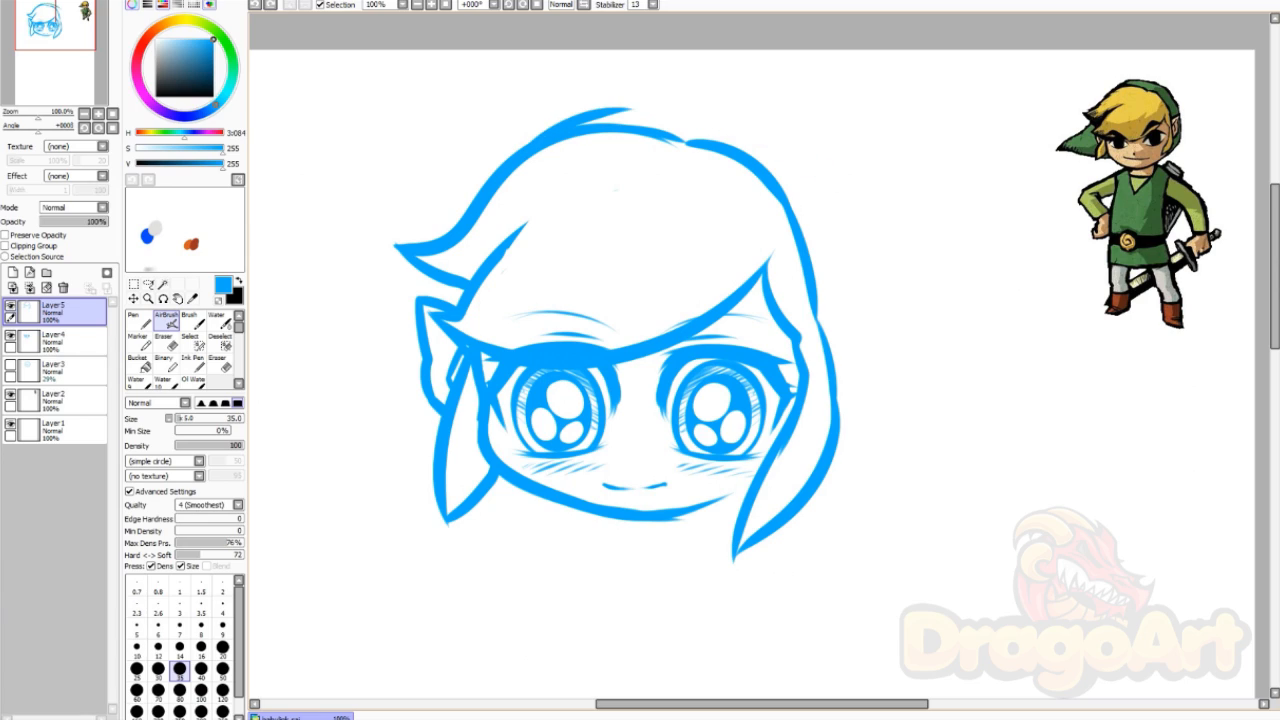
pyautogui.moveTo(610, 108)
pyautogui.mouseDown()
pyautogui.moveTo(852, 250)
pyautogui.moveTo(840, 385)
pyautogui.mouseUp()
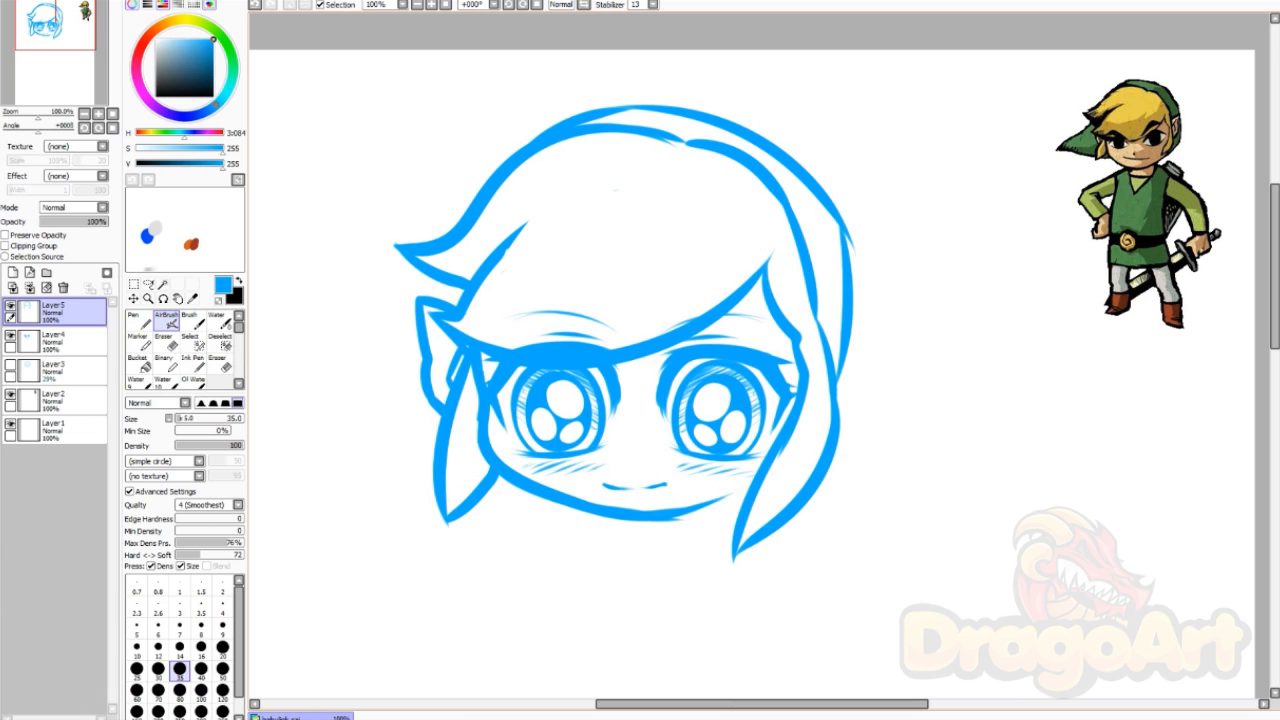
# Step: Draw the long swept lower-left hair strand and the pointed ear right of the head
pyautogui.moveTo(440, 280); pyautogui.dragTo(290, 376)
pyautogui.moveTo(290, 376)
pyautogui.mouseDown()
pyautogui.moveTo(268, 436)
pyautogui.moveTo(432, 466)
pyautogui.mouseUp()
pyautogui.hotkey('ctrl', 'z')
pyautogui.moveTo(274, 418); pyautogui.dragTo(432, 468)
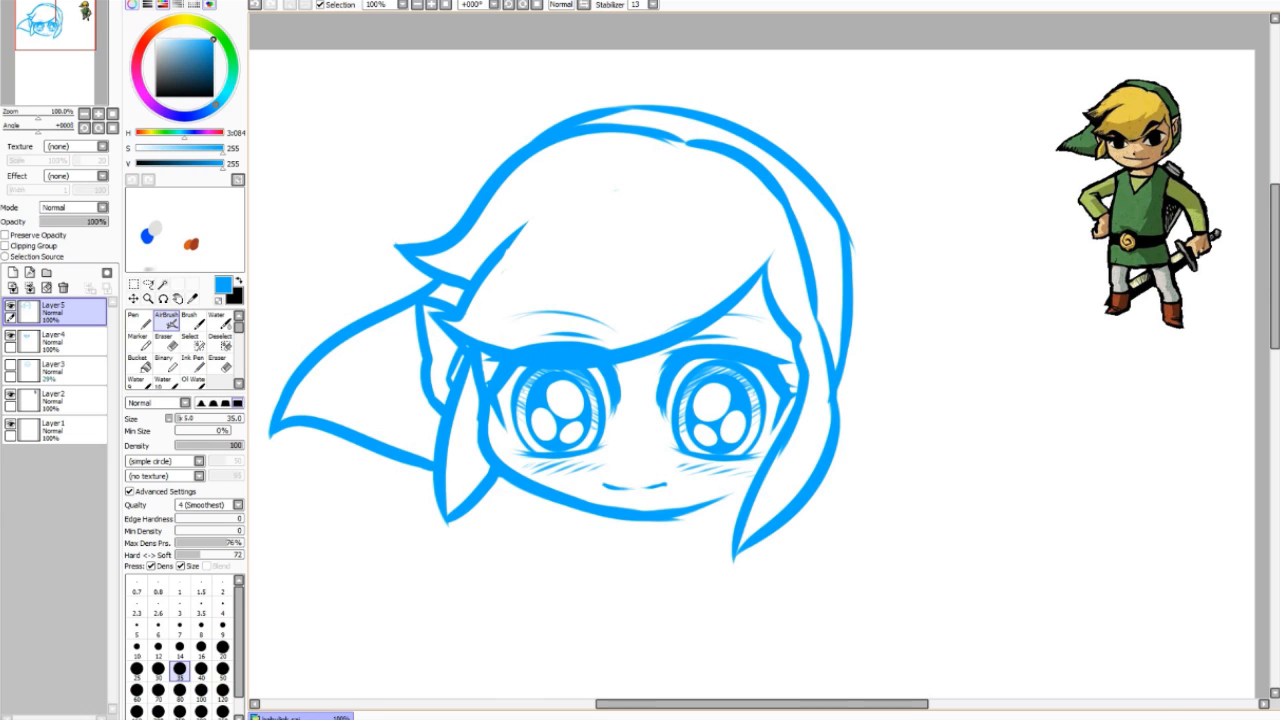
pyautogui.moveTo(818, 310)
pyautogui.mouseDown()
pyautogui.moveTo(862, 318)
pyautogui.moveTo(840, 400)
pyautogui.mouseUp()
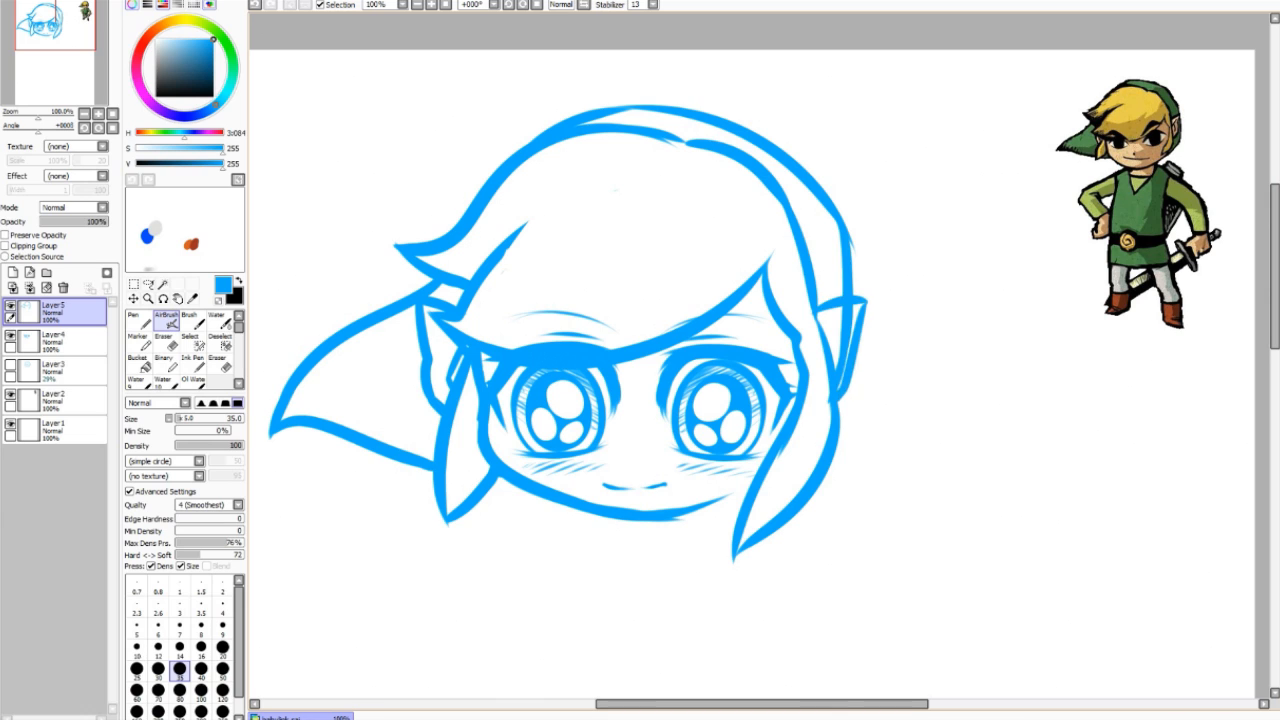
# Step: Touch up the inner lines of the right ear with Eraser and AirBrush
pyautogui.press('e')
pyautogui.moveTo(846, 306); pyautogui.dragTo(840, 378)
pyautogui.press('b')
pyautogui.moveTo(846, 315)
pyautogui.mouseDown()
pyautogui.moveTo(824, 334)
pyautogui.moveTo(835, 368)
pyautogui.mouseUp()
pyautogui.hotkey('ctrl', 'z')
pyautogui.press('space')
pyautogui.moveTo(640, 400); pyautogui.dragTo(640, 365)
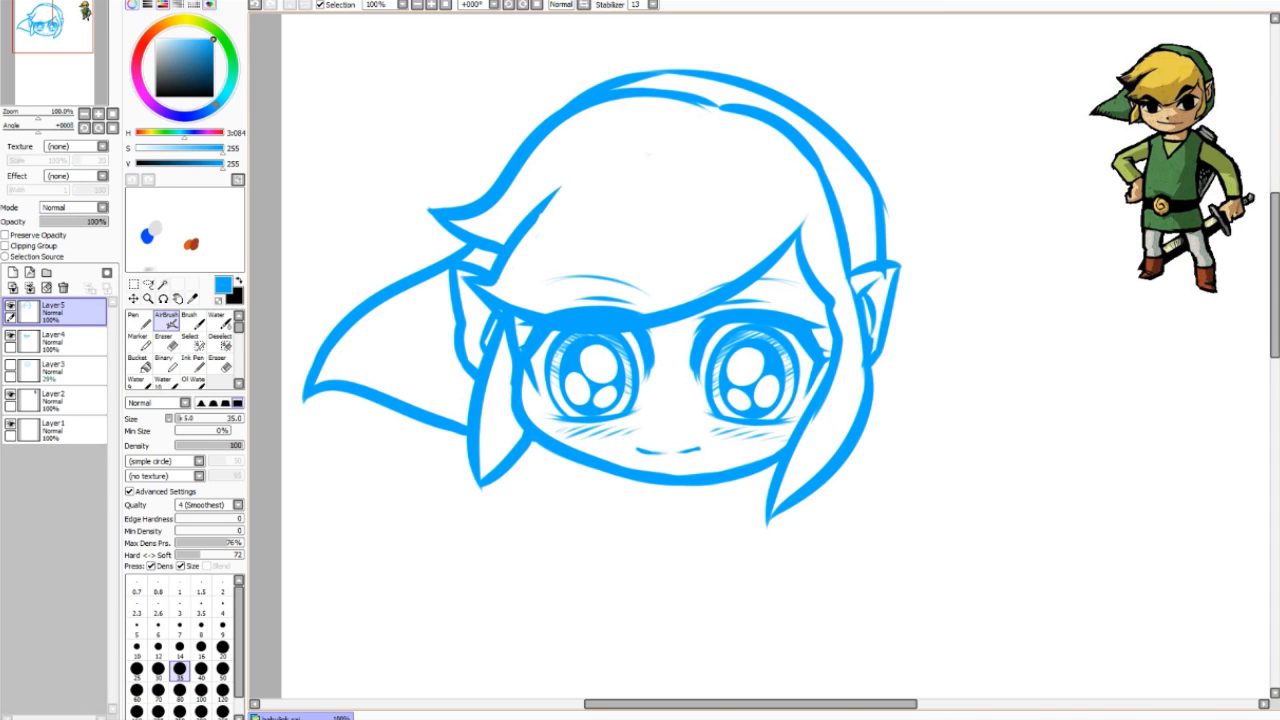
# Step: Merge Layer 5 down into Layer 4 and thicken the lower-right jaw line
pyautogui.hotkey('ctrl', 'e')
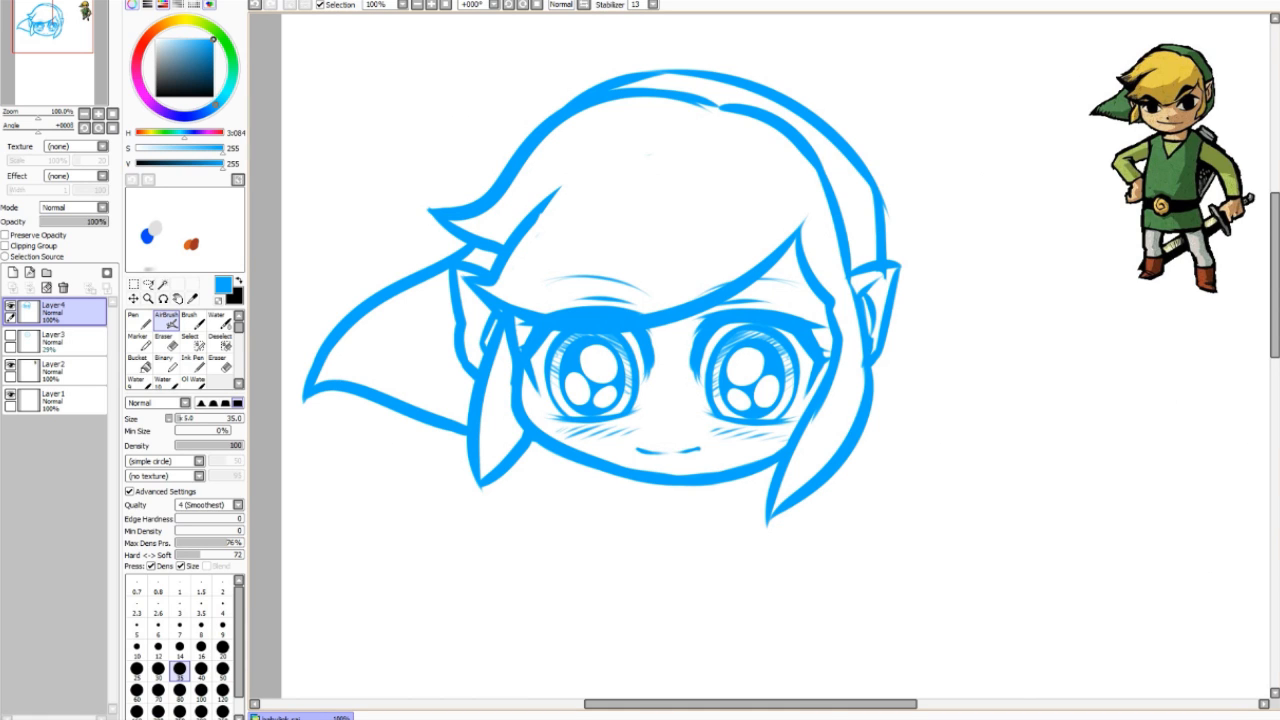
pyautogui.moveTo(716, 475); pyautogui.dragTo(778, 457)
pyautogui.press('space')
pyautogui.moveTo(700, 300); pyautogui.dragTo(696, 263)
pyautogui.press('space')
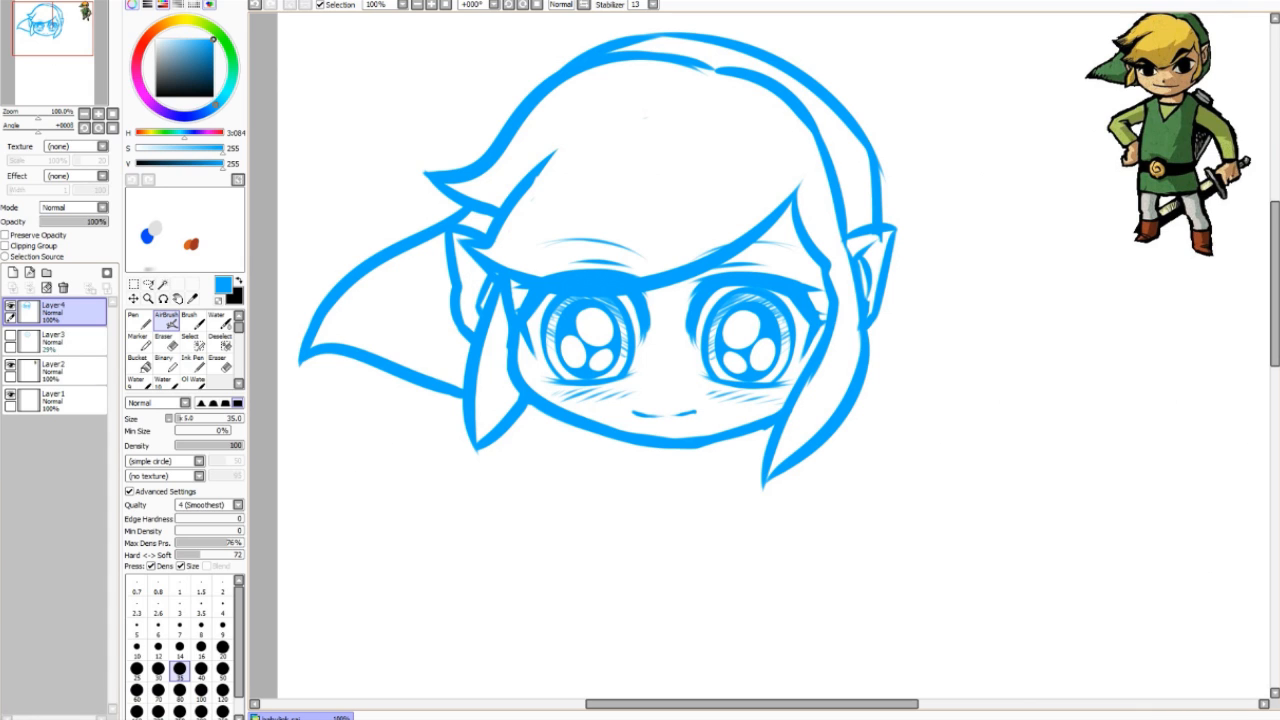
# Step: Delete the hidden Layer3 and add a new empty layer for the body
pyautogui.click(73, 341)
pyautogui.click(63, 288)
pyautogui.click(13, 273)
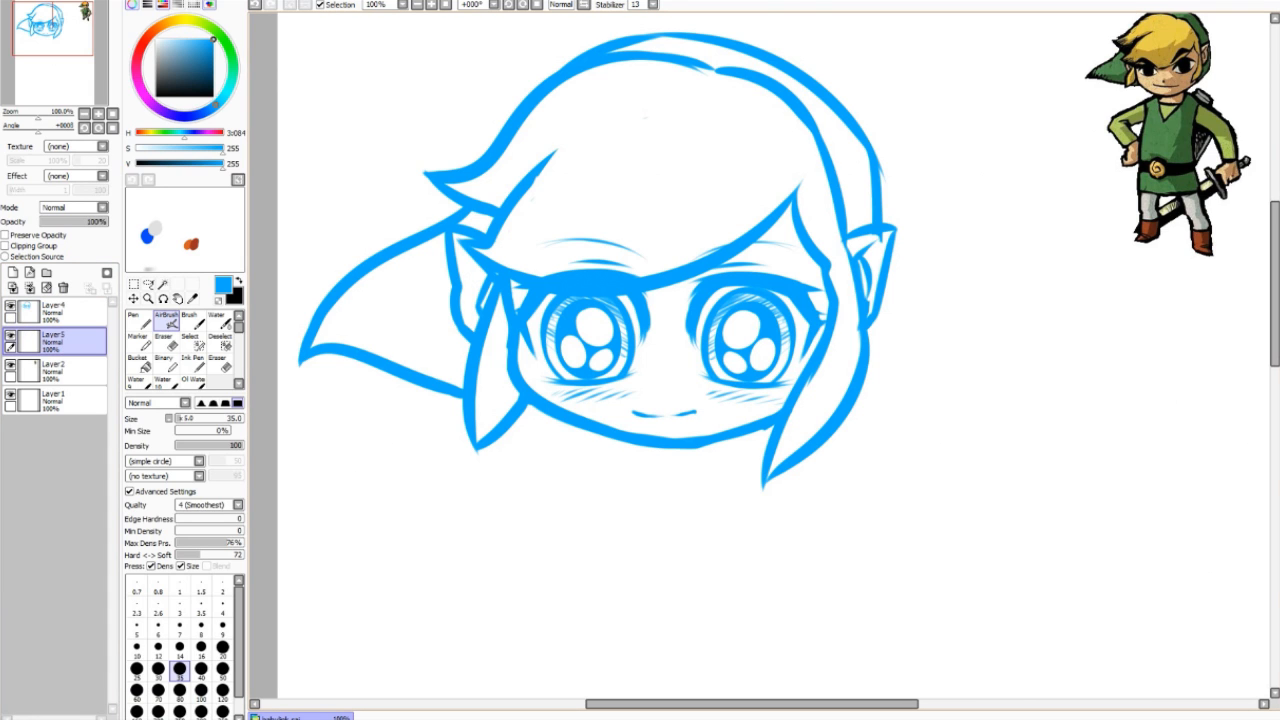
# Step: Sketch the neck under the face and a tall oval body outline, redoing failed strokes
pyautogui.moveTo(594, 433)
pyautogui.mouseDown()
pyautogui.moveTo(784, 492)
pyautogui.moveTo(758, 442)
pyautogui.moveTo(553, 528)
pyautogui.moveTo(779, 470)
pyautogui.moveTo(790, 526)
pyautogui.mouseUp()
pyautogui.hotkey('ctrl', 'z')
pyautogui.moveTo(590, 432)
pyautogui.mouseDown()
pyautogui.moveTo(562, 476)
pyautogui.moveTo(496, 530)
pyautogui.moveTo(490, 490)
pyautogui.mouseUp()
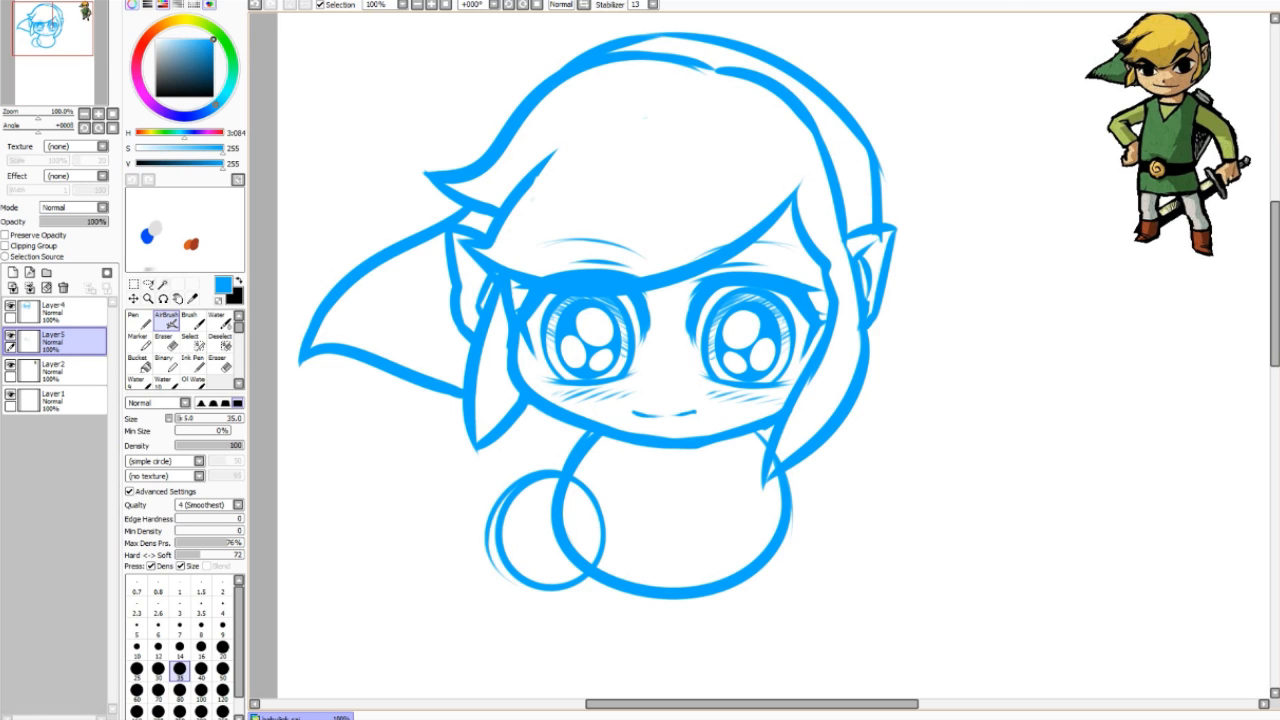
pyautogui.hotkey('ctrl', 'z')
pyautogui.moveTo(568, 479)
pyautogui.mouseDown()
pyautogui.moveTo(500, 504)
pyautogui.moveTo(486, 560)
pyautogui.moveTo(435, 534)
pyautogui.moveTo(440, 492)
pyautogui.moveTo(547, 544)
pyautogui.mouseUp()
pyautogui.hotkey('ctrl', 'z')
pyautogui.moveTo(486, 452); pyautogui.dragTo(486, 602)
pyautogui.moveTo(500, 457)
pyautogui.mouseDown()
pyautogui.moveTo(536, 587)
pyautogui.moveTo(460, 588)
pyautogui.mouseUp()
pyautogui.moveTo(540, 526)
pyautogui.mouseDown()
pyautogui.moveTo(502, 449)
pyautogui.moveTo(441, 549)
pyautogui.moveTo(438, 531)
pyautogui.mouseUp()
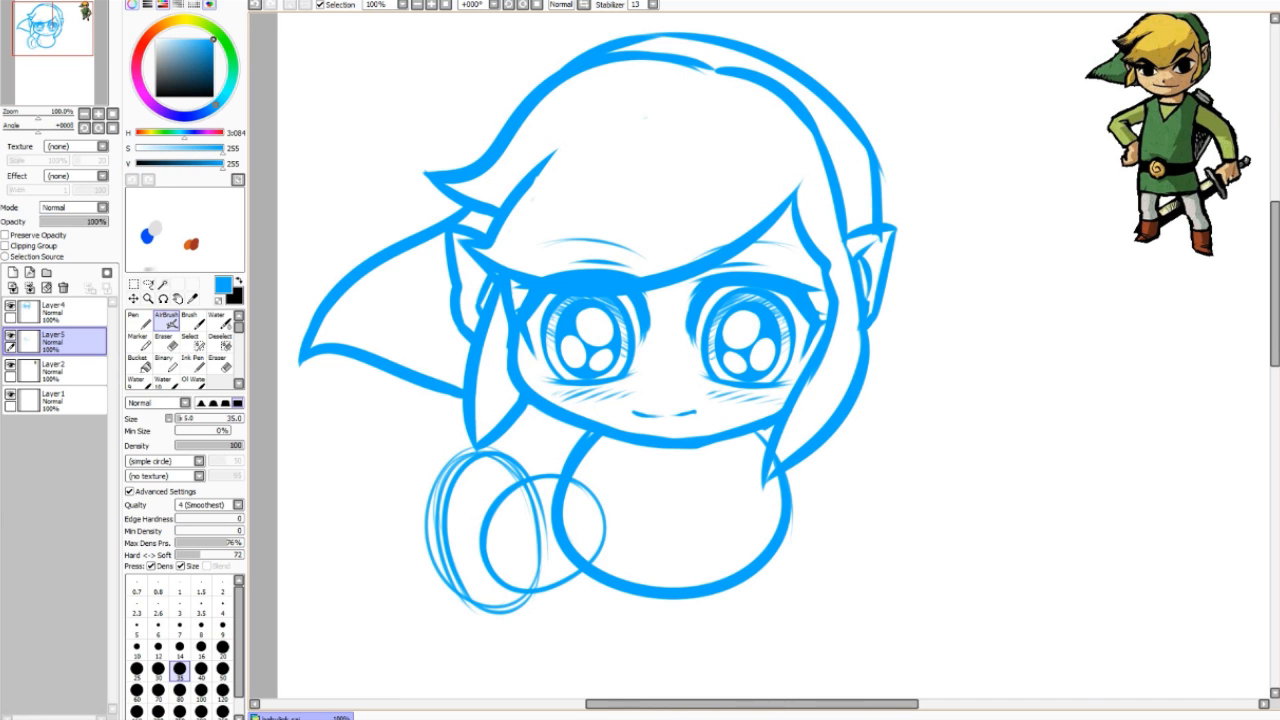
# Step: Add an arc below the small circle and an arm stroke from the head outline
pyautogui.moveTo(536, 600); pyautogui.dragTo(584, 573)
pyautogui.moveTo(586, 432); pyautogui.dragTo(545, 471)
pyautogui.hotkey('ctrl', 'z')
pyautogui.moveTo(586, 433); pyautogui.dragTo(541, 474)
pyautogui.hotkey('ctrl', 'z')
pyautogui.moveTo(585, 434); pyautogui.dragTo(543, 474)
# Step: Draw the collar and belt bands across the body with a round buckle
pyautogui.moveTo(598, 493); pyautogui.dragTo(762, 486)
pyautogui.hotkey('ctrl', 'z')
pyautogui.moveTo(592, 493); pyautogui.dragTo(764, 484)
pyautogui.moveTo(604, 518); pyautogui.dragTo(779, 503)
pyautogui.hotkey('ctrl', 'z')
pyautogui.hotkey('ctrl', 'z')
pyautogui.hotkey('ctrl', 'z')
pyautogui.moveTo(590, 490); pyautogui.dragTo(762, 486)
pyautogui.moveTo(606, 526); pyautogui.dragTo(780, 515)
pyautogui.hotkey('ctrl', 'z')
pyautogui.moveTo(608, 496); pyautogui.dragTo(779, 493)
pyautogui.hotkey('ctrl', 'z')
pyautogui.moveTo(672, 491)
pyautogui.mouseDown()
pyautogui.moveTo(662, 528)
pyautogui.moveTo(671, 511)
pyautogui.mouseUp()
pyautogui.hotkey('ctrl', 'z')
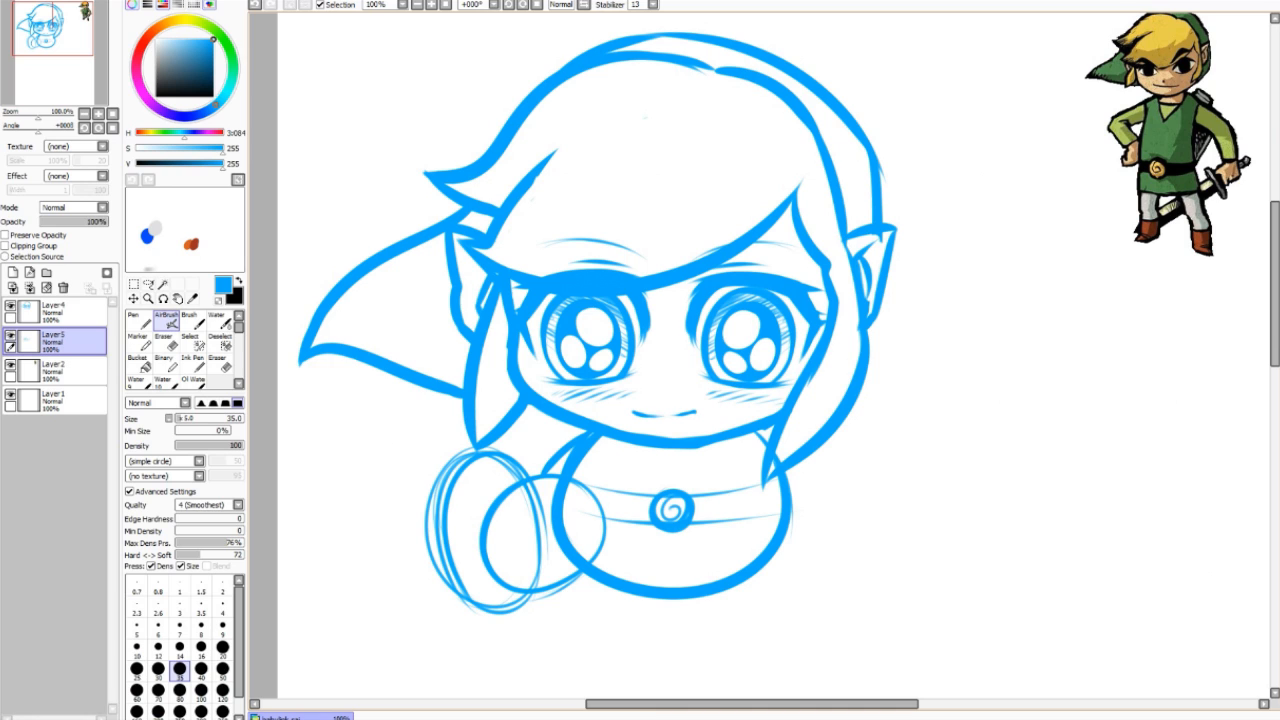
# Step: Draw the V collar's right side and a thick lower-left body outline
pyautogui.moveTo(692, 448); pyautogui.dragTo(674, 474)
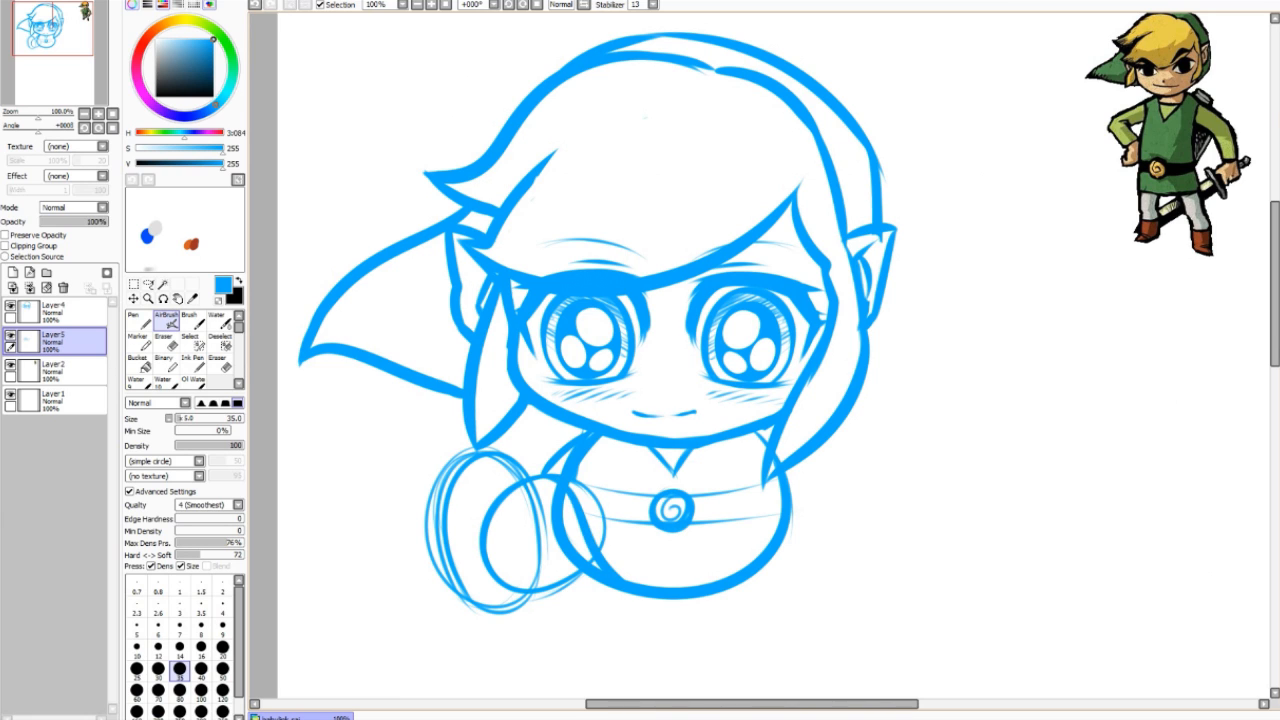
pyautogui.moveTo(552, 479); pyautogui.dragTo(648, 596)
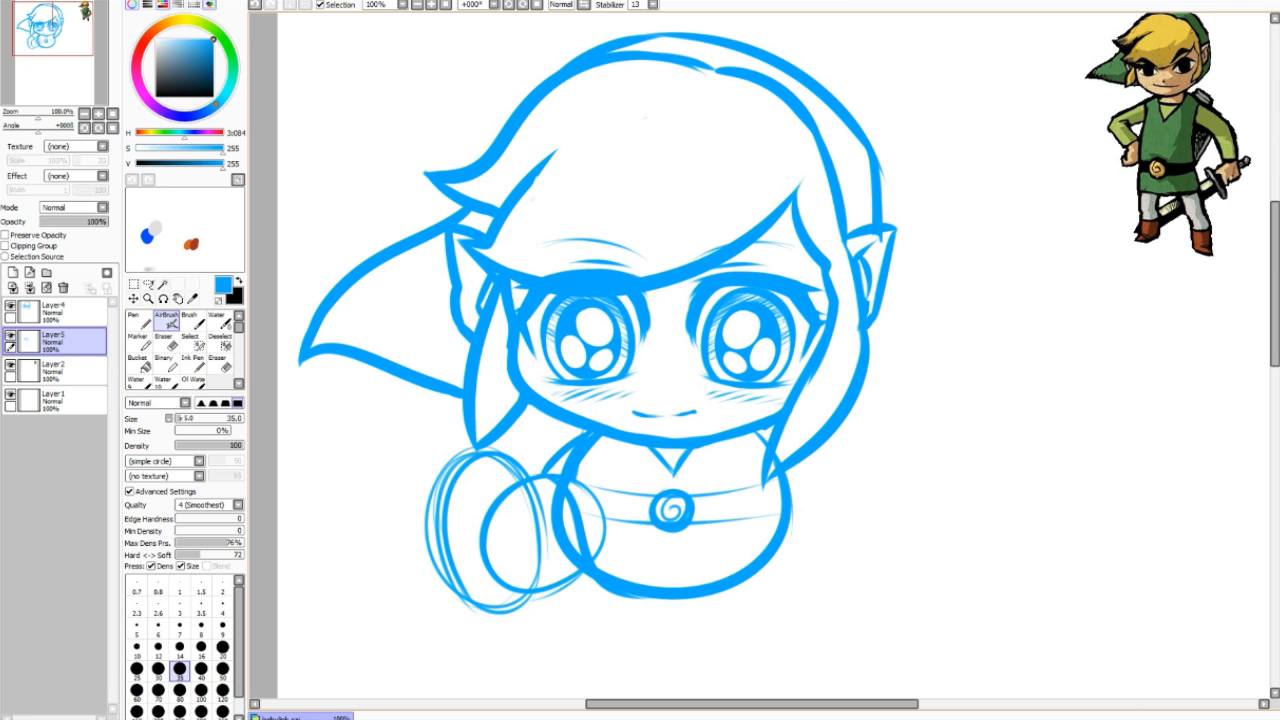
pyautogui.hotkey('ctrl', 'z')
pyautogui.moveTo(560, 484); pyautogui.dragTo(698, 598)
pyautogui.hotkey('ctrl', 'z')
pyautogui.moveTo(552, 480)
pyautogui.mouseDown()
pyautogui.moveTo(680, 602)
pyautogui.moveTo(720, 598)
pyautogui.mouseUp()
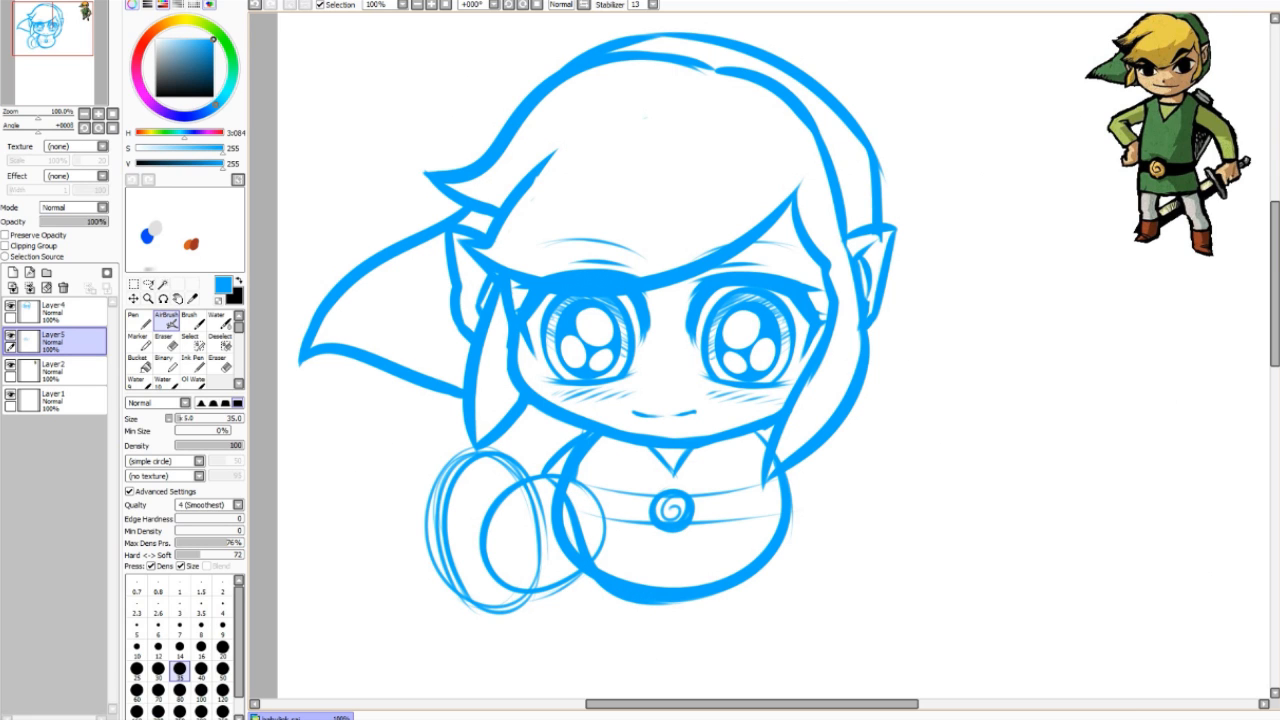
# Step: Erase the circle's lower-right arc, add tunic fold lines, and strengthen the bottom outline
pyautogui.press('e')
pyautogui.moveTo(602, 540)
pyautogui.mouseDown()
pyautogui.moveTo(610, 571)
pyautogui.moveTo(646, 584)
pyautogui.moveTo(722, 578)
pyautogui.mouseUp()
pyautogui.press('b')
pyautogui.moveTo(610, 547)
pyautogui.mouseDown()
pyautogui.moveTo(681, 573)
pyautogui.moveTo(718, 541)
pyautogui.moveTo(694, 573)
pyautogui.moveTo(710, 543)
pyautogui.moveTo(712, 562)
pyautogui.mouseUp()
pyautogui.hotkey('ctrl', 'z')
pyautogui.hotkey('ctrl', 'z')
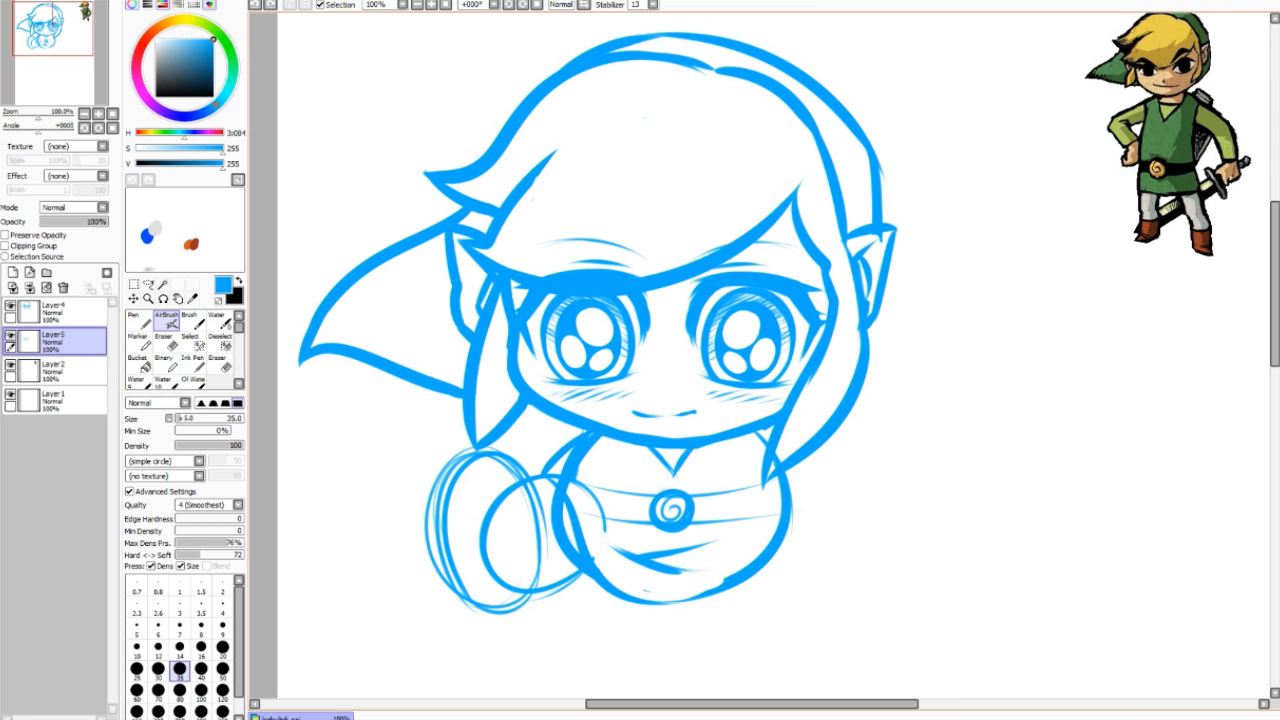
pyautogui.moveTo(612, 598); pyautogui.dragTo(738, 588)
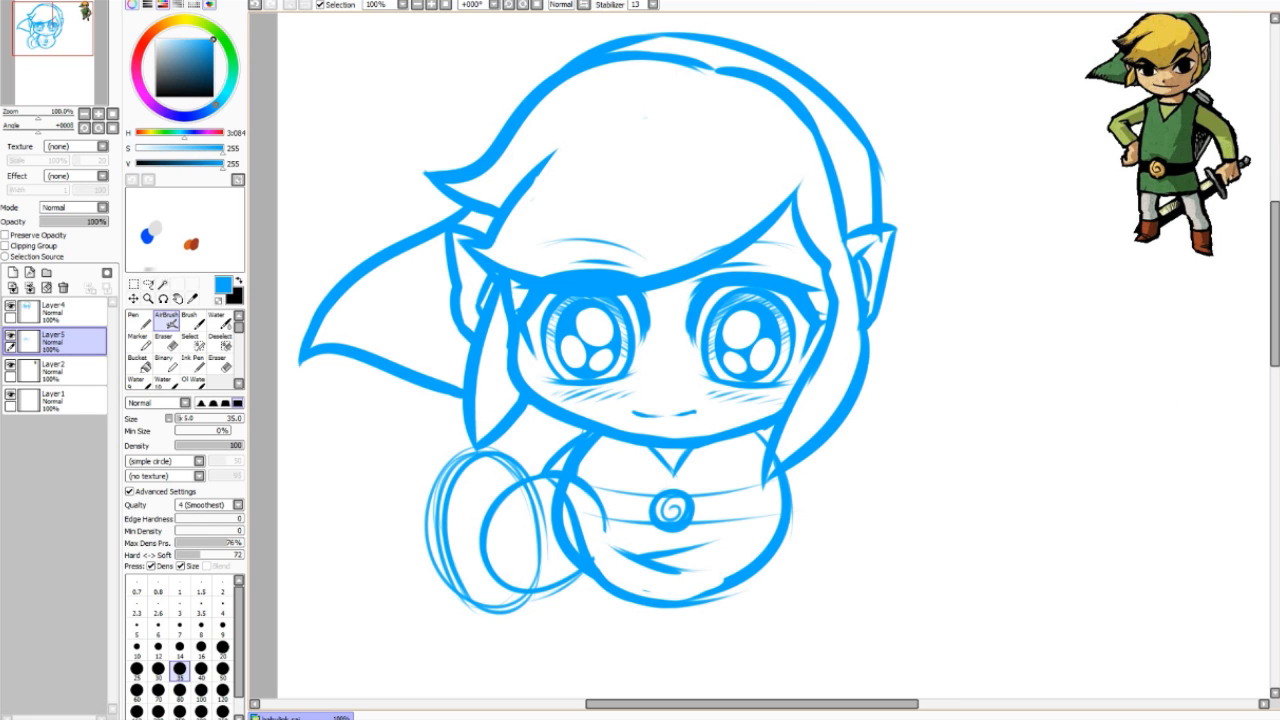
# Step: Erase excess arm and shoulder lines, then add short strokes on the tunic and shoulder
pyautogui.press('e')
pyautogui.moveTo(558, 480); pyautogui.dragTo(606, 527)
pyautogui.moveTo(592, 498); pyautogui.dragTo(612, 534)
pyautogui.moveTo(555, 479)
pyautogui.mouseDown()
pyautogui.moveTo(535, 492)
pyautogui.moveTo(554, 489)
pyautogui.mouseUp()
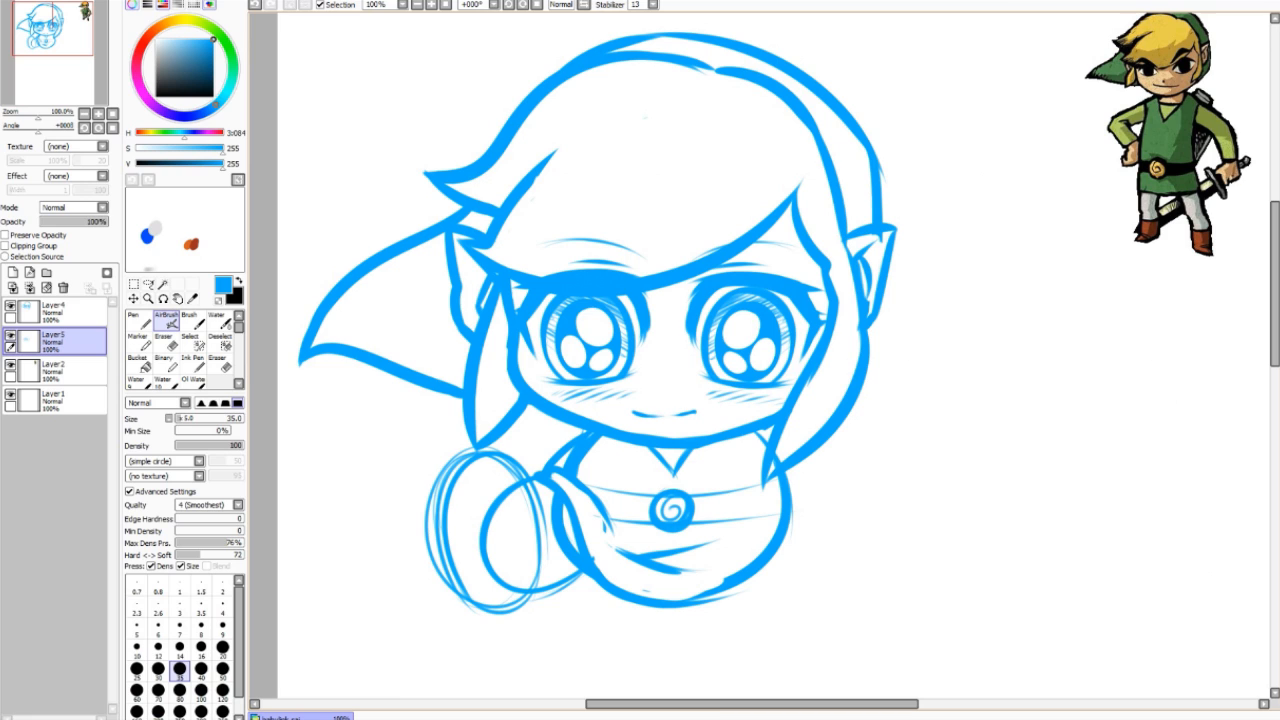
# Step: Lasso the round hand sketch and move it slightly down and right
pyautogui.click(148, 285)
pyautogui.moveTo(373, 517)
pyautogui.mouseDown()
pyautogui.moveTo(412, 626)
pyautogui.moveTo(580, 604)
pyautogui.moveTo(614, 545)
pyautogui.moveTo(596, 492)
pyautogui.moveTo(512, 450)
pyautogui.moveTo(420, 450)
pyautogui.mouseUp()
pyautogui.moveTo(510, 530); pyautogui.dragTo(518, 546)
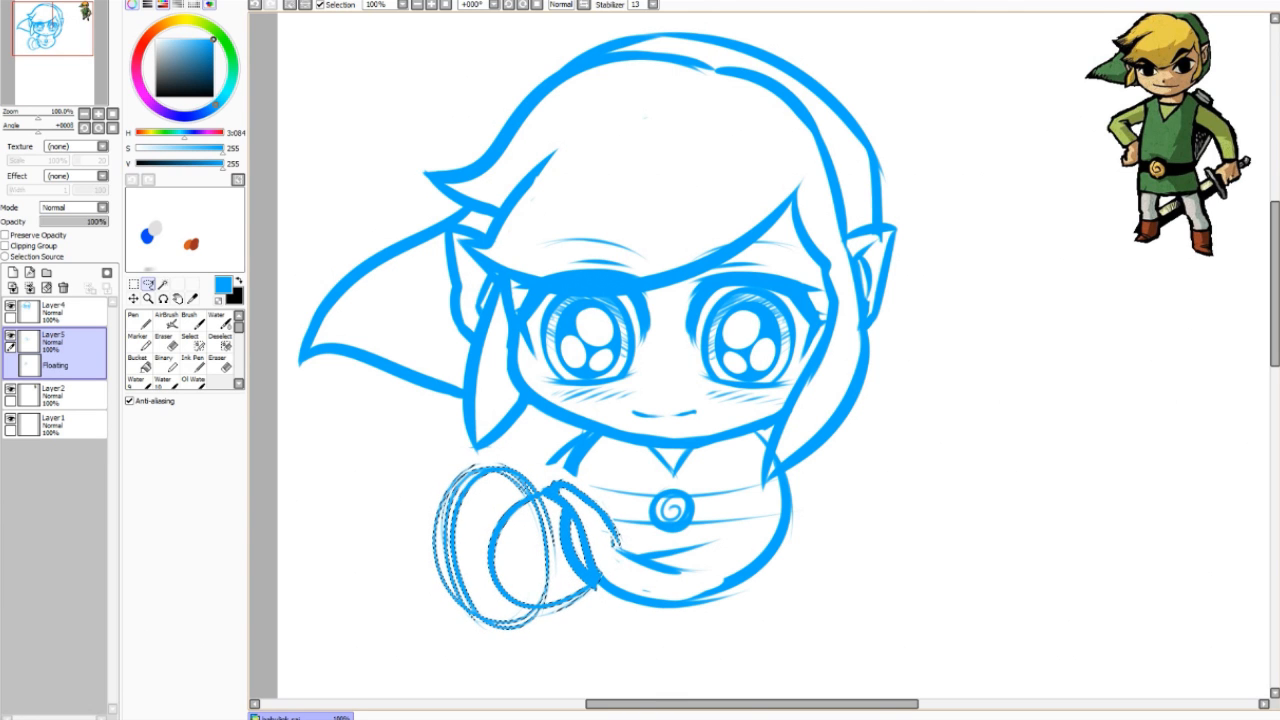
pyautogui.hotkey('ctrl', 'd')
# Step: Erase stray bits at the lower left, thin the arm line, and darken the shoulder under the chin
pyautogui.click(166, 321)
pyautogui.click(166, 342)
pyautogui.moveTo(602, 548); pyautogui.dragTo(634, 589)
pyautogui.moveTo(564, 511); pyautogui.dragTo(580, 571)
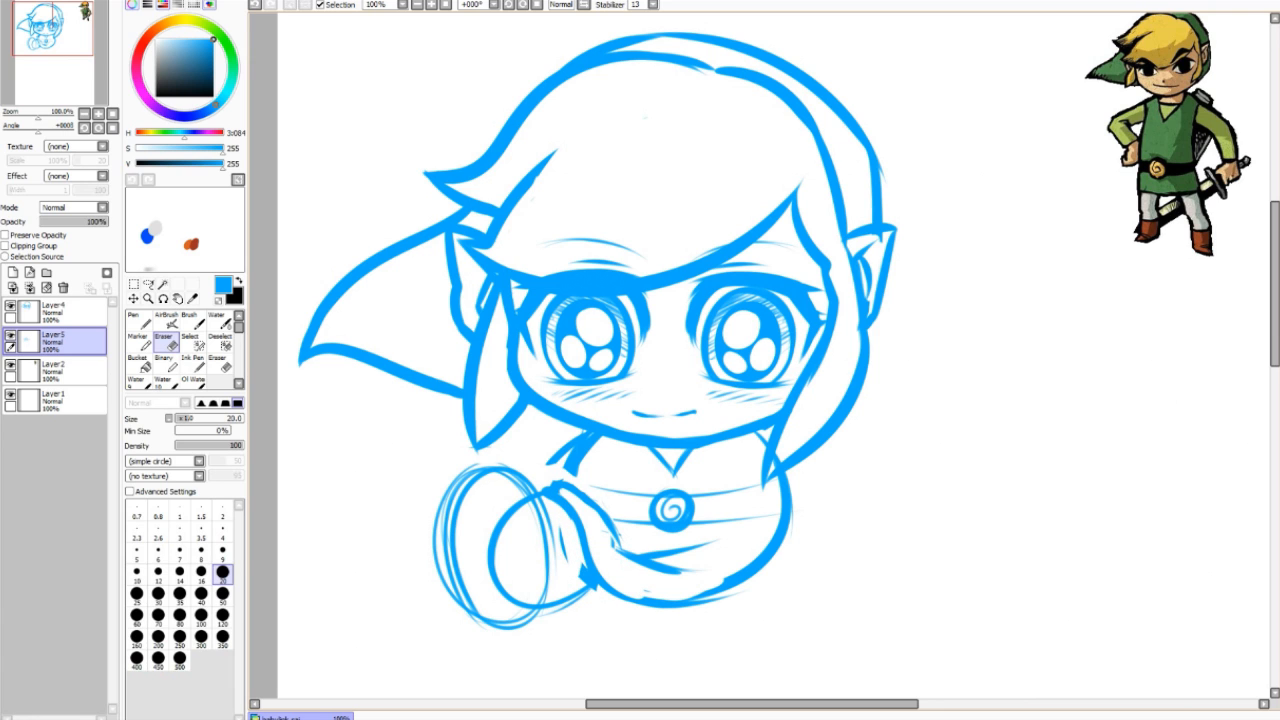
pyautogui.press('b')
pyautogui.moveTo(592, 446)
pyautogui.mouseDown()
pyautogui.moveTo(566, 482)
pyautogui.moveTo(582, 474)
pyautogui.moveTo(546, 464)
pyautogui.moveTo(590, 436)
pyautogui.moveTo(548, 484)
pyautogui.mouseUp()
pyautogui.press('e')
pyautogui.press('b')
pyautogui.press('e')
pyautogui.press('b')
pyautogui.moveTo(595, 433); pyautogui.dragTo(589, 442)
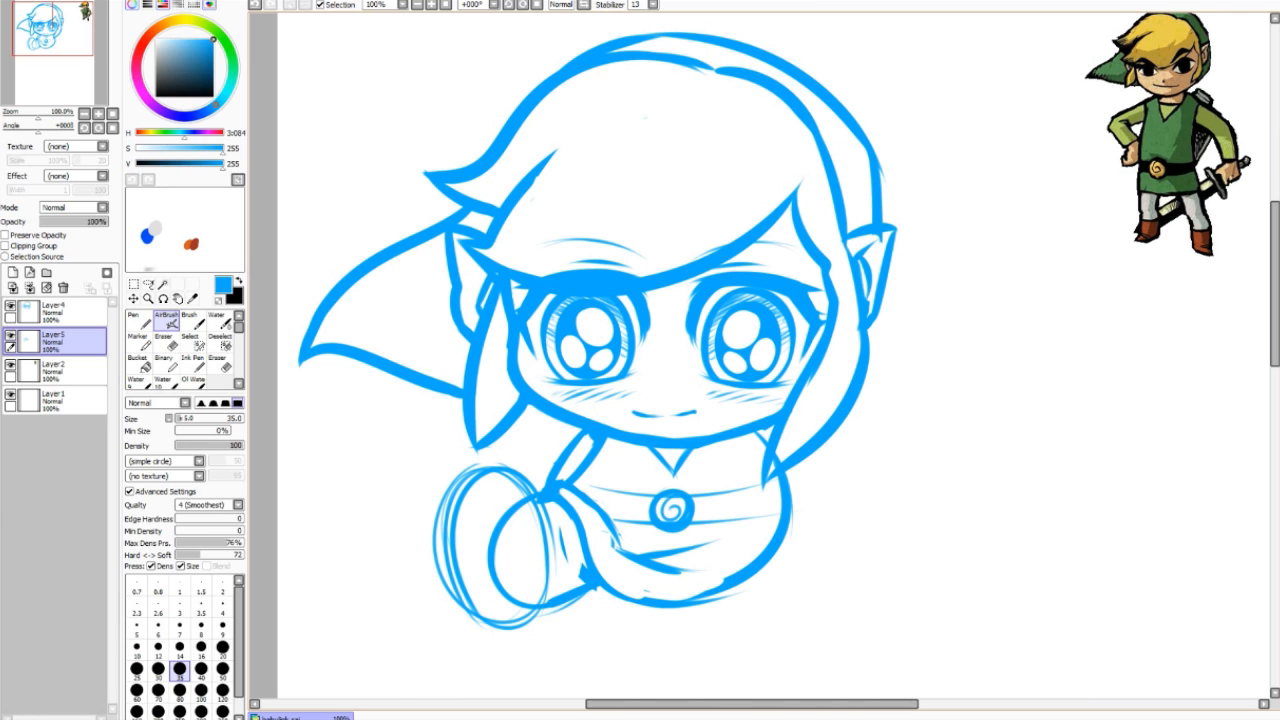
# Step: Erase the faint stray sketch strokes around the lower-left shape
pyautogui.press('e')
pyautogui.press('e')
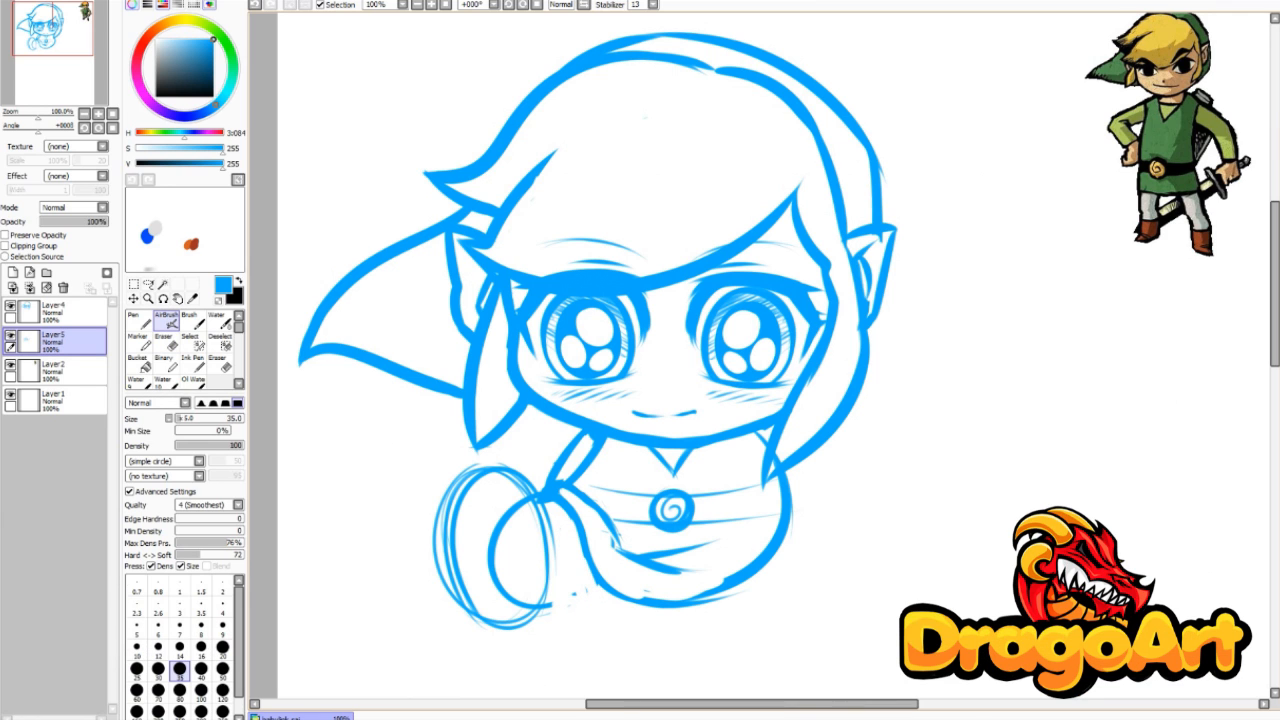
pyautogui.moveTo(596, 578); pyautogui.dragTo(548, 603)
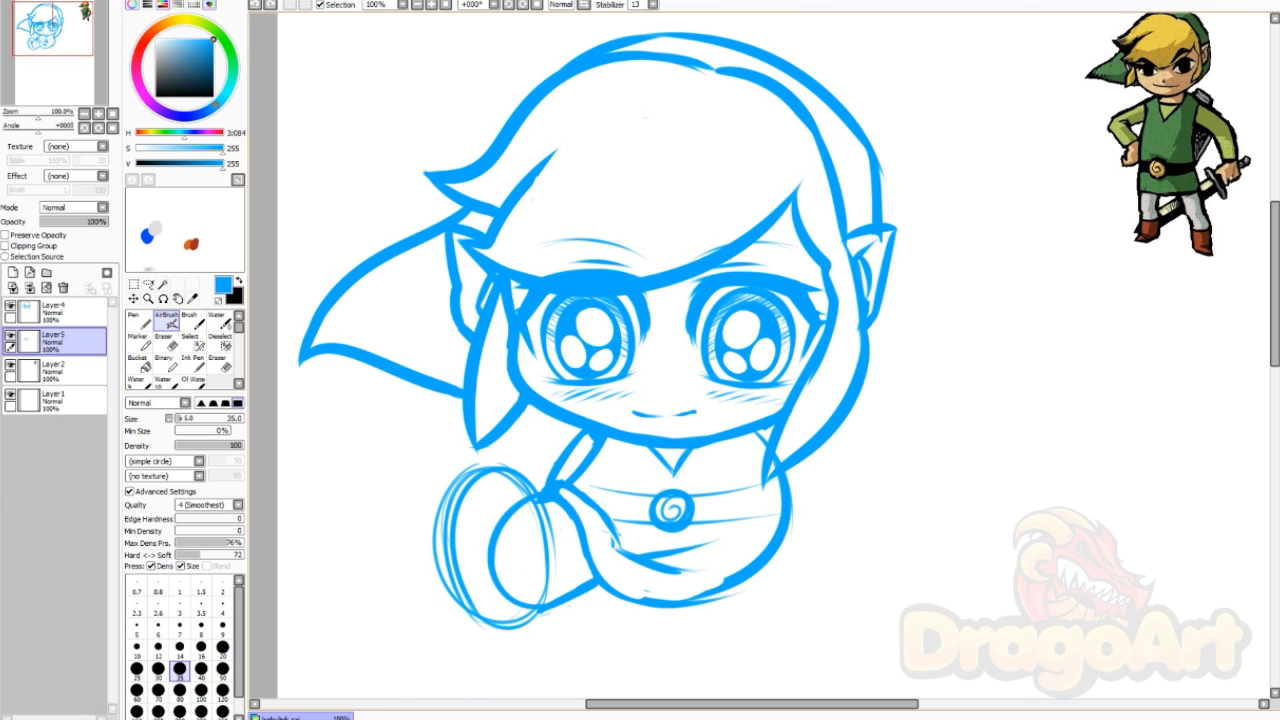
pyautogui.moveTo(472, 526)
pyautogui.mouseDown()
pyautogui.moveTo(536, 546)
pyautogui.moveTo(508, 592)
pyautogui.mouseUp()
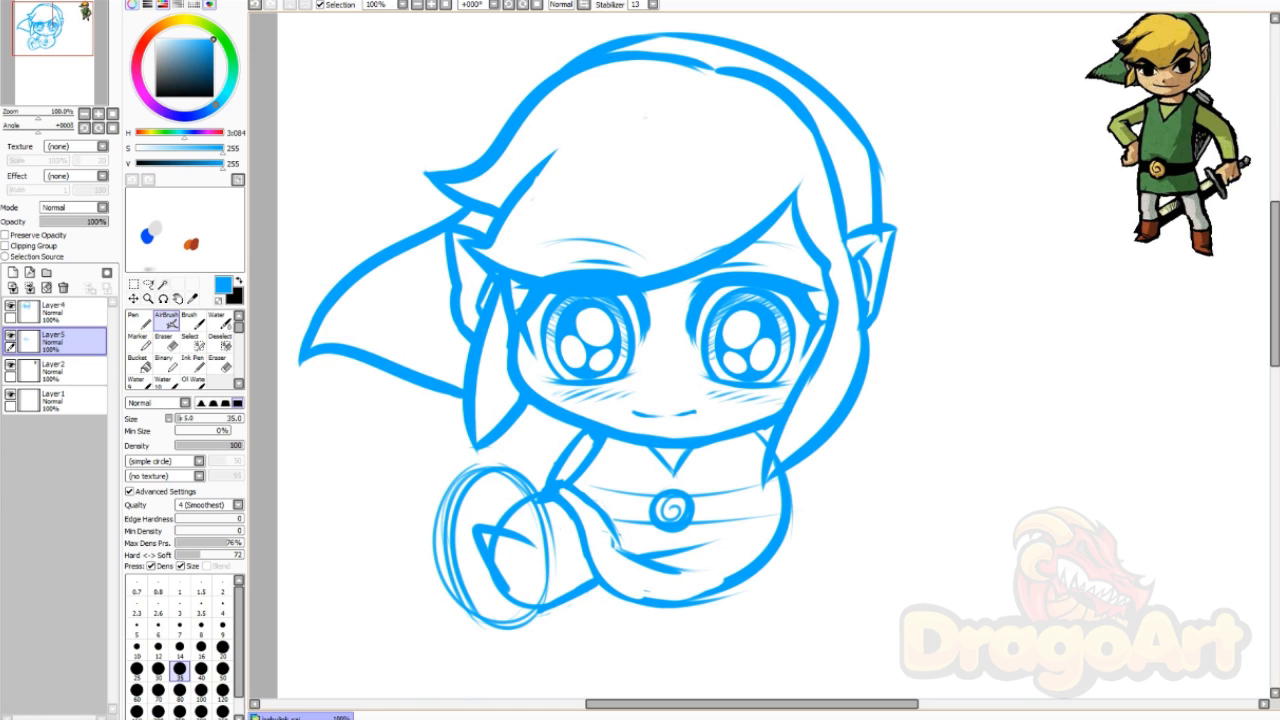
pyautogui.press('e')
pyautogui.moveTo(538, 504); pyautogui.dragTo(548, 588)
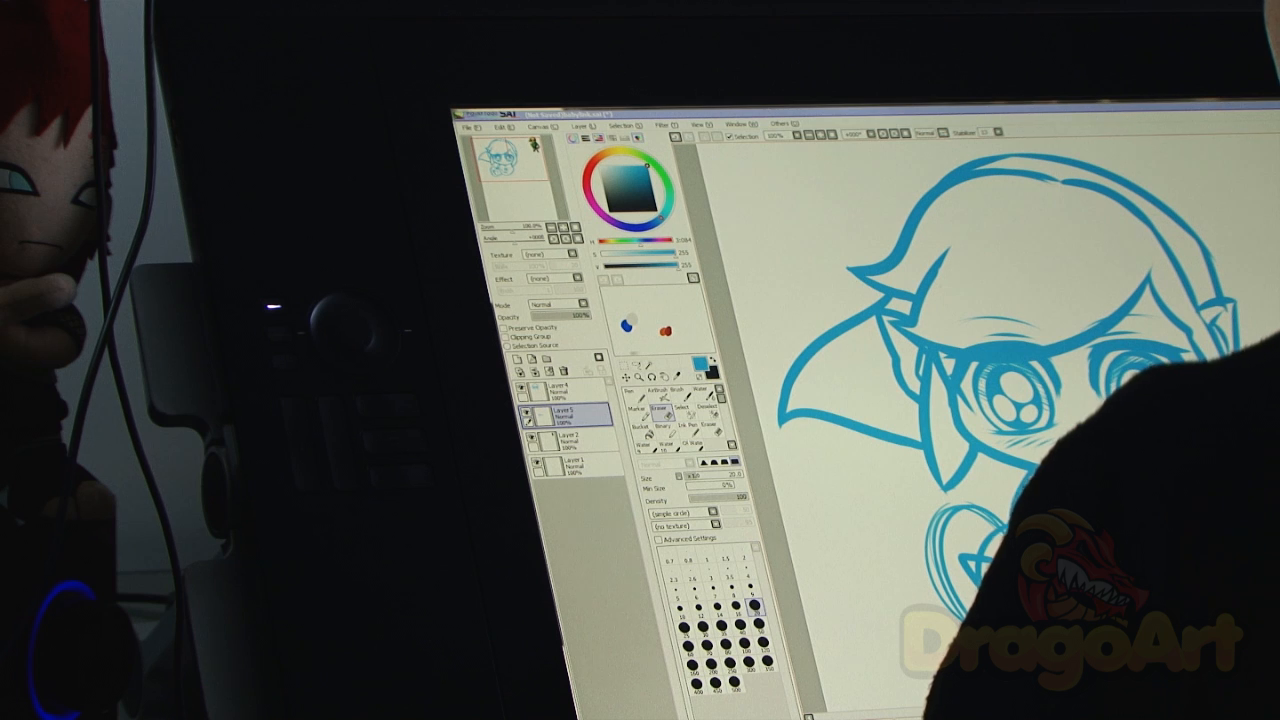
pyautogui.moveTo(434, 532); pyautogui.dragTo(456, 600)
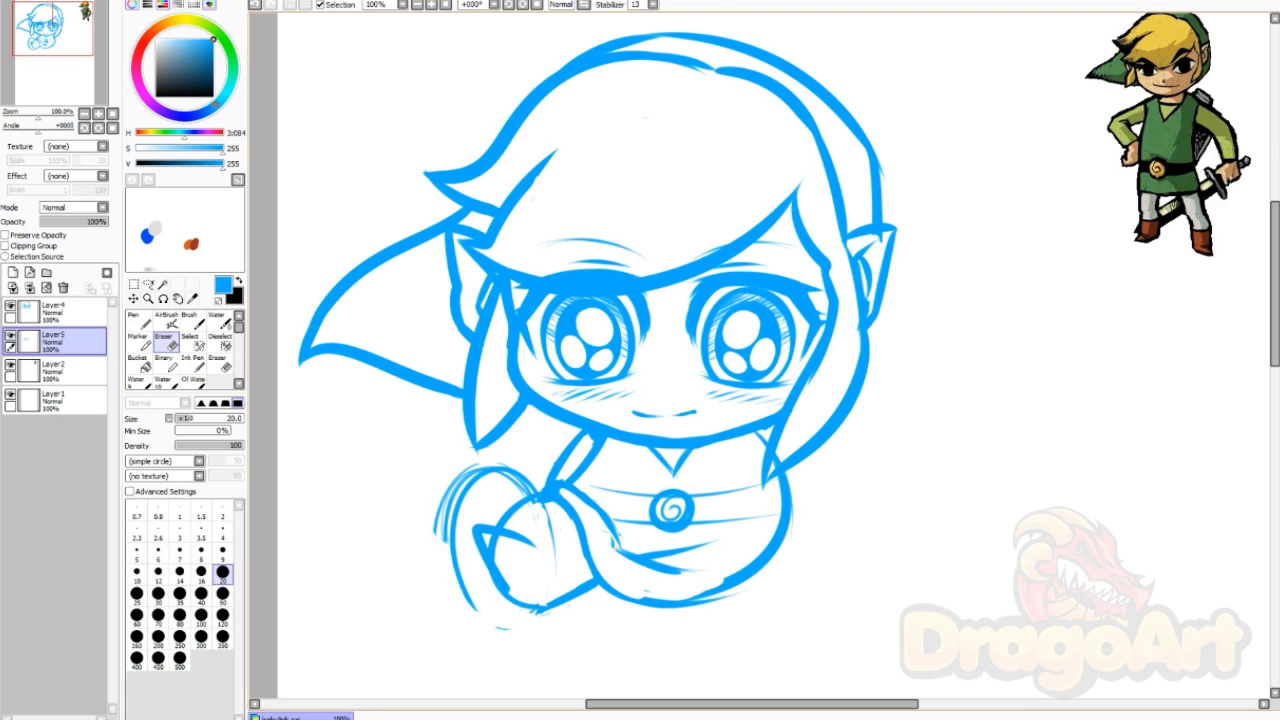
pyautogui.moveTo(444, 490); pyautogui.dragTo(452, 522)
pyautogui.moveTo(460, 578); pyautogui.dragTo(464, 600)
pyautogui.moveTo(456, 516)
pyautogui.mouseDown()
pyautogui.moveTo(482, 468)
pyautogui.moveTo(512, 474)
pyautogui.moveTo(544, 506)
pyautogui.moveTo(552, 566)
pyautogui.mouseUp()
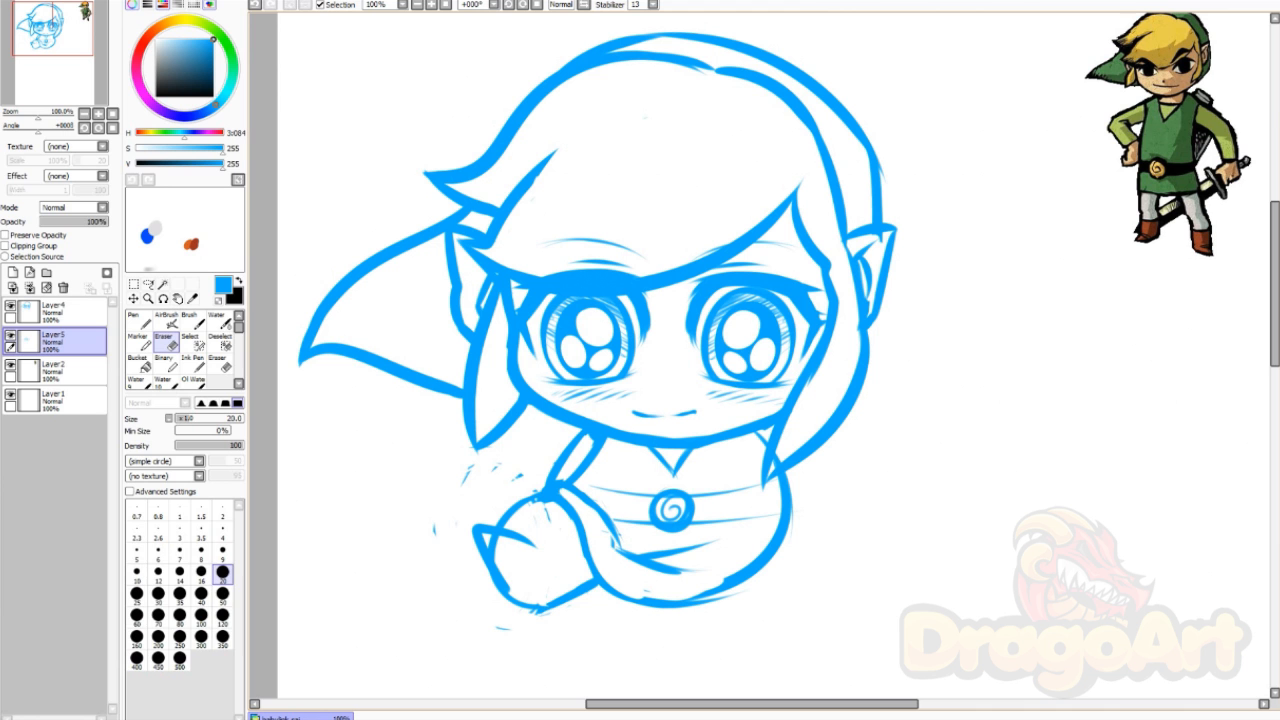
# Step: Draw the leg outline and a smooth inner cuff curve, undoing rough attempts
pyautogui.press('b')
pyautogui.moveTo(518, 505); pyautogui.dragTo(552, 510)
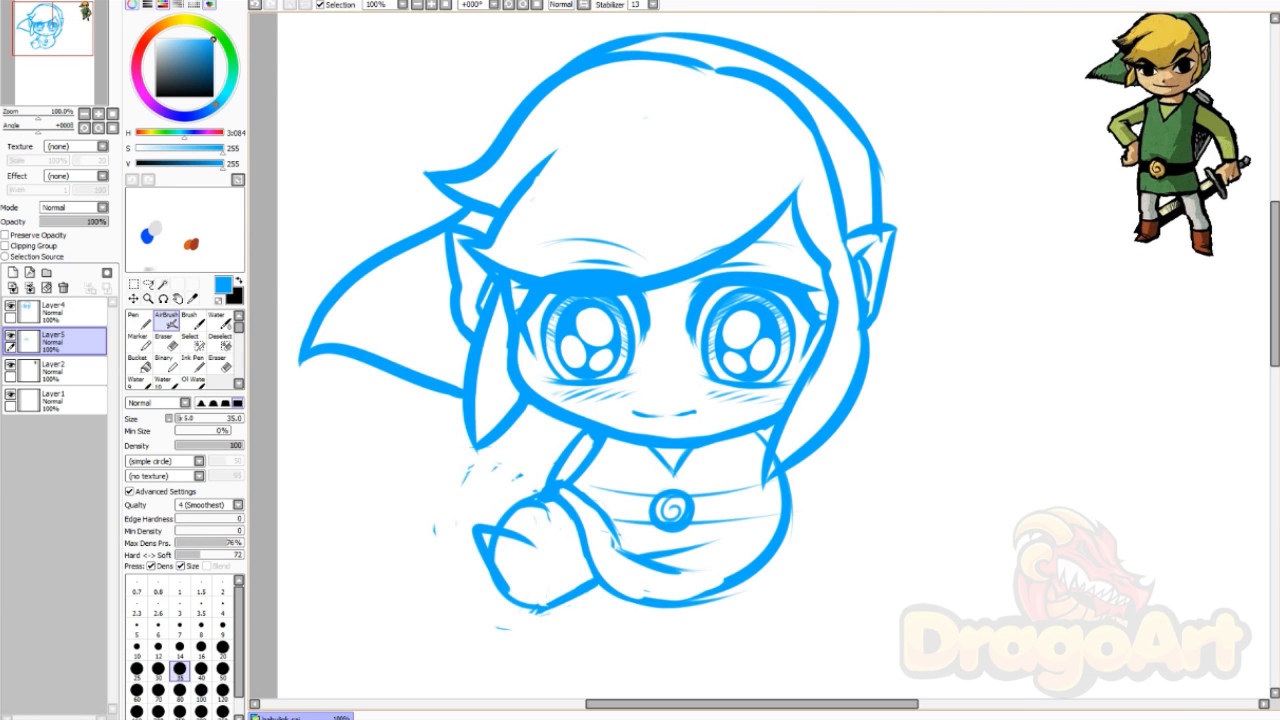
pyautogui.hotkey('ctrl', 'z')
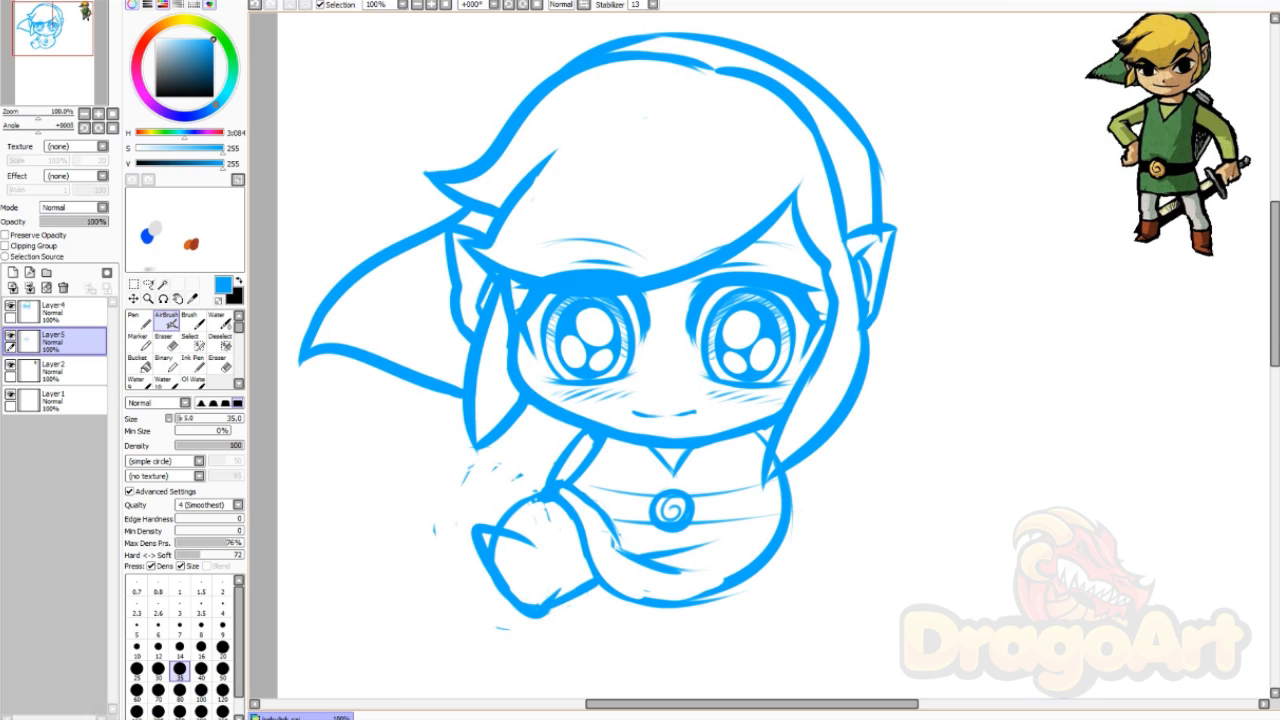
pyautogui.moveTo(541, 498); pyautogui.dragTo(499, 525)
pyautogui.hotkey('ctrl', 'z')
pyautogui.press('e')
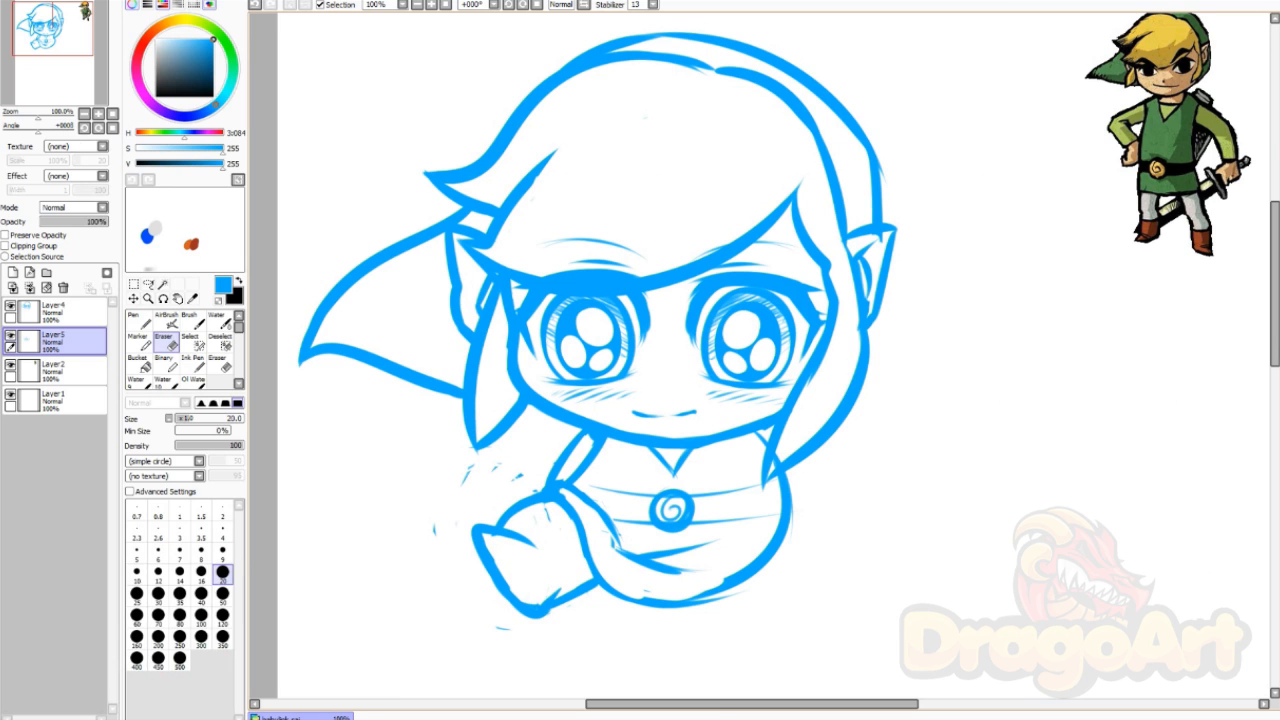
pyautogui.press('e')
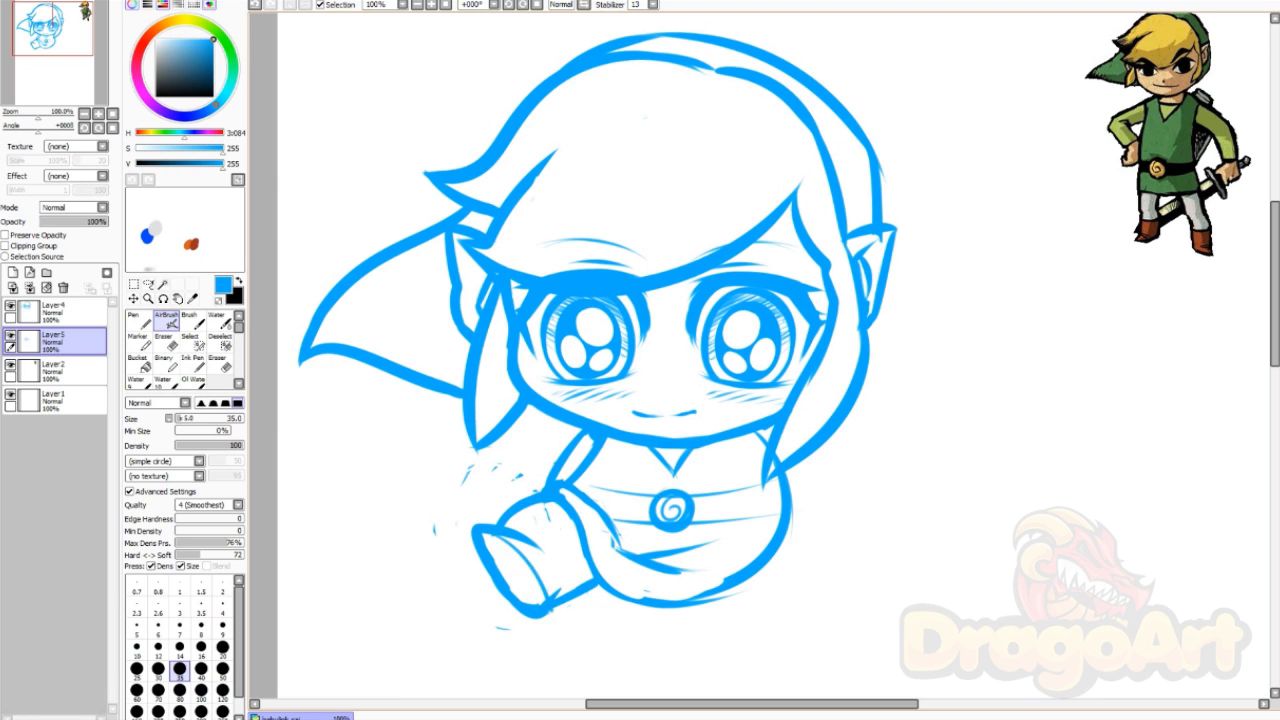
pyautogui.moveTo(512, 555); pyautogui.dragTo(535, 603)
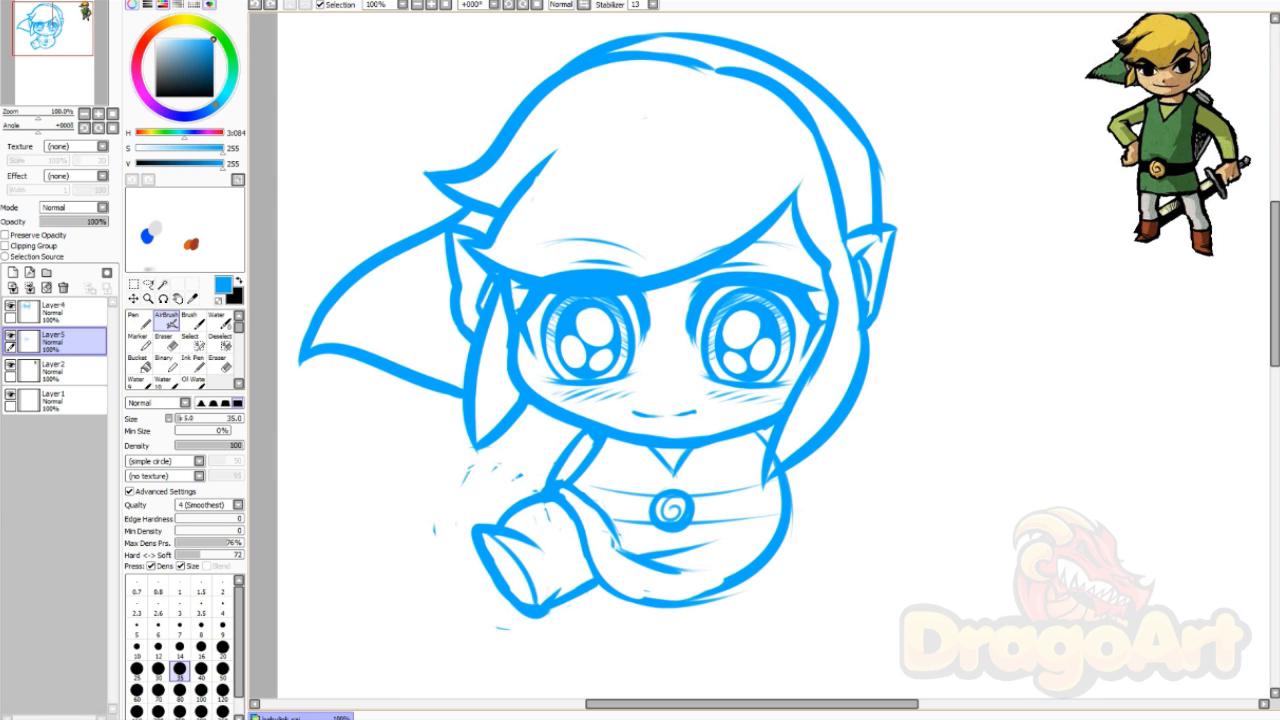
pyautogui.moveTo(512, 528)
pyautogui.mouseDown()
pyautogui.moveTo(567, 573)
pyautogui.moveTo(558, 598)
pyautogui.mouseUp()
pyautogui.hotkey('ctrl', 'z')
pyautogui.moveTo(510, 525)
pyautogui.mouseDown()
pyautogui.moveTo(567, 572)
pyautogui.moveTo(562, 596)
pyautogui.mouseUp()
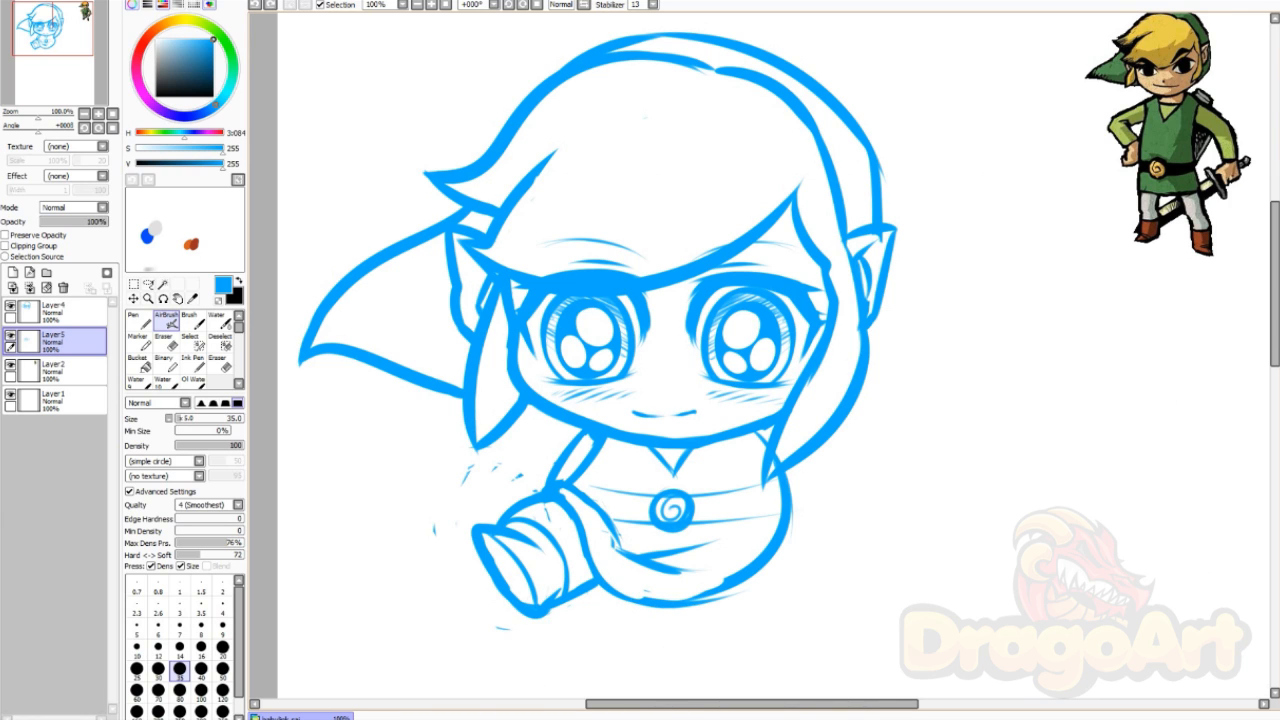
# Step: Thicken the body's bottom outline and the line near the cuff
pyautogui.press('e')
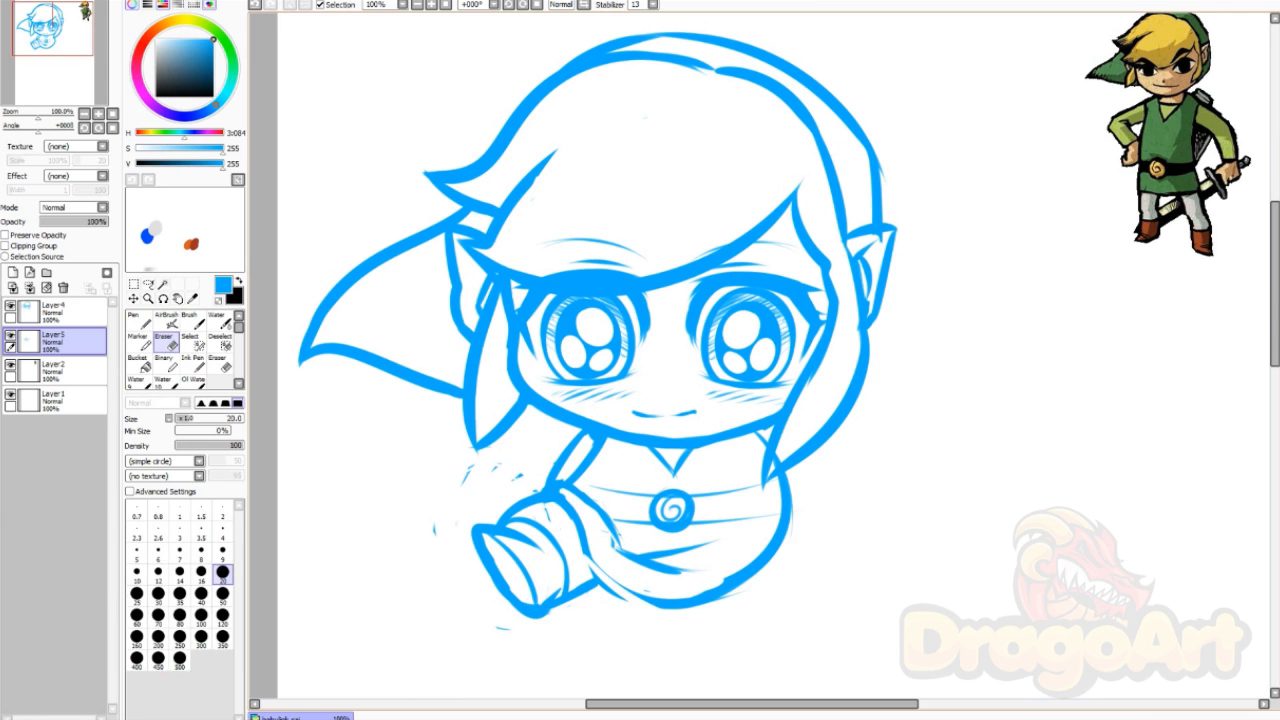
pyautogui.press('v')
pyautogui.moveTo(646, 592); pyautogui.dragTo(699, 598)
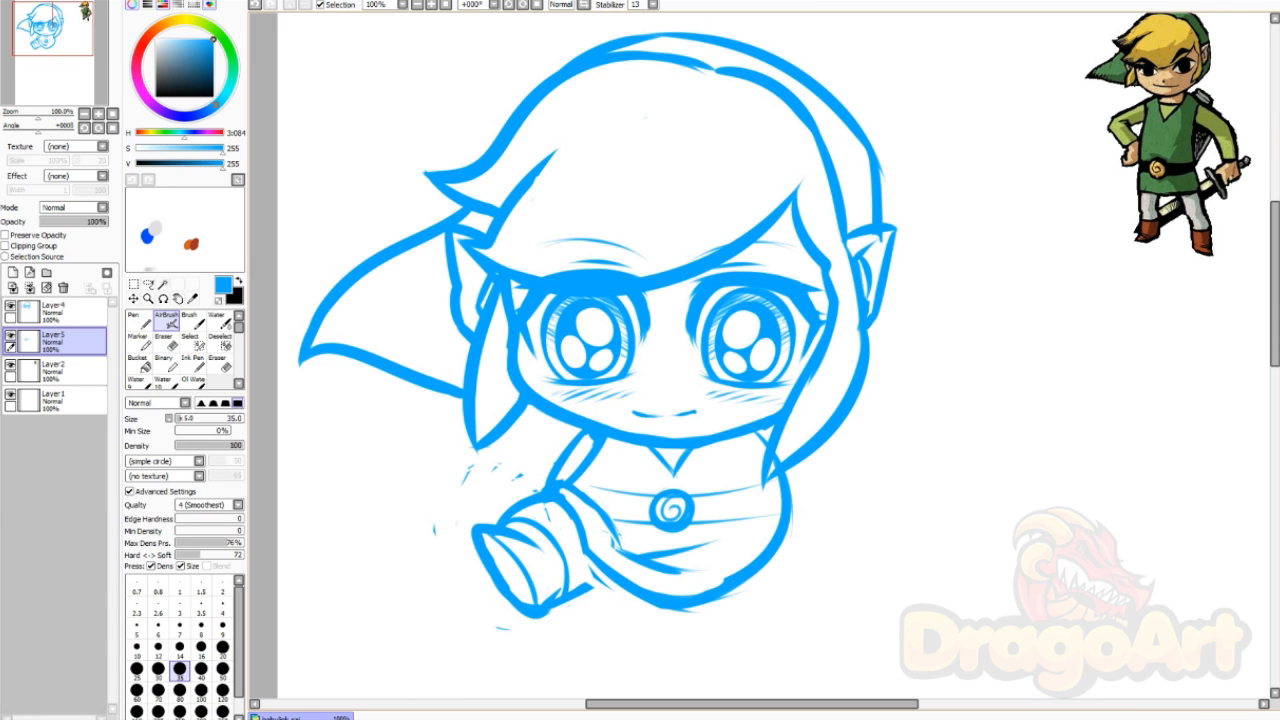
pyautogui.press('e')
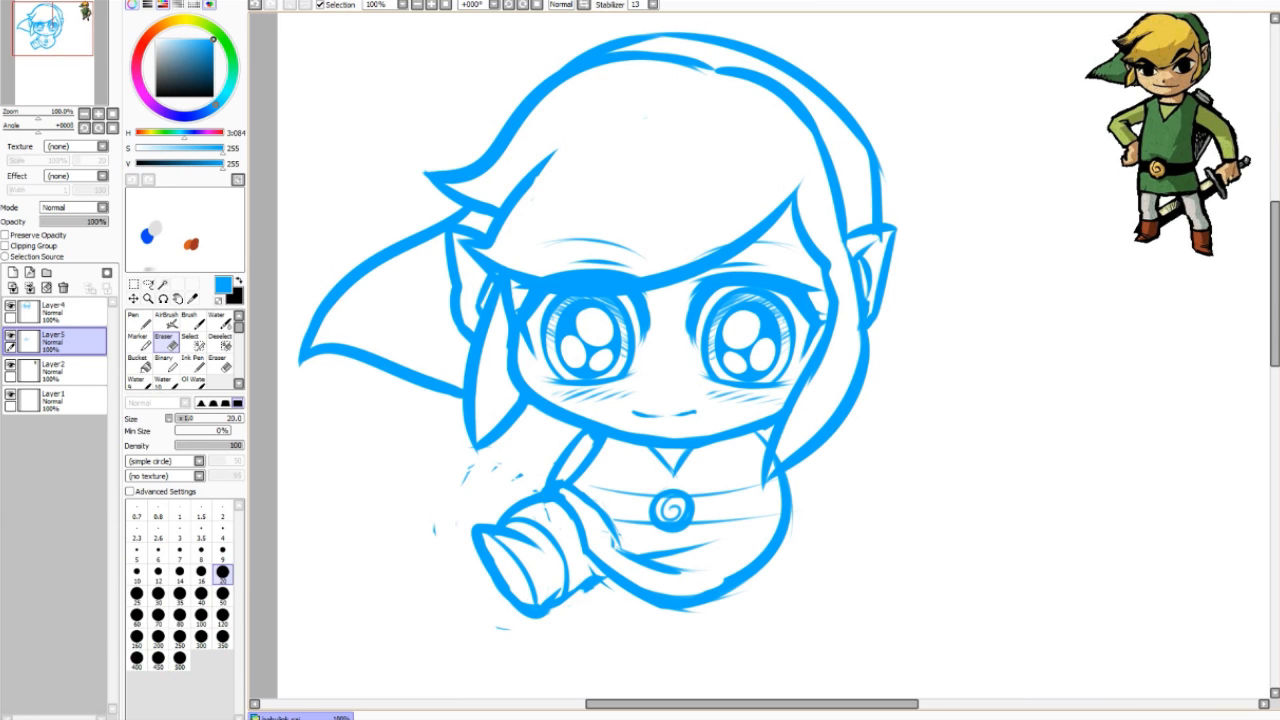
pyautogui.press('v')
pyautogui.moveTo(606, 574); pyautogui.dragTo(570, 596)
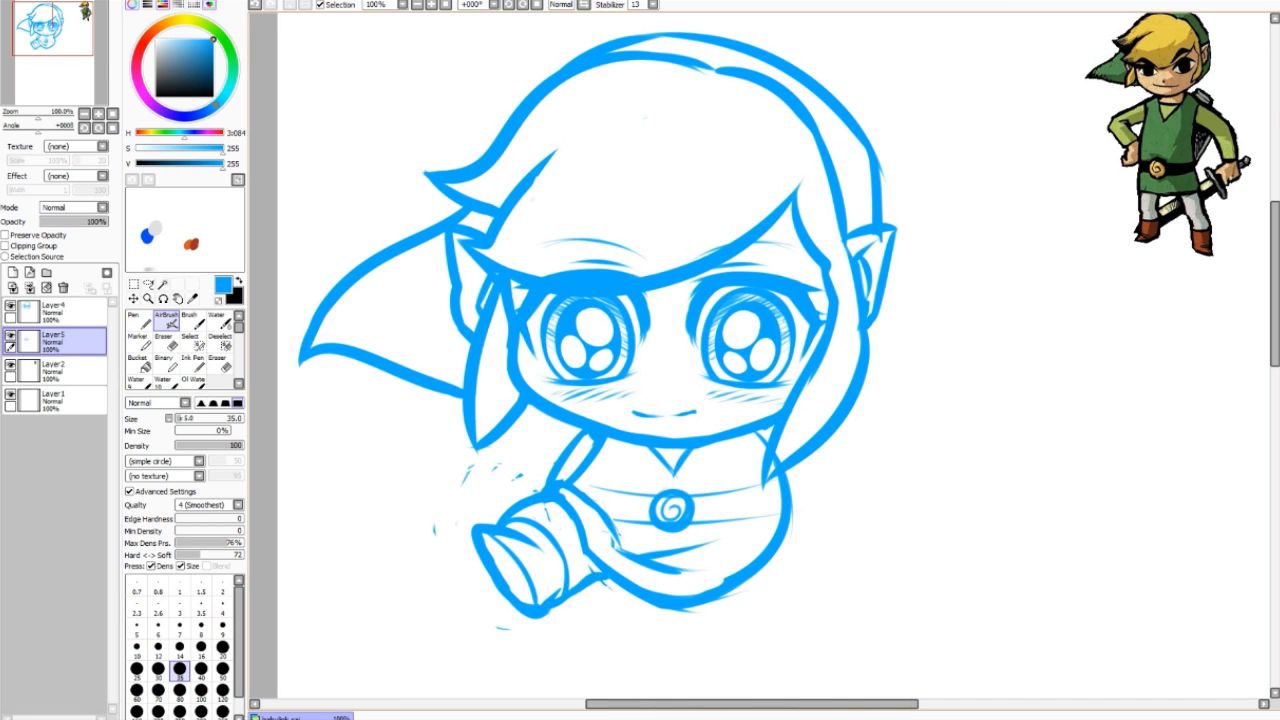
pyautogui.press('e')
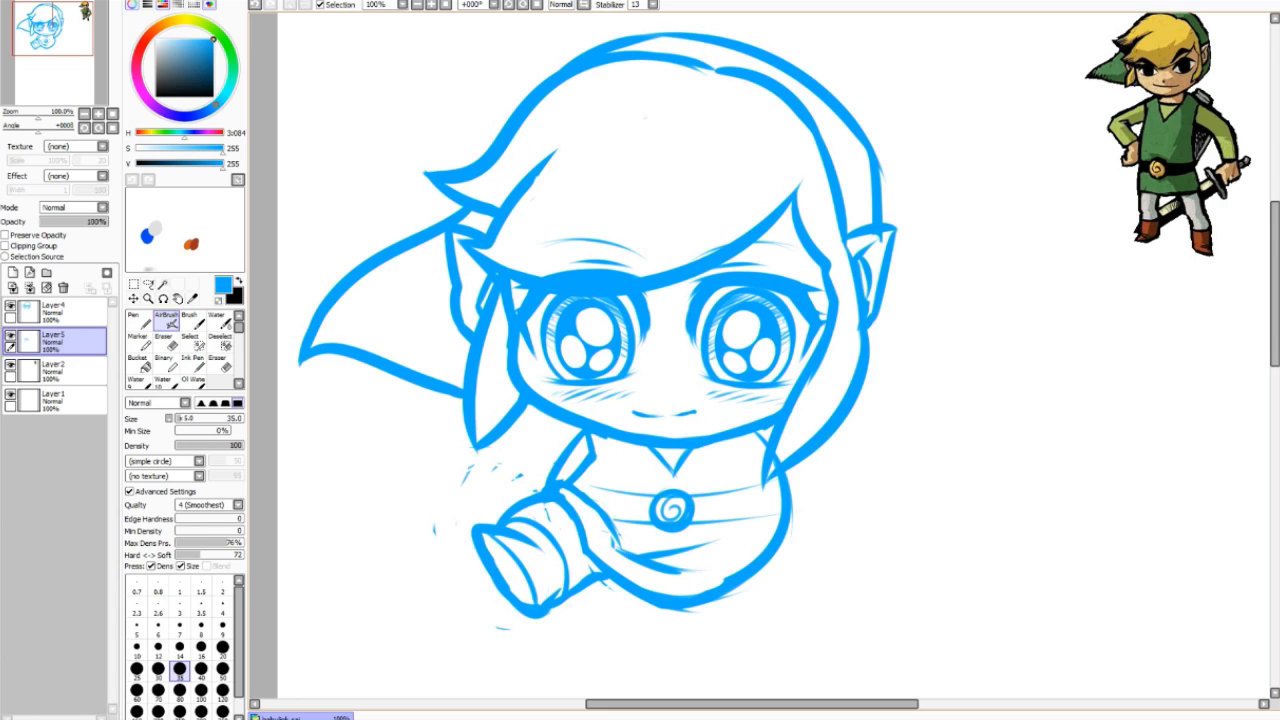
pyautogui.press('e')
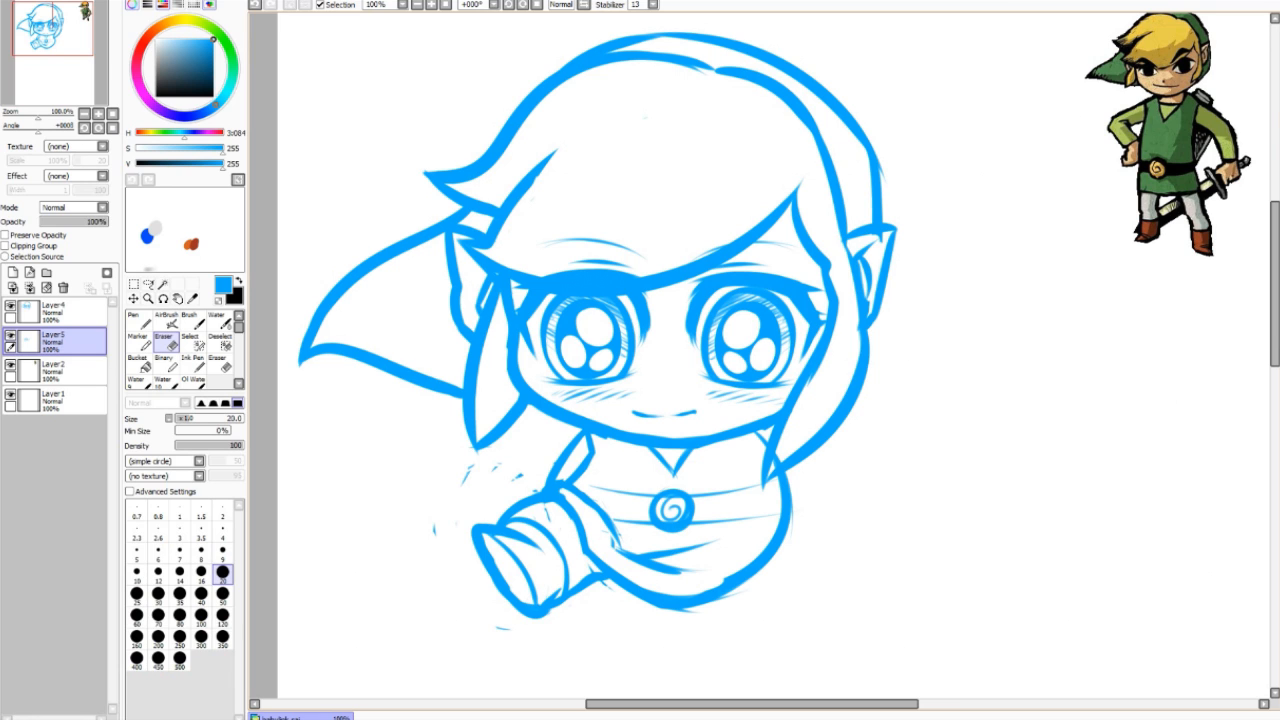
pyautogui.press('b')
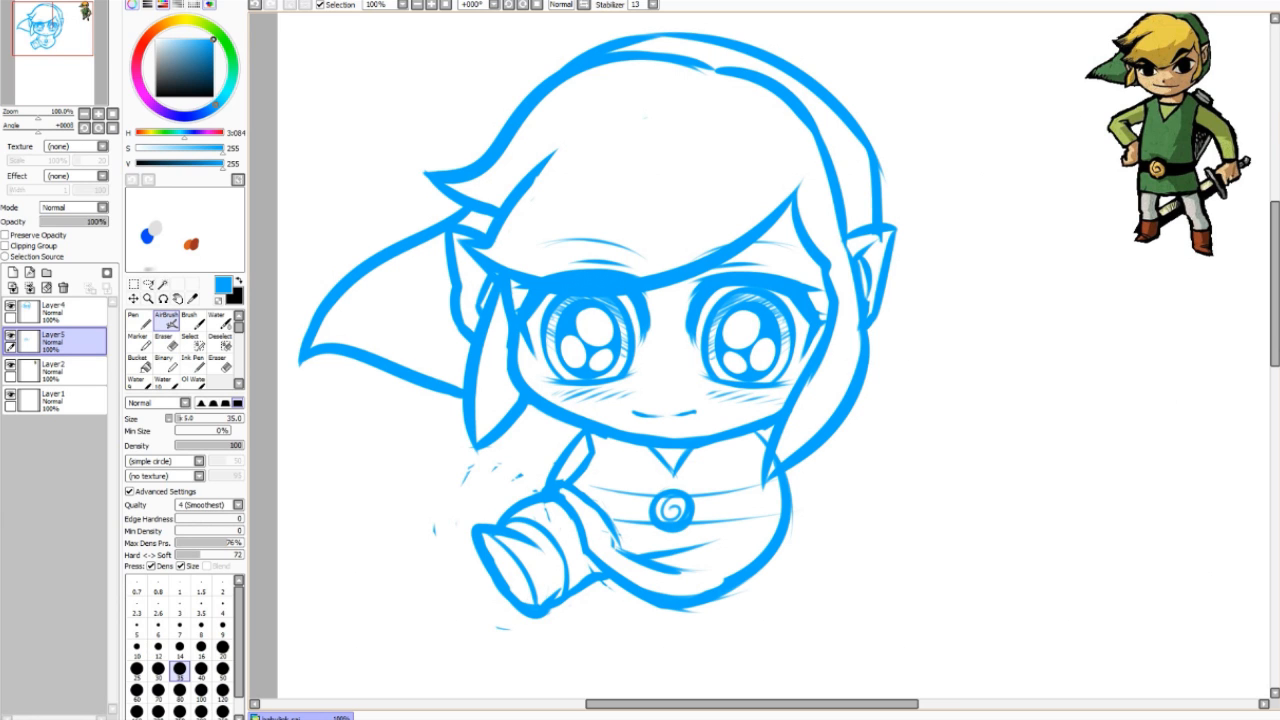
# Step: Copy the left leg, flip it horizontally, and move it to the body's right side
pyautogui.press('l')
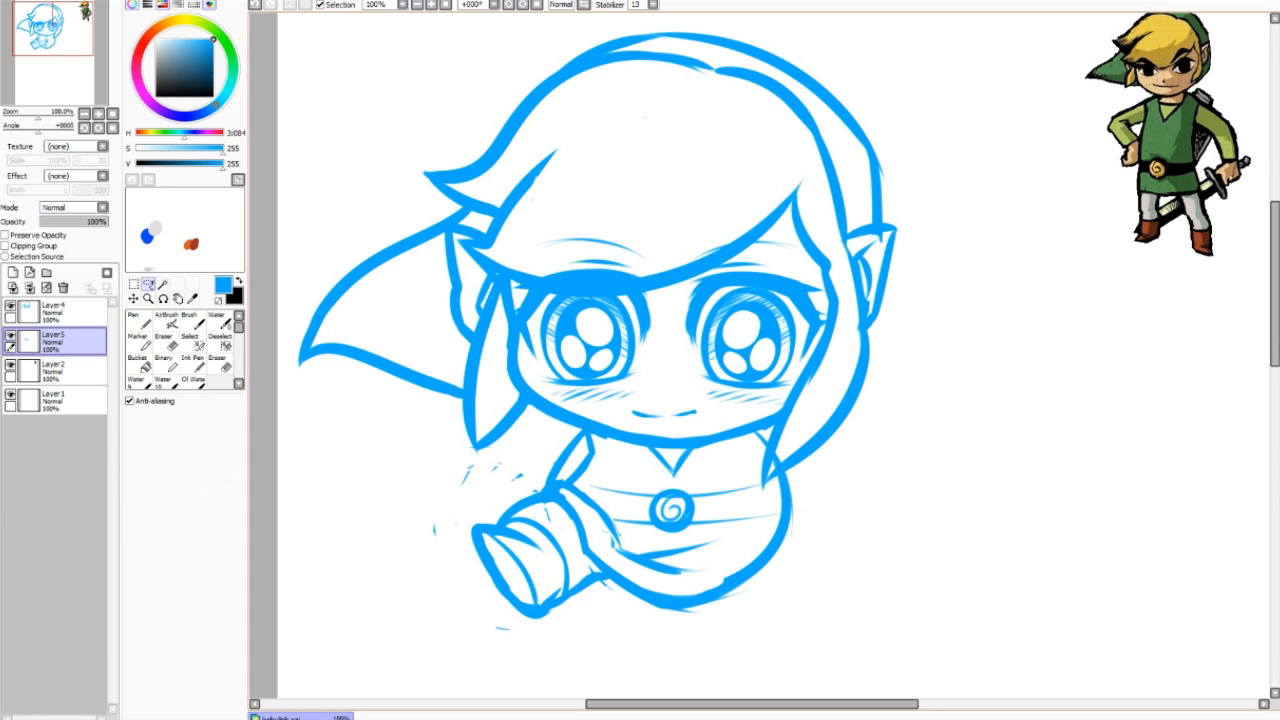
pyautogui.moveTo(488, 464)
pyautogui.mouseDown()
pyautogui.moveTo(513, 640)
pyautogui.moveTo(683, 638)
pyautogui.moveTo(628, 604)
pyautogui.moveTo(613, 540)
pyautogui.moveTo(636, 544)
pyautogui.moveTo(638, 490)
pyautogui.moveTo(585, 430)
pyautogui.mouseUp()
pyautogui.hotkey('ctrl', 'c')
pyautogui.hotkey('ctrl', 'v')
pyautogui.click(134, 285)
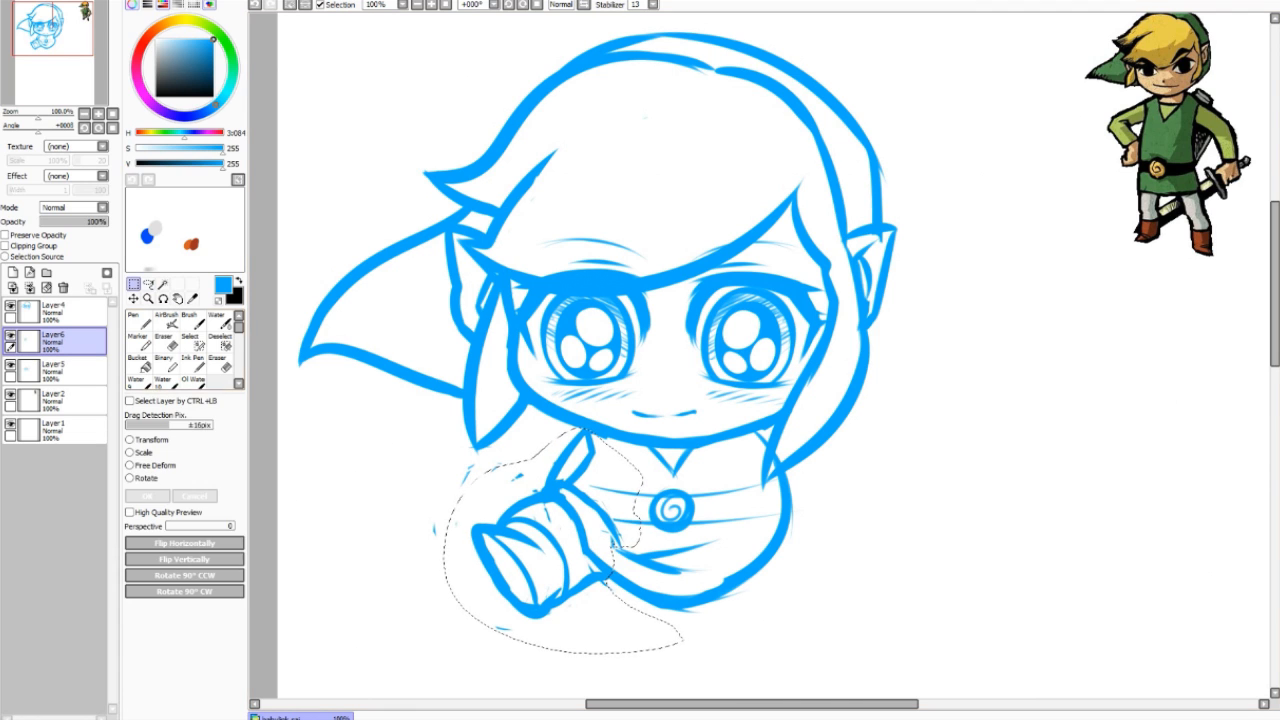
pyautogui.click(184, 543)
pyautogui.hotkey('ctrl', 'd')
pyautogui.click(133, 299)
pyautogui.moveTo(552, 546); pyautogui.dragTo(803, 549)
# Step: On Layer5, erase the body lines overlapping the mirrored right leg
pyautogui.press('e')
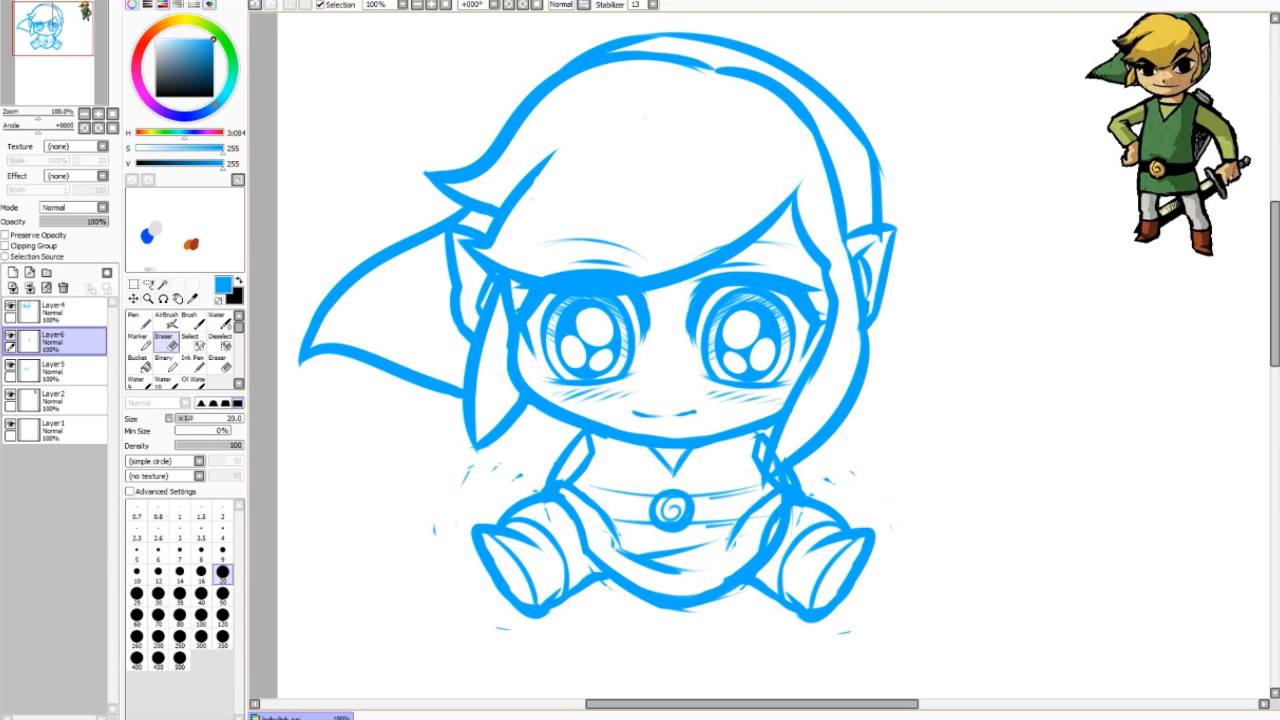
pyautogui.click(74, 371)
pyautogui.moveTo(779, 452); pyautogui.dragTo(775, 466)
pyautogui.moveTo(790, 511); pyautogui.dragTo(761, 569)
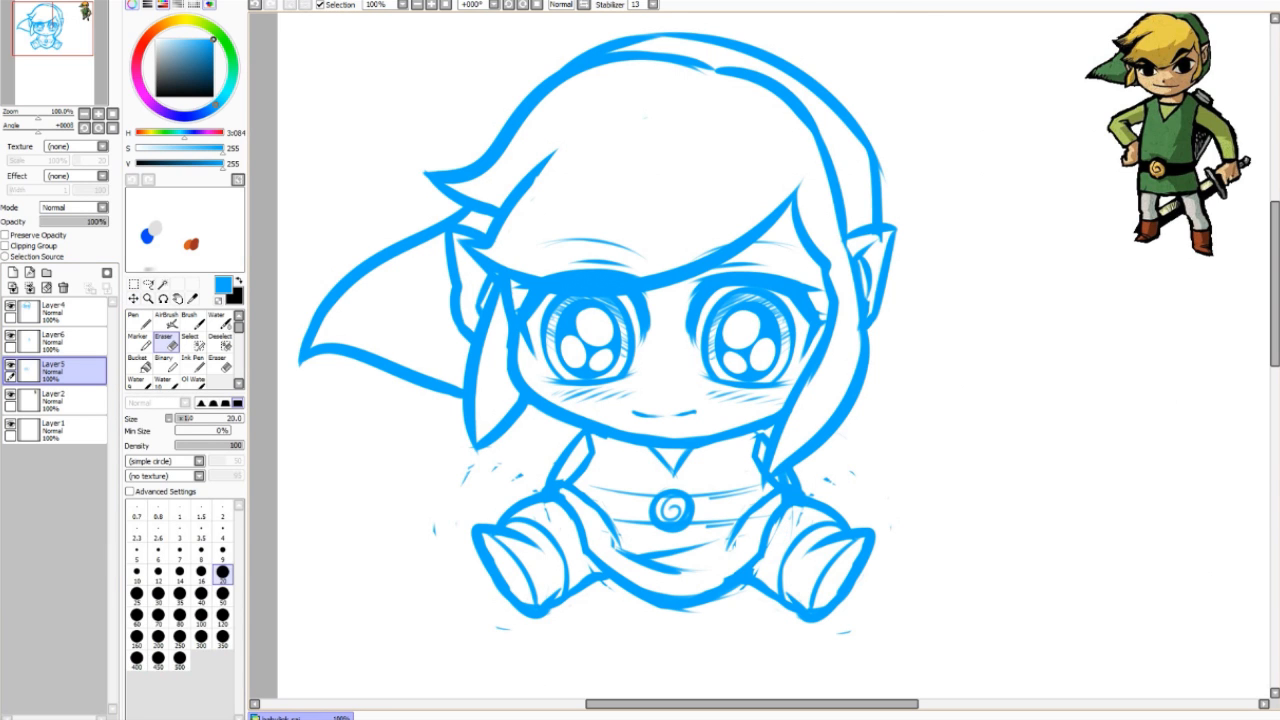
pyautogui.moveTo(785, 512); pyautogui.dragTo(769, 546)
pyautogui.moveTo(780, 474); pyautogui.dragTo(785, 495)
# Step: Merge Layer6 and Layer4 down into the line art
pyautogui.click(80, 342)
pyautogui.hotkey('ctrl', 'e')
pyautogui.click(80, 312)
pyautogui.hotkey('ctrl', 'e')
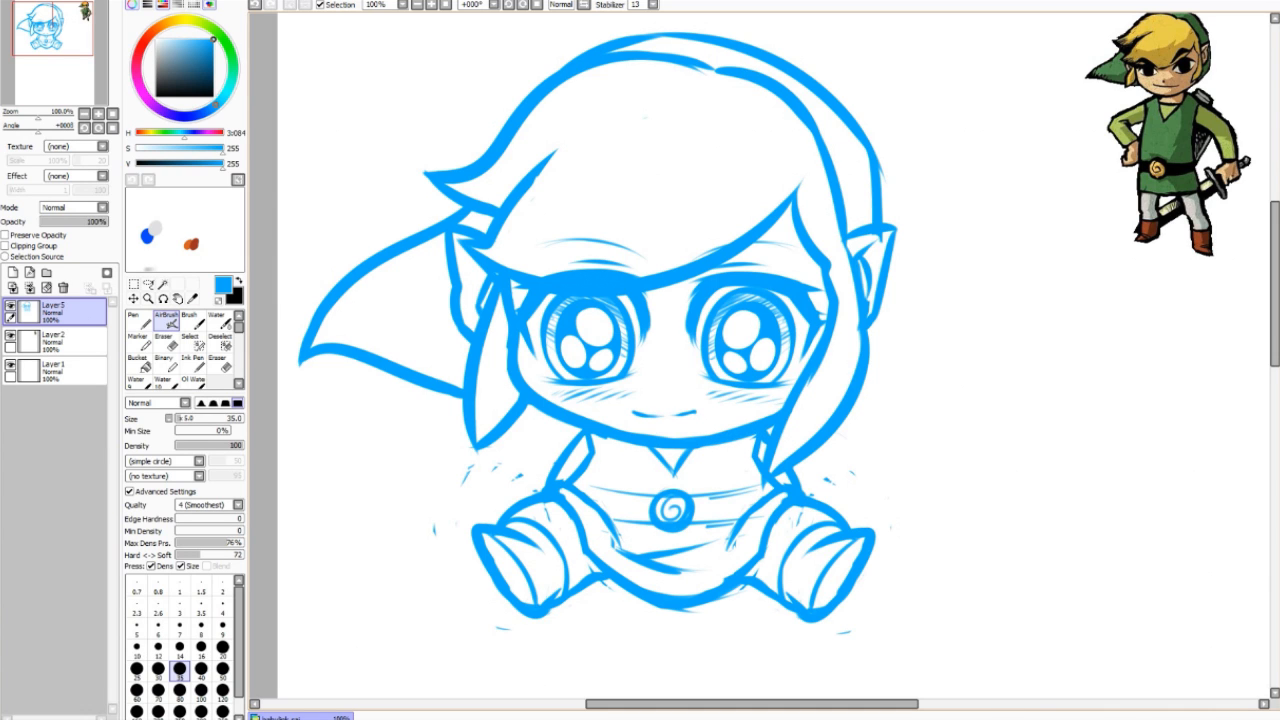
# Step: Erase stray pixels atop the right leg and the faint lines across the belly
pyautogui.press('e')
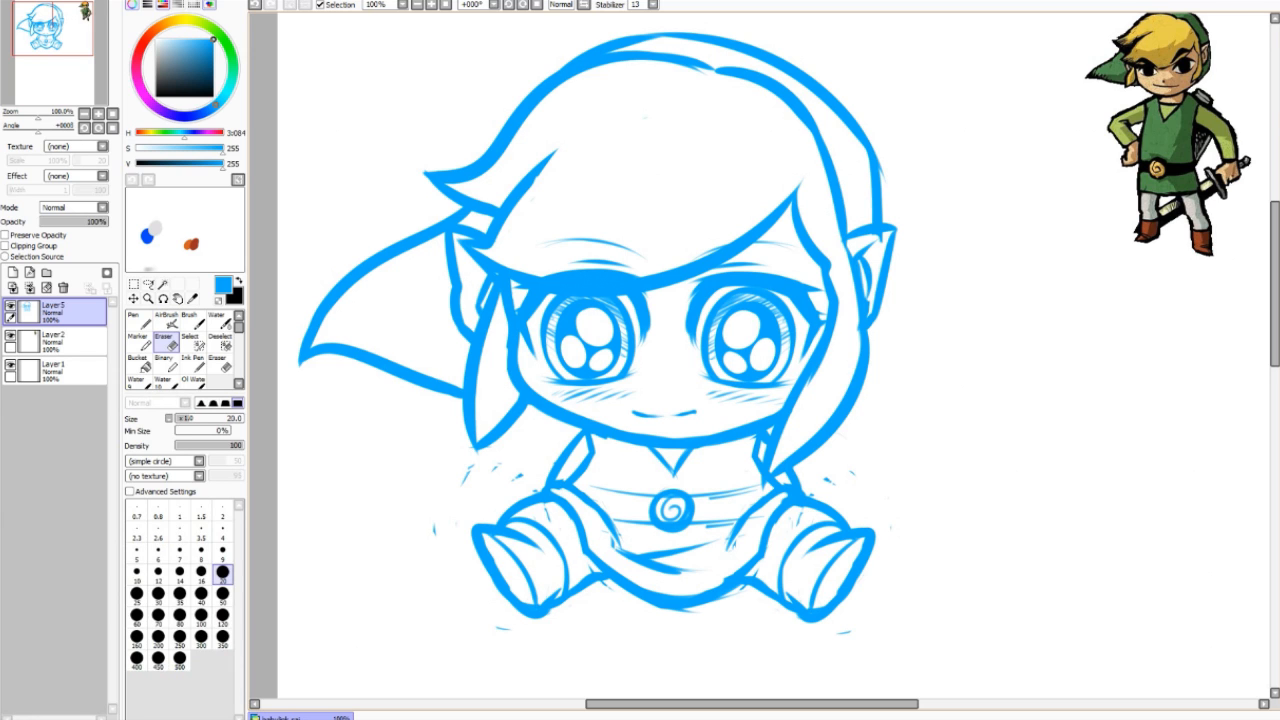
pyautogui.moveTo(786, 494); pyautogui.dragTo(795, 505)
pyautogui.press('b')
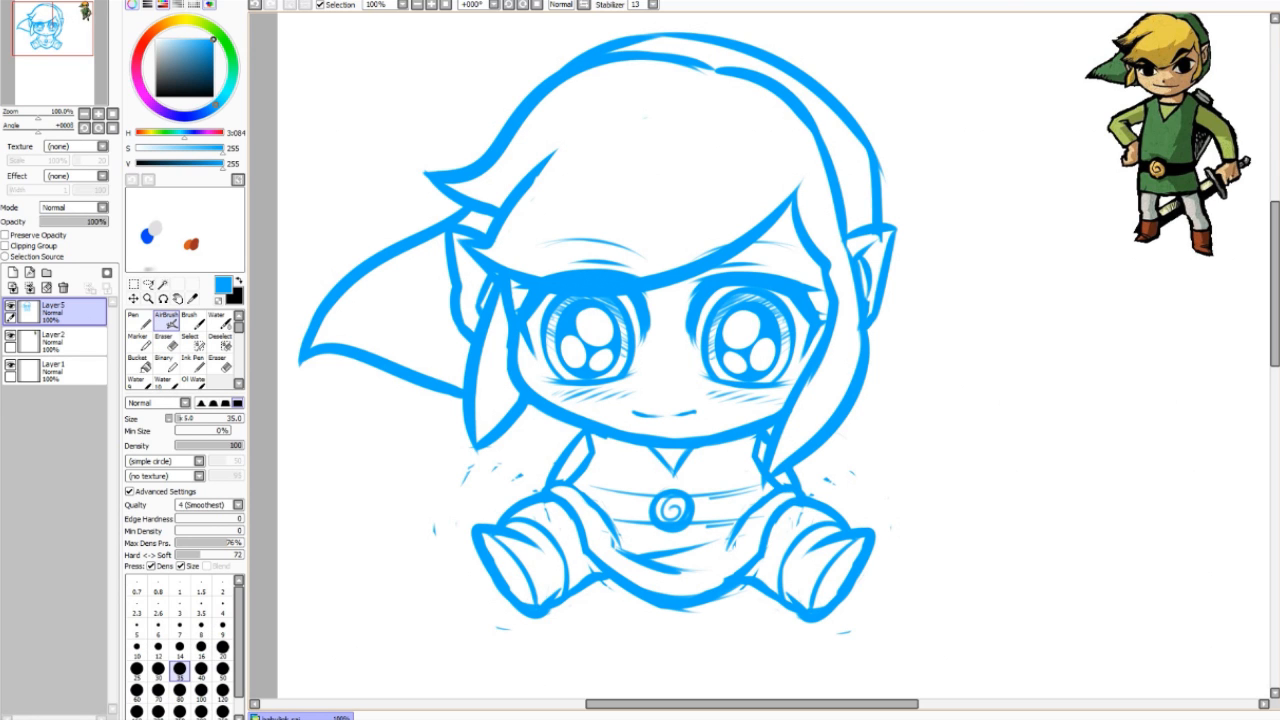
pyautogui.press('e')
pyautogui.moveTo(612, 560)
pyautogui.mouseDown()
pyautogui.moveTo(708, 544)
pyautogui.moveTo(700, 558)
pyautogui.mouseUp()
pyautogui.press('b')
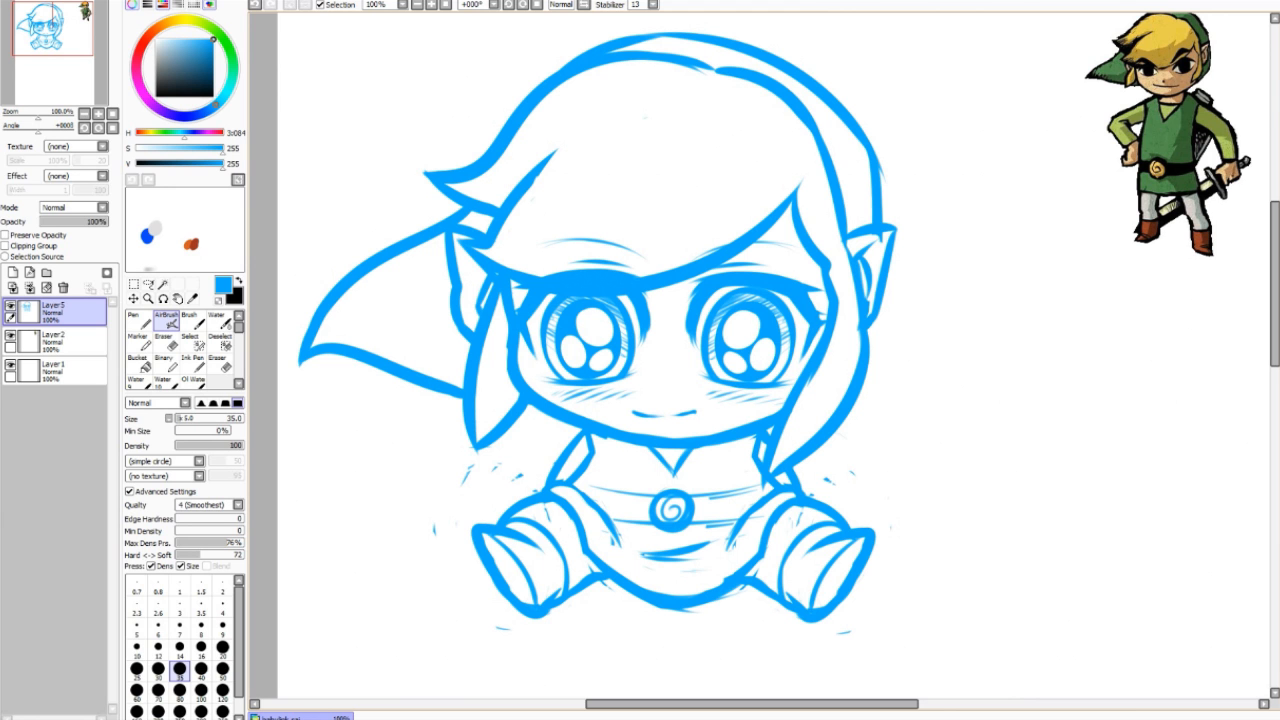
pyautogui.press('space')
pyautogui.moveTo(672, 400)
pyautogui.mouseDown()
pyautogui.moveTo(637, 384)
pyautogui.moveTo(654, 404)
pyautogui.moveTo(643, 409)
pyautogui.mouseUp()
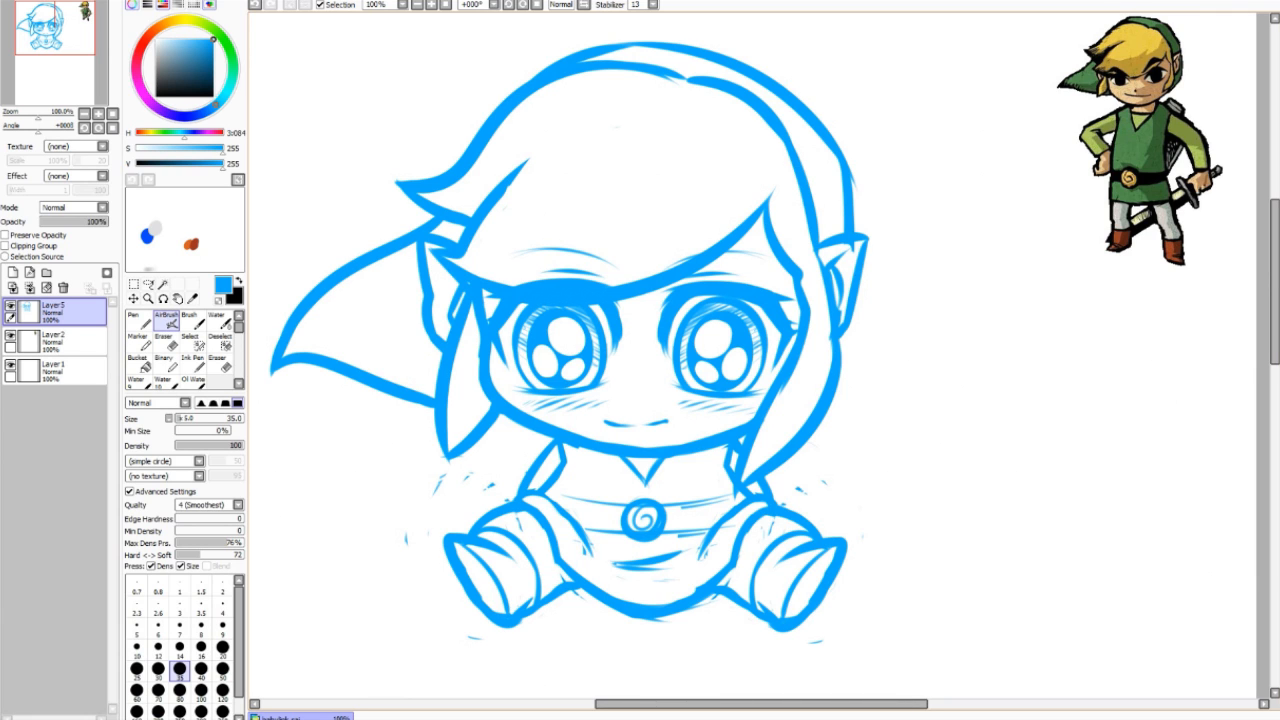
# Step: Fade Layer5 to 32% opacity, add a new layer above, and pick black for inking
pyautogui.moveTo(67, 222); pyautogui.dragTo(62, 222)
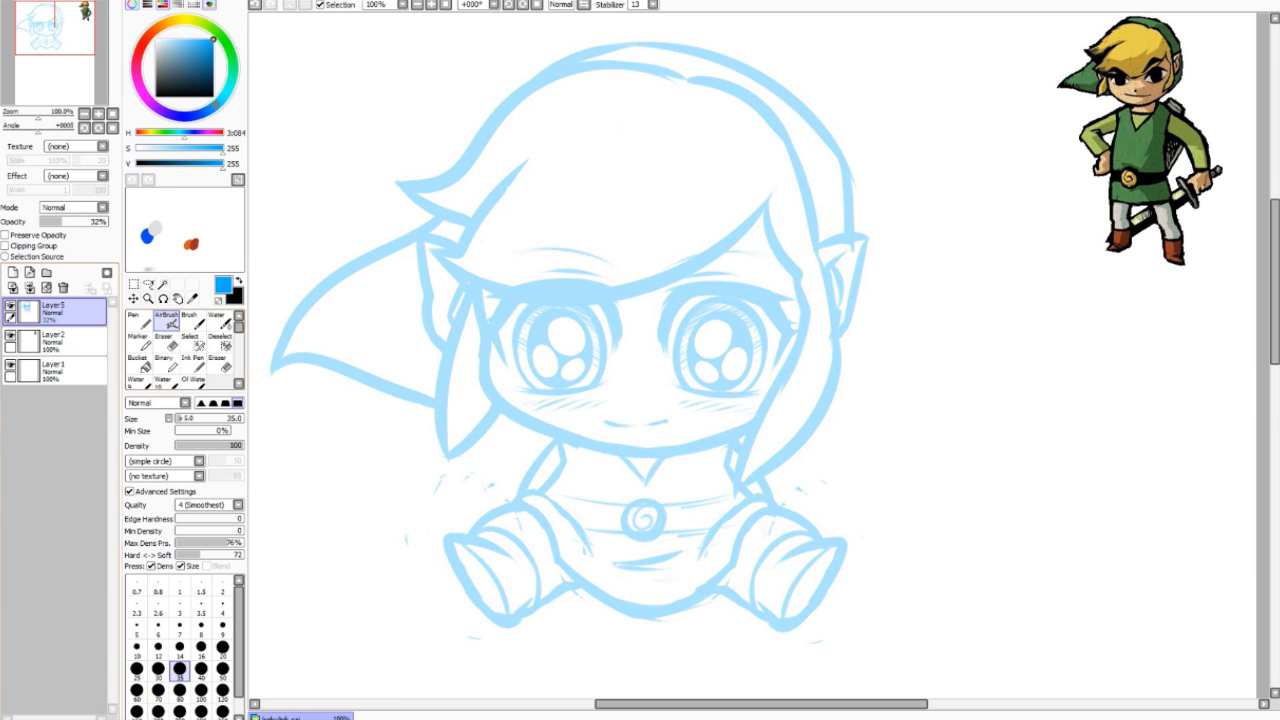
pyautogui.click(13, 272)
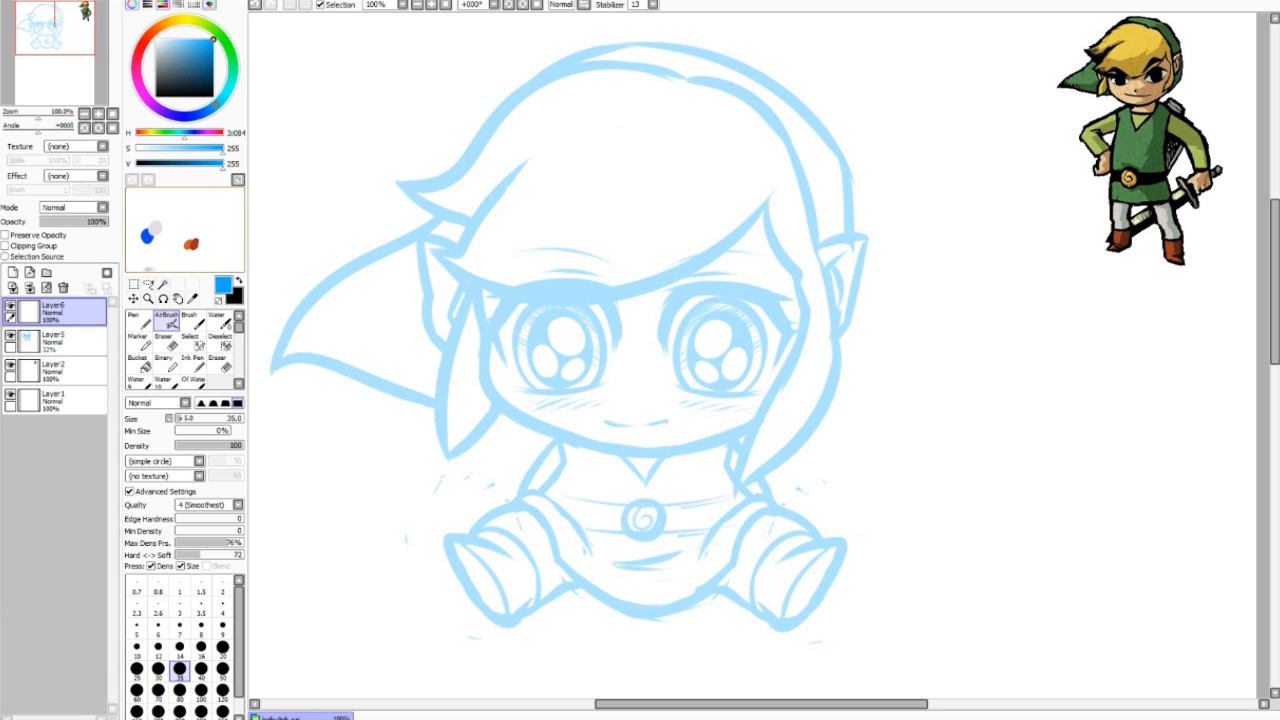
pyautogui.moveTo(172, 83); pyautogui.dragTo(156, 96)
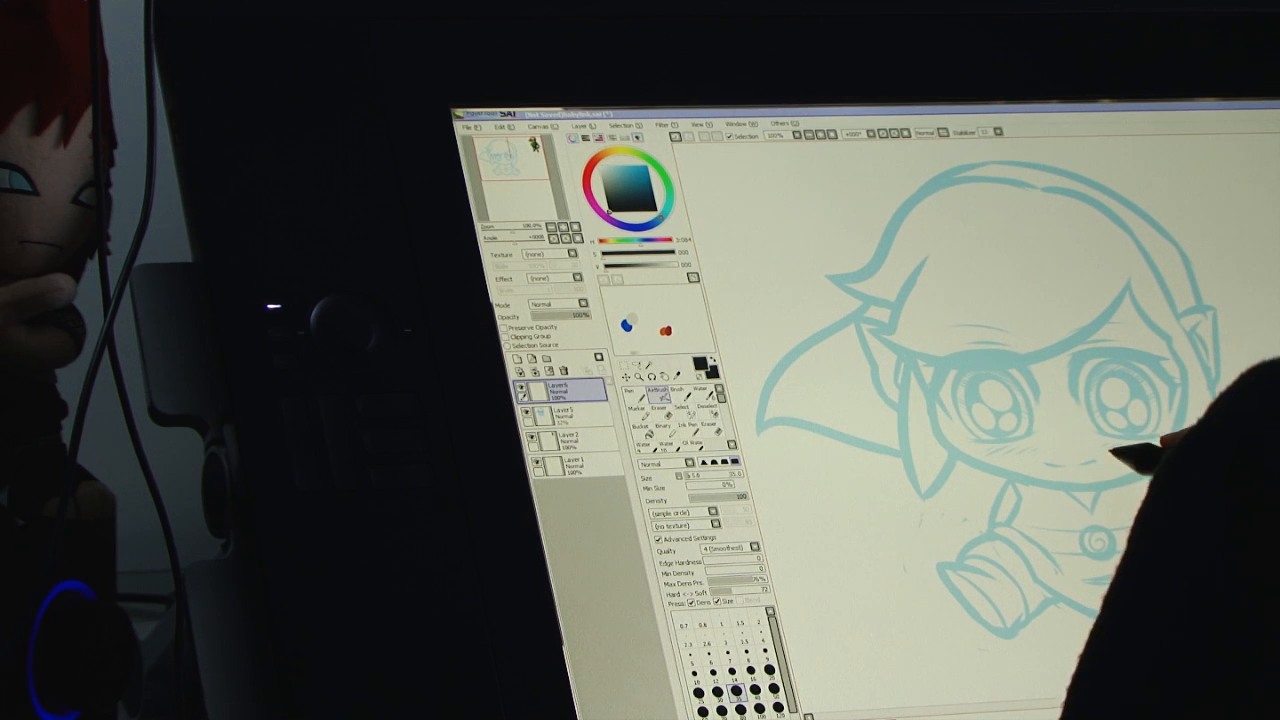
pyautogui.moveTo(683, 404); pyautogui.dragTo(758, 408)
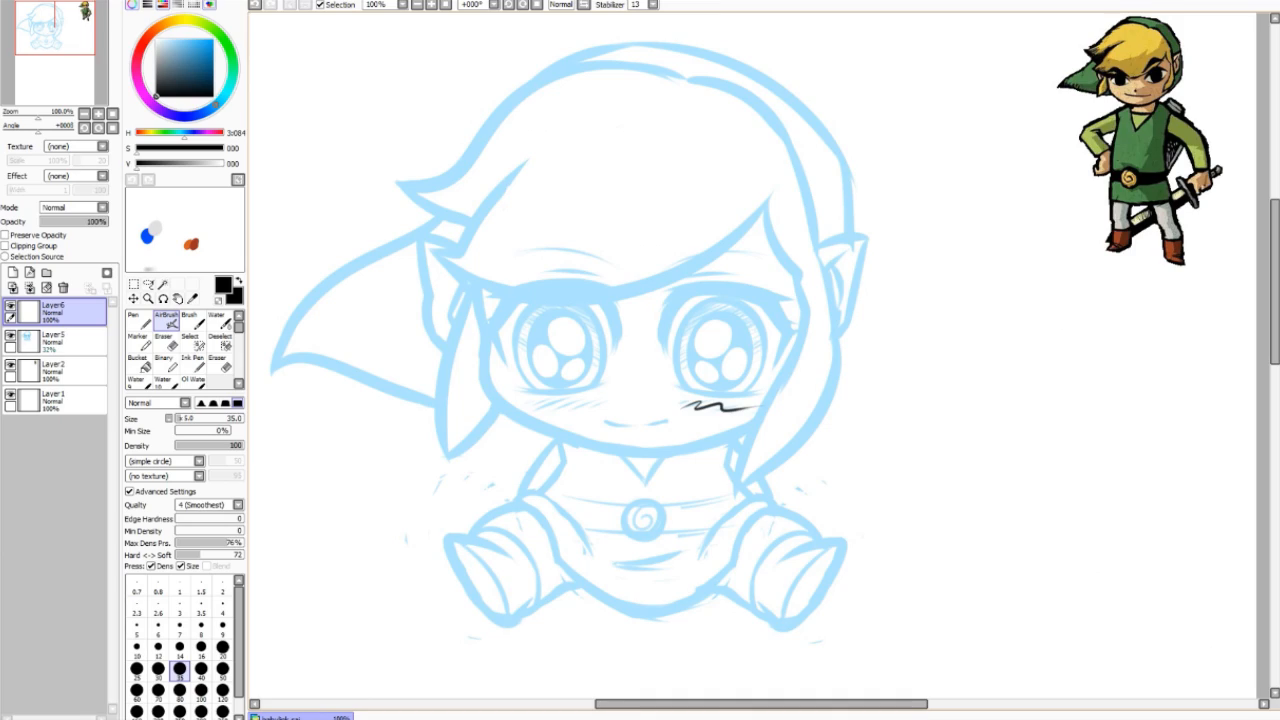
pyautogui.hotkey('ctrl', 'z')
# Step: Set the brush size to 30, zoom in on the face and ink the fringe's long curve
pyautogui.click(158, 671)
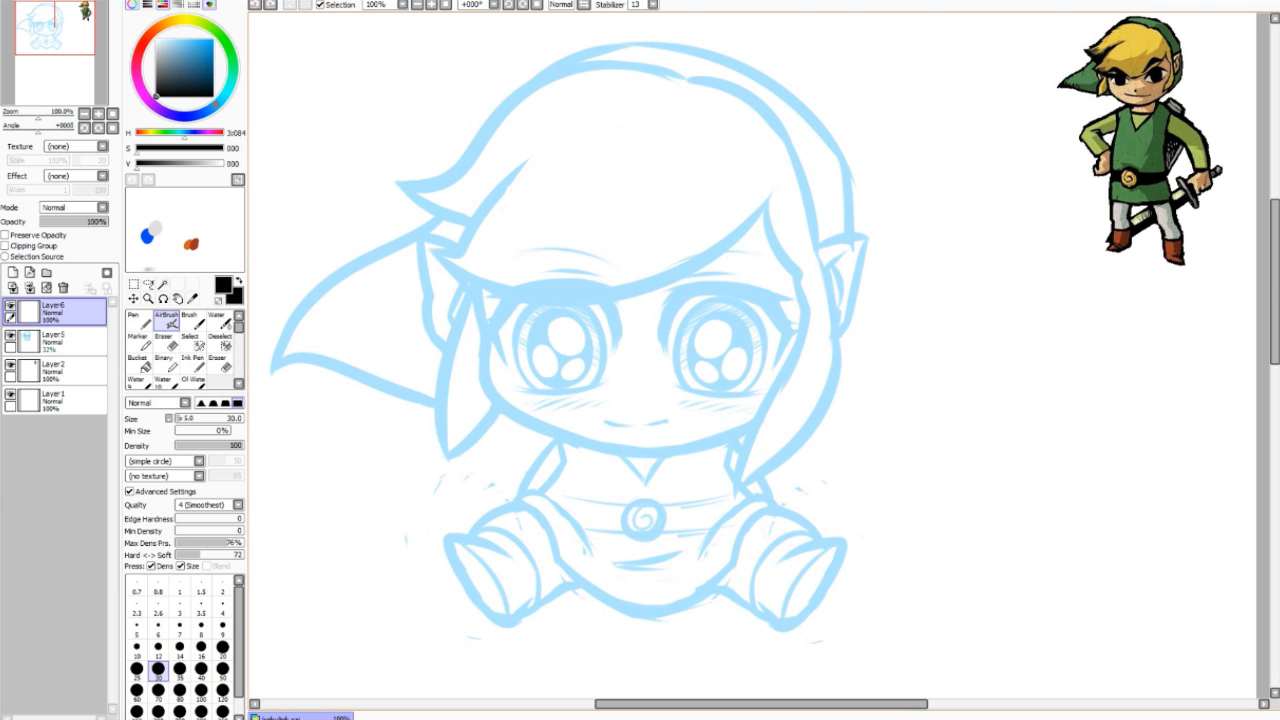
pyautogui.moveTo(443, 300); pyautogui.dragTo(730, 250)
pyautogui.hotkey('ctrl', 'z')
pyautogui.press('space')
pyautogui.moveTo(855, 489)
pyautogui.mouseDown()
pyautogui.moveTo(1055, 617)
pyautogui.moveTo(1051, 597)
pyautogui.moveTo(1005, 565)
pyautogui.moveTo(1028, 609)
pyautogui.mouseUp()
pyautogui.scroll(1, 875, 495)
pyautogui.press('space')
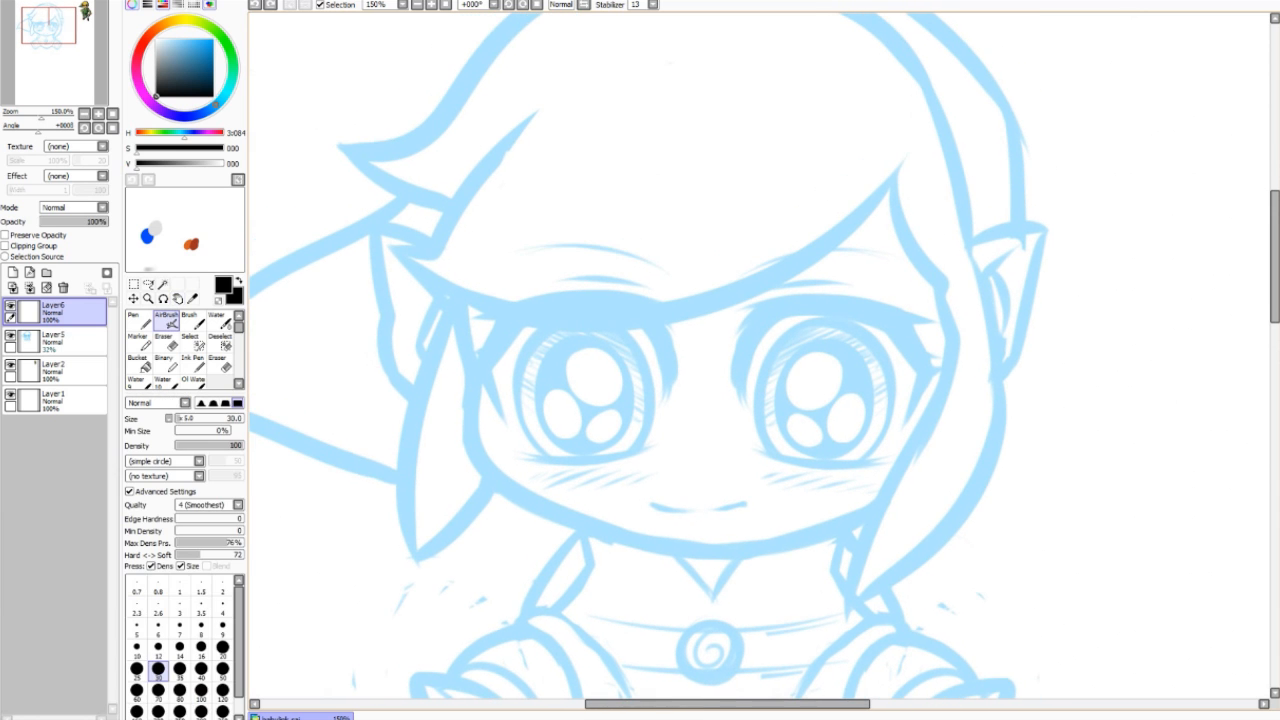
pyautogui.moveTo(387, 243); pyautogui.dragTo(900, 195)
pyautogui.hotkey('ctrl', 'z')
pyautogui.moveTo(388, 245)
pyautogui.mouseDown()
pyautogui.moveTo(410, 268)
pyautogui.moveTo(731, 303)
pyautogui.moveTo(906, 165)
pyautogui.mouseUp()
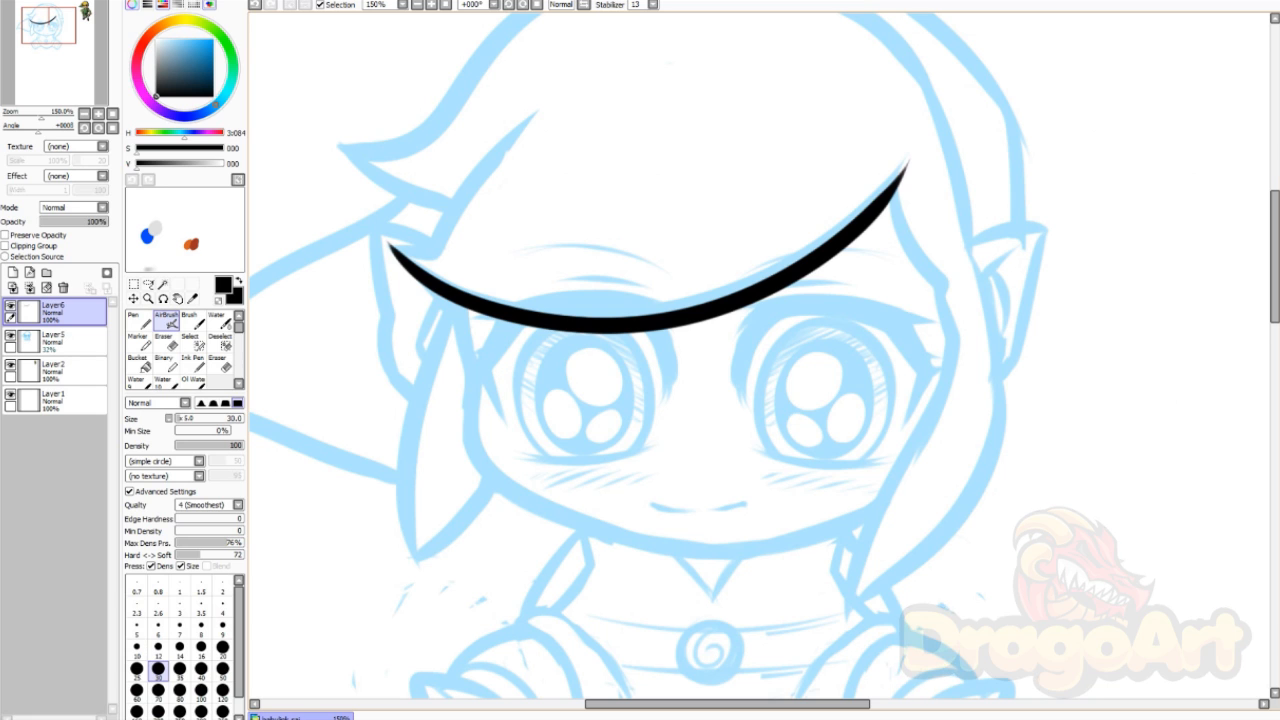
# Step: Redo and trim the stroke at the fringe's left tip
pyautogui.moveTo(389, 244)
pyautogui.mouseDown()
pyautogui.moveTo(438, 254)
pyautogui.moveTo(550, 101)
pyautogui.moveTo(522, 118)
pyautogui.mouseUp()
pyautogui.hotkey('ctrl', 'z')
pyautogui.press('e')
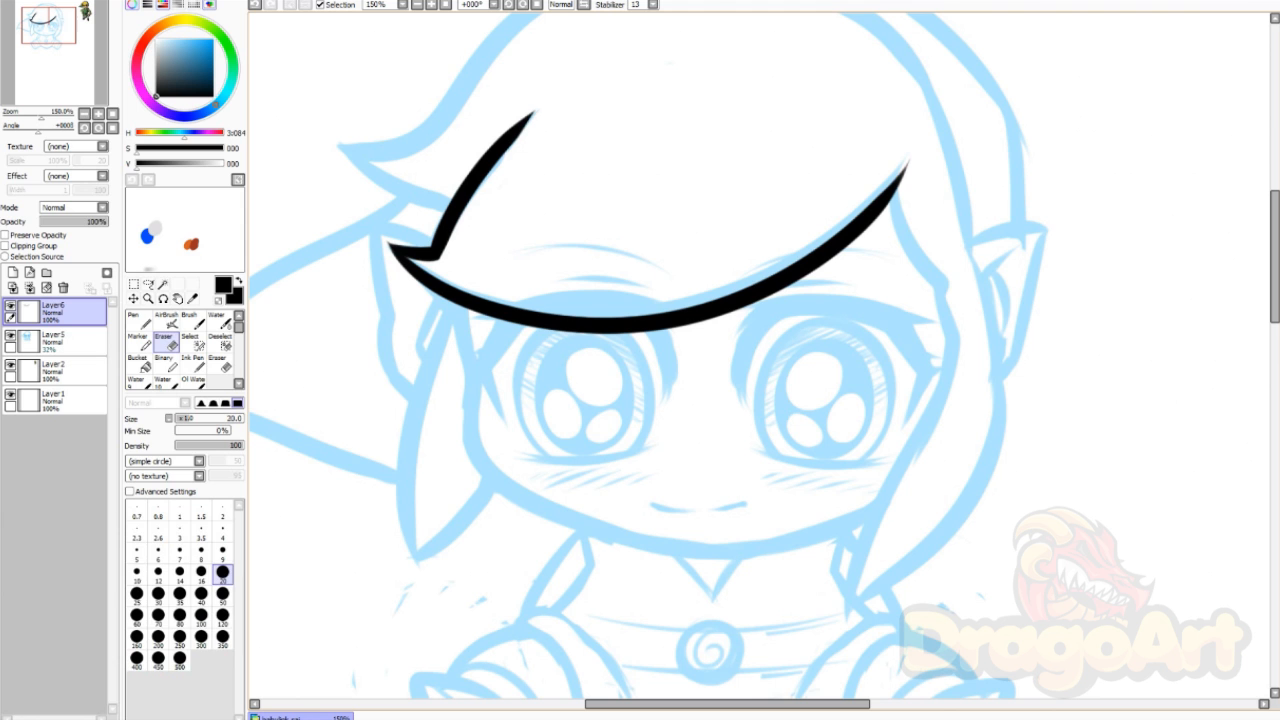
pyautogui.press('b')
# Step: Ink the top outline of the cap, redrawing its right side
pyautogui.moveTo(600, 250)
pyautogui.mouseDown()
pyautogui.moveTo(633, 365)
pyautogui.moveTo(633, 314)
pyautogui.mouseUp()
pyautogui.moveTo(368, 208)
pyautogui.mouseDown()
pyautogui.moveTo(482, 273)
pyautogui.moveTo(818, 54)
pyautogui.mouseUp()
pyautogui.moveTo(814, 53); pyautogui.dragTo(1006, 348)
pyautogui.hotkey('ctrl', 'z')
pyautogui.moveTo(640, 360); pyautogui.dragTo(628, 300)
# Step: Ink the right sideburn's outer and inner strand lines
pyautogui.moveTo(993, 264); pyautogui.dragTo(868, 625)
pyautogui.moveTo(868, 625); pyautogui.dragTo(979, 357)
pyautogui.moveTo(919, 198); pyautogui.dragTo(976, 365)
pyautogui.hotkey('ctrl', 'z')
pyautogui.moveTo(915, 196); pyautogui.dragTo(966, 304)
pyautogui.hotkey('ctrl', 'z')
pyautogui.moveTo(966, 304); pyautogui.dragTo(976, 365)
# Step: Touch up where the right sideburn meets the cap
pyautogui.press('e')
pyautogui.press('b')
pyautogui.hotkey('ctrl', 'z')
pyautogui.moveTo(989, 254); pyautogui.dragTo(991, 282)
pyautogui.press('e')
pyautogui.press('b')
# Step: Ink the left sideburn with its lower diagonal and trim its bottom tip
pyautogui.moveTo(474, 307); pyautogui.dragTo(427, 586)
pyautogui.hotkey('ctrl', 'z')
pyautogui.press('e')
pyautogui.moveTo(429, 568)
pyautogui.mouseDown()
pyautogui.moveTo(510, 490)
pyautogui.moveTo(434, 574)
pyautogui.mouseUp()
pyautogui.press('b')
pyautogui.moveTo(640, 360); pyautogui.dragTo(678, 443)
pyautogui.press('e')
pyautogui.press('b')
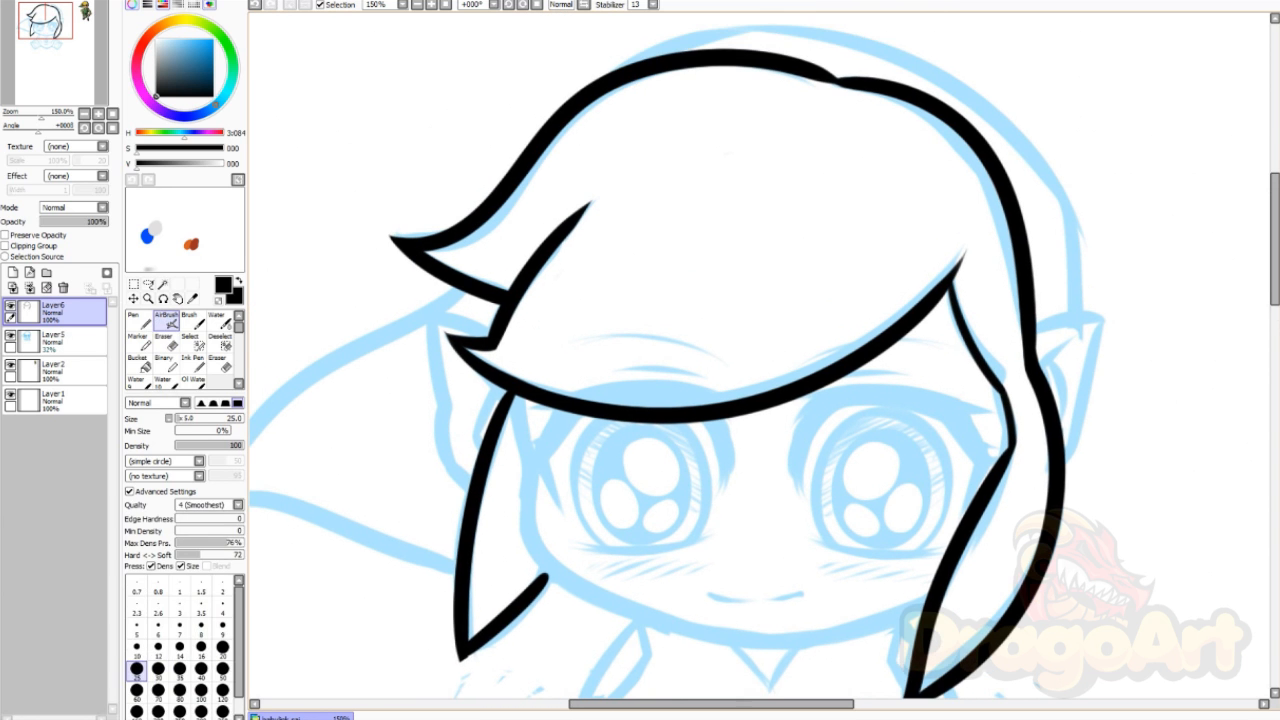
# Step: Ink the left cheek and jaw outline in bold black
pyautogui.moveTo(640, 400); pyautogui.dragTo(644, 357)
pyautogui.moveTo(526, 342); pyautogui.dragTo(550, 528)
pyautogui.moveTo(550, 528); pyautogui.dragTo(937, 543)
pyautogui.moveTo(700, 500); pyautogui.dragTo(700, 422)
pyautogui.hotkey('ctrl', 'z')
pyautogui.moveTo(539, 345); pyautogui.dragTo(936, 465)
# Step: Ink the small mouth on the lower face
pyautogui.moveTo(700, 440); pyautogui.dragTo(803, 456)
pyautogui.moveTo(812, 481); pyautogui.dragTo(847, 491)
pyautogui.moveTo(916, 481); pyautogui.dragTo(874, 491)
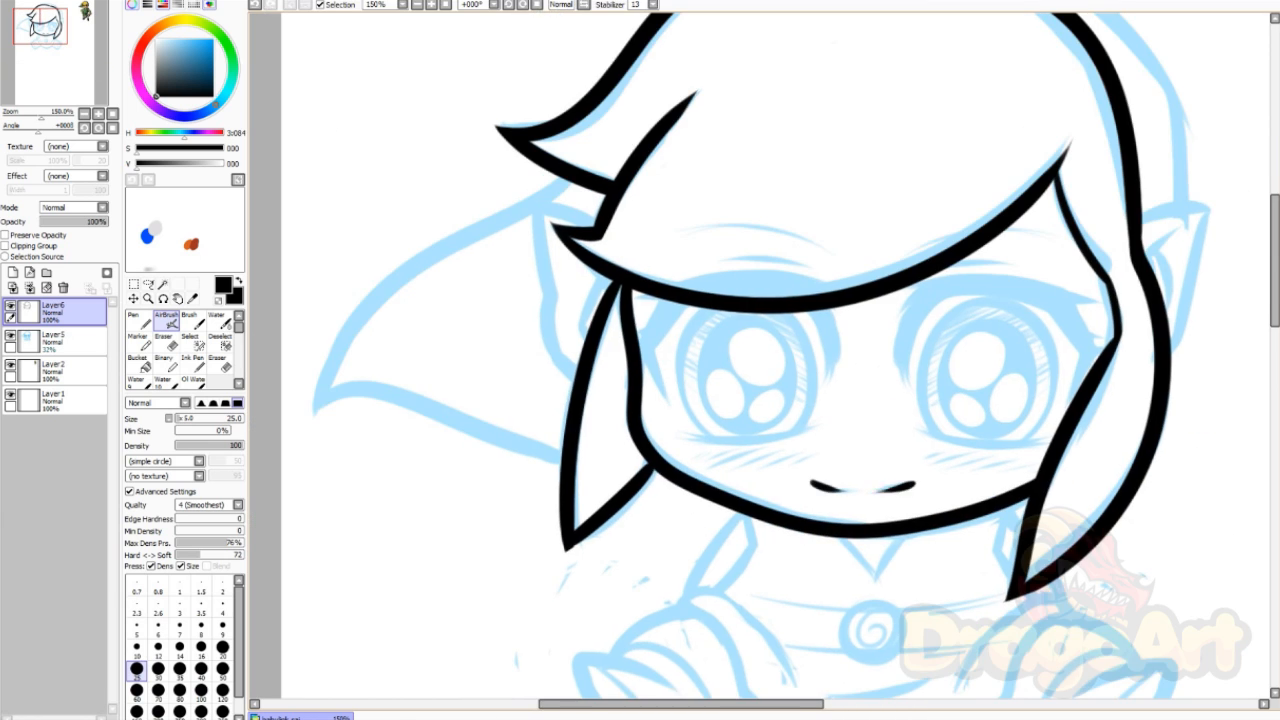
pyautogui.scroll(-1, 872, 495)
# Step: Ink the left eye's upper lashes and iris outline, redoing the iris curve
pyautogui.scroll(1, 866, 425)
pyautogui.moveTo(819, 350); pyautogui.dragTo(839, 412)
pyautogui.moveTo(674, 342); pyautogui.dragTo(670, 440)
pyautogui.moveTo(680, 346); pyautogui.dragTo(669, 432)
pyautogui.moveTo(668, 341)
pyautogui.mouseDown()
pyautogui.moveTo(644, 337)
pyautogui.moveTo(718, 480)
pyautogui.mouseUp()
pyautogui.hotkey('ctrl', 'z')
pyautogui.hotkey('ctrl', 'z')
pyautogui.moveTo(706, 350); pyautogui.dragTo(710, 476)
pyautogui.moveTo(797, 354); pyautogui.dragTo(804, 472)
# Step: Add the left eye's lower lid, blush hatch marks and inner iris ring
pyautogui.hotkey('ctrl', 'z')
pyautogui.moveTo(690, 472); pyautogui.dragTo(818, 467)
pyautogui.moveTo(742, 490); pyautogui.dragTo(712, 502)
pyautogui.moveTo(800, 493); pyautogui.dragTo(768, 504)
pyautogui.moveTo(780, 480); pyautogui.dragTo(751, 486)
pyautogui.moveTo(722, 362); pyautogui.dragTo(722, 475)
pyautogui.moveTo(745, 368); pyautogui.dragTo(724, 476)
# Step: Ink and thicken the right eye's upper lash line with spiky outer corner
pyautogui.hotkey('ctrl', 'z')
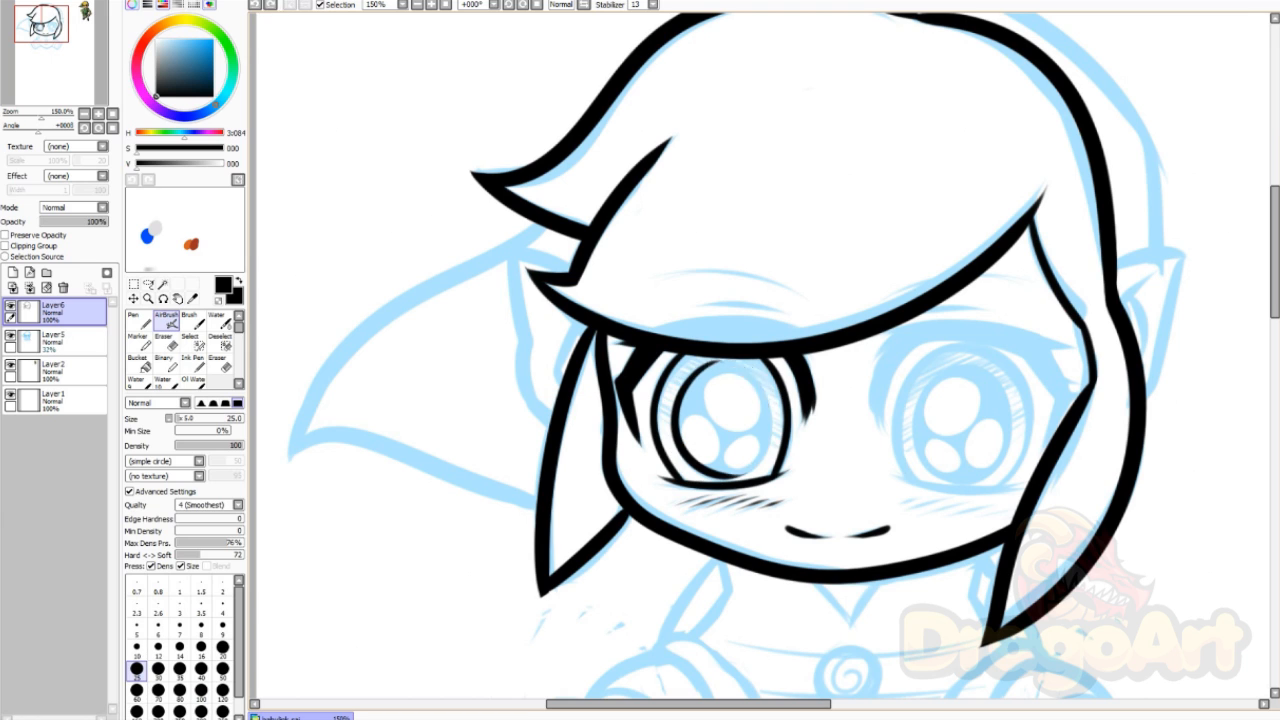
pyautogui.moveTo(712, 362); pyautogui.dragTo(722, 475)
pyautogui.moveTo(906, 330); pyautogui.dragTo(877, 407)
pyautogui.moveTo(942, 326); pyautogui.dragTo(874, 408)
pyautogui.moveTo(888, 344); pyautogui.dragTo(1070, 350)
pyautogui.moveTo(934, 336); pyautogui.dragTo(878, 420)
pyautogui.moveTo(930, 335)
pyautogui.mouseDown()
pyautogui.moveTo(1048, 356)
pyautogui.moveTo(1061, 395)
pyautogui.mouseUp()
pyautogui.moveTo(1064, 352); pyautogui.dragTo(1051, 444)
pyautogui.moveTo(1062, 390); pyautogui.dragTo(1045, 446)
pyautogui.moveTo(1026, 358); pyautogui.dragTo(1053, 397)
pyautogui.moveTo(1060, 374); pyautogui.dragTo(1067, 396)
# Step: Ink the right eye's iris, lower lid, inner ring, blush hatching and brow
pyautogui.hotkey('ctrl', 'z')
pyautogui.moveTo(962, 343); pyautogui.dragTo(914, 486)
pyautogui.moveTo(958, 343); pyautogui.dragTo(1004, 487)
pyautogui.hotkey('ctrl', 'z')
pyautogui.hotkey('ctrl', 'z')
pyautogui.moveTo(966, 343)
pyautogui.mouseDown()
pyautogui.moveTo(1006, 486)
pyautogui.moveTo(914, 486)
pyautogui.mouseUp()
pyautogui.moveTo(896, 482); pyautogui.dragTo(1016, 488)
pyautogui.hotkey('ctrl', 'z')
pyautogui.moveTo(971, 365)
pyautogui.mouseDown()
pyautogui.moveTo(943, 375)
pyautogui.moveTo(956, 479)
pyautogui.moveTo(932, 464)
pyautogui.moveTo(904, 507)
pyautogui.mouseUp()
# Step: Outline both ears with their outer edges and inner lines
pyautogui.hotkey('ctrl', 'z')
pyautogui.hotkey('ctrl', 'z')
# Step: Ink the outer head curve down to the ear and the cap tail outline
pyautogui.hotkey('ctrl', 'z')
pyautogui.moveTo(946, 500); pyautogui.dragTo(920, 507)
pyautogui.moveTo(1002, 507); pyautogui.dragTo(934, 512)
pyautogui.moveTo(940, 310); pyautogui.dragTo(1002, 316)
pyautogui.moveTo(908, 280); pyautogui.dragTo(960, 272)
pyautogui.moveTo(666, 285); pyautogui.dragTo(770, 281)
pyautogui.moveTo(760, 360); pyautogui.dragTo(719, 300)
pyautogui.moveTo(1078, 207); pyautogui.dragTo(1105, 338)
# Step: Ink the neck hair lock, left shoulder, left sleeve and cuff opening
pyautogui.hotkey('ctrl', 'z')
pyautogui.moveTo(1140, 193); pyautogui.dragTo(1105, 325)
pyautogui.moveTo(1103, 273); pyautogui.dragTo(1085, 247)
pyautogui.moveTo(530, 212); pyautogui.dragTo(471, 197)
pyautogui.moveTo(471, 197); pyautogui.dragTo(508, 366)
pyautogui.moveTo(538, 240); pyautogui.dragTo(503, 300)
pyautogui.hotkey('ctrl', 'z')
pyautogui.hotkey('ctrl', 'z')
pyautogui.moveTo(471, 197); pyautogui.dragTo(518, 334)
pyautogui.moveTo(527, 250); pyautogui.dragTo(515, 284)
pyautogui.press('space')
pyautogui.moveTo(700, 280); pyautogui.dragTo(672, 488)
pyautogui.moveTo(632, 158); pyautogui.dragTo(1073, 300)
pyautogui.hotkey('ctrl', 'z')
pyautogui.moveTo(1087, 397); pyautogui.dragTo(624, 160)
pyautogui.moveTo(640, 480); pyautogui.dragTo(792, 276)
pyautogui.moveTo(630, 180); pyautogui.dragTo(377, 386)
pyautogui.moveTo(377, 386); pyautogui.dragTo(614, 460)
pyautogui.moveTo(740, 420); pyautogui.dragTo(698, 404)
pyautogui.moveTo(740, 500); pyautogui.dragTo(650, 376)
pyautogui.moveTo(672, 374)
pyautogui.mouseDown()
pyautogui.moveTo(650, 440)
pyautogui.moveTo(604, 457)
pyautogui.mouseUp()
pyautogui.moveTo(604, 457); pyautogui.dragTo(710, 528)
pyautogui.moveTo(640, 480); pyautogui.dragTo(650, 405)
pyautogui.moveTo(655, 366)
pyautogui.mouseDown()
pyautogui.moveTo(545, 437)
pyautogui.moveTo(609, 469)
pyautogui.mouseUp()
pyautogui.moveTo(510, 441)
pyautogui.mouseDown()
pyautogui.moveTo(596, 575)
pyautogui.moveTo(724, 516)
pyautogui.mouseUp()
pyautogui.moveTo(620, 389); pyautogui.dragTo(696, 502)
pyautogui.moveTo(684, 486)
pyautogui.mouseDown()
pyautogui.moveTo(740, 524)
pyautogui.moveTo(930, 508)
pyautogui.mouseUp()
pyautogui.hotkey('ctrl', 'z')
# Step: Ink the tunic's bottom curve, right edge fold, right shoulder and neck line
pyautogui.moveTo(716, 514); pyautogui.dragTo(915, 518)
pyautogui.moveTo(910, 516); pyautogui.dragTo(1012, 394)
pyautogui.moveTo(1000, 374)
pyautogui.mouseDown()
pyautogui.moveTo(893, 466)
pyautogui.moveTo(1012, 392)
pyautogui.mouseUp()
pyautogui.moveTo(938, 288)
pyautogui.mouseDown()
pyautogui.moveTo(931, 326)
pyautogui.moveTo(946, 362)
pyautogui.moveTo(956, 314)
pyautogui.mouseUp()
pyautogui.moveTo(640, 480); pyautogui.dragTo(616, 453)
# Step: Ink the right sleeve and both cuff openings, redrawing the cuff curves
pyautogui.moveTo(978, 368); pyautogui.dragTo(1052, 416)
pyautogui.press('e')
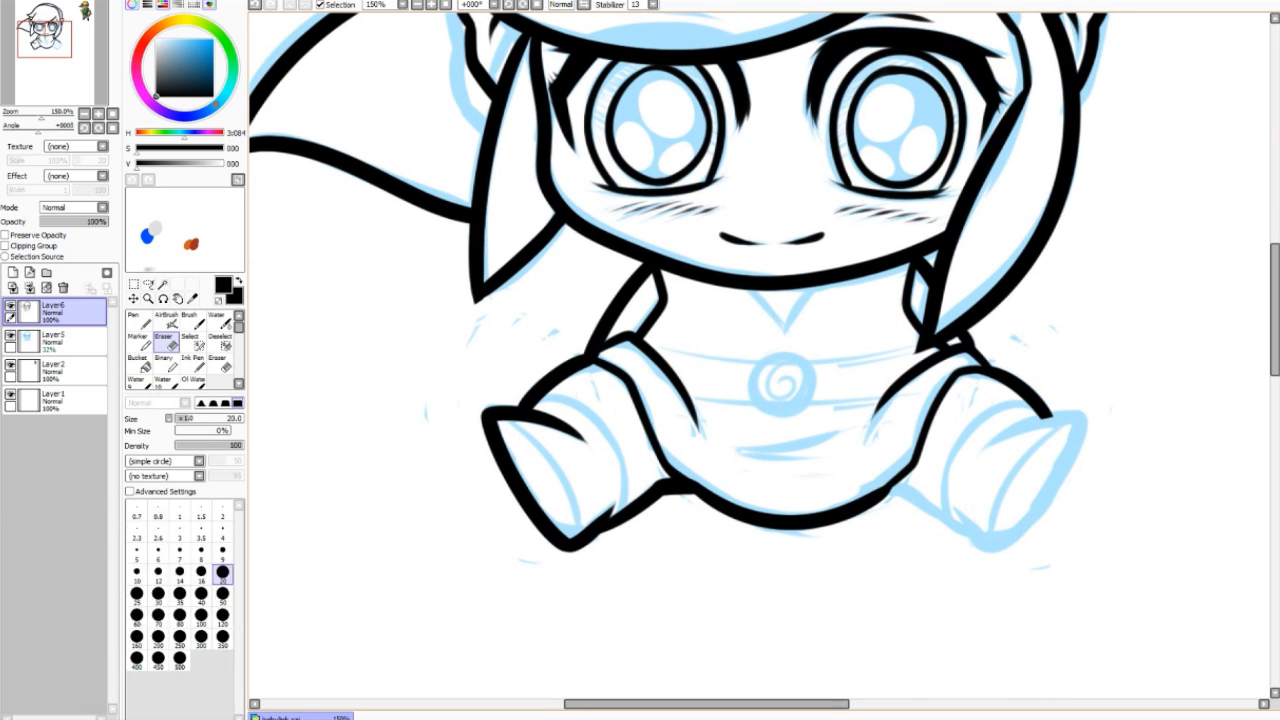
pyautogui.press('b')
pyautogui.moveTo(894, 487); pyautogui.dragTo(984, 543)
pyautogui.moveTo(1086, 418); pyautogui.dragTo(994, 549)
pyautogui.hotkey('ctrl', 'z')
pyautogui.moveTo(1072, 428); pyautogui.dragTo(990, 532)
pyautogui.moveTo(500, 423); pyautogui.dragTo(584, 532)
pyautogui.hotkey('ctrl', 'z')
pyautogui.hotkey('ctrl', 'z')
pyautogui.moveTo(536, 402); pyautogui.dragTo(622, 511)
# Step: Ink the V-neck, belt lines, round spiral buckle and belly fold
pyautogui.hotkey('ctrl', 'z')
pyautogui.moveTo(1030, 404)
pyautogui.mouseDown()
pyautogui.moveTo(1006, 406)
pyautogui.moveTo(950, 512)
pyautogui.mouseUp()
pyautogui.moveTo(752, 290)
pyautogui.mouseDown()
pyautogui.moveTo(787, 328)
pyautogui.moveTo(811, 290)
pyautogui.mouseUp()
pyautogui.moveTo(644, 345); pyautogui.dragTo(786, 356)
pyautogui.hotkey('ctrl', 'z')
pyautogui.moveTo(768, 378); pyautogui.dragTo(784, 384)
pyautogui.moveTo(692, 400); pyautogui.dragTo(758, 404)
pyautogui.hotkey('ctrl', 'z')
pyautogui.moveTo(808, 363); pyautogui.dragTo(918, 343)
pyautogui.moveTo(808, 406); pyautogui.dragTo(882, 398)
pyautogui.moveTo(716, 430); pyautogui.dragTo(848, 446)
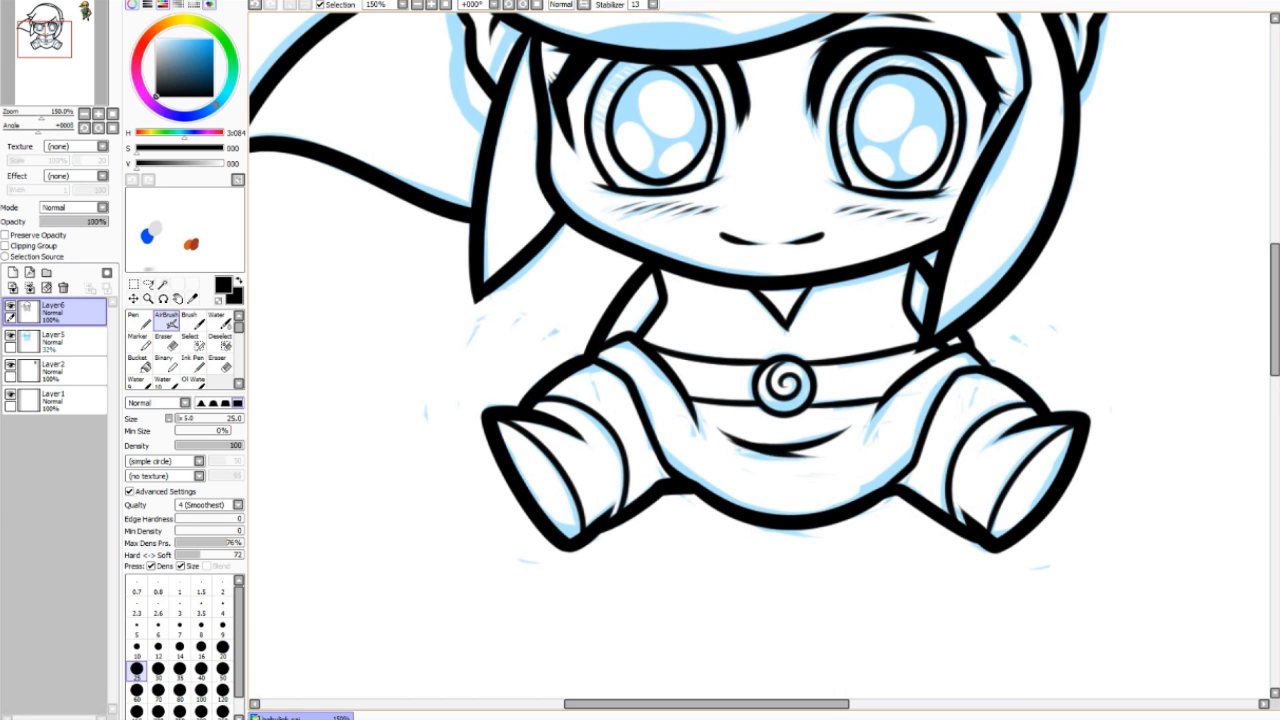
pyautogui.scroll(-1, 945, 441)
# Step: Return to Layer6 and retouch the left eye's upper lid line
pyautogui.moveTo(945, 441); pyautogui.dragTo(845, 572)
pyautogui.click(62, 342)
pyautogui.hotkey('ctrl', 'z')
pyautogui.click(62, 312)
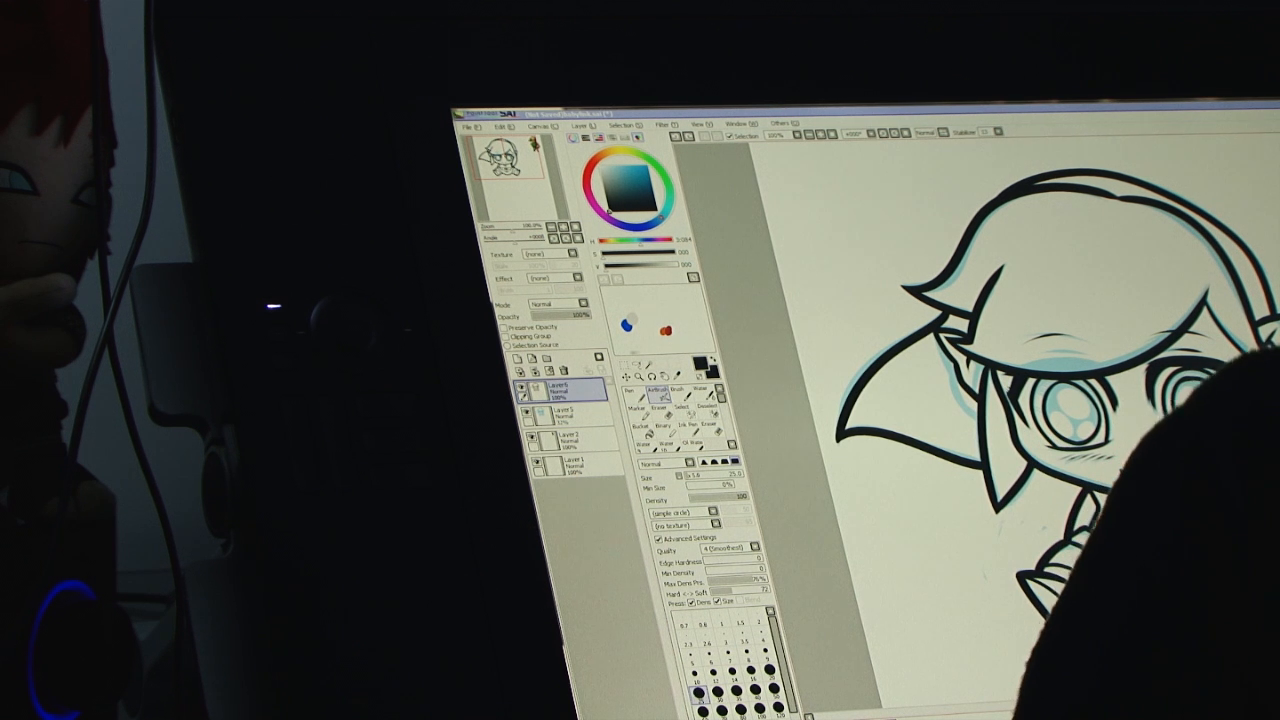
pyautogui.moveTo(1074, 373); pyautogui.dragTo(1113, 404)
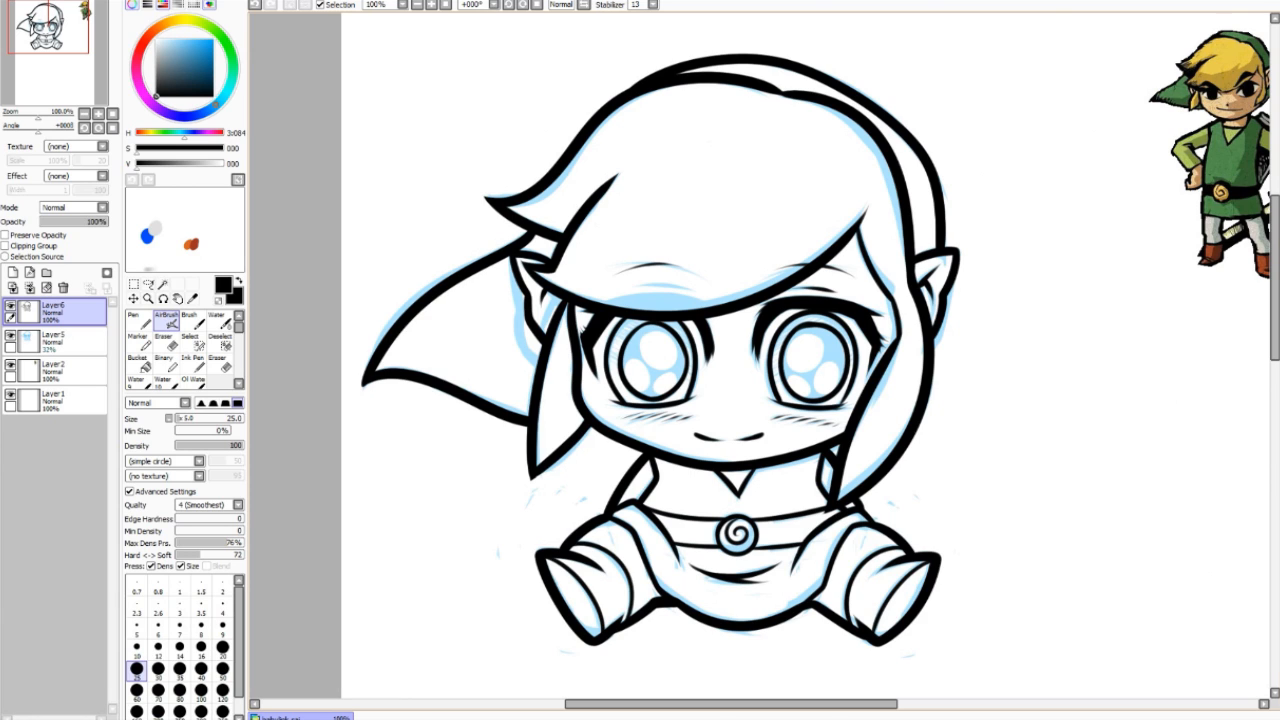
# Step: Delete the blue sketch layer, keeping the line-art layer active
pyautogui.click(72, 342)
pyautogui.click(63, 288)
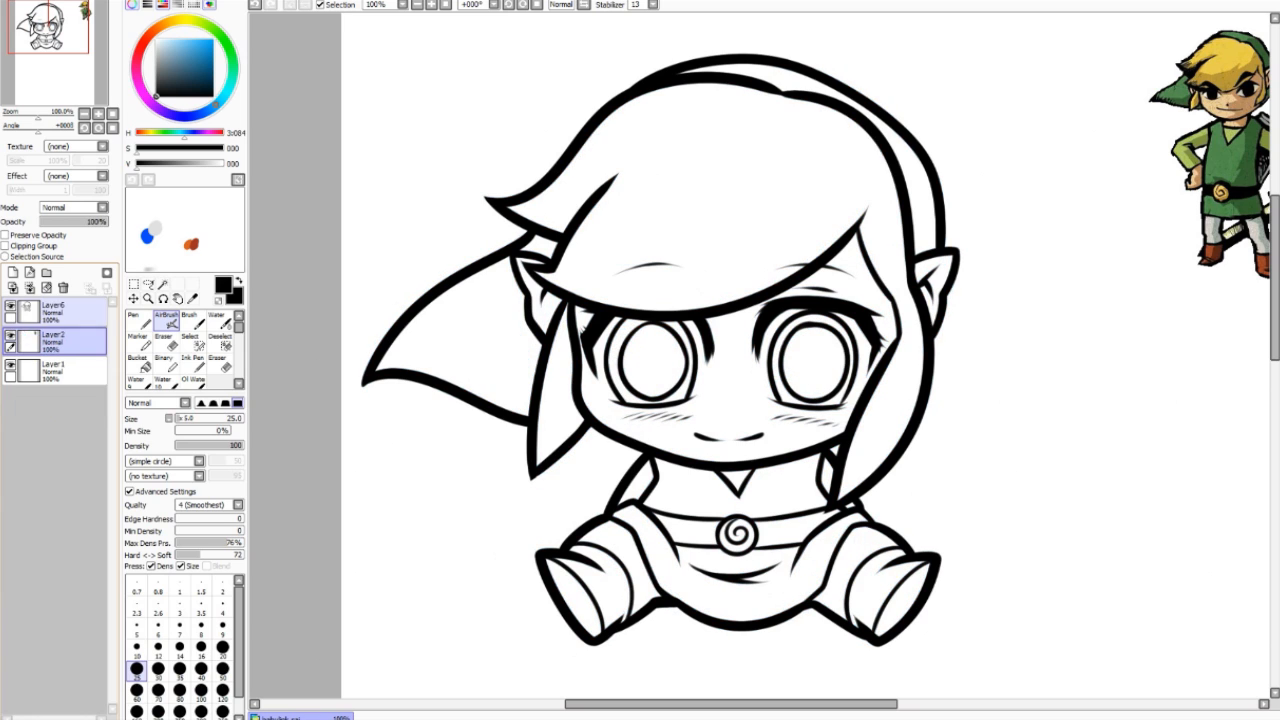
pyautogui.click(72, 312)
# Step: Pick the Magic Wand and set its Color diff. to 67 after a test selection
pyautogui.click(163, 285)
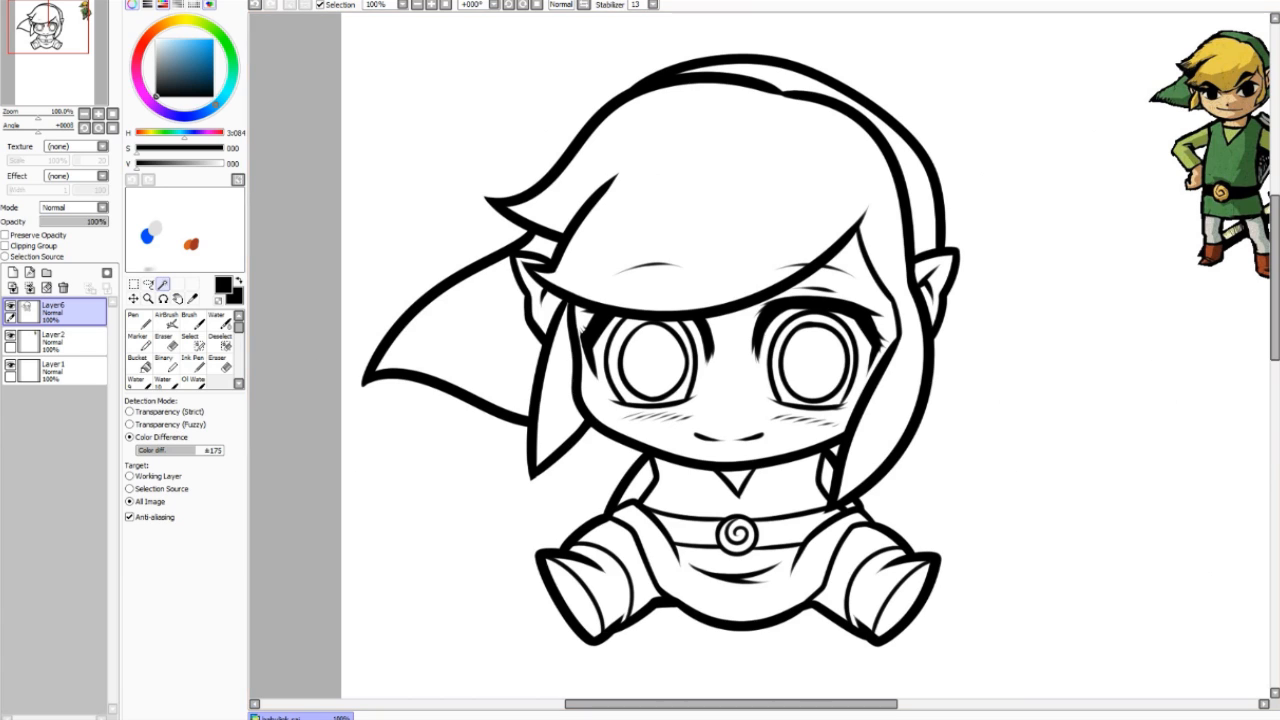
pyautogui.doubleClick(162, 284)
pyautogui.click(703, 307)
pyautogui.moveTo(195, 451); pyautogui.dragTo(224, 451)
pyautogui.click(720, 220)
pyautogui.hotkey('ctrl', 'z')
pyautogui.moveTo(222, 451); pyautogui.dragTo(159, 451)
pyautogui.click(166, 322)
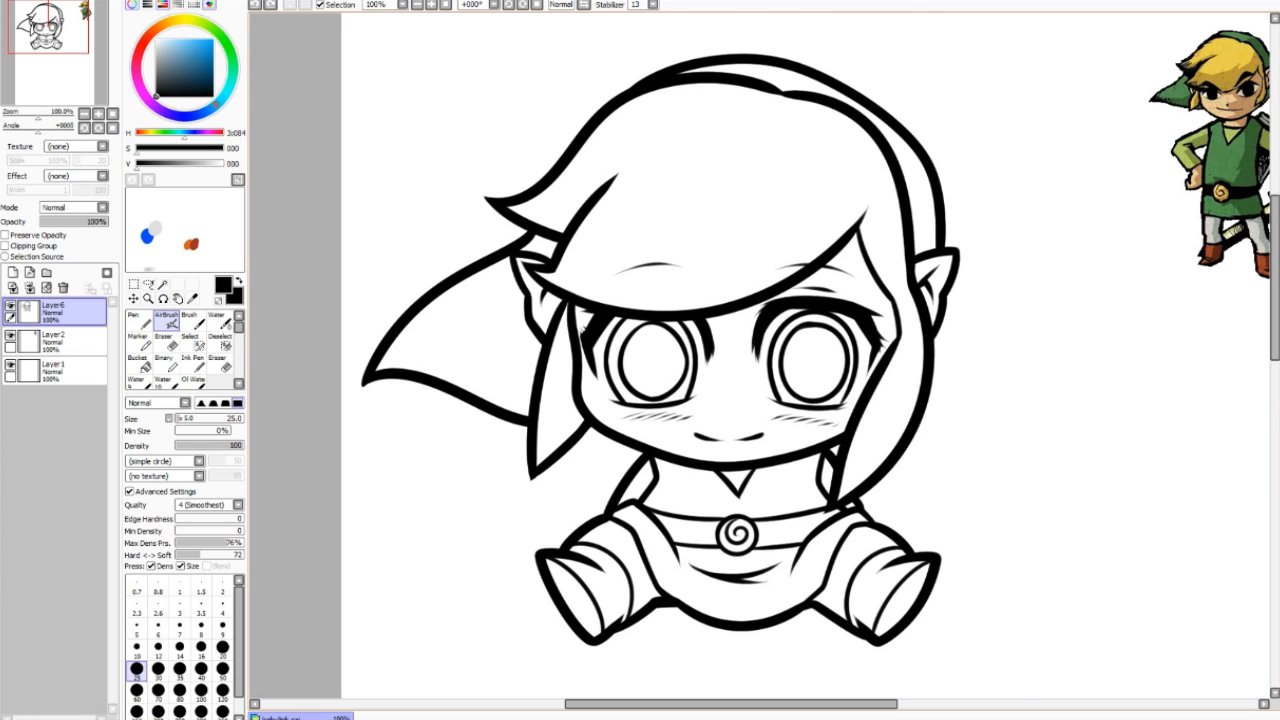
# Step: Test background selections at different Color diff. values, clear them, then make Layer2 active
pyautogui.click(163, 285)
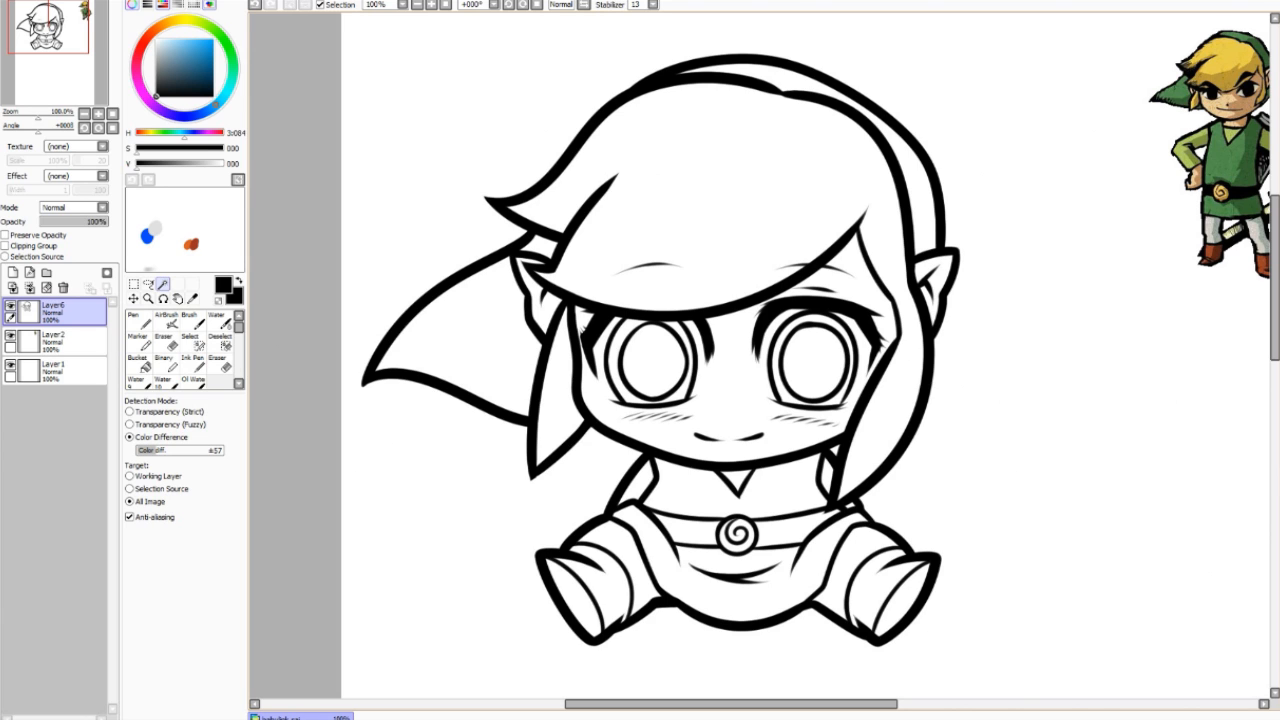
pyautogui.click(450, 180)
pyautogui.hotkey('ctrl', 'd')
pyautogui.moveTo(152, 451); pyautogui.dragTo(222, 451)
pyautogui.click(450, 180)
pyautogui.hotkey('ctrl', 'd')
pyautogui.click(450, 180)
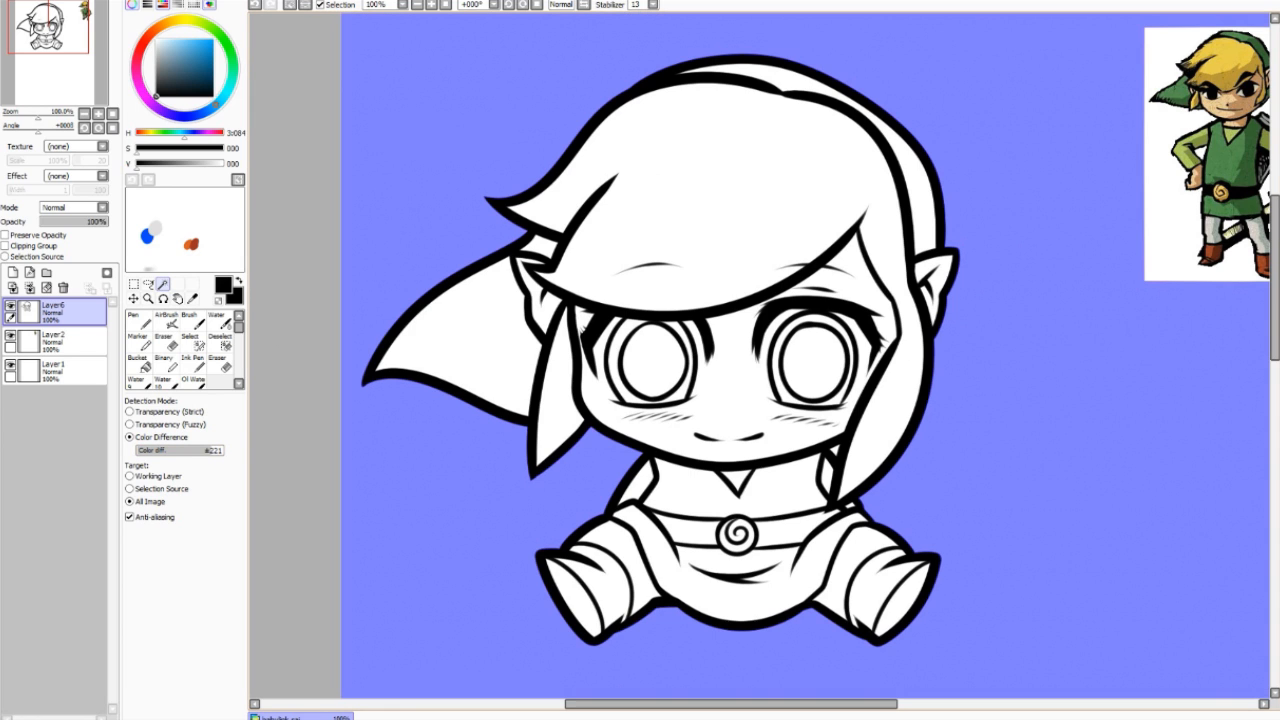
pyautogui.click(835, 450)
pyautogui.hotkey('ctrl', 'z')
pyautogui.hotkey('ctrl', 'z')
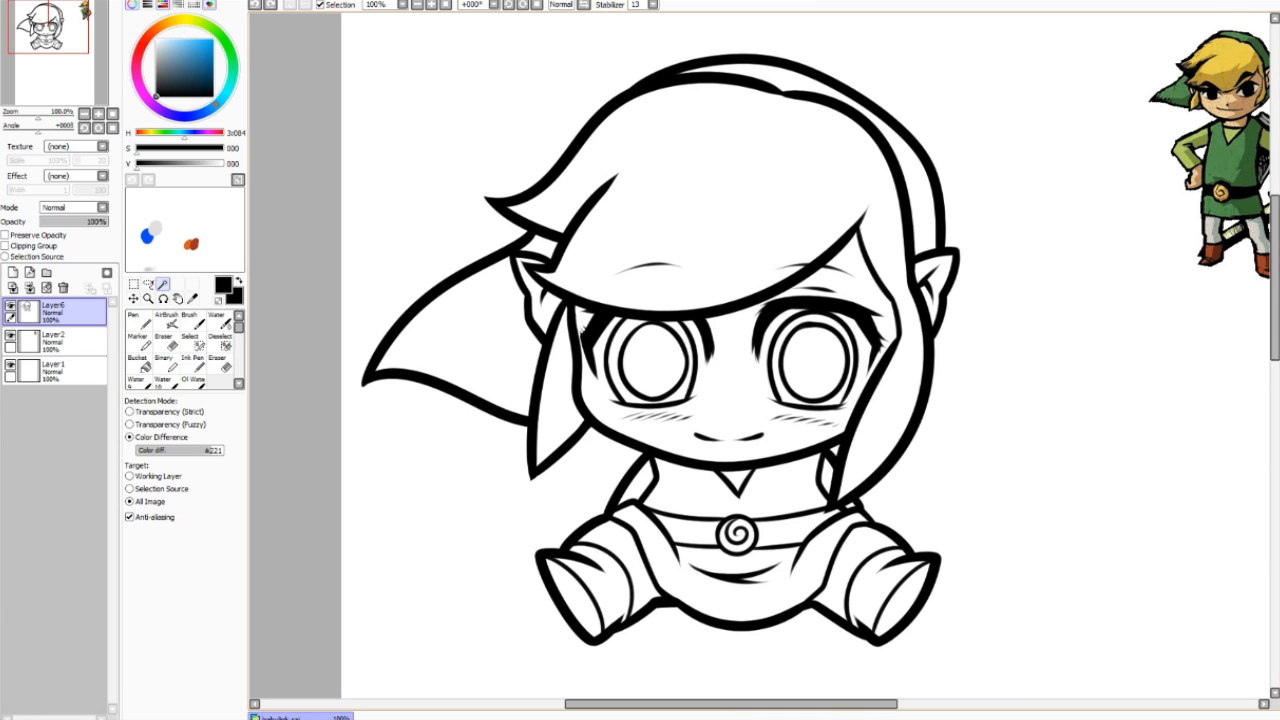
pyautogui.click(73, 341)
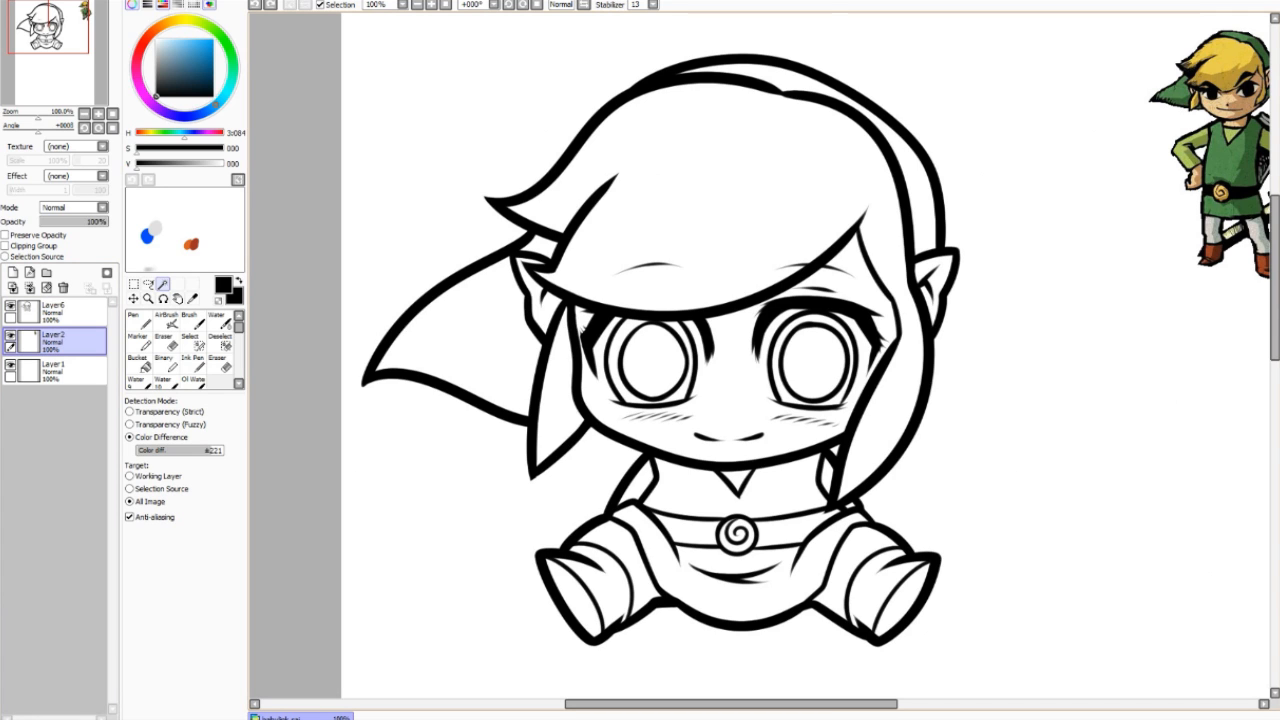
# Step: On a new layer, Magic Wand the face and fill it with tan sampled from the reference
pyautogui.click(13, 272)
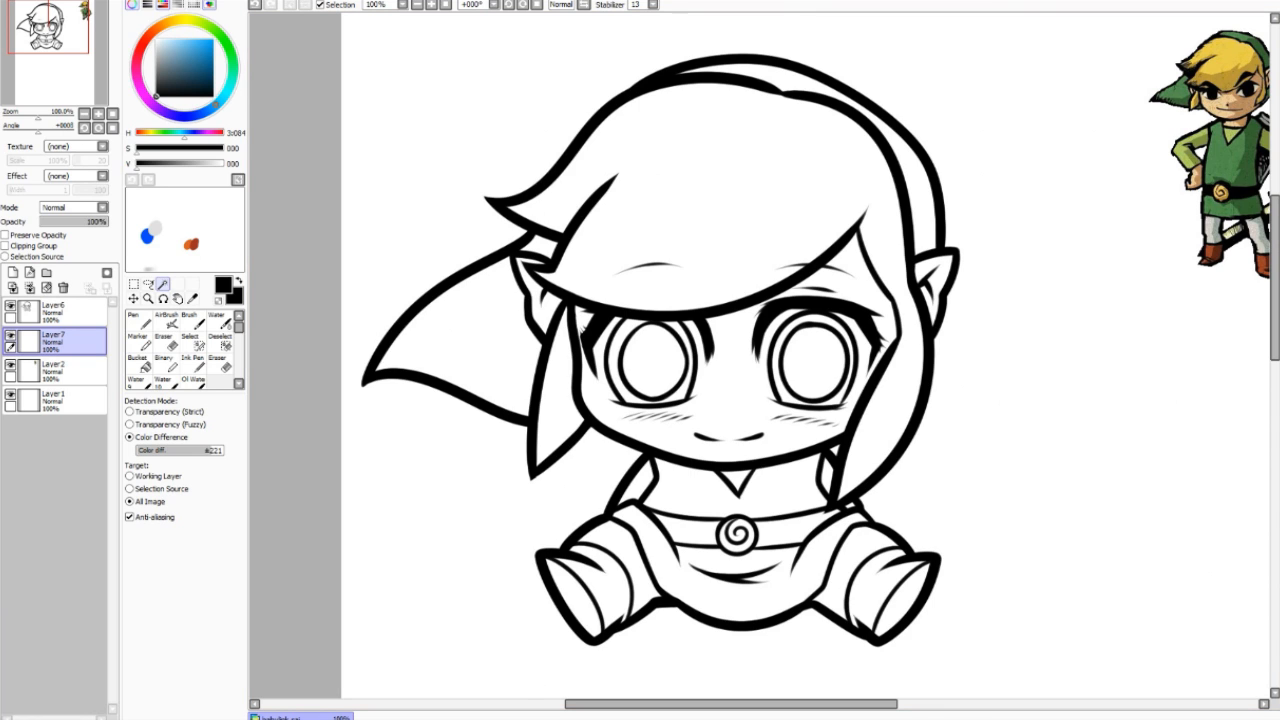
pyautogui.moveTo(212, 451); pyautogui.dragTo(209, 451)
pyautogui.click(728, 390)
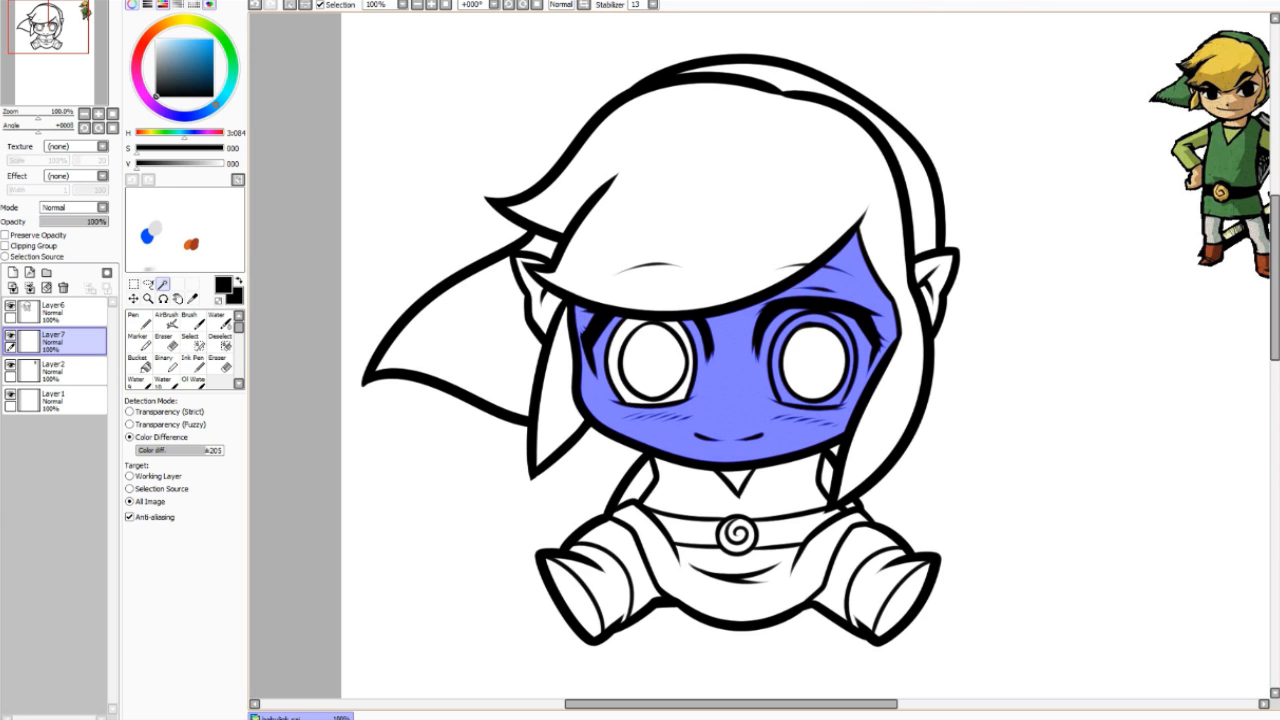
pyautogui.click(166, 322)
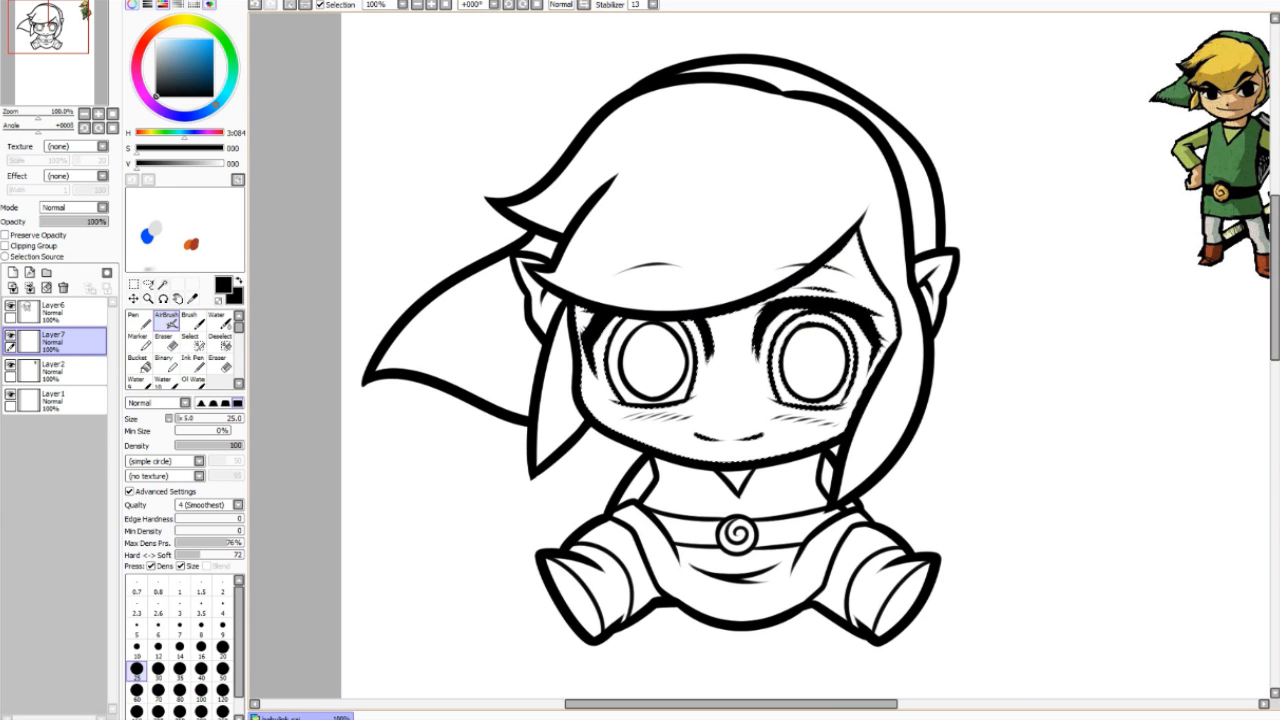
pyautogui.press('space')
pyautogui.moveTo(740, 360); pyautogui.dragTo(710, 387)
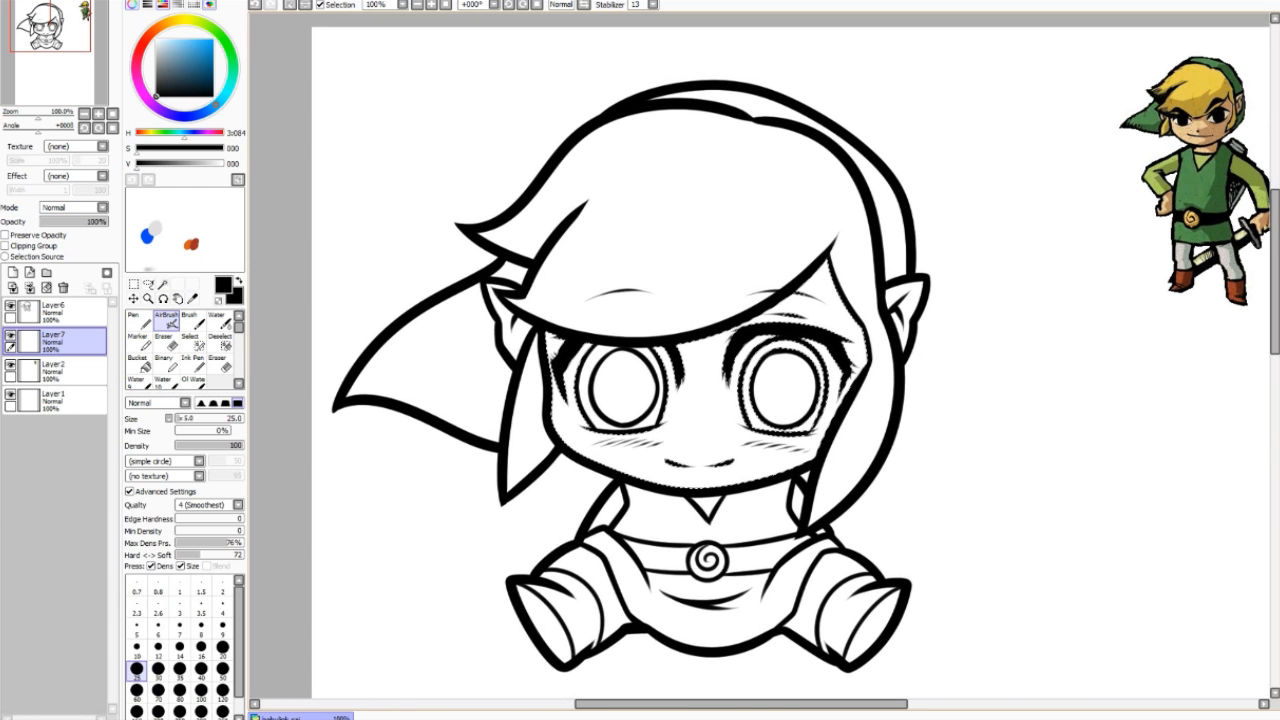
pyautogui.rightClick(1204, 136)
pyautogui.rightClick(1204, 138)
pyautogui.hotkey('ctrl', 'f')
pyautogui.click(148, 285)
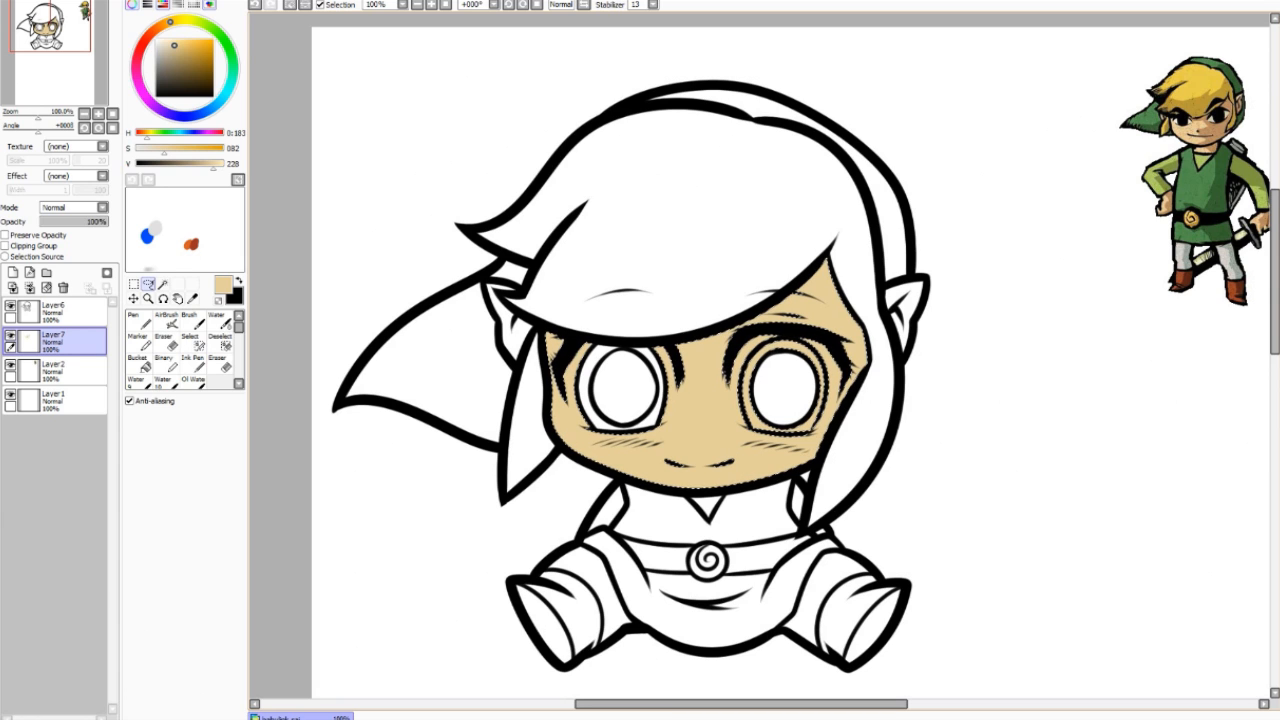
pyautogui.hotkey('ctrl', 'd')
# Step: Fill both ears with the same tan, deselect, and turn on Preserve Opacity for the layer
pyautogui.click(163, 285)
pyautogui.click(508, 318)
pyautogui.click(909, 302)
pyautogui.hotkey('ctrl', 'f')
pyautogui.click(148, 285)
pyautogui.hotkey('ctrl', 'd')
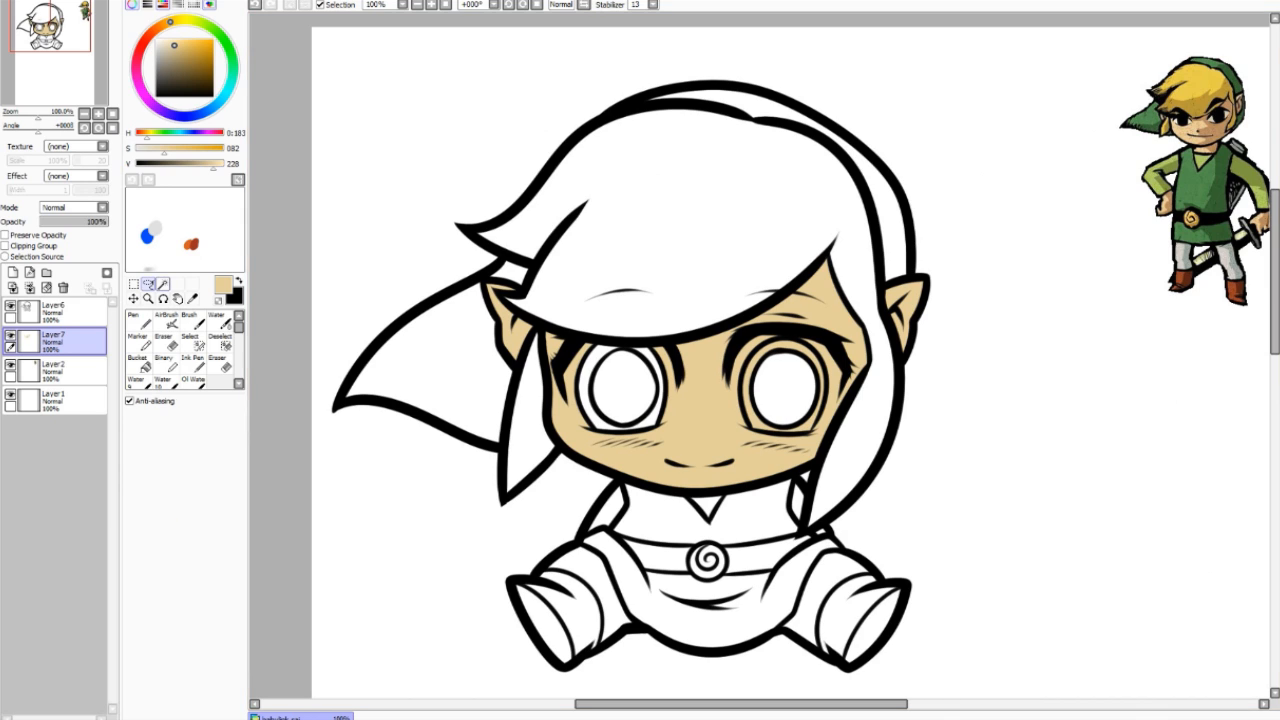
pyautogui.click(163, 284)
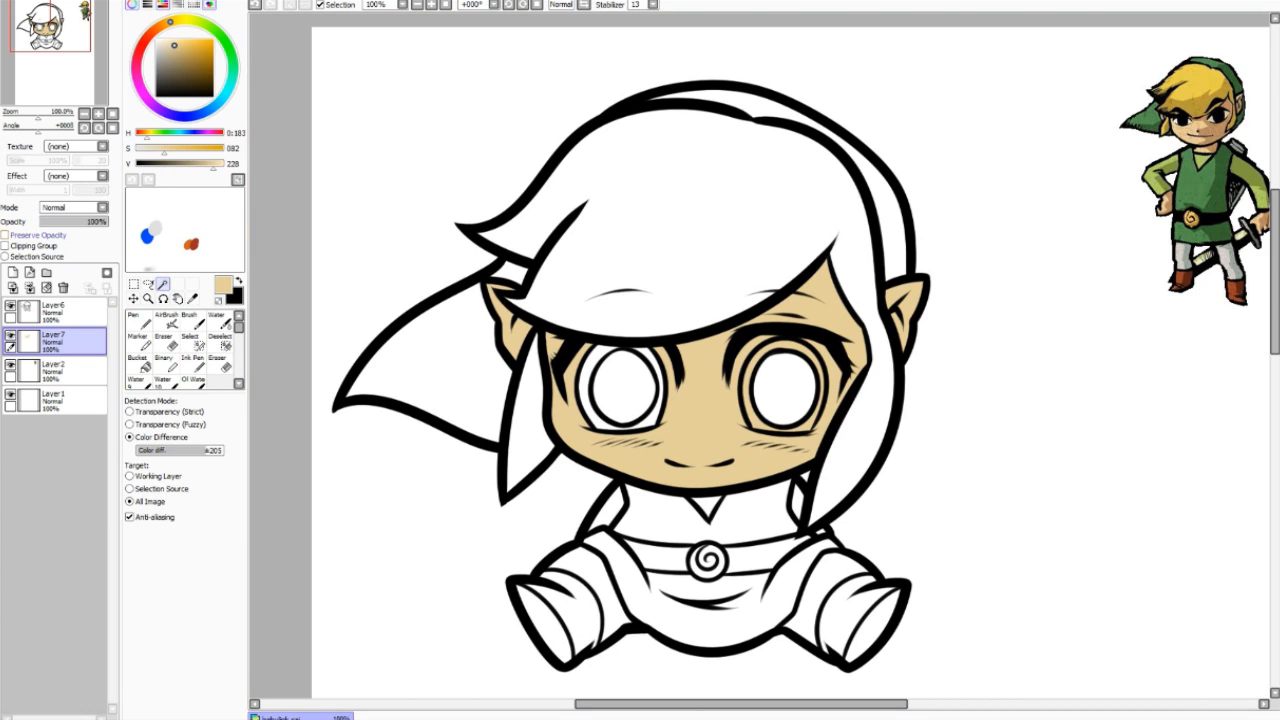
pyautogui.click(5, 234)
# Step: Pick a darker brown and, with a size-35 AirBrush, shade around the eyes and forehead
pyautogui.click(166, 321)
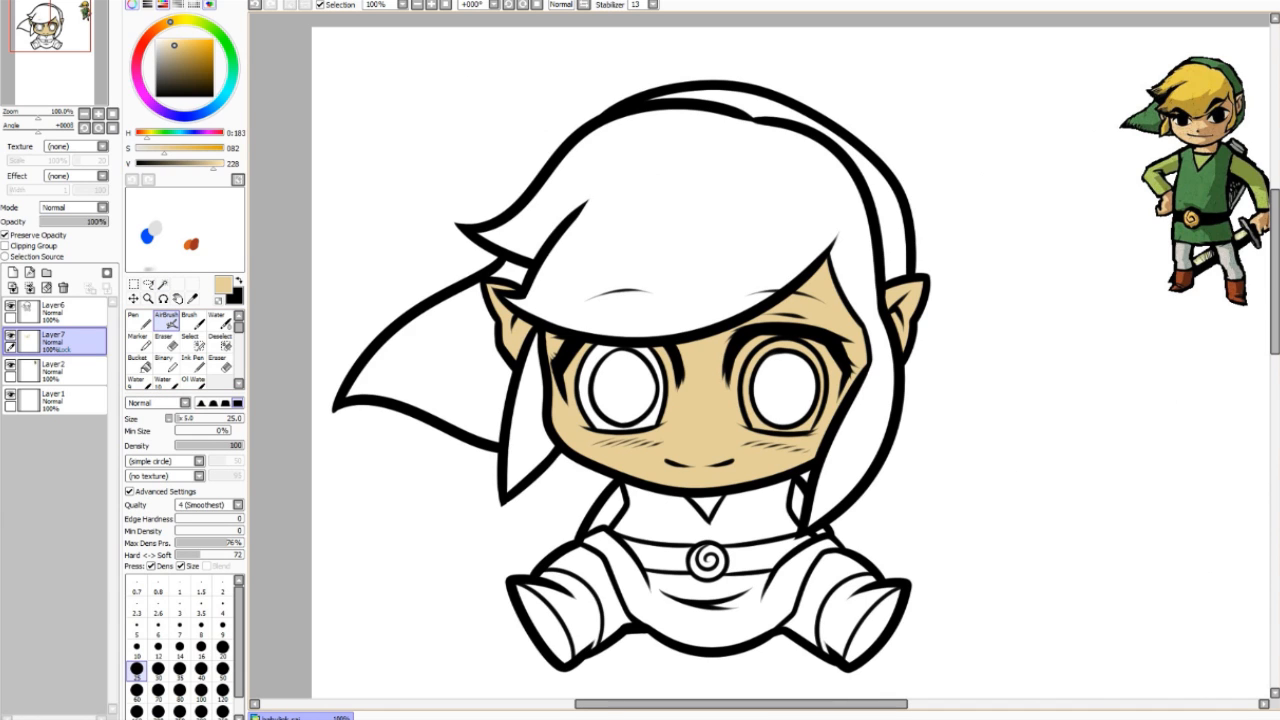
pyautogui.rightClick(1208, 145)
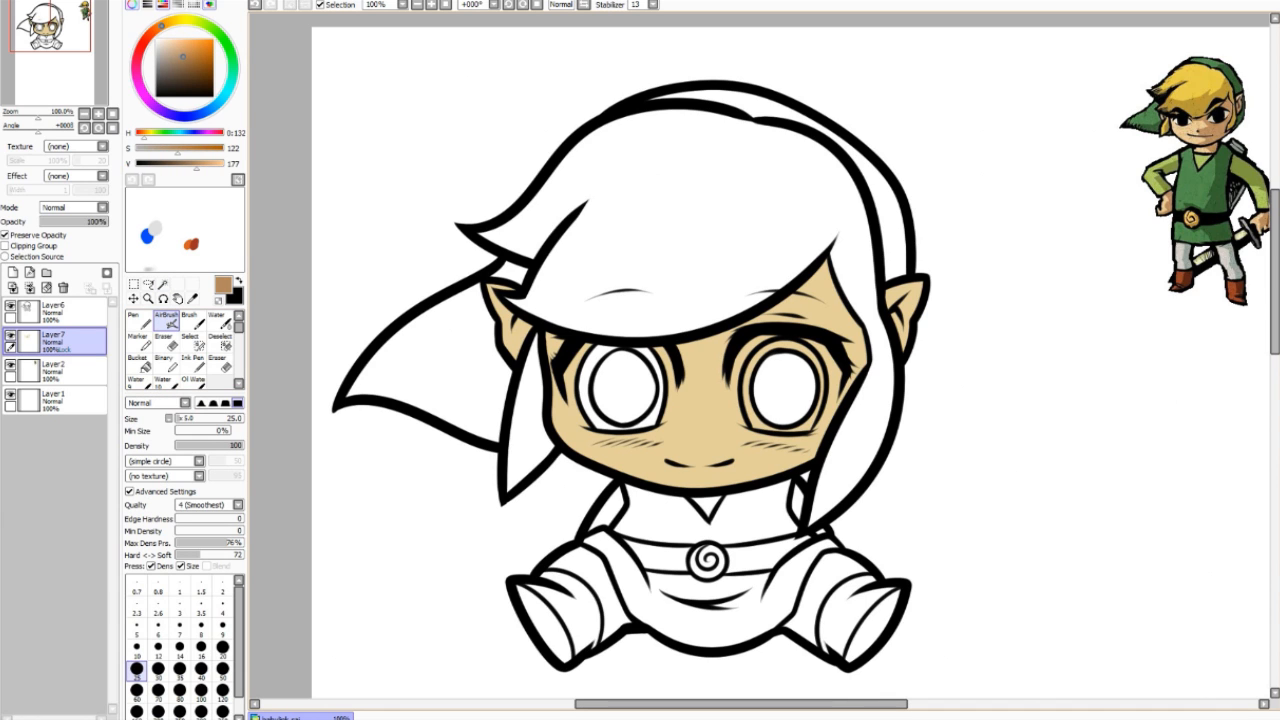
pyautogui.click(180, 671)
pyautogui.moveTo(549, 336); pyautogui.dragTo(556, 366)
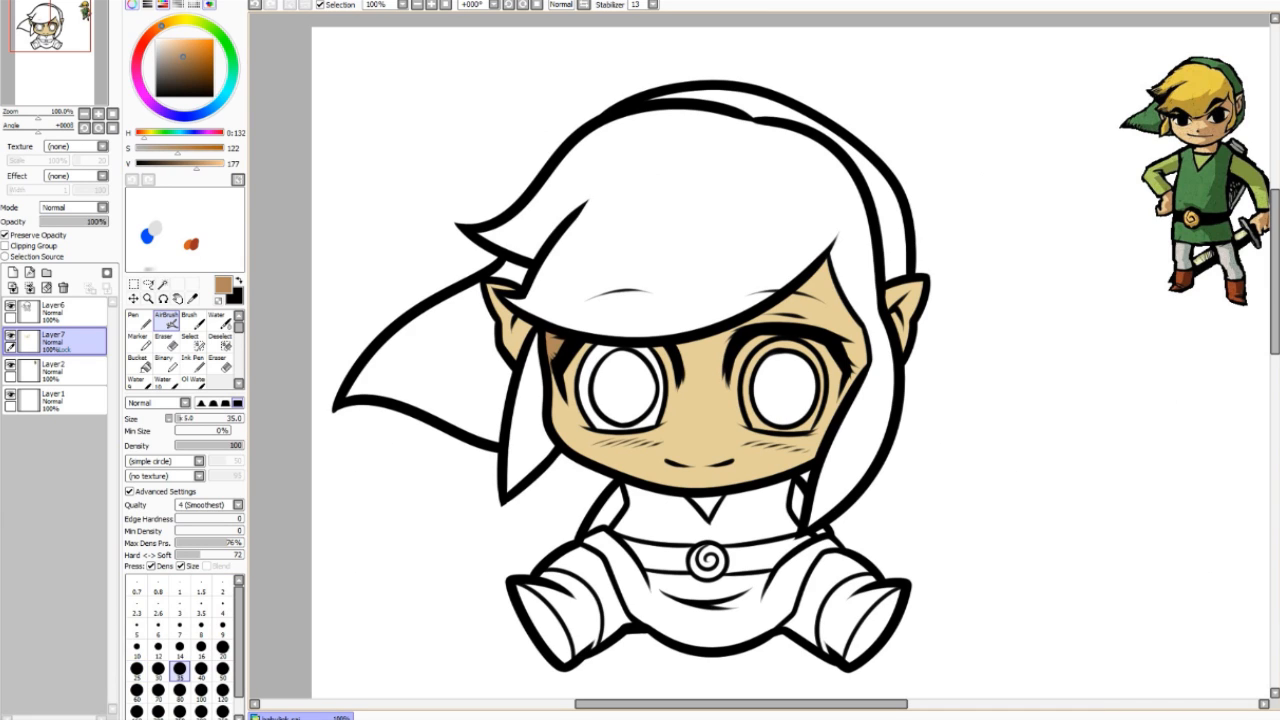
pyautogui.moveTo(754, 322)
pyautogui.mouseDown()
pyautogui.moveTo(785, 315)
pyautogui.moveTo(824, 274)
pyautogui.moveTo(830, 288)
pyautogui.mouseUp()
pyautogui.moveTo(856, 350); pyautogui.dragTo(857, 372)
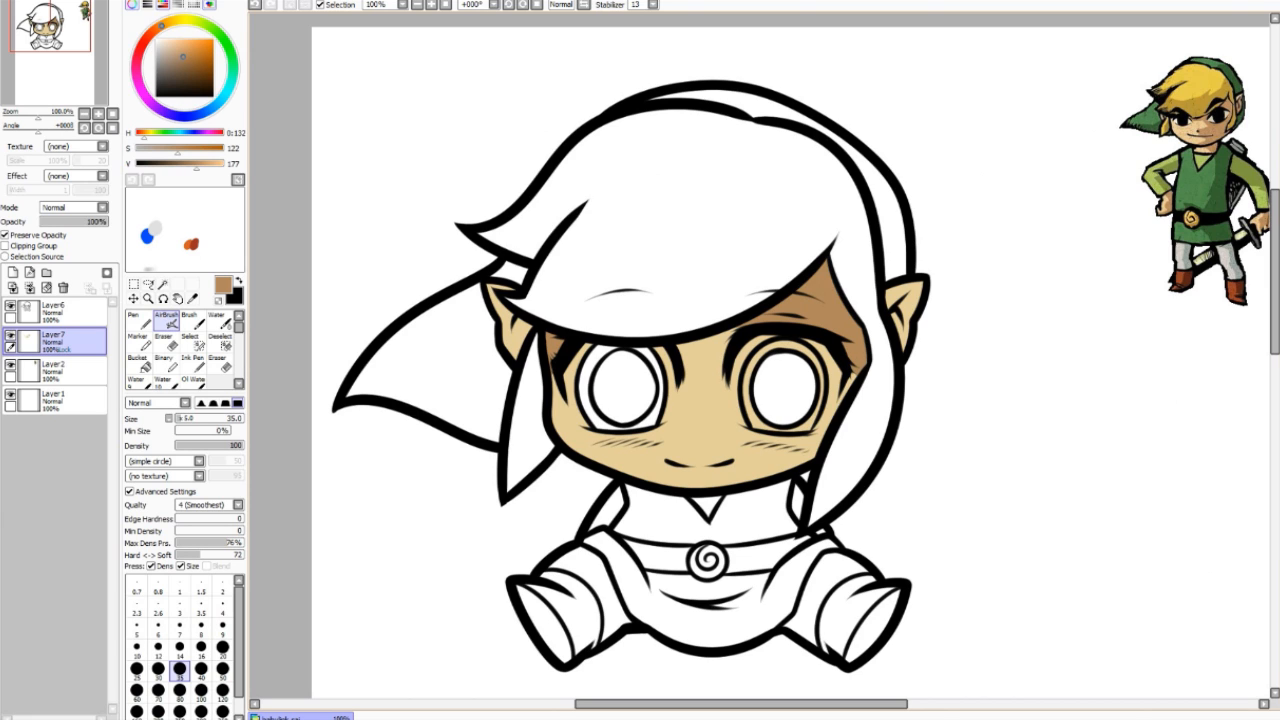
pyautogui.moveTo(583, 344); pyautogui.dragTo(734, 330)
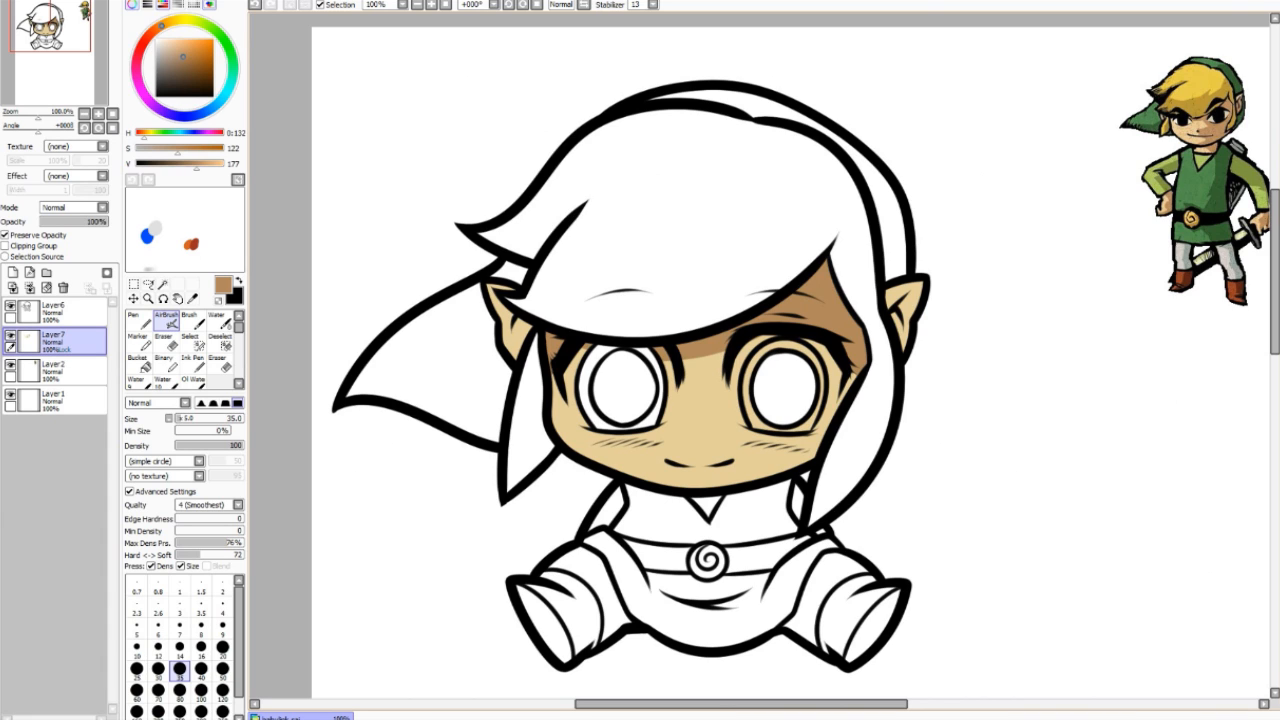
# Step: Extend the shading down the right face edge and cheek and into the left ear
pyautogui.moveTo(853, 372); pyautogui.dragTo(839, 415)
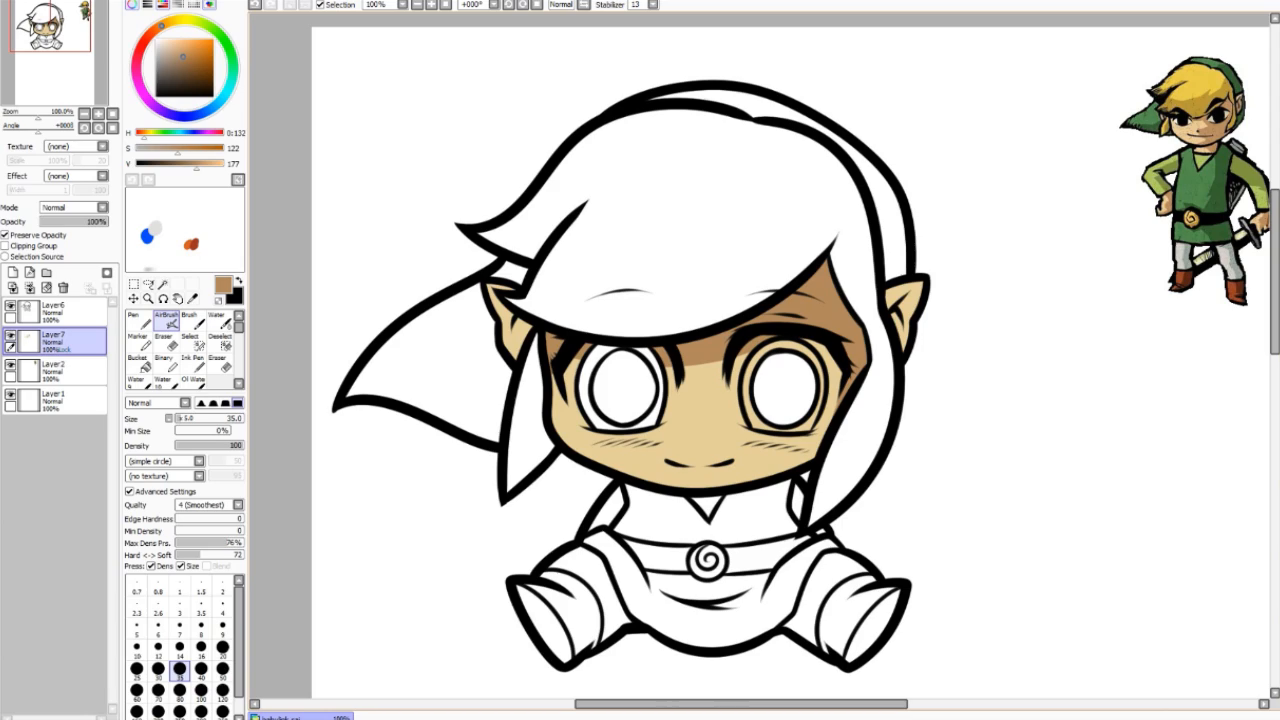
pyautogui.moveTo(836, 403); pyautogui.dragTo(810, 460)
pyautogui.moveTo(488, 286)
pyautogui.mouseDown()
pyautogui.moveTo(513, 289)
pyautogui.moveTo(521, 337)
pyautogui.mouseUp()
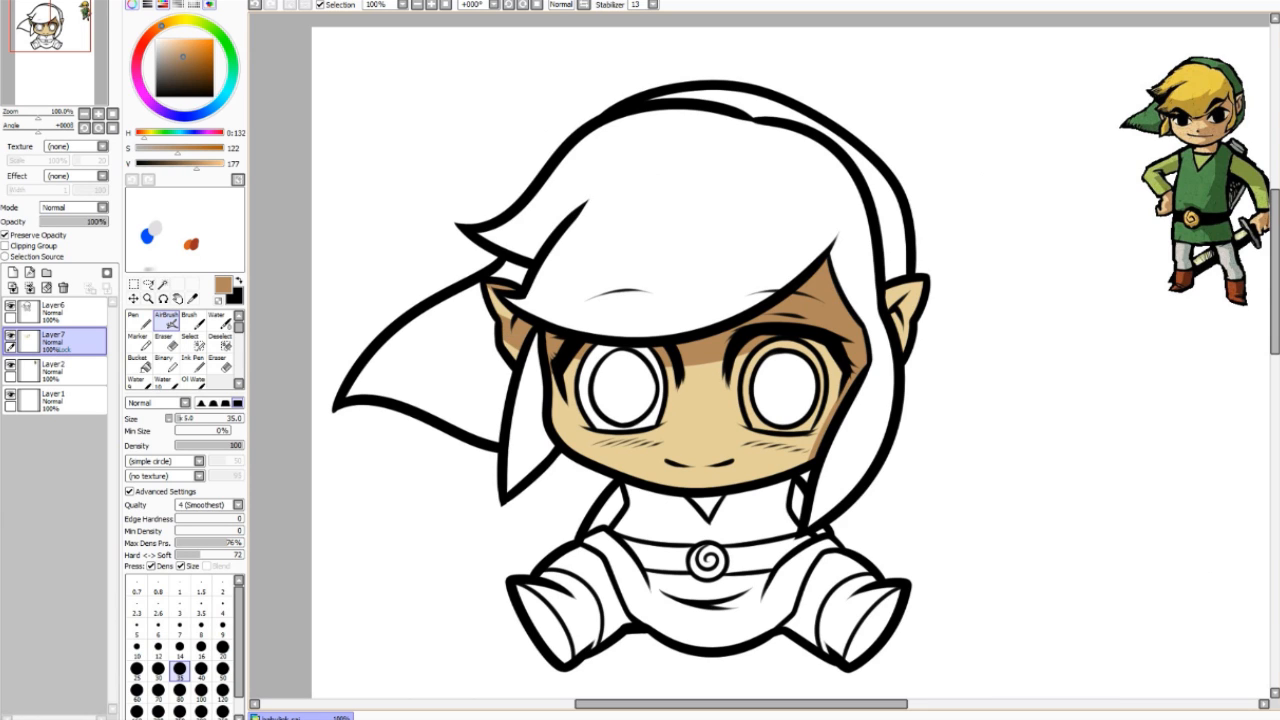
pyautogui.moveTo(500, 314); pyautogui.dragTo(512, 318)
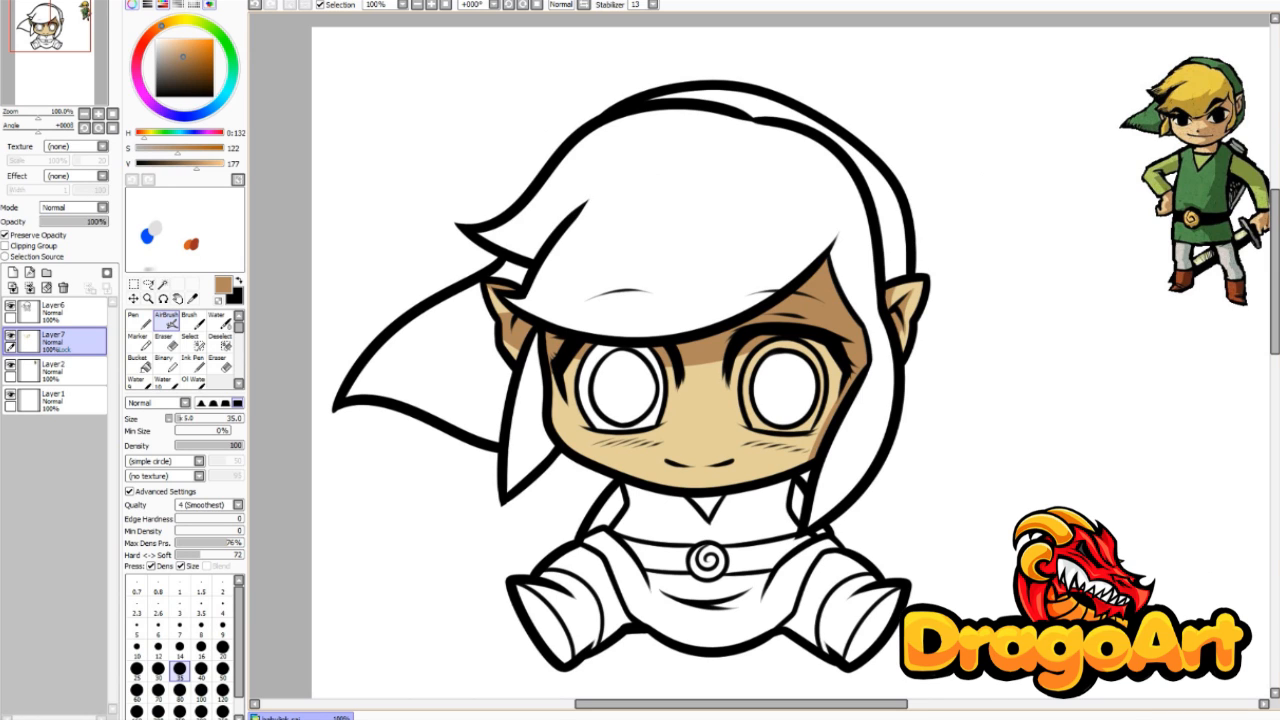
# Step: Redo the lower-right jaw shadow, then shade the hair fringe and locks in darker gold
pyautogui.hotkey('ctrl', 'z')
pyautogui.moveTo(686, 486); pyautogui.dragTo(810, 456)
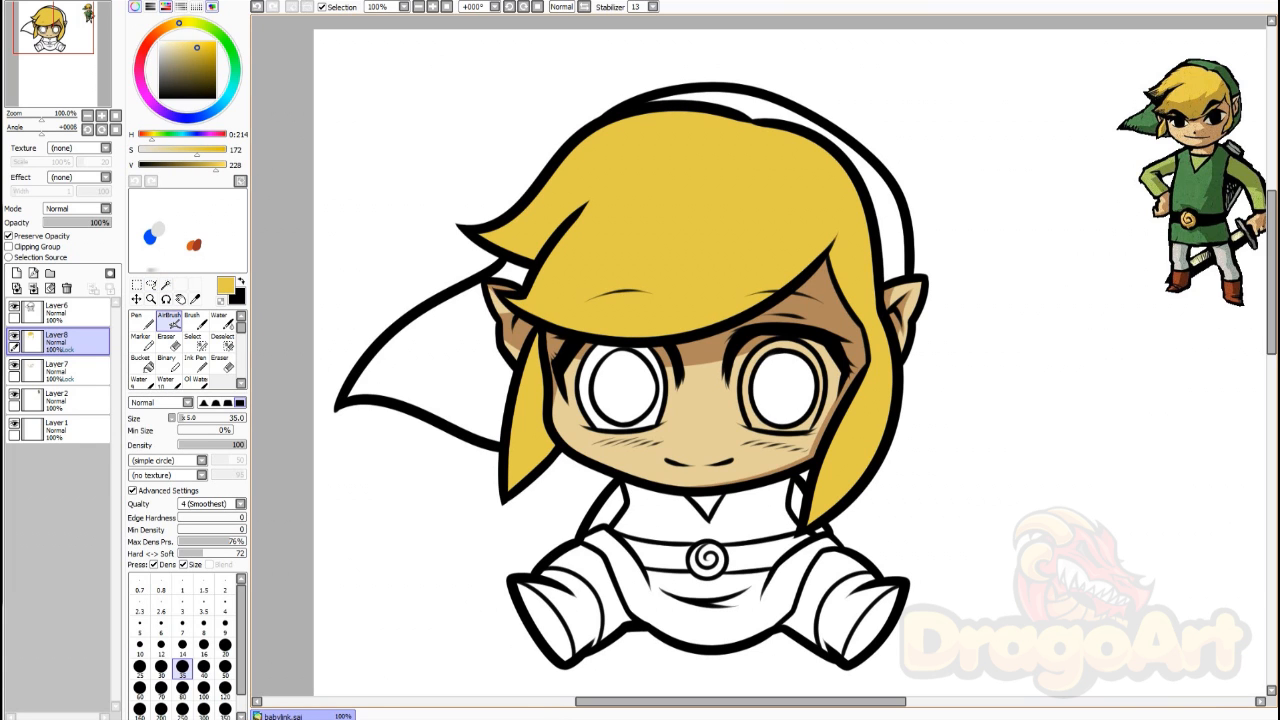
pyautogui.click(200, 56)
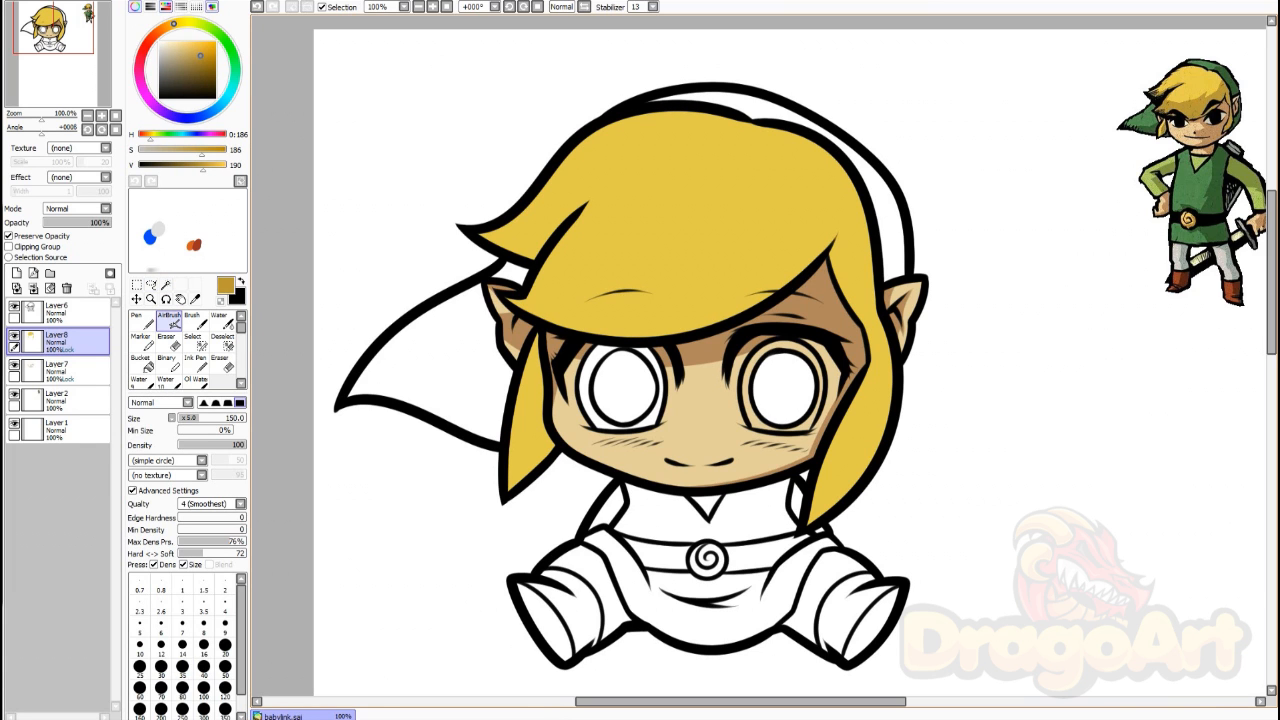
pyautogui.moveTo(843, 202); pyautogui.dragTo(520, 303)
pyautogui.moveTo(834, 240); pyautogui.dragTo(560, 325)
pyautogui.moveTo(845, 204)
pyautogui.mouseDown()
pyautogui.moveTo(845, 295)
pyautogui.moveTo(886, 394)
pyautogui.moveTo(858, 430)
pyautogui.mouseUp()
pyautogui.moveTo(518, 384); pyautogui.dragTo(520, 485)
pyautogui.moveTo(482, 236); pyautogui.dragTo(580, 210)
# Step: On a new layer, fill the cap green and paint darker shadows across it
pyautogui.click(166, 285)
pyautogui.click(430, 365)
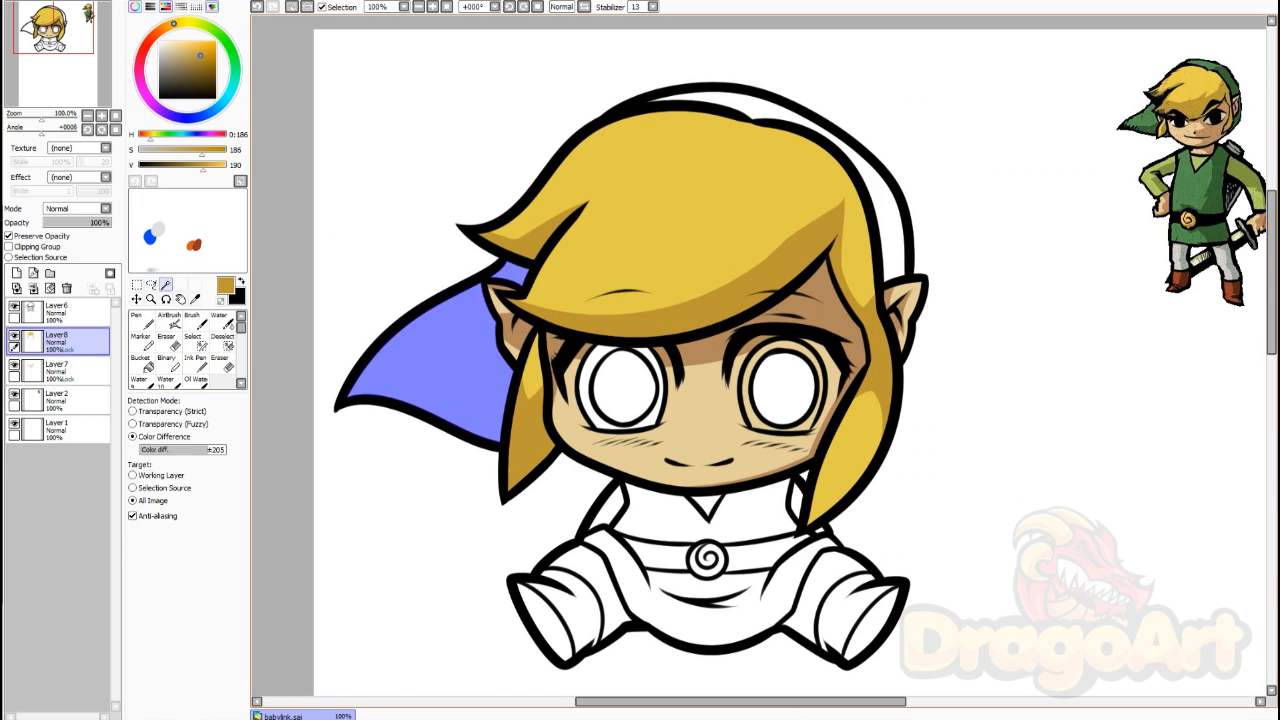
pyautogui.click(888, 205)
pyautogui.click(17, 273)
pyautogui.hotkey('ctrl', 'd')
pyautogui.click(8, 236)
pyautogui.click(169, 320)
pyautogui.moveTo(355, 394); pyautogui.dragTo(500, 350)
pyautogui.moveTo(868, 165); pyautogui.dragTo(895, 275)
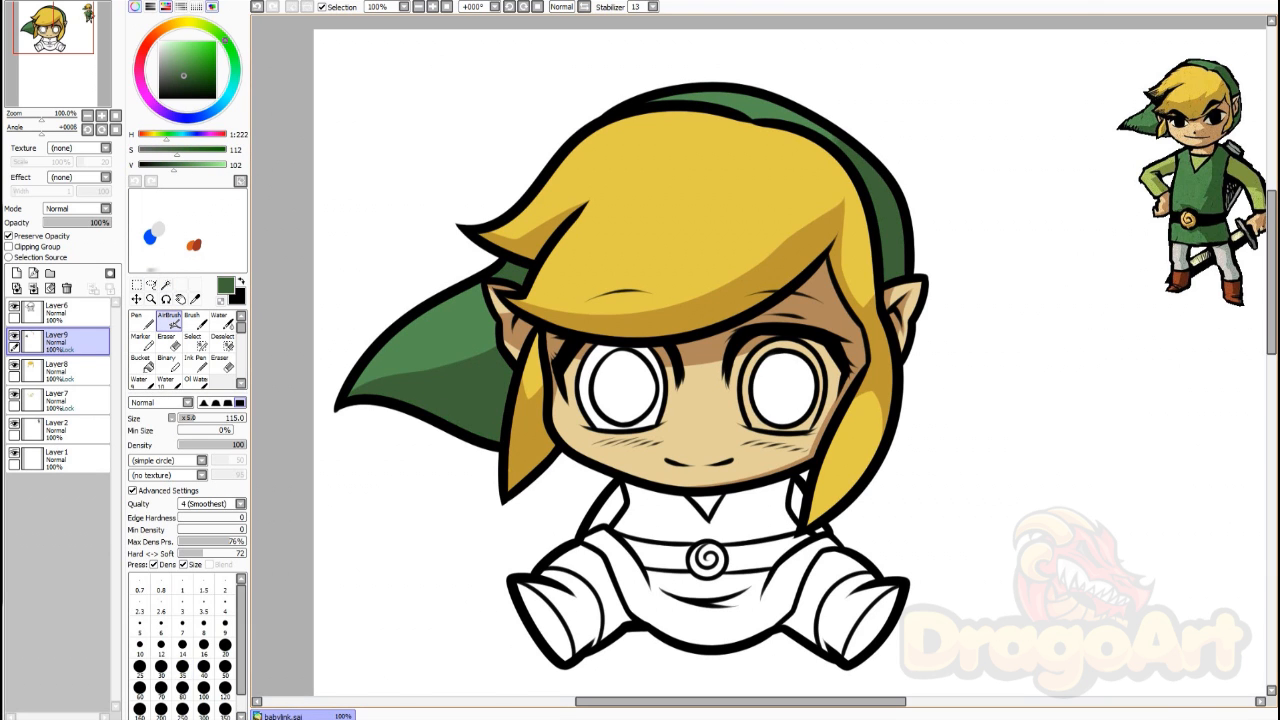
# Step: Select the tunic regions and fill them with light green
pyautogui.moveTo(775, 118); pyautogui.dragTo(860, 168)
pyautogui.click(166, 285)
pyautogui.rightClick(1158, 180)
pyautogui.click(660, 515)
pyautogui.click(710, 622)
pyautogui.rightClick(430, 350)
pyautogui.click(169, 320)
pyautogui.click(8, 236)
pyautogui.moveTo(605, 545); pyautogui.dragTo(815, 560)
pyautogui.rightClick(400, 388)
pyautogui.moveTo(635, 500); pyautogui.dragTo(790, 520)
# Step: Paint dark green shadows on the tunic with a size-40 brush
pyautogui.moveTo(800, 580); pyautogui.dragTo(715, 640)
pyautogui.click(204, 668)
pyautogui.moveTo(650, 578); pyautogui.dragTo(765, 582)
pyautogui.moveTo(596, 542); pyautogui.dragTo(665, 630)
pyautogui.moveTo(652, 580)
pyautogui.mouseDown()
pyautogui.moveTo(740, 602)
pyautogui.moveTo(845, 560)
pyautogui.moveTo(808, 590)
pyautogui.mouseUp()
pyautogui.hotkey('ctrl', 'd')
# Step: Select both legs and paint them grey with shadows
pyautogui.click(166, 285)
pyautogui.click(595, 580)
pyautogui.click(825, 580)
pyautogui.click(169, 320)
pyautogui.rightClick(1183, 258)
pyautogui.moveTo(575, 568); pyautogui.dragTo(622, 635)
# Step: Select the boots, fill them brown with dark-brown shadows, and darken the soles
pyautogui.click(166, 285)
pyautogui.click(575, 610)
pyautogui.click(169, 320)
pyautogui.rightClick(1180, 282)
pyautogui.moveTo(845, 590); pyautogui.dragTo(840, 640)
pyautogui.moveTo(560, 580); pyautogui.dragTo(590, 645)
pyautogui.moveTo(832, 600); pyautogui.dragTo(885, 580)
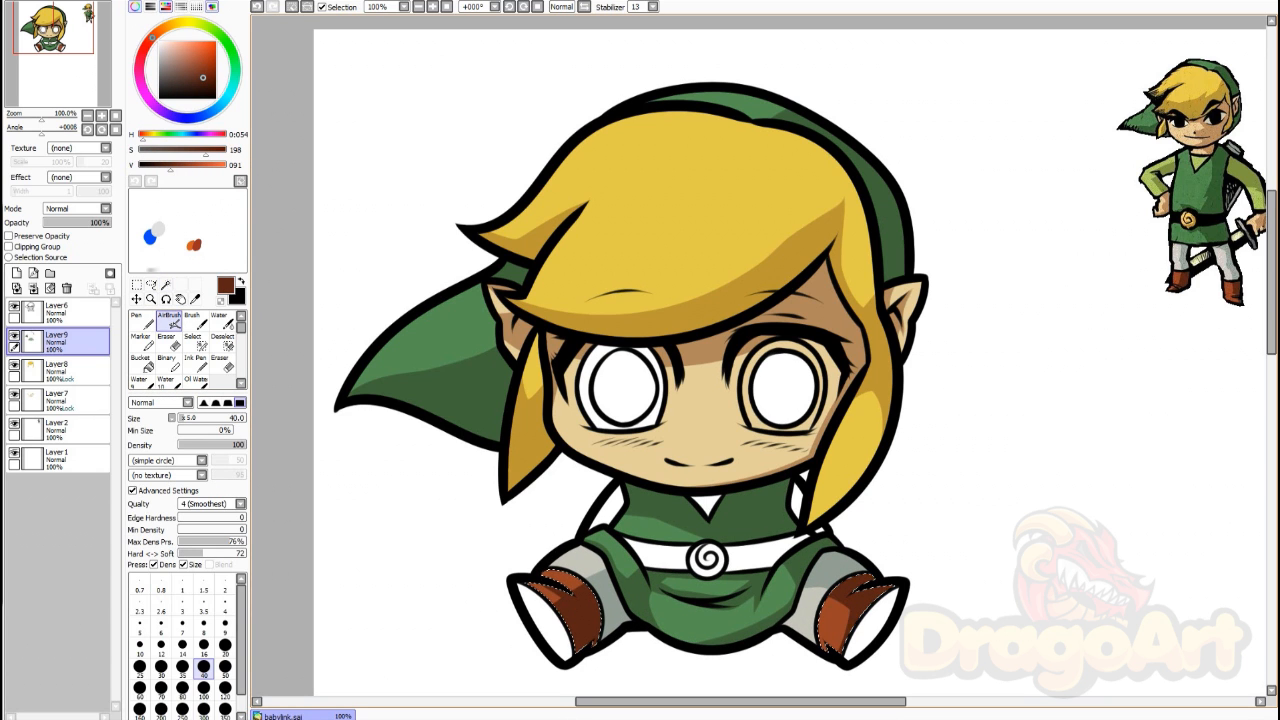
pyautogui.click(166, 285)
pyautogui.click(545, 622)
pyautogui.click(872, 625)
# Step: On a new layer, select both irises and fill them black
pyautogui.click(623, 388)
pyautogui.click(783, 388)
pyautogui.click(16, 273)
pyautogui.moveTo(170, 164); pyautogui.dragTo(139, 164)
pyautogui.click(169, 320)
# Step: Erase white highlights into both irises with a size-40 eraser
pyautogui.moveTo(770, 365); pyautogui.dragTo(797, 412)
pyautogui.hotkey('ctrl', 'd')
pyautogui.click(168, 342)
pyautogui.click(204, 590)
pyautogui.click(618, 374)
pyautogui.click(779, 374)
pyautogui.scroll(-2, 812, 404)
pyautogui.scroll(2, 799, 412)
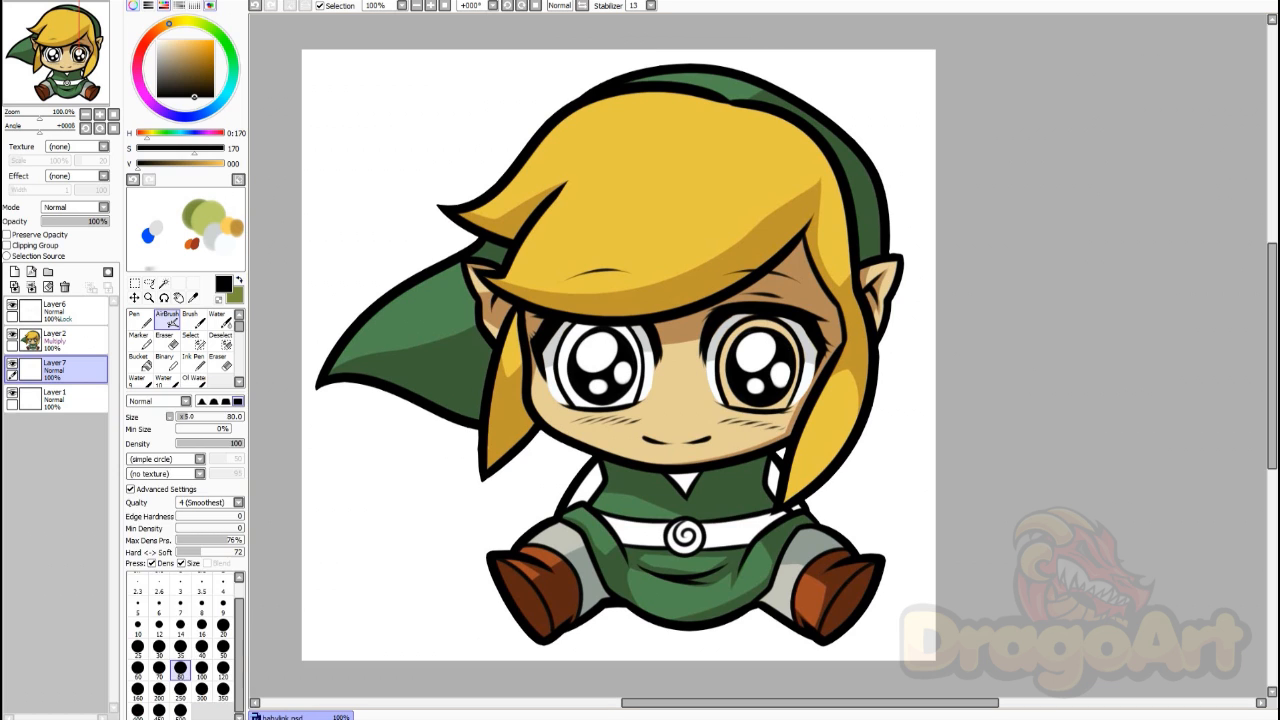
# Step: Select the belt and its buckle and paint the buckle gold
pyautogui.click(149, 284)
pyautogui.click(640, 532)
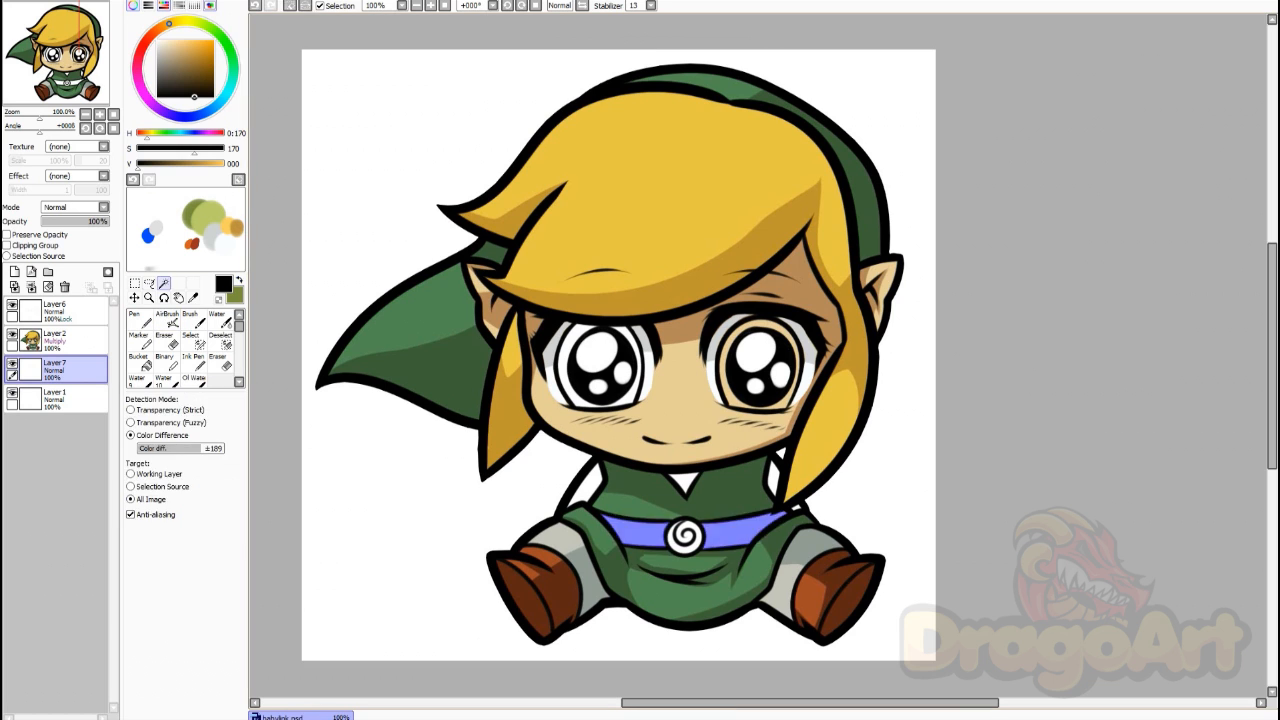
pyautogui.click(211, 58)
pyautogui.click(163, 284)
pyautogui.click(672, 538)
pyautogui.click(168, 320)
pyautogui.moveTo(672, 526); pyautogui.dragTo(698, 548)
# Step: Select the collar and sleeves and paint them olive green, then deselect
pyautogui.click(163, 284)
pyautogui.click(685, 482)
pyautogui.click(168, 320)
pyautogui.rightClick(212, 217)
pyautogui.moveTo(598, 470); pyautogui.dragTo(574, 502)
pyautogui.rightClick(190, 214)
pyautogui.moveTo(674, 477); pyautogui.dragTo(694, 482)
pyautogui.click(163, 284)
pyautogui.hotkey('ctrl', 'd')
pyautogui.click(168, 320)
pyautogui.click(180, 648)
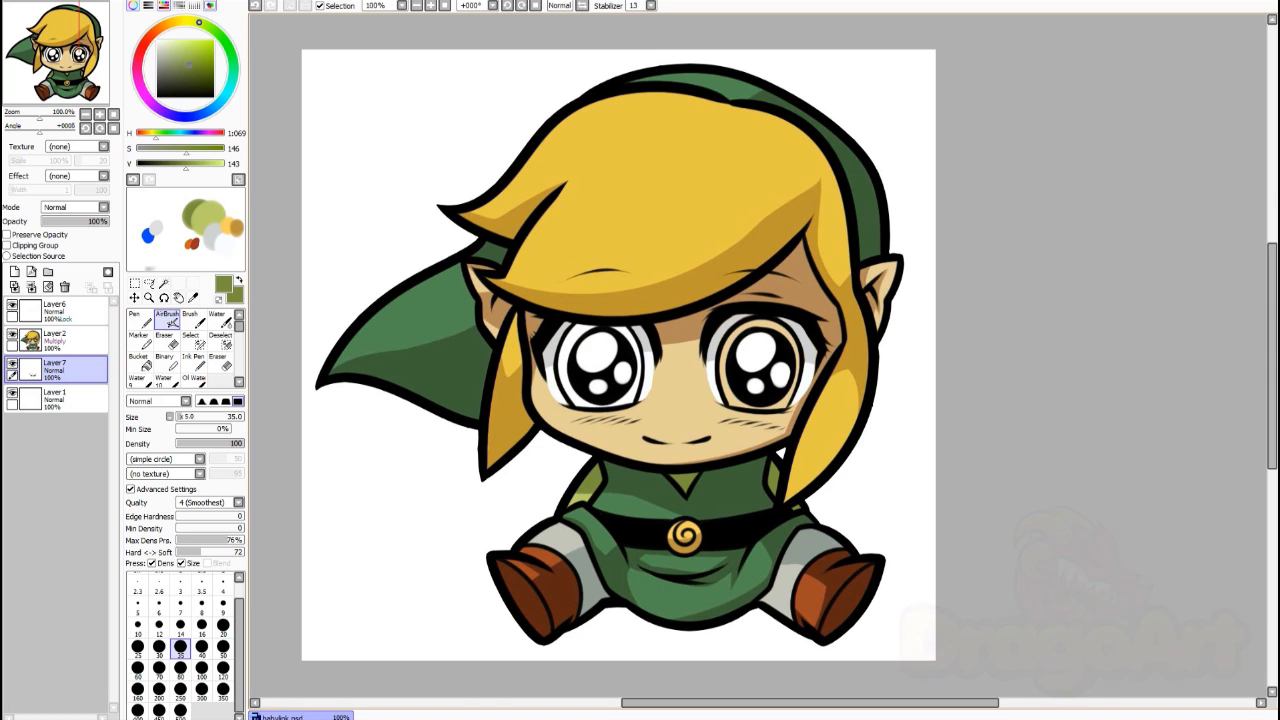
# Step: Add a new empty layer and move it to the top of the stack
pyautogui.click(163, 284)
pyautogui.click(55, 340)
pyautogui.click(15, 271)
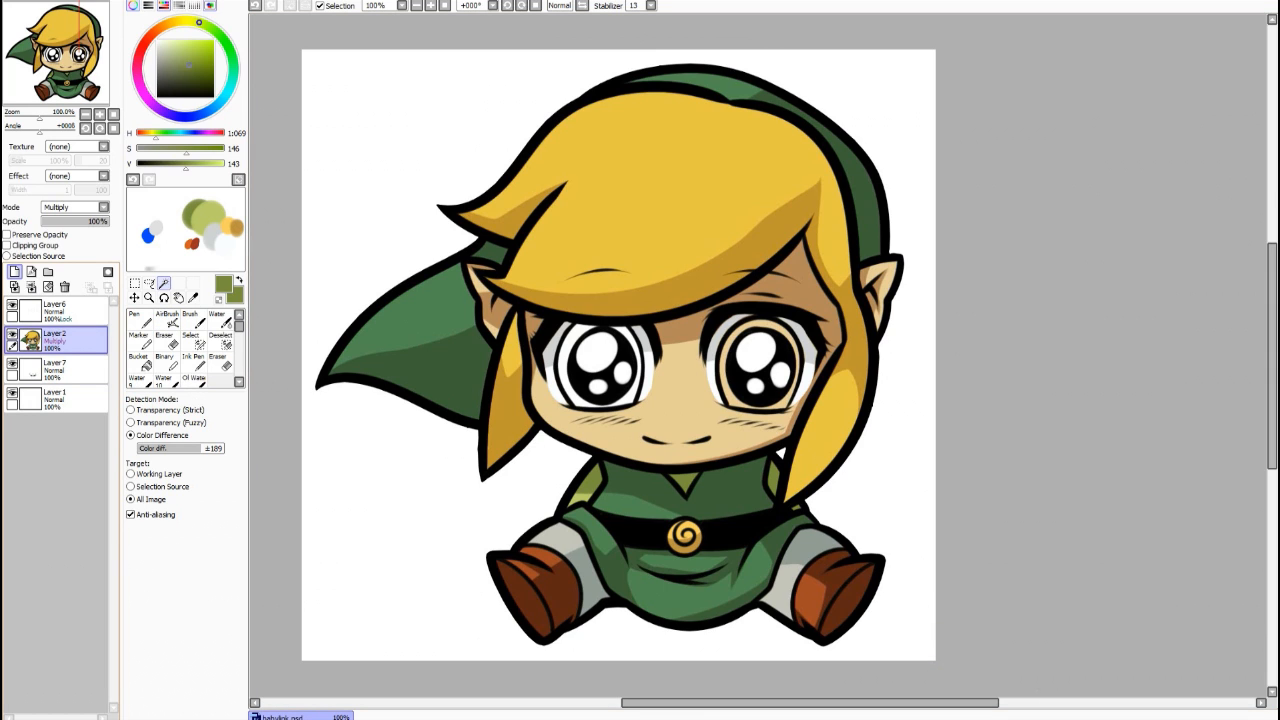
pyautogui.moveTo(55, 340); pyautogui.dragTo(55, 308)
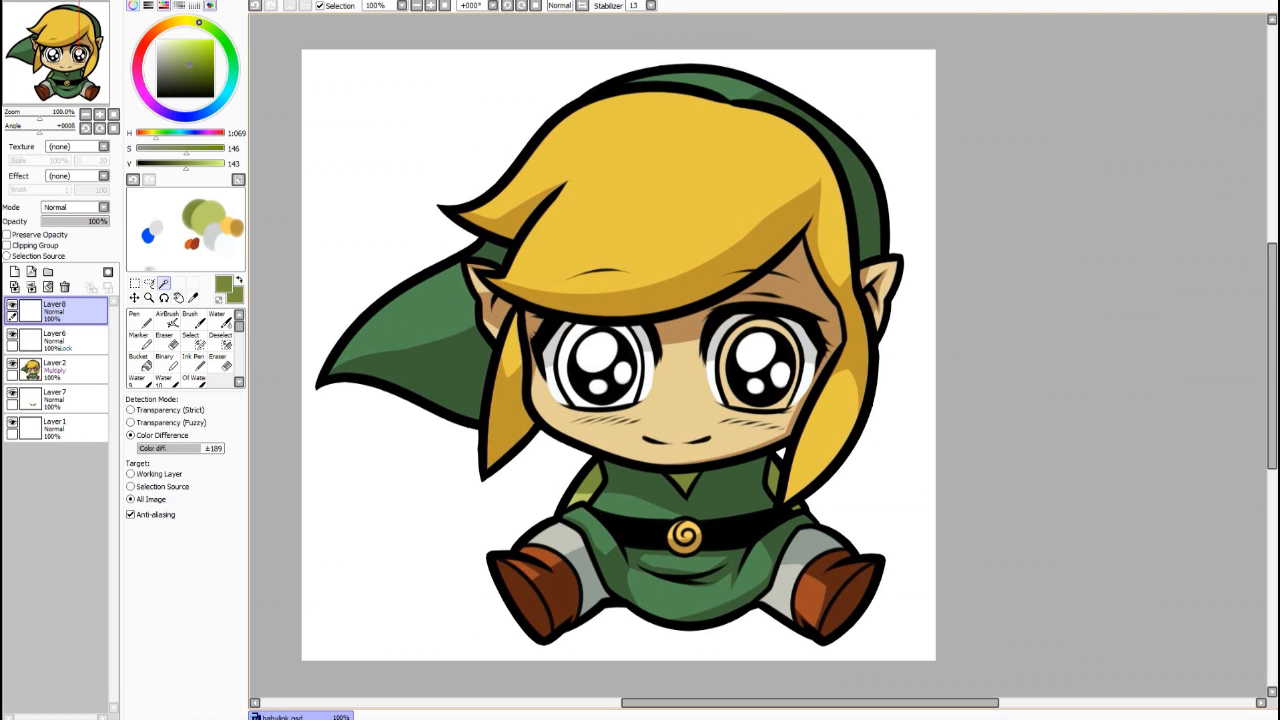
# Step: Magic Wand both iris rings, lowering the colour tolerance after the right eye floods the face
pyautogui.click(567, 372)
pyautogui.click(728, 368)
pyautogui.hotkey('ctrl', 'z')
pyautogui.click(193, 449)
pyautogui.click(725, 371)
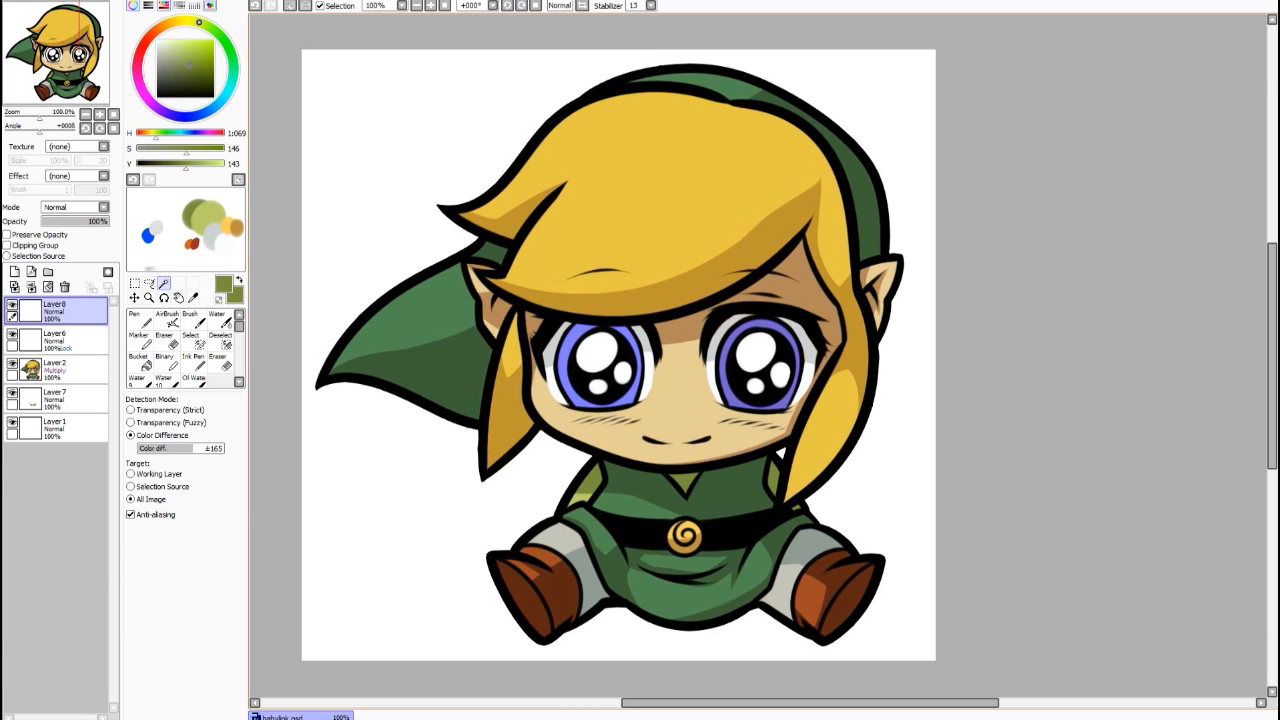
# Step: Choose a deep navy blue and fill both irises with it
pyautogui.click(167, 318)
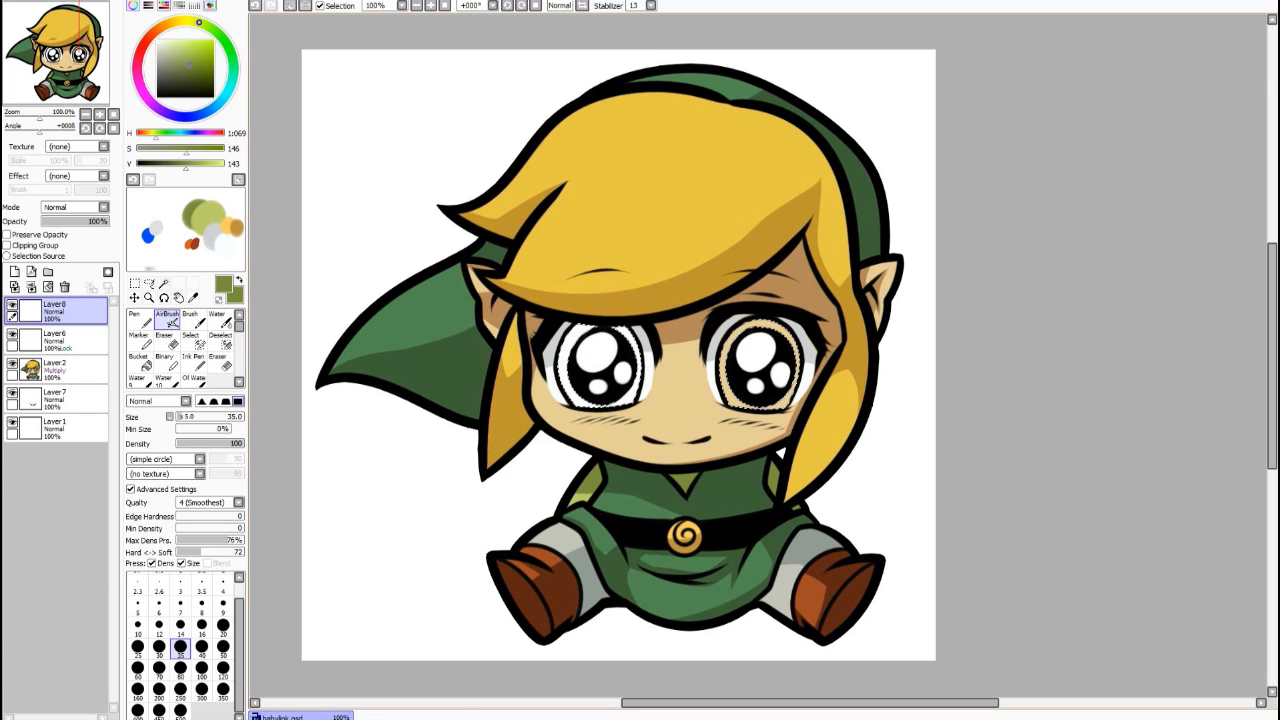
pyautogui.click(181, 71)
pyautogui.click(211, 108)
pyautogui.moveTo(211, 108)
pyautogui.mouseDown()
pyautogui.moveTo(204, 70)
pyautogui.moveTo(194, 78)
pyautogui.mouseUp()
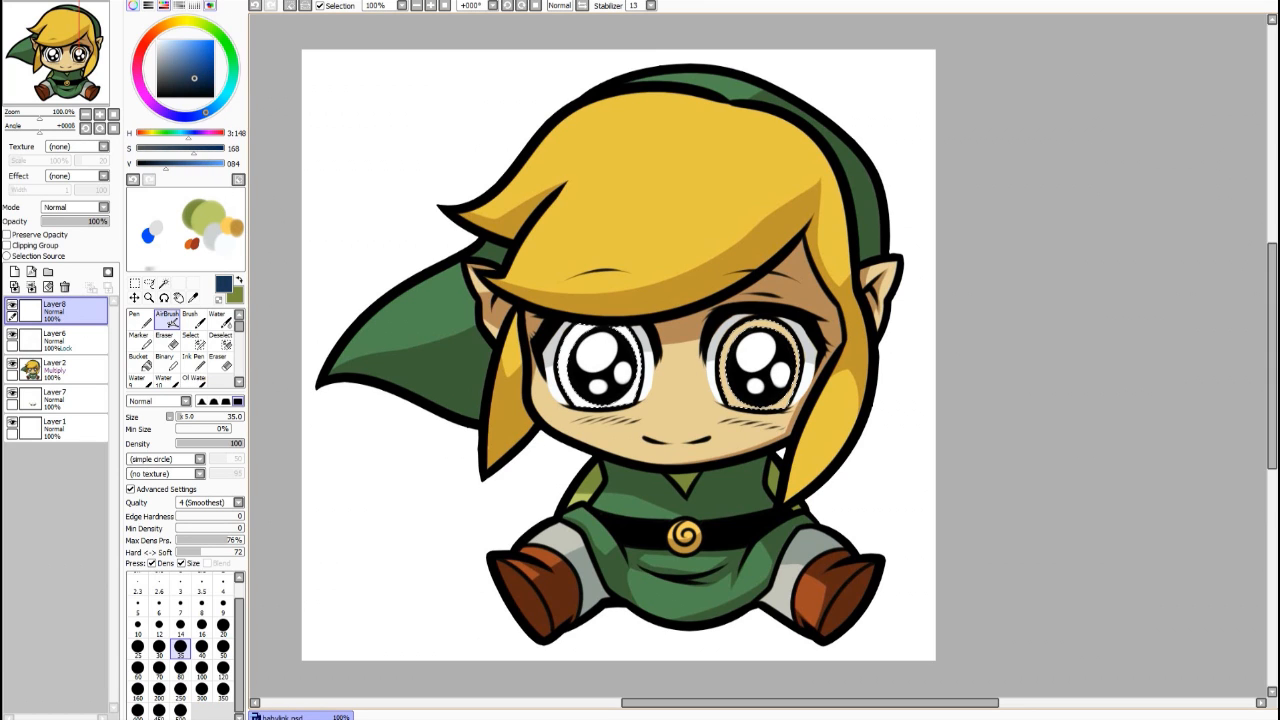
pyautogui.hotkey('ctrl', 'f')
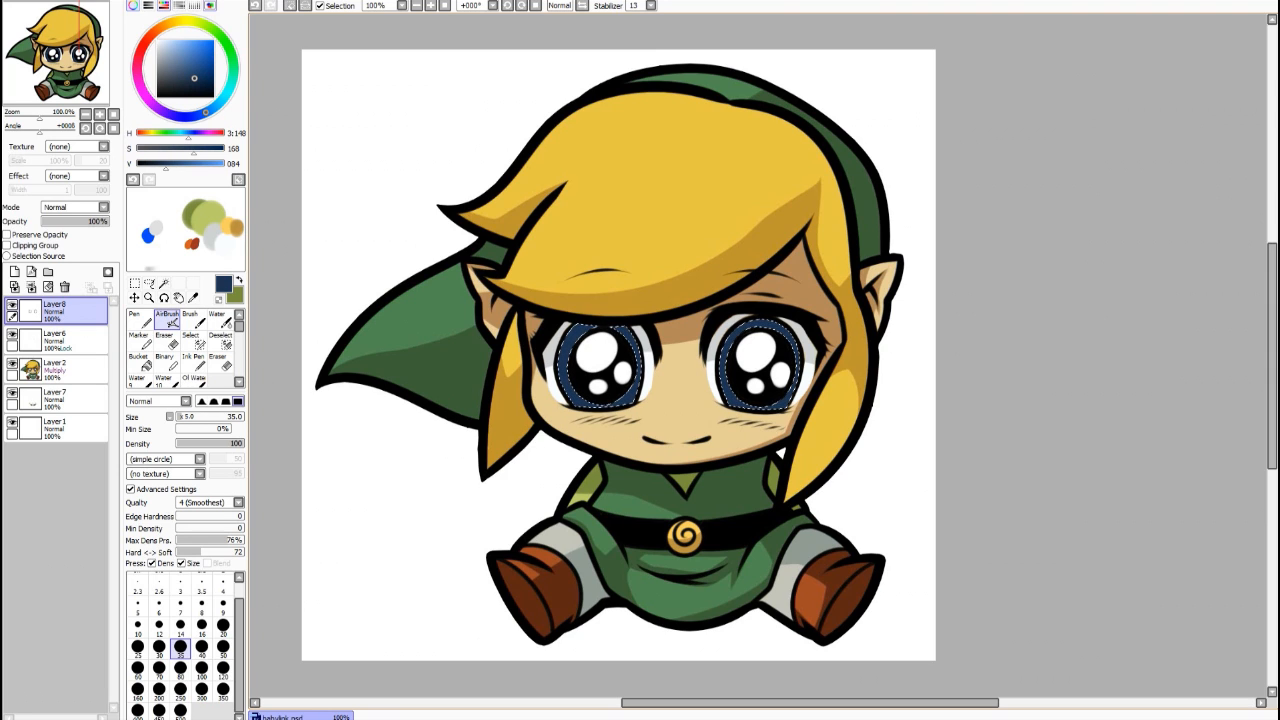
# Step: Set a softest-edge size-145 brush, deselect, lock opacity, and pick a lighter blue
pyautogui.click(202, 401)
pyautogui.click(195, 417)
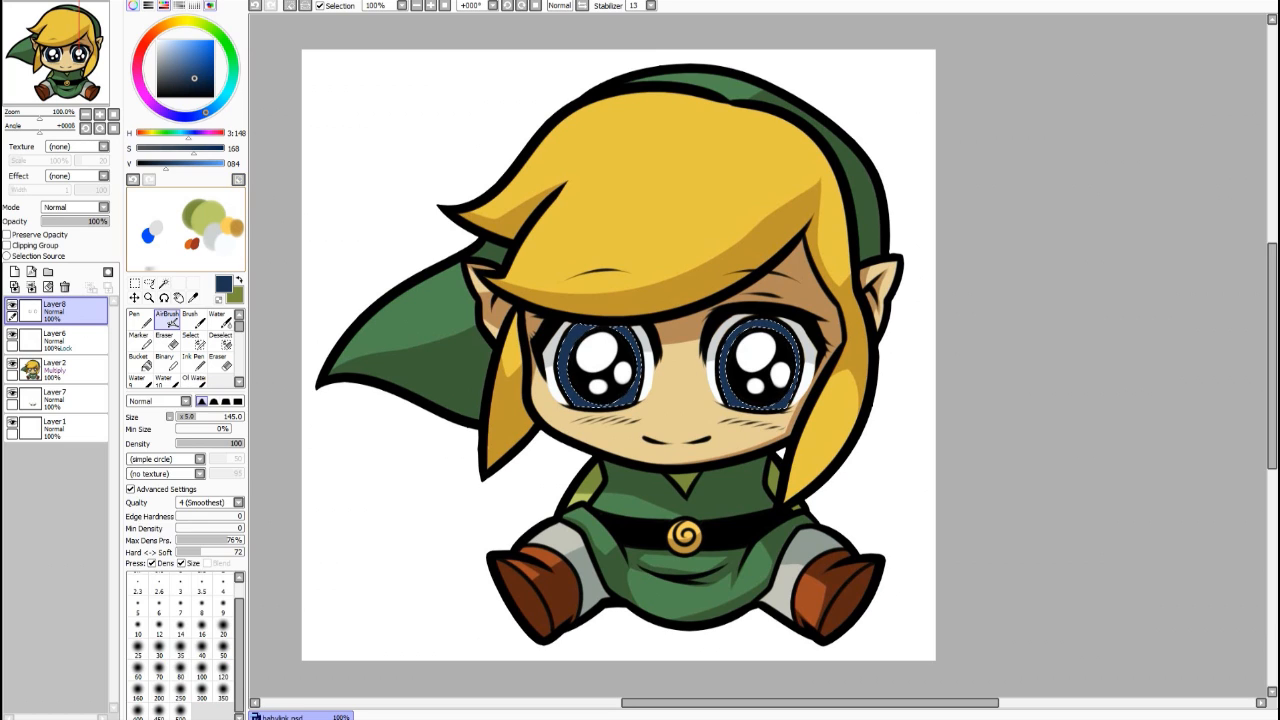
pyautogui.click(149, 283)
pyautogui.hotkey('ctrl', 'd')
pyautogui.click(7, 235)
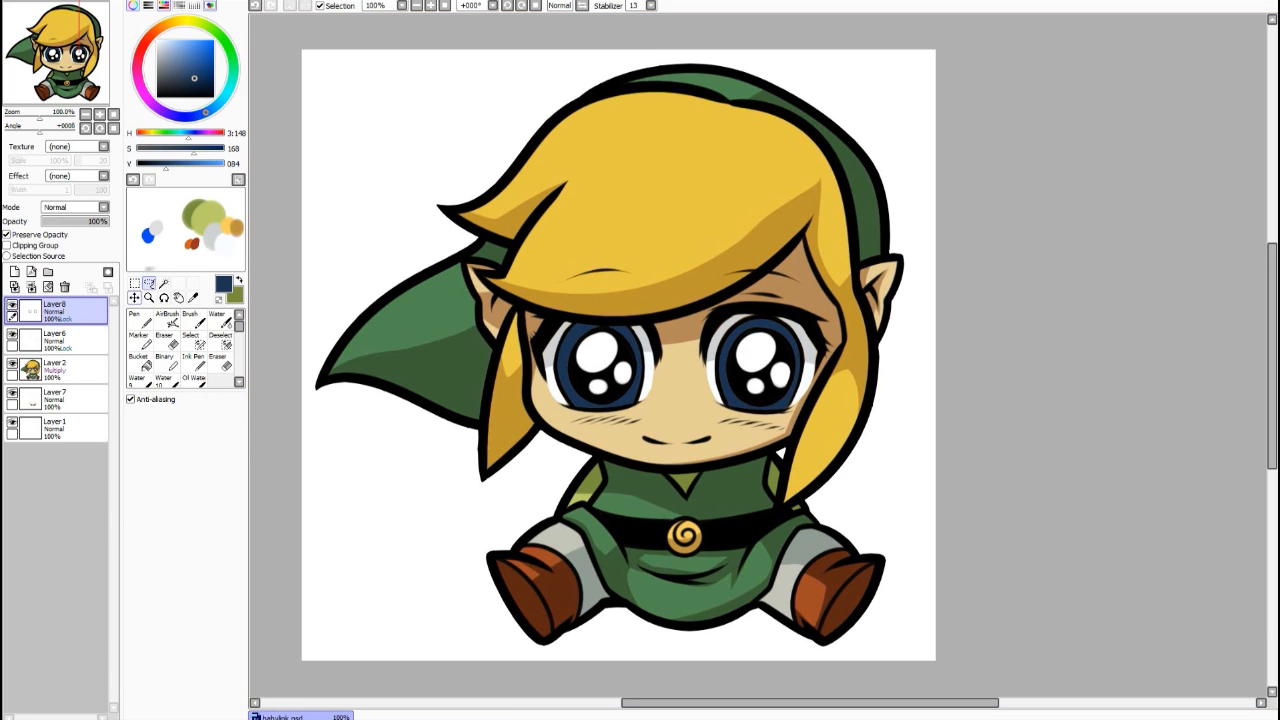
pyautogui.click(167, 320)
pyautogui.moveTo(166, 163); pyautogui.dragTo(180, 163)
pyautogui.moveTo(194, 69); pyautogui.dragTo(192, 57)
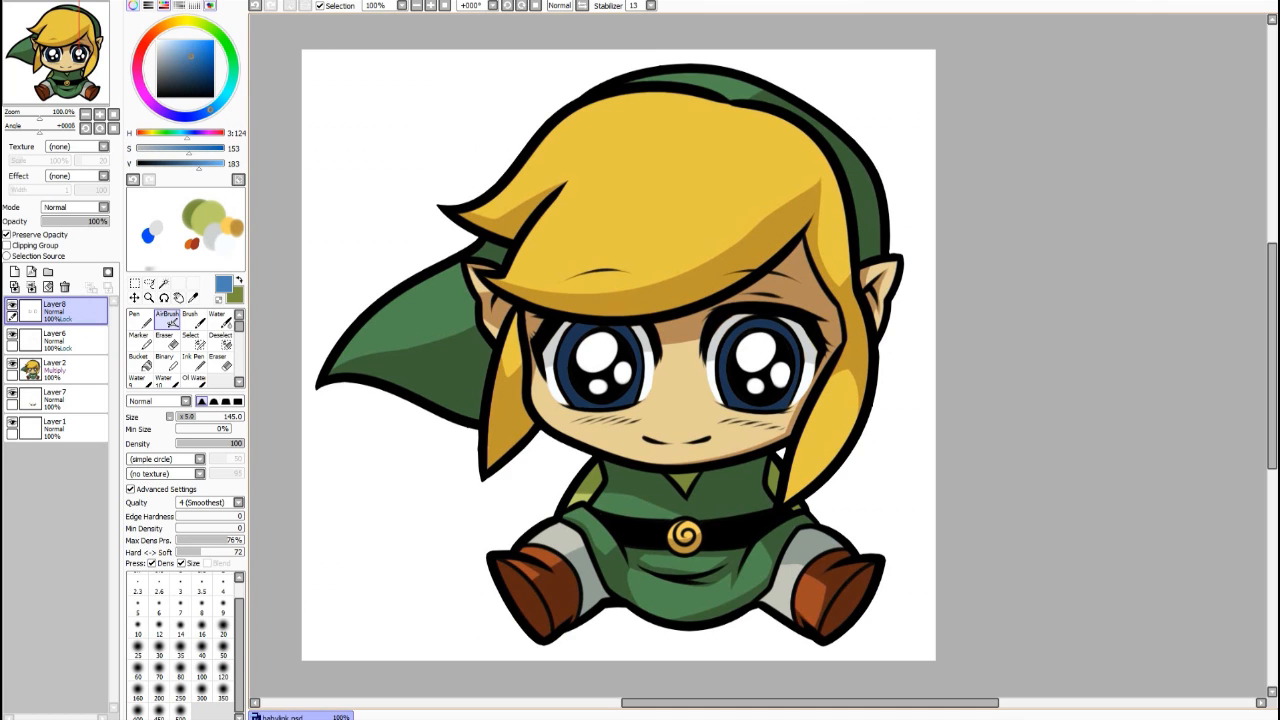
pyautogui.moveTo(628, 402)
pyautogui.mouseDown()
pyautogui.moveTo(574, 400)
pyautogui.moveTo(632, 396)
pyautogui.mouseUp()
pyautogui.hotkey('ctrl', 'z')
pyautogui.click(199, 429)
pyautogui.moveTo(201, 429); pyautogui.dragTo(200, 429)
pyautogui.moveTo(198, 428); pyautogui.dragTo(223, 428)
pyautogui.moveTo(570, 400); pyautogui.dragTo(640, 390)
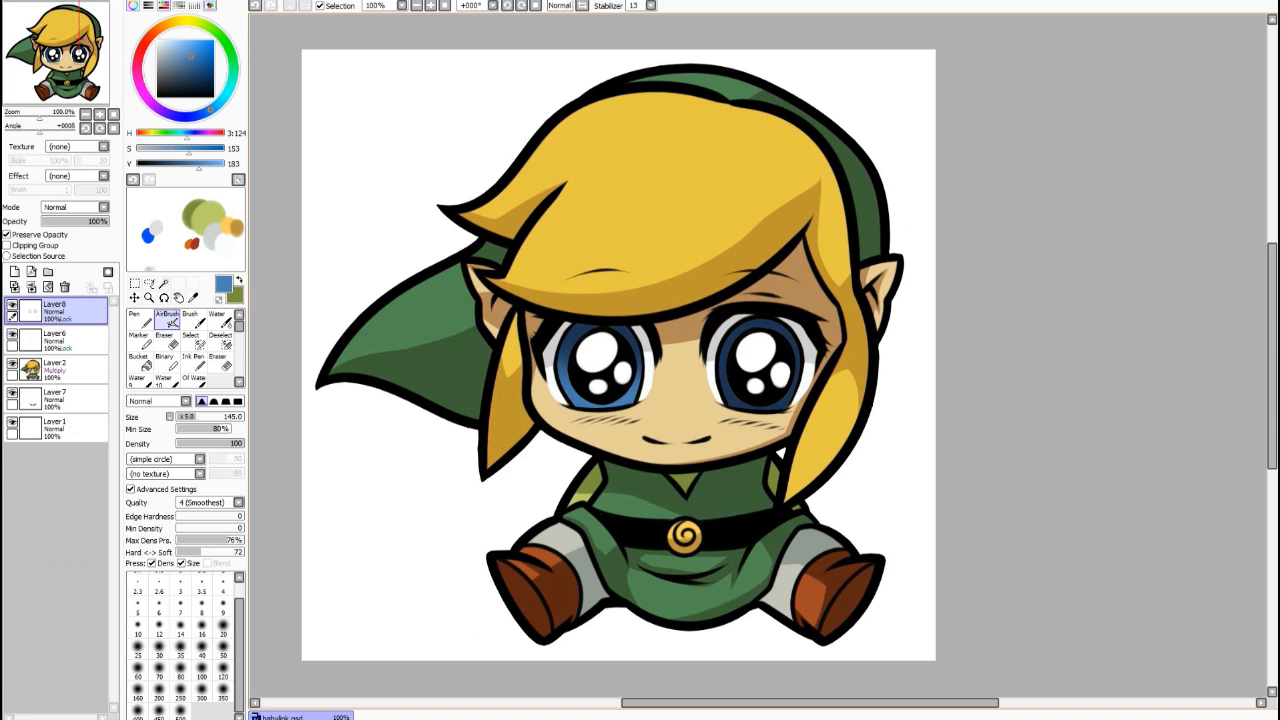
pyautogui.hotkey('ctrl', 'z')
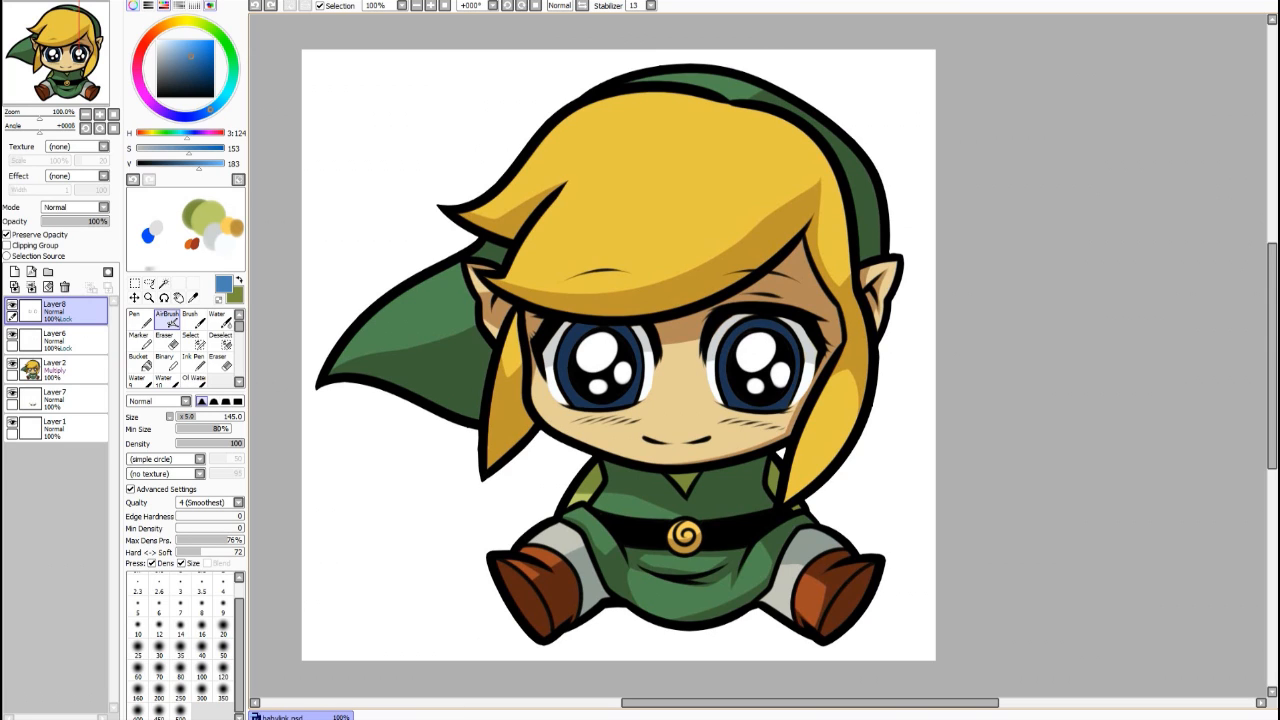
pyautogui.moveTo(574, 408)
pyautogui.mouseDown()
pyautogui.moveTo(606, 414)
pyautogui.moveTo(642, 392)
pyautogui.moveTo(562, 376)
pyautogui.mouseUp()
pyautogui.hotkey('ctrl', 'z')
pyautogui.hotkey('ctrl', 'y')
pyautogui.hotkey('ctrl', 'z')
pyautogui.hotkey('ctrl', 'y')
pyautogui.hotkey('ctrl', 'z')
pyautogui.moveTo(224, 429); pyautogui.dragTo(176, 429)
pyautogui.moveTo(564, 386)
pyautogui.mouseDown()
pyautogui.moveTo(580, 398)
pyautogui.moveTo(637, 382)
pyautogui.mouseUp()
pyautogui.hotkey('ctrl', 'z')
pyautogui.moveTo(222, 429); pyautogui.dragTo(238, 429)
pyautogui.moveTo(572, 402); pyautogui.dragTo(740, 402)
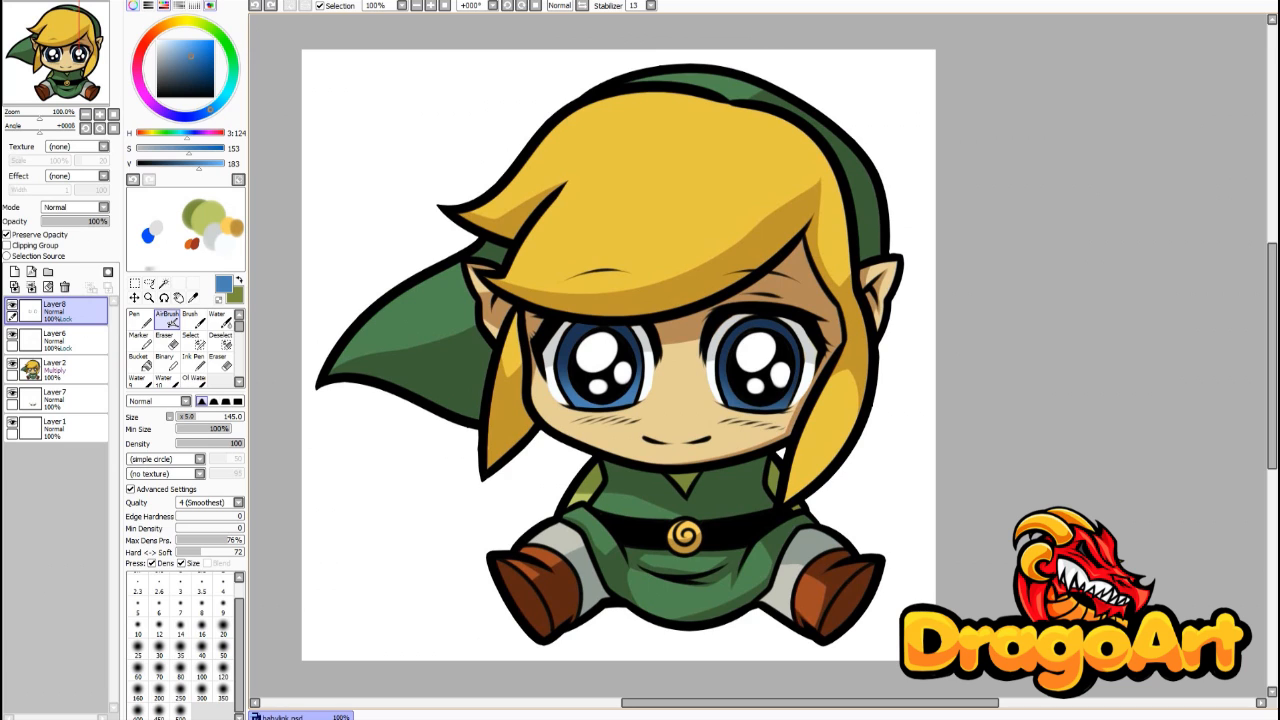
pyautogui.hotkey('ctrl', 'z')
pyautogui.moveTo(566, 394); pyautogui.dragTo(792, 394)
pyautogui.hotkey('ctrl', 'z')
pyautogui.moveTo(566, 394); pyautogui.dragTo(792, 394)
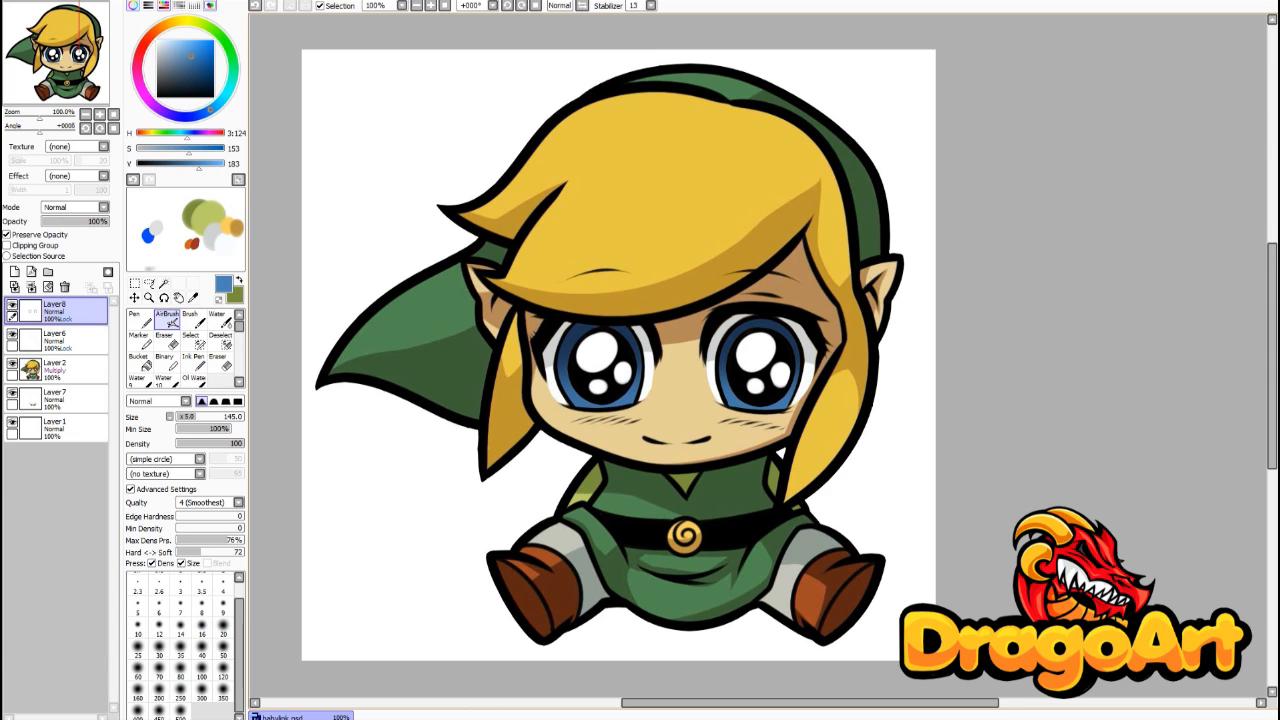
pyautogui.hotkey('ctrl', 'z')
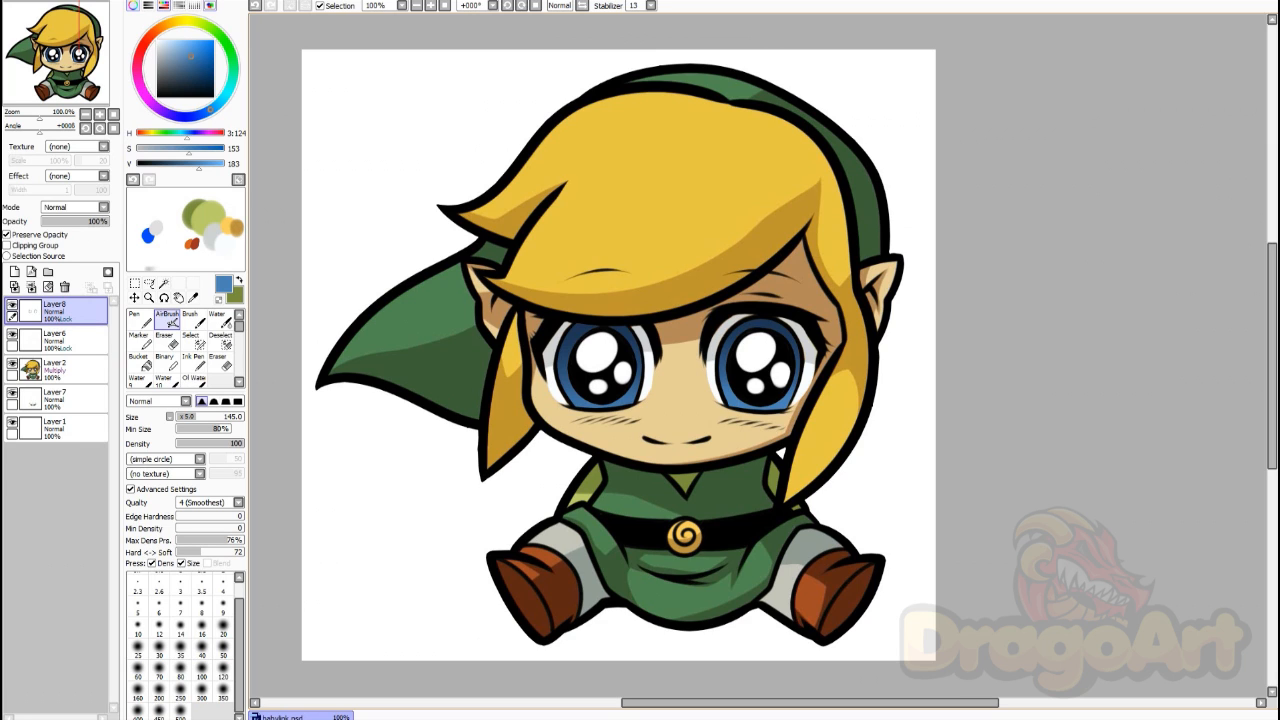
# Step: Pick a lighter blue and set the AirBrush to a soft edge at size 5
pyautogui.moveTo(191, 56); pyautogui.dragTo(184, 44)
pyautogui.moveTo(211, 108); pyautogui.dragTo(216, 104)
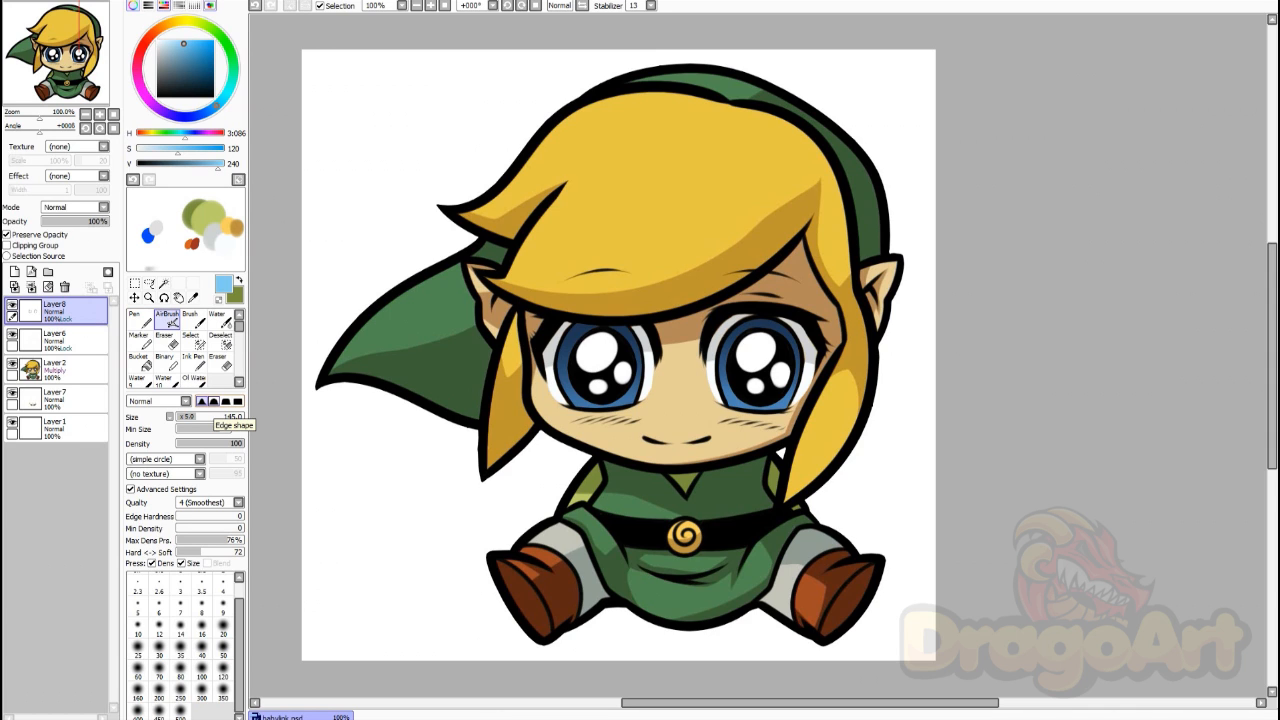
pyautogui.click(213, 401)
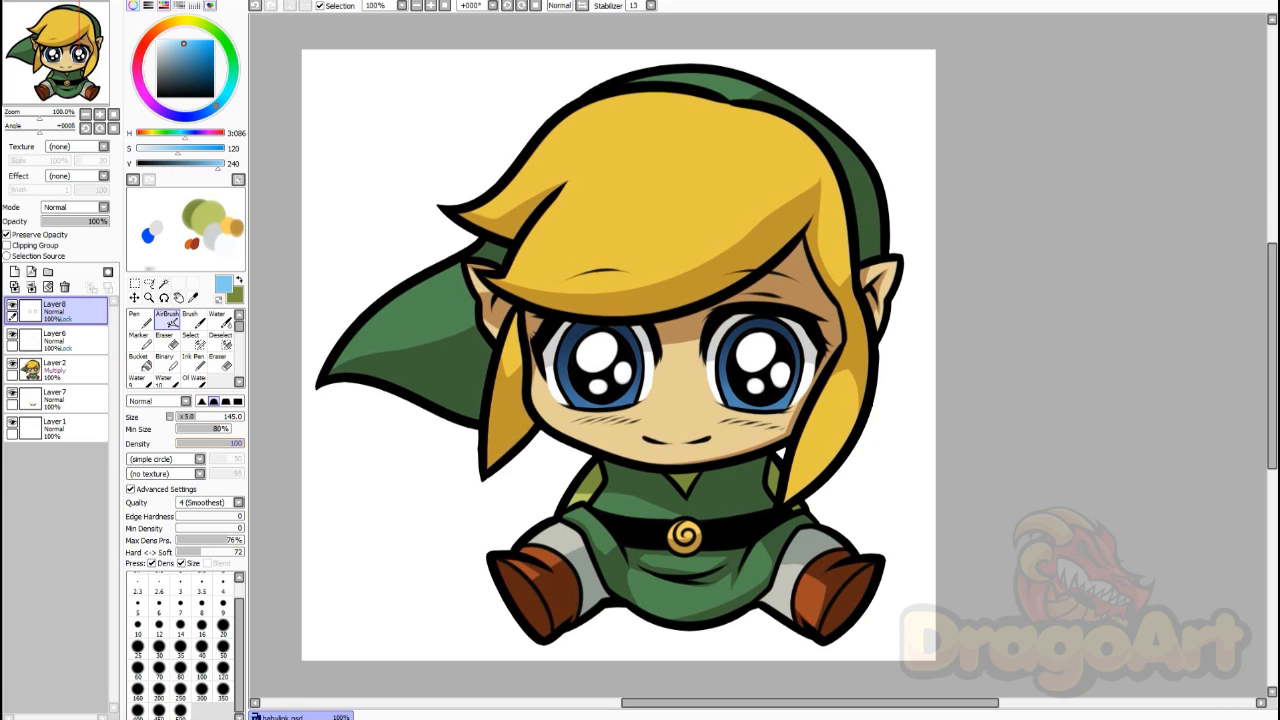
pyautogui.click(223, 627)
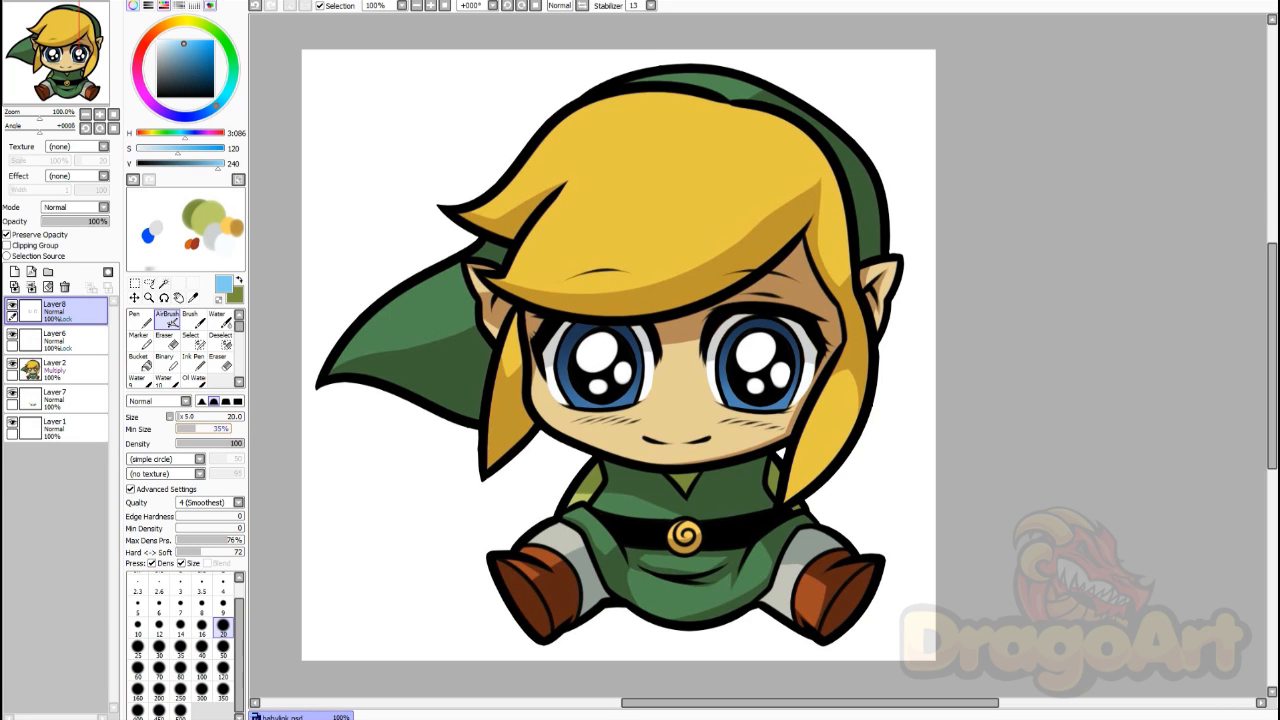
pyautogui.moveTo(196, 429); pyautogui.dragTo(232, 429)
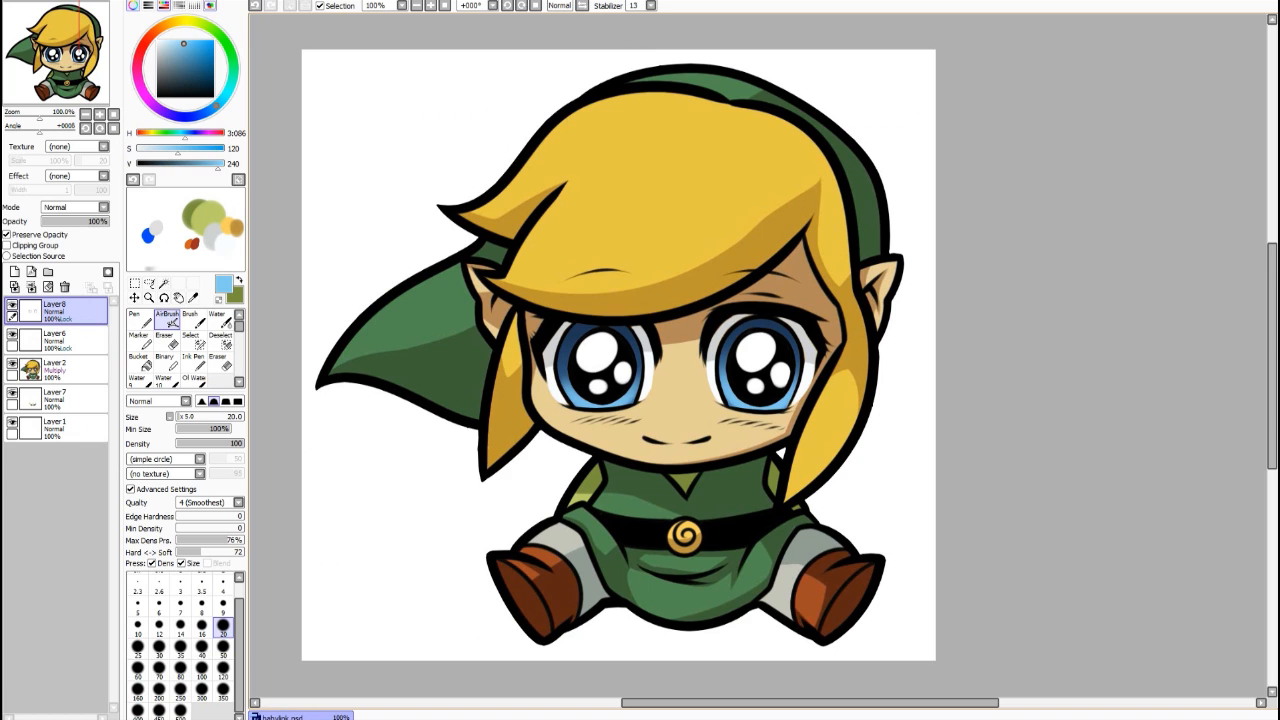
pyautogui.moveTo(181, 607); pyautogui.dragTo(139, 607)
# Step: Switch to a paler blue and dab small highlights on the left and right irises
pyautogui.click(173, 41)
pyautogui.moveTo(217, 106); pyautogui.dragTo(222, 100)
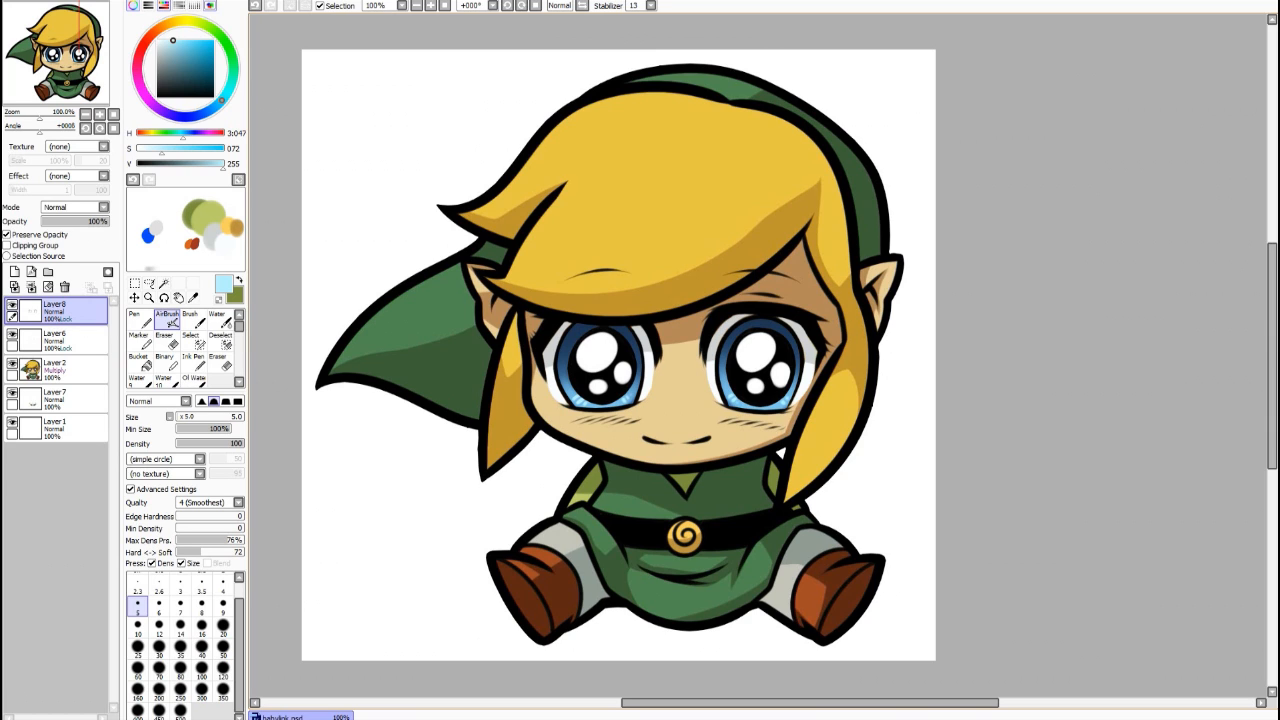
pyautogui.moveTo(570, 338); pyautogui.dragTo(580, 328)
pyautogui.moveTo(732, 337)
pyautogui.mouseDown()
pyautogui.moveTo(740, 330)
pyautogui.moveTo(734, 342)
pyautogui.mouseUp()
# Step: At brush size 50, softly lighten the upper part of each iris, comparing before and after
pyautogui.click(223, 649)
pyautogui.moveTo(735, 338)
pyautogui.mouseDown()
pyautogui.moveTo(775, 328)
pyautogui.moveTo(750, 328)
pyautogui.mouseUp()
pyautogui.hotkey('ctrl', 'z')
pyautogui.hotkey('ctrl', 'y')
pyautogui.hotkey('ctrl', 'z')
pyautogui.hotkey('ctrl', 'y')
pyautogui.moveTo(584, 330)
pyautogui.mouseDown()
pyautogui.moveTo(567, 348)
pyautogui.moveTo(584, 330)
pyautogui.mouseUp()
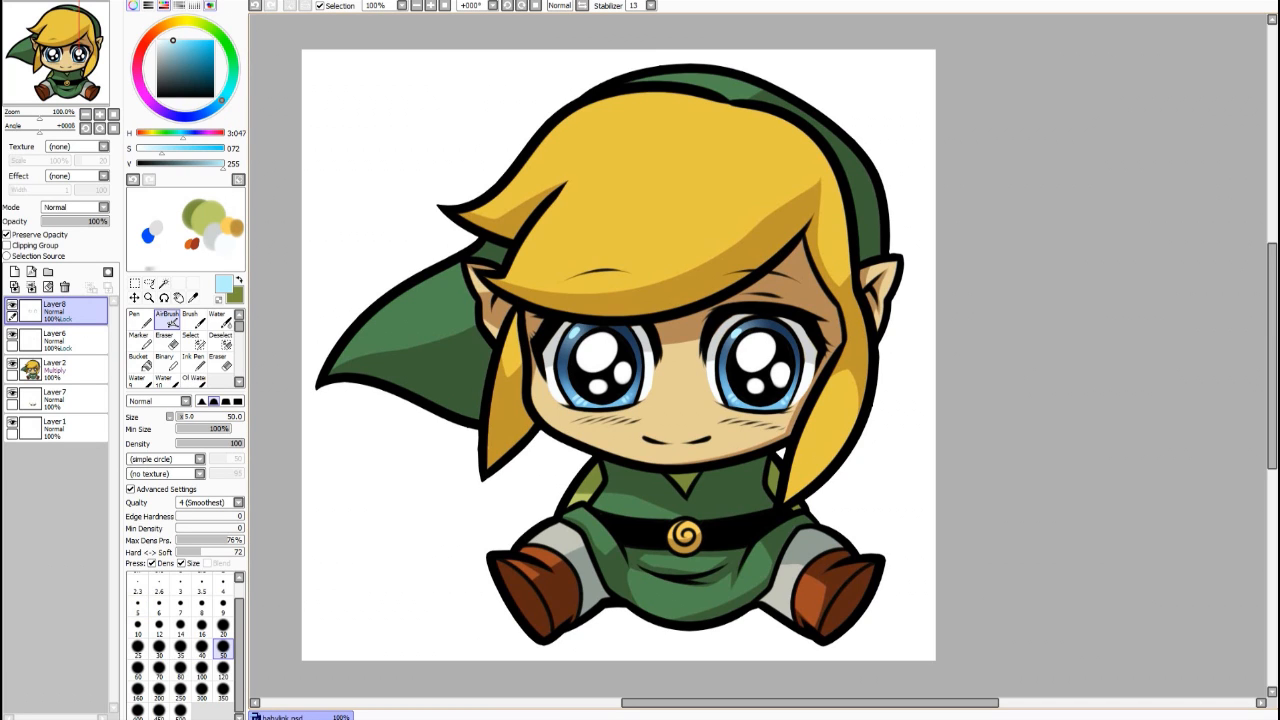
pyautogui.hotkey('ctrl', 'z')
pyautogui.hotkey('ctrl', 'y')
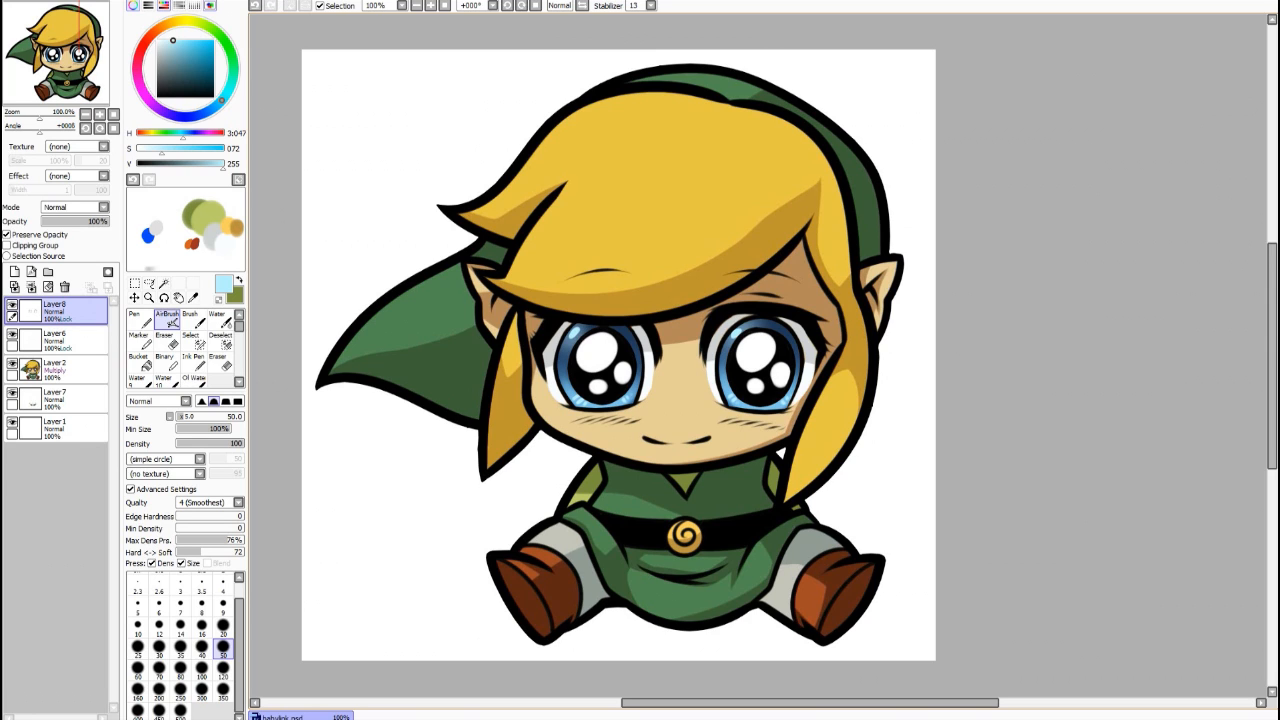